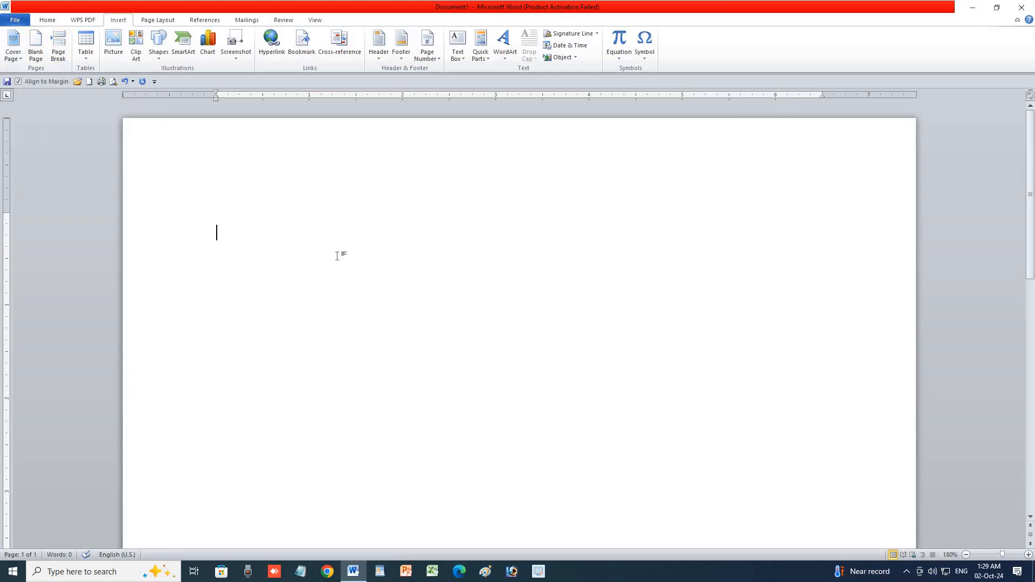
left_click(932, 571)
left_click(697, 380)
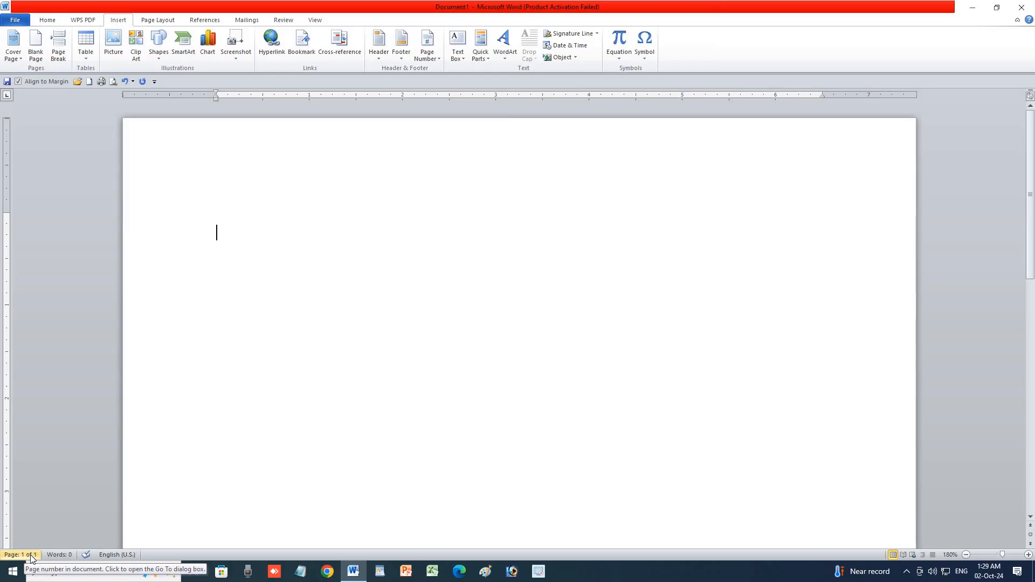
Step: Insert a blank page and several page breaks into the document, and delete the entire content again
left_click(35, 54)
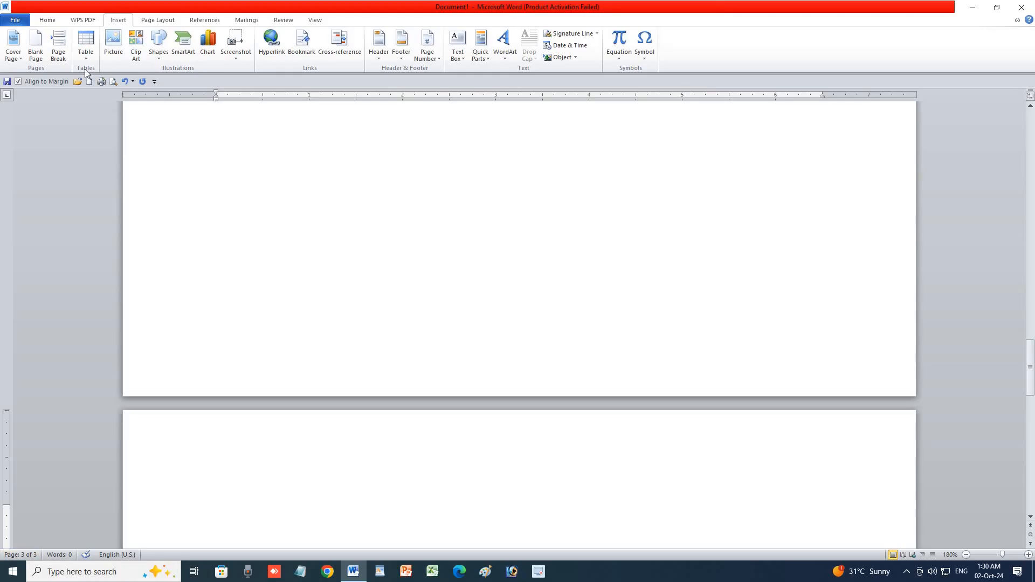
left_click(57, 52)
left_click(57, 51)
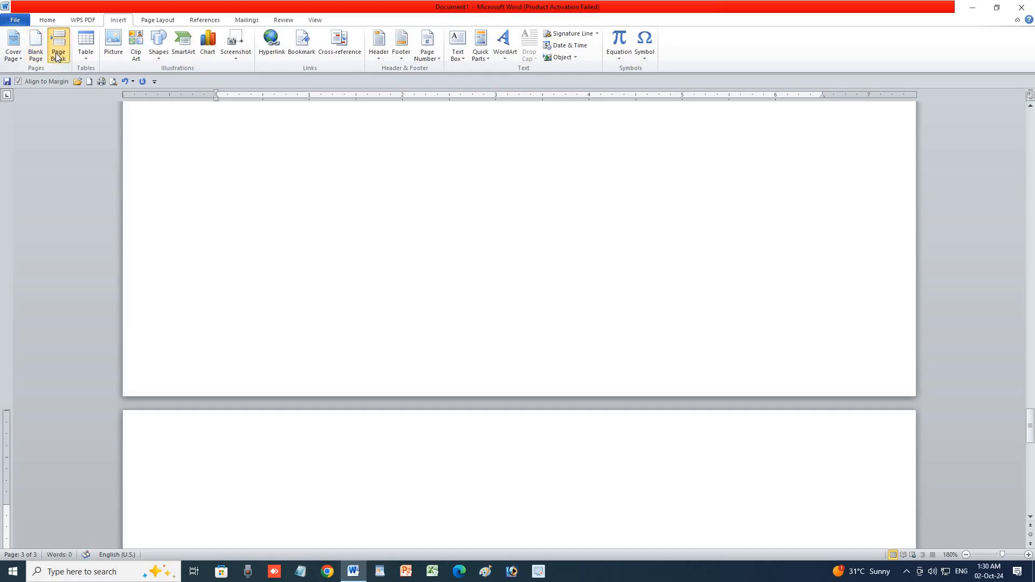
left_click(57, 52)
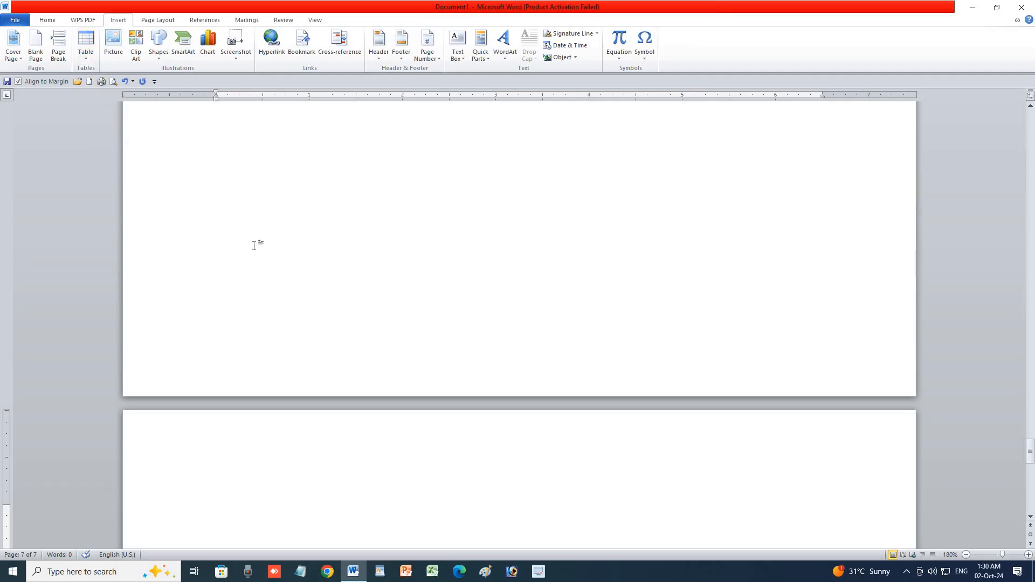
key("ctrl+a")
key("Delete")
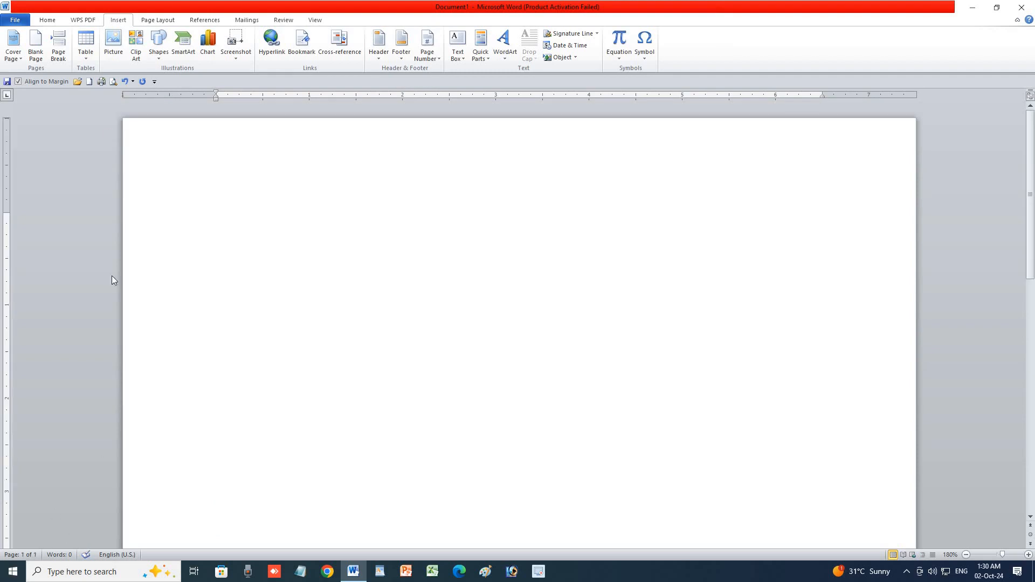
Step: Insert a table of nine columns and eight rows and enter 1, 2 and 3 in its first row
left_click(86, 44)
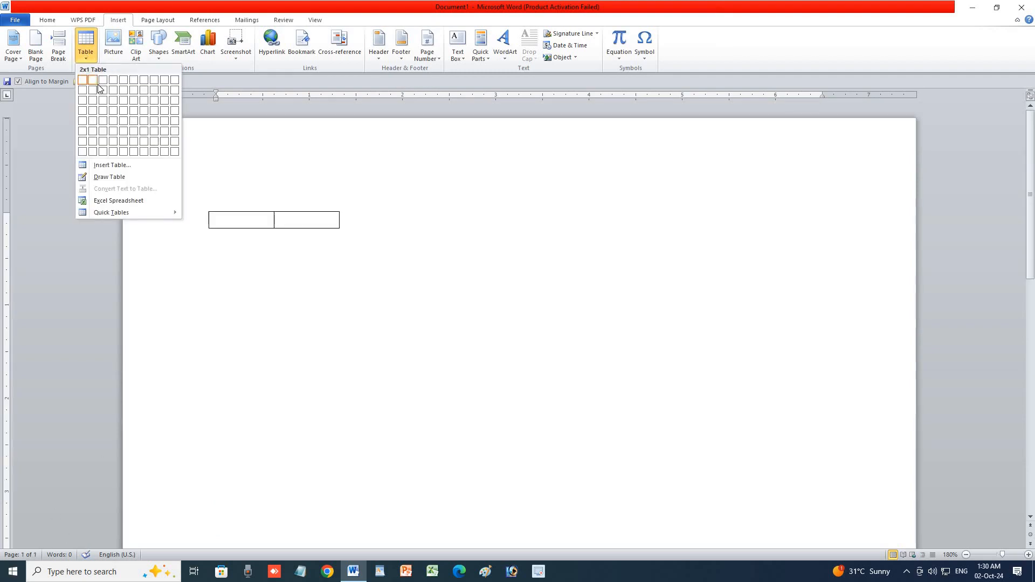
left_click(163, 152)
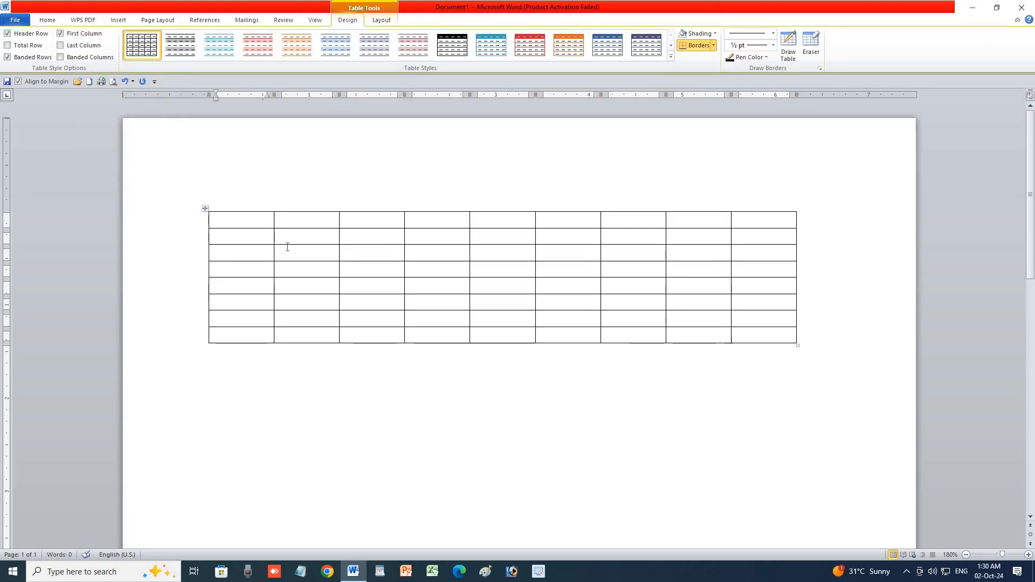
type("1")
key("Tab")
type("2")
key("Tab")
type("3")
key("Tab")
Step: Enter 4, 5, 6, 7, 8 and 9 in the second row's cells, starting at the fourth column
key("Down")
type("4")
key("Tab")
type("5")
key("Tab")
type("6")
key("Tab")
type("7")
key("Tab")
type("8")
key("Tab")
type("9")
key("Right")
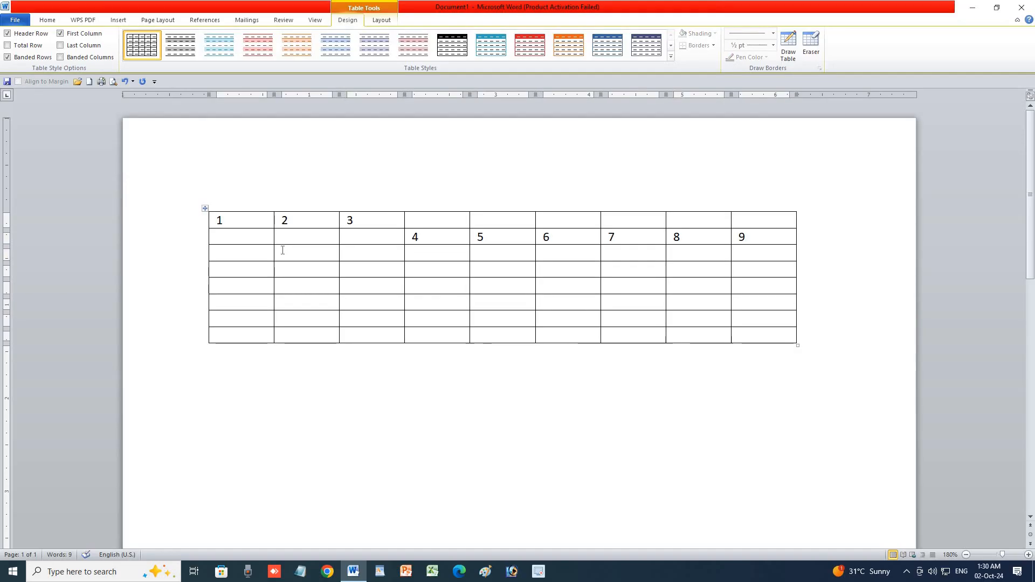
Step: Delete the numbered table and insert a new one with 5 columns and 2 rows by specifying its dimensions
left_click_drag(220, 219, 787, 381)
key("BackSpace")
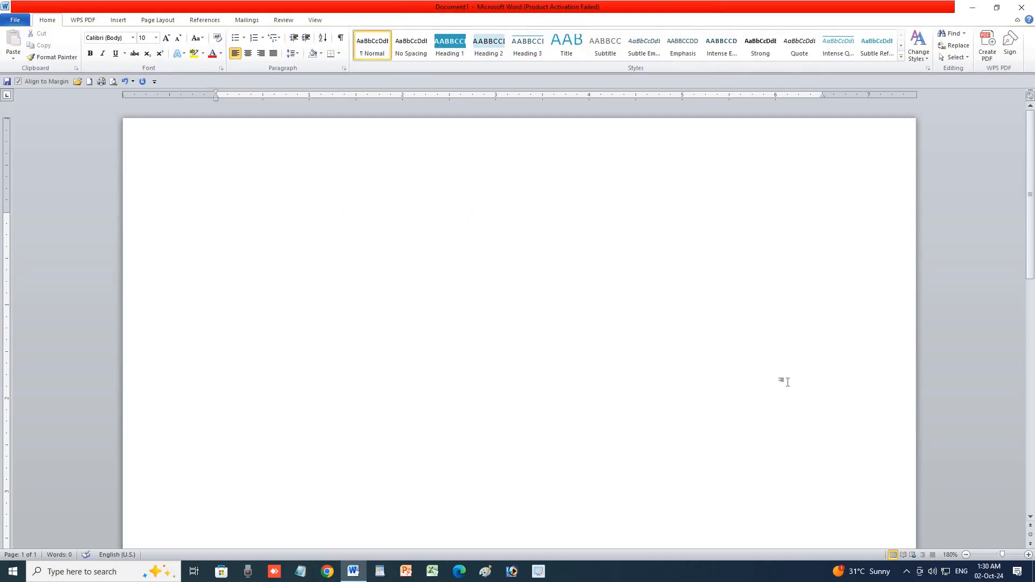
left_click(118, 20)
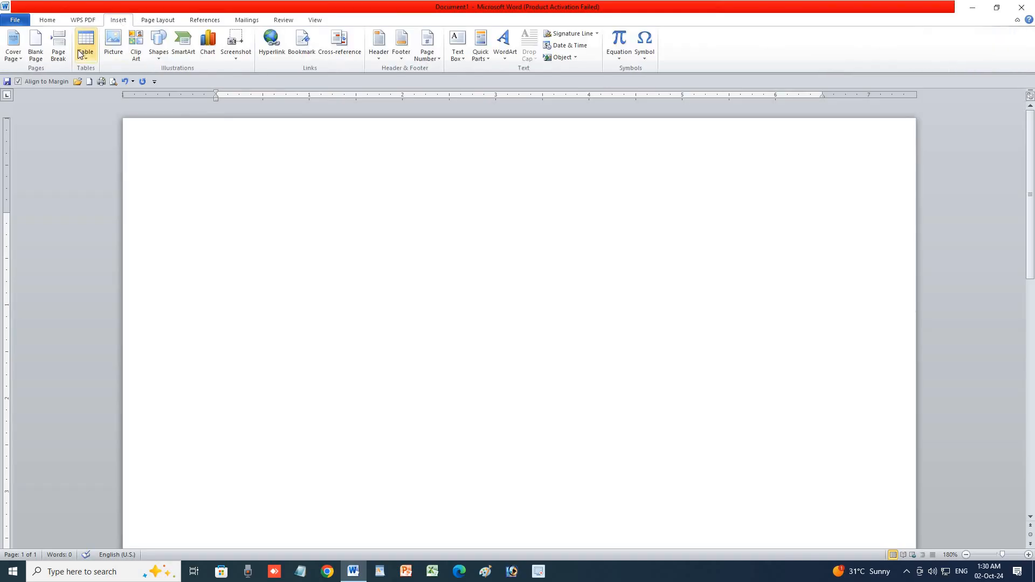
left_click(86, 58)
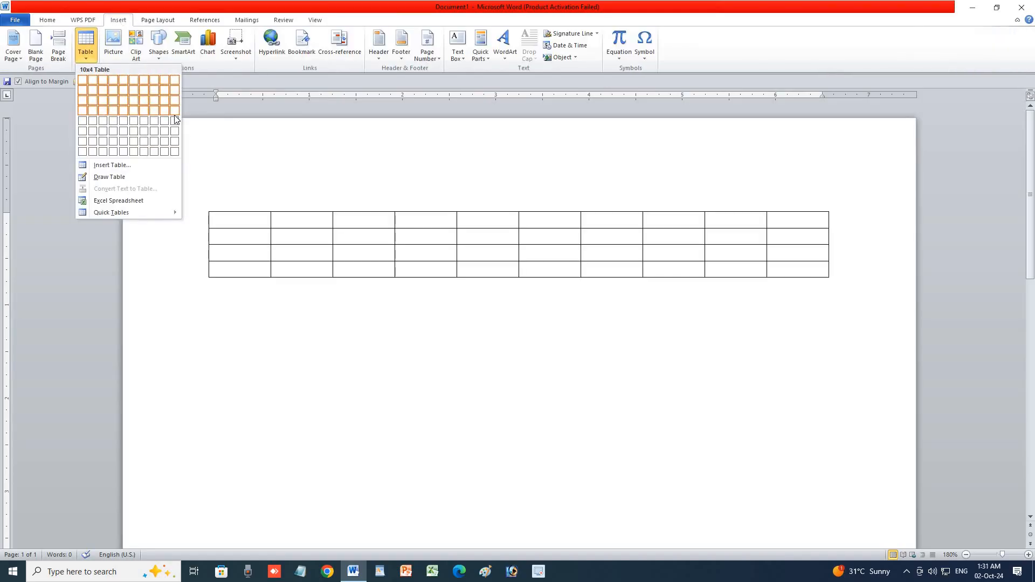
left_click(130, 169)
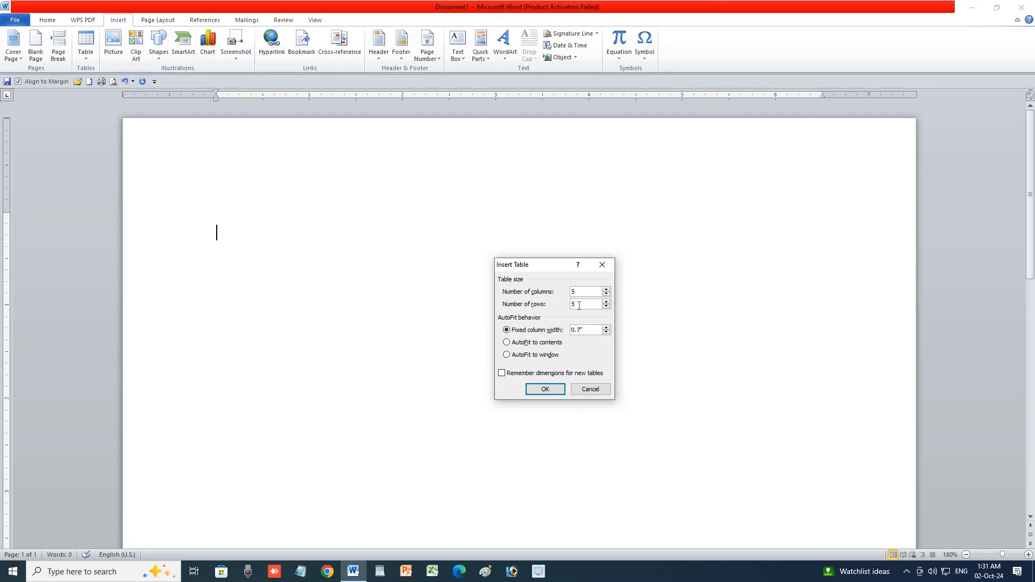
key("BackSpace")
type("2")
left_click(543, 388)
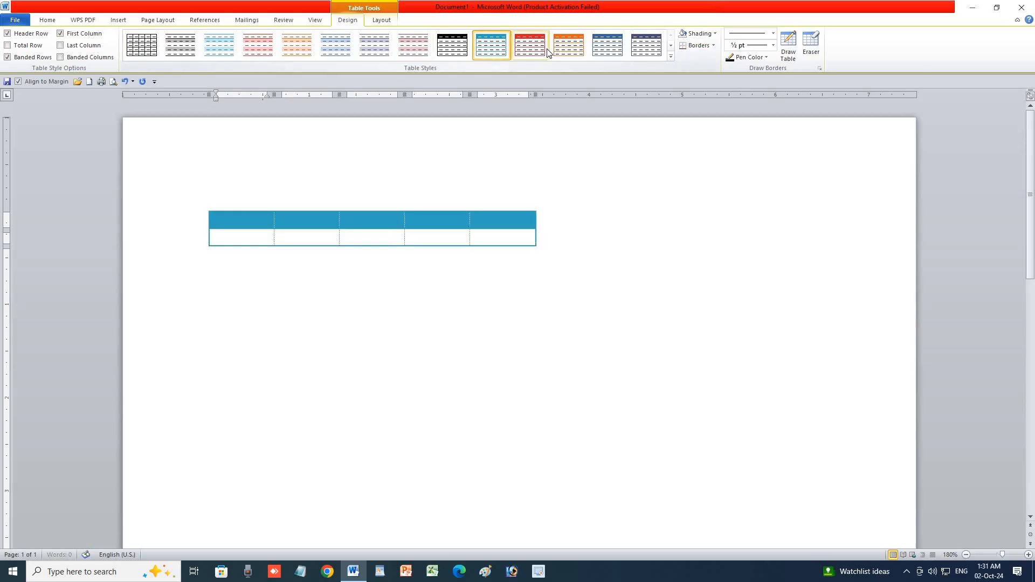
Step: Try different table styles, ending with the First Column option turned off and the light red banded style
left_click(645, 45)
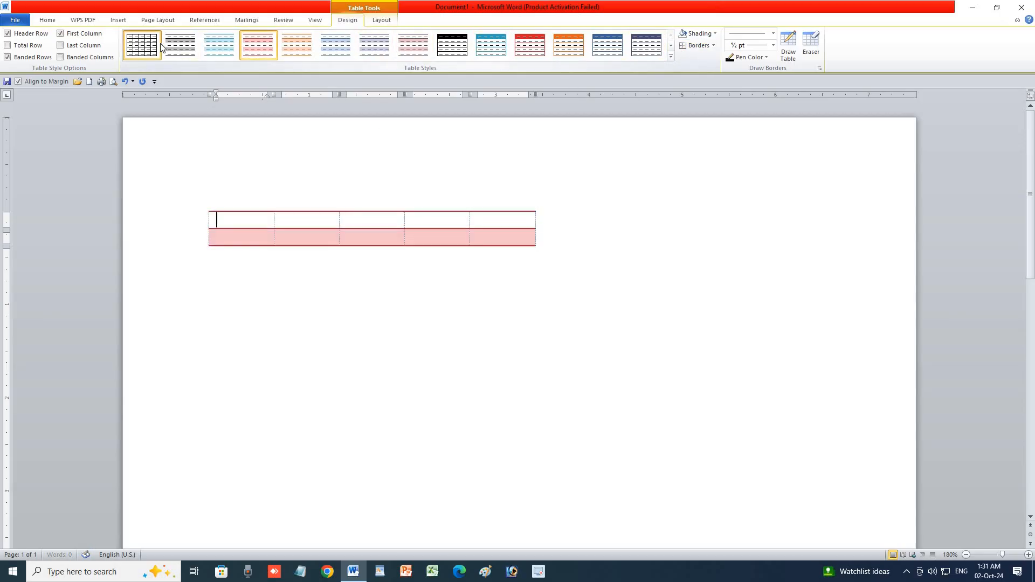
left_click(142, 46)
left_click(88, 47)
left_click(78, 35)
left_click(73, 43)
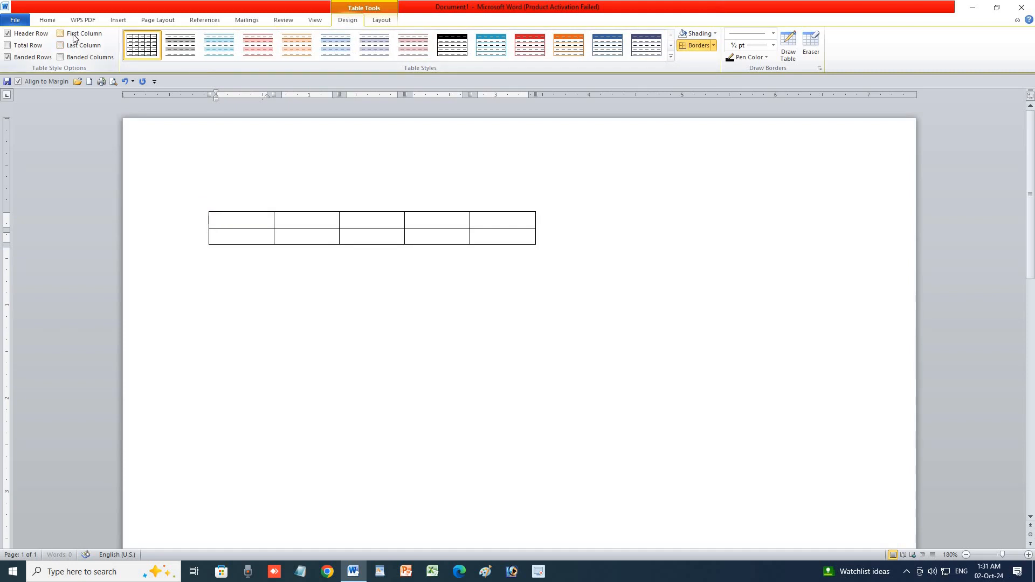
left_click(261, 37)
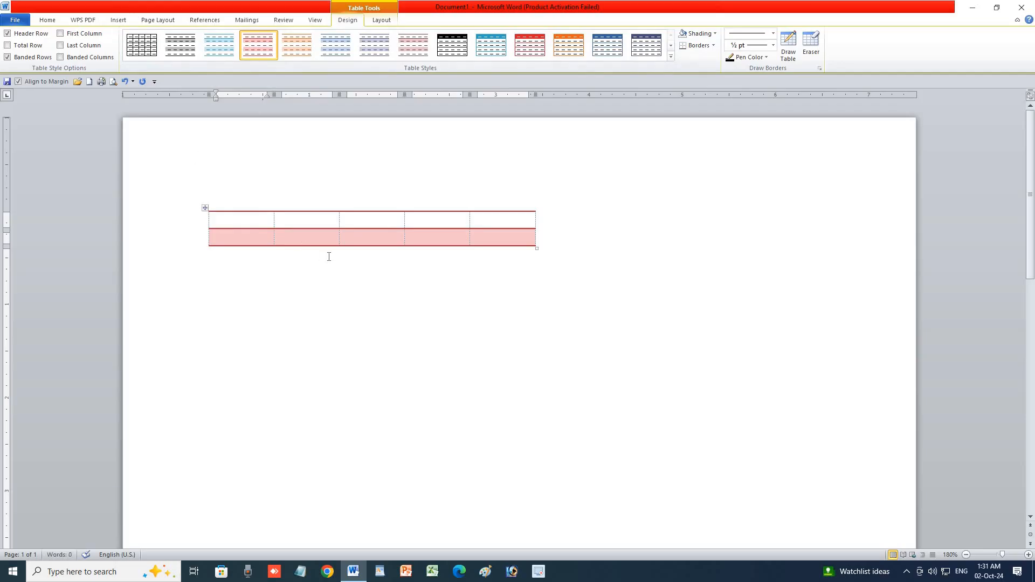
Step: Replace the styled table with a new table of 8 columns and 12 rows, adjusting the fixed column width
key("ctrl+a")
key("BackSpace")
left_click(111, 20)
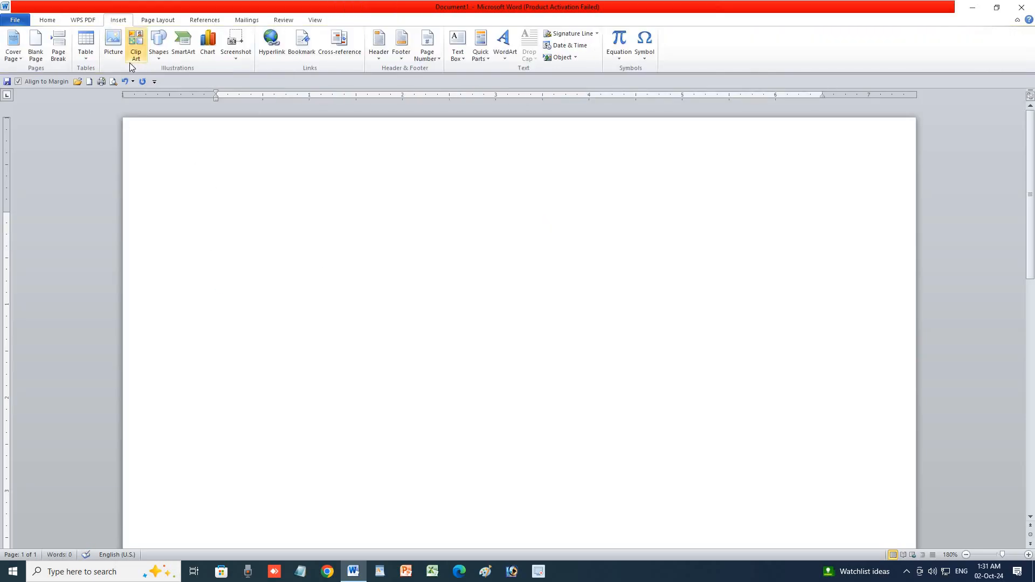
left_click(85, 43)
left_click(95, 168)
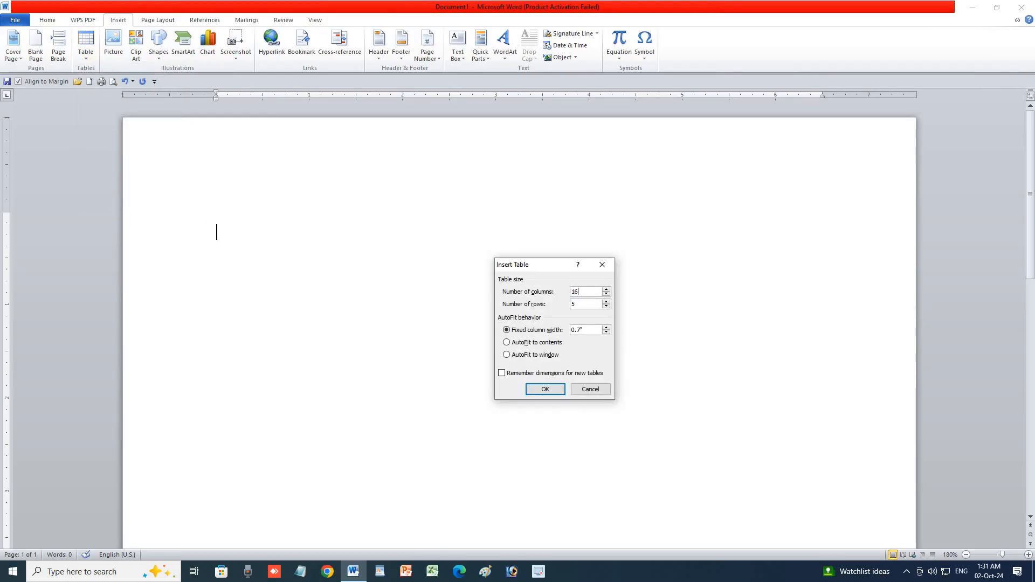
key("BackSpace")
key("BackSpace")
type("8")
key("Tab")
type("12")
left_click(606, 327)
left_click(605, 333)
left_click(606, 328)
left_click(541, 388)
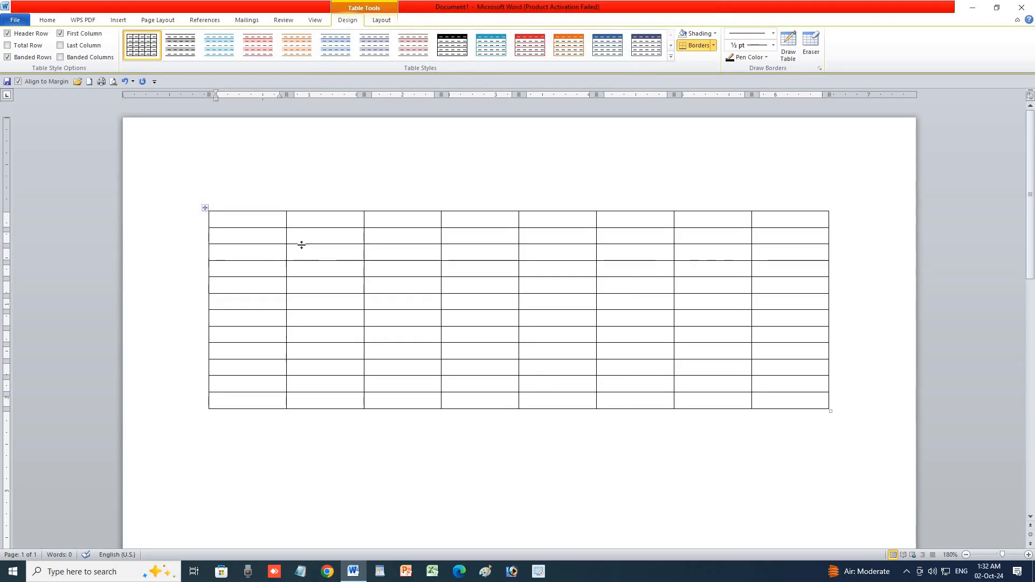
Step: Enter 10, 20, 30, 60, 50 and 40 on separate lines inside the table's first cell
type("10")
key("Return")
type("20")
key("Return")
type("30")
key("Return")
type("60")
key("Return")
type("50")
key("Return")
type("40")
key("Return")
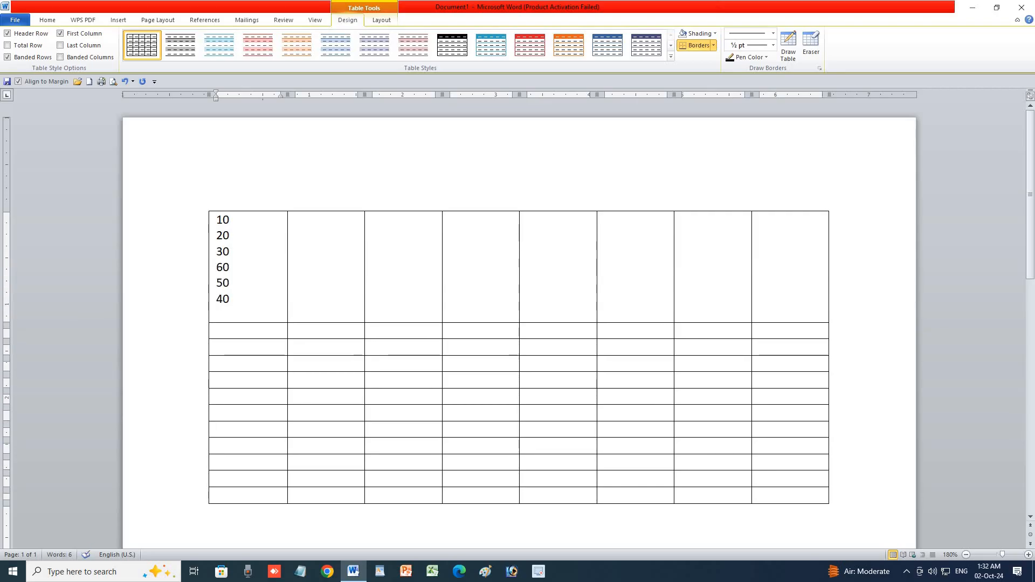
Step: Undo the number entries made in the table's first cell
key("ctrl+z")
key("ctrl+z")
key("ctrl+z")
key("ctrl+z")
key("ctrl+z")
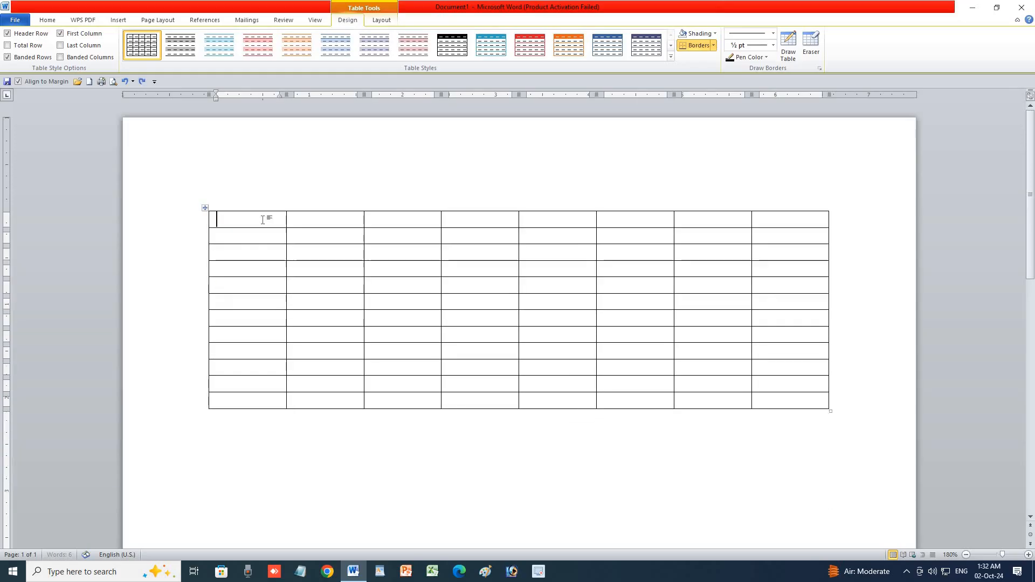
key("ctrl+z")
key("ctrl+z")
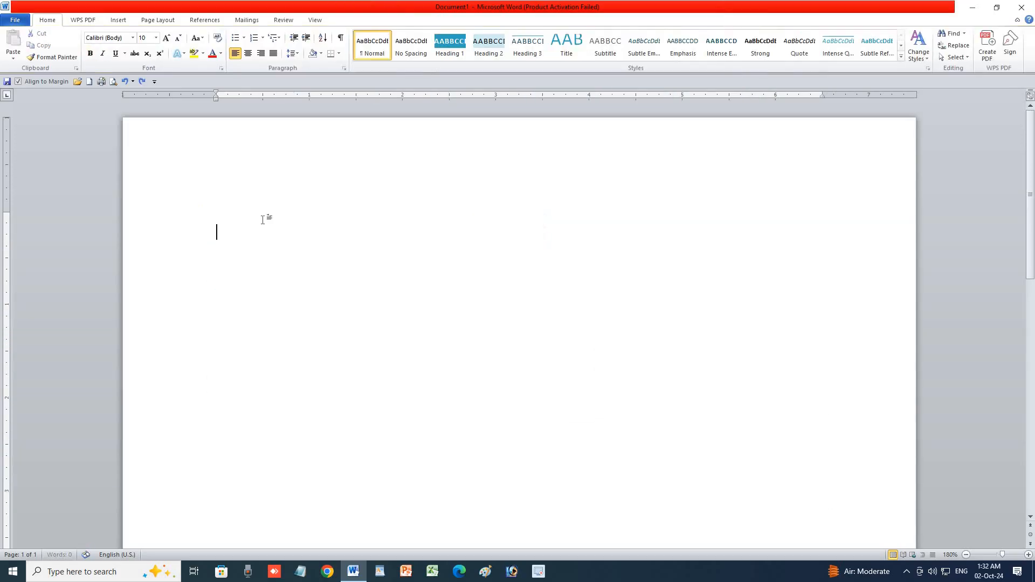
Step: Enter 10 in the table's first cell and 20 in the cell below, without any extra line
type("10")
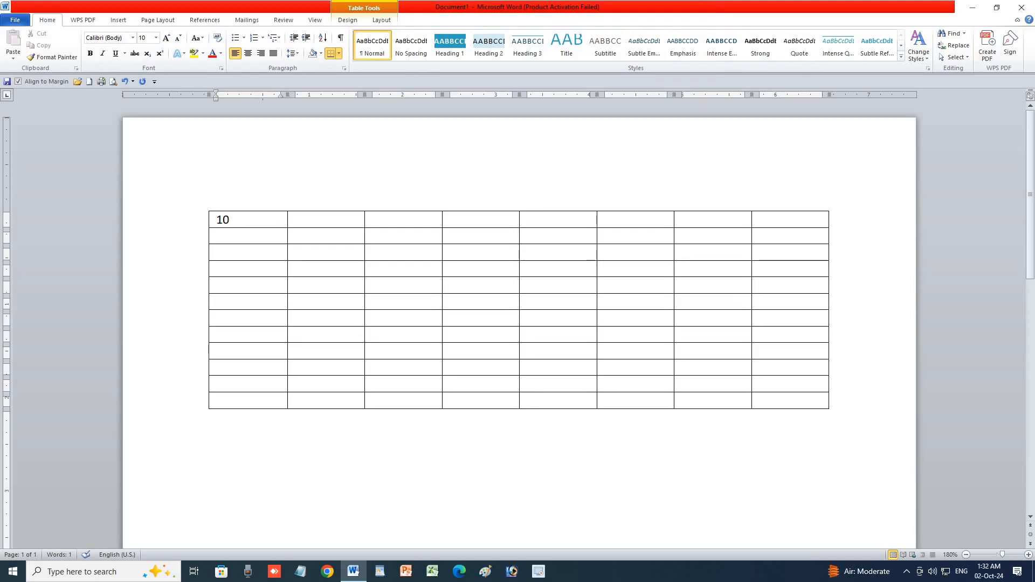
key("Down")
type("20")
key("Return")
type("3")
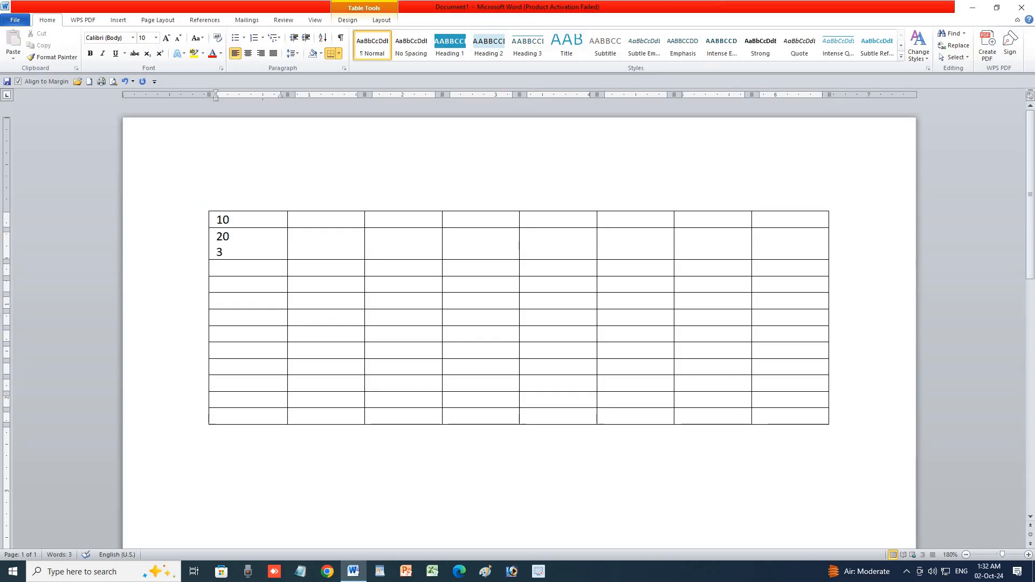
key("BackSpace")
key("BackSpace")
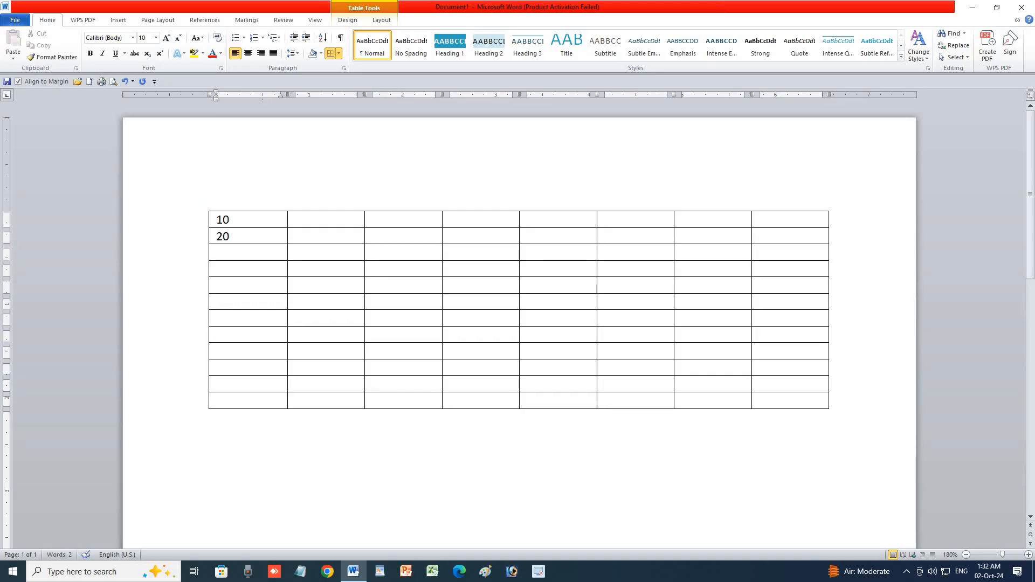
Step: Fill the remaining cells of the first row with 20, 30, 40, 50, 60, 70 and 80
left_click(299, 220)
type("20")
key("Tab")
type("30")
key("Tab")
type("40")
key("Tab")
type("50")
key("Tab")
type("60")
key("Tab")
type("70")
key("Tab")
type("80")
Step: Fill the second row with 90, 100, 110, 120, 130, 140, 150 and 160
key("Tab")
type("90")
key("Tab")
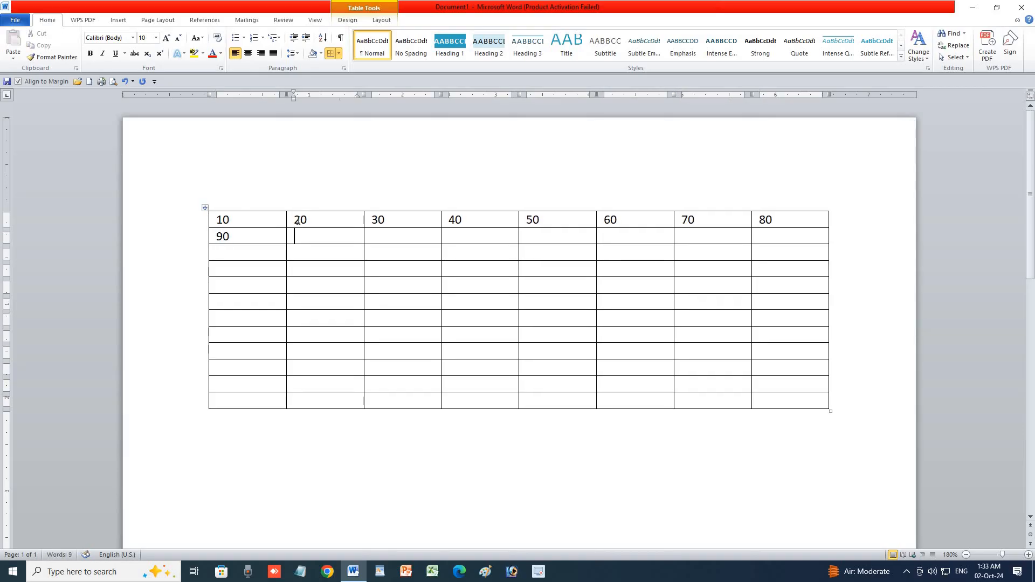
type("100")
key("Tab")
type("1")
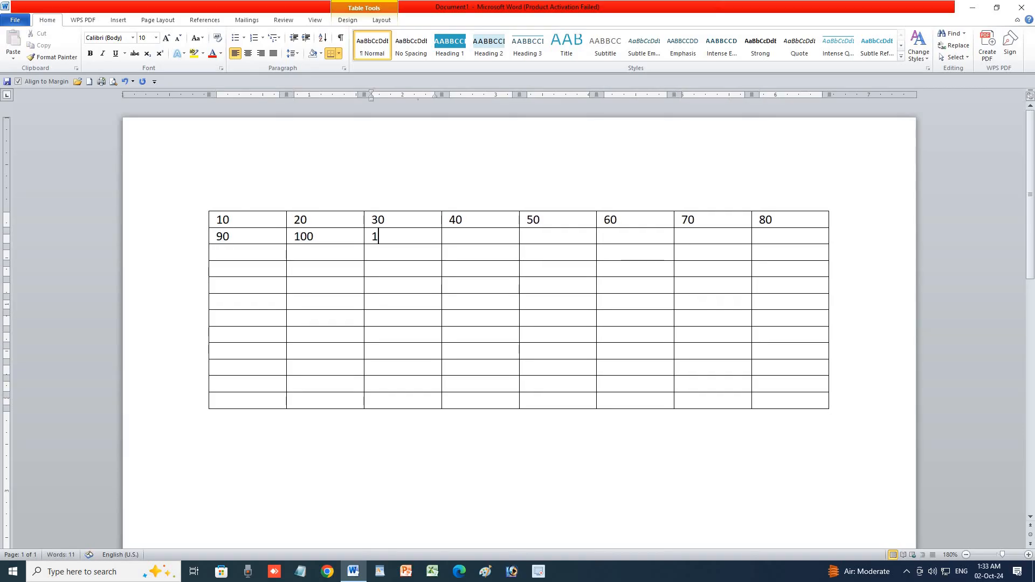
type("10")
key("Tab")
type("120")
key("Tab")
type("130")
key("Tab")
type("4")
key("BackSpace")
type("140")
key("Tab")
type("150")
key("Tab")
type("160")
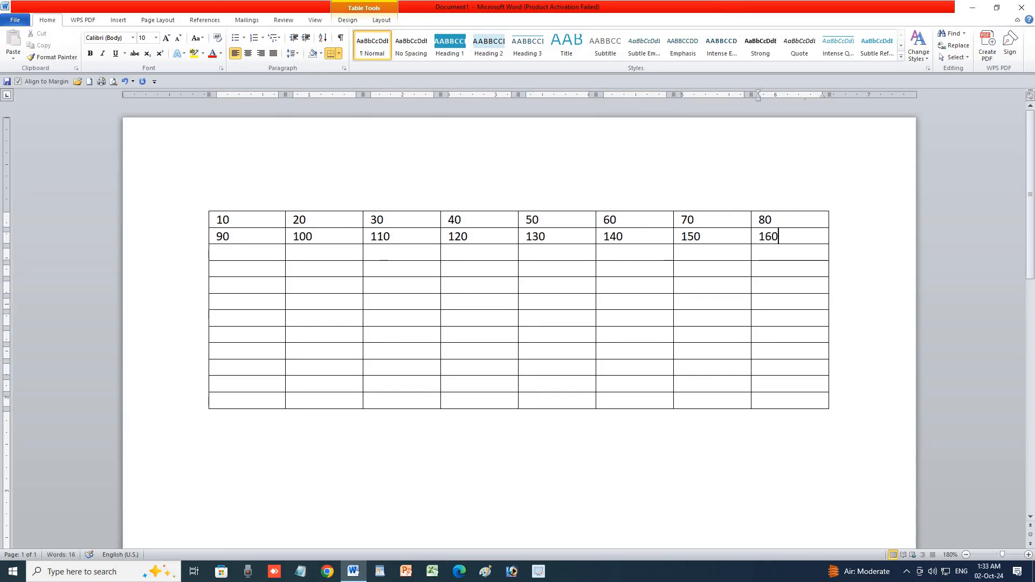
Step: Enter 1, 20, 3, 0, 4 and 0 down the first column, starting in the third row
key("Tab")
type("1")
key("Down")
type("20")
key("Down")
type("3")
key("Down")
type("0")
key("Down")
type("40")
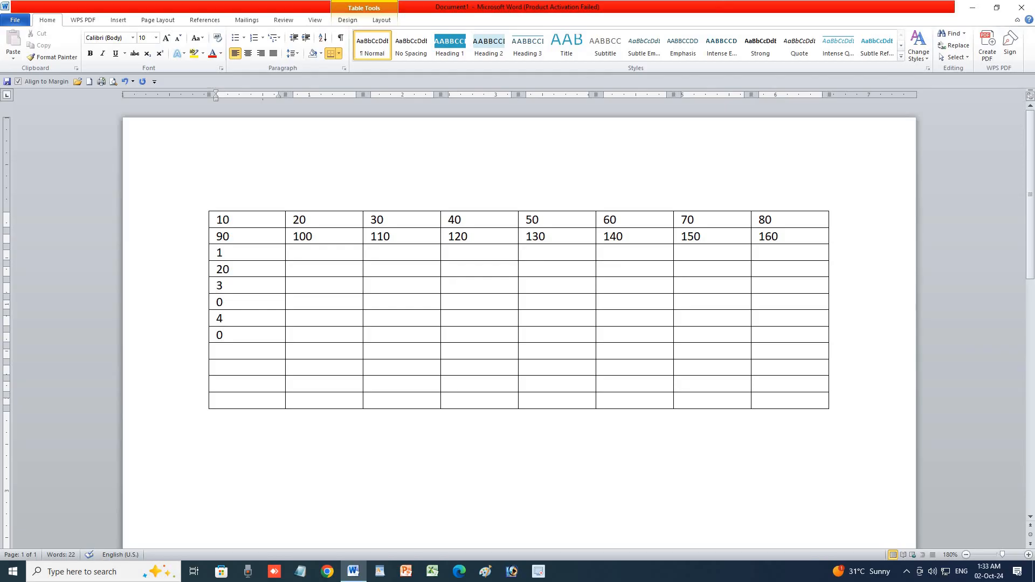
Step: Change the first column's sixth to eighth cells to 4, 40 and 50, and enter 60, 80, 90 and 100 below
key("Up")
key("Up")
key("BackSpace")
type("4")
key("Down")
type("0")
key("Down")
key("BackSpace")
type("50")
key("Down")
type("60")
key("Down")
type("80")
key("Down")
type("90")
key("Down")
type("100")
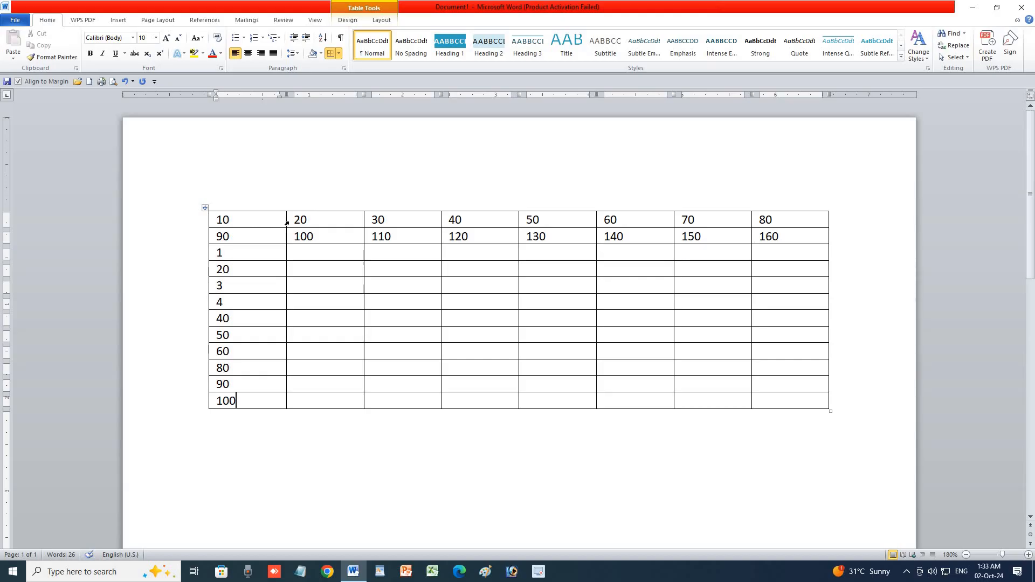
left_click_drag(296, 240, 299, 253)
left_click_drag(218, 220, 554, 392)
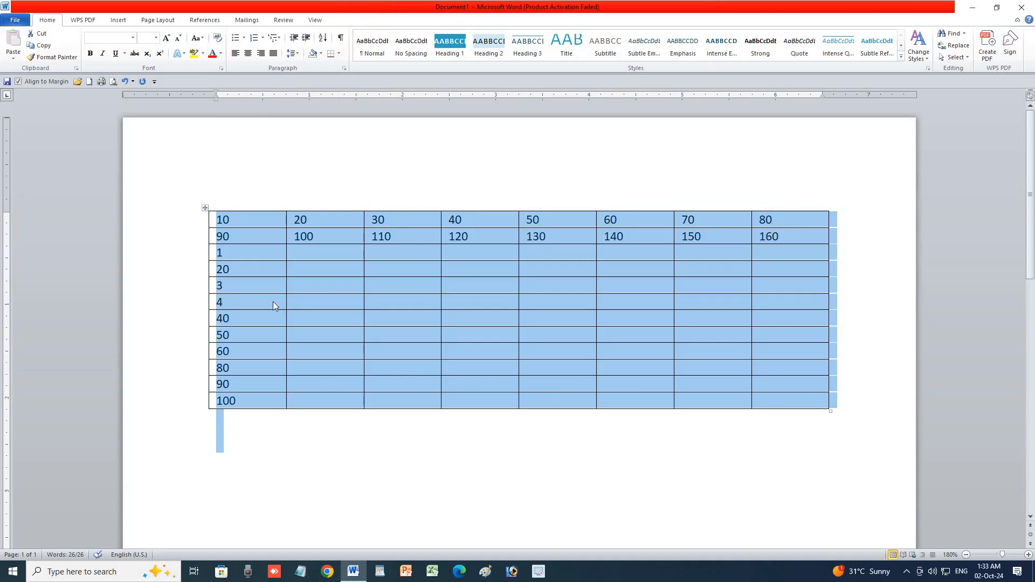
left_click(406, 286)
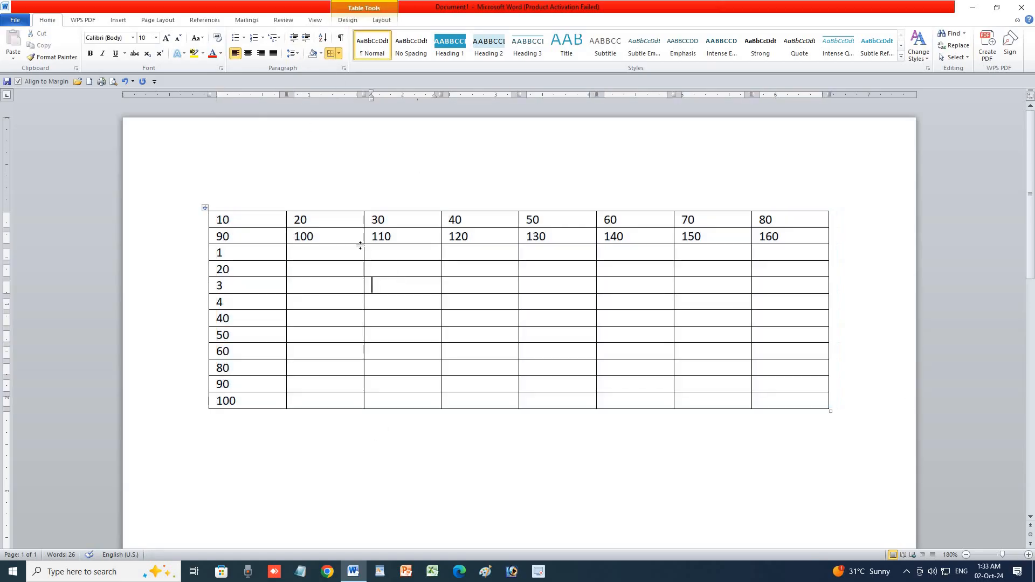
left_click(347, 20)
left_click(379, 20)
left_click(348, 23)
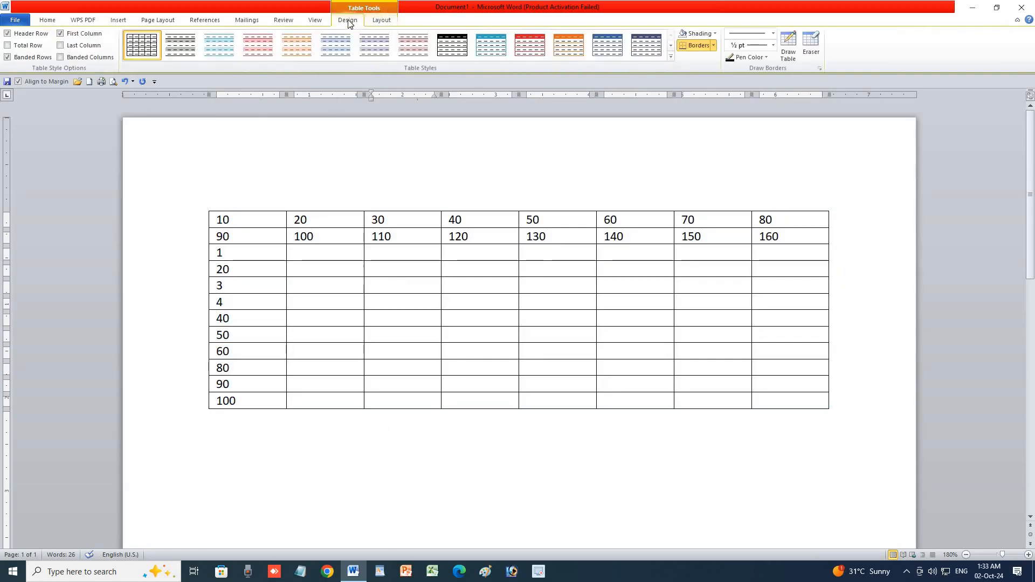
Step: Select the whole table and apply the blue table style with a solid header row
left_click_drag(211, 227, 779, 399)
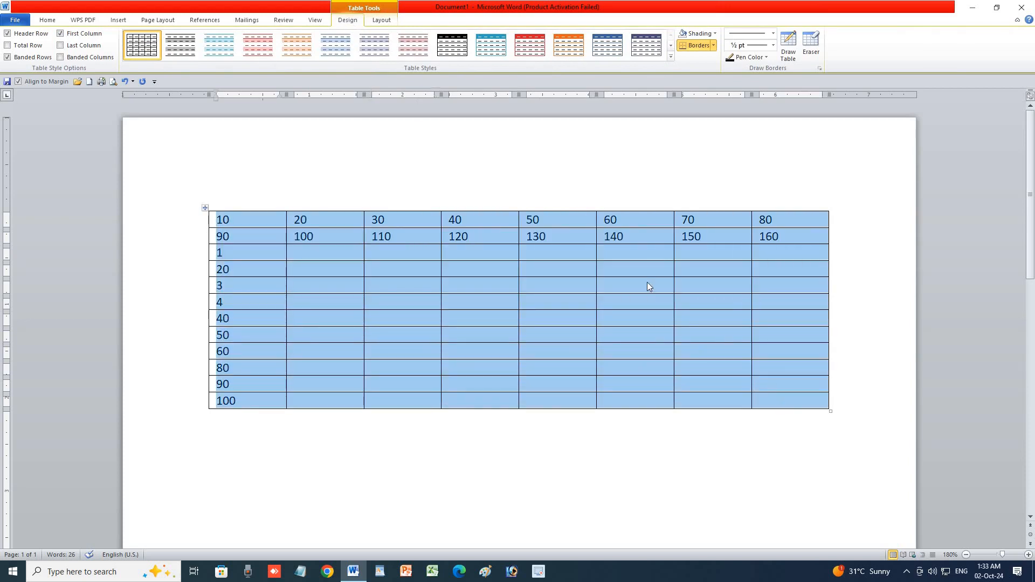
left_click(376, 22)
left_click(345, 22)
left_click(483, 52)
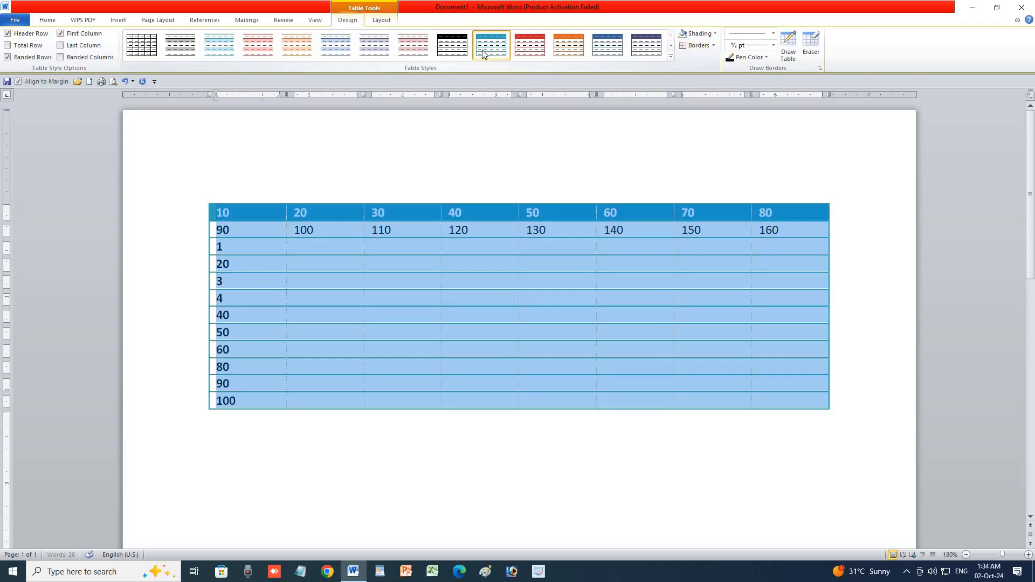
Step: Apply the black-header table style, then replace it with the grey banded style that has a black first column
left_click(454, 50)
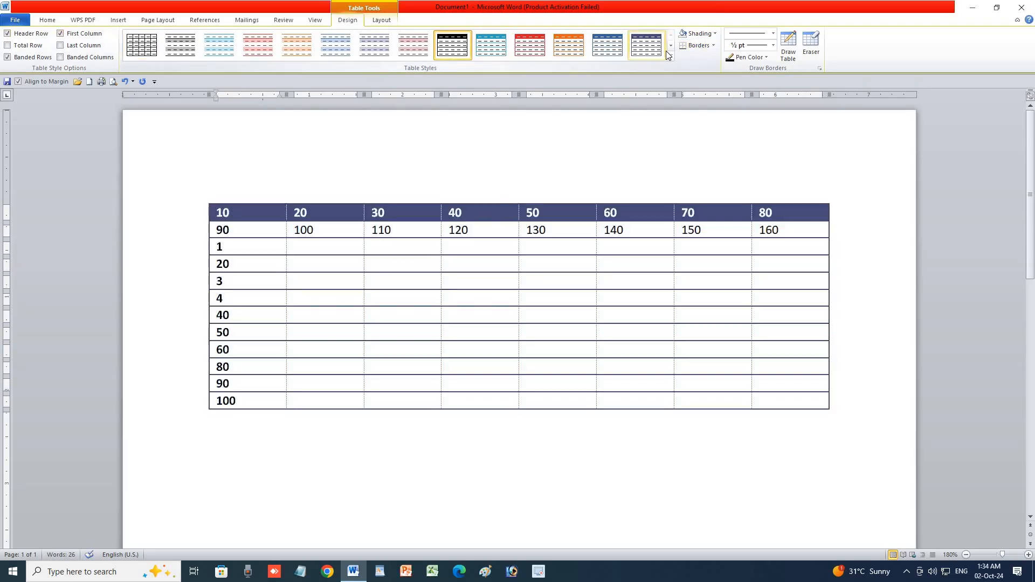
left_click(670, 56)
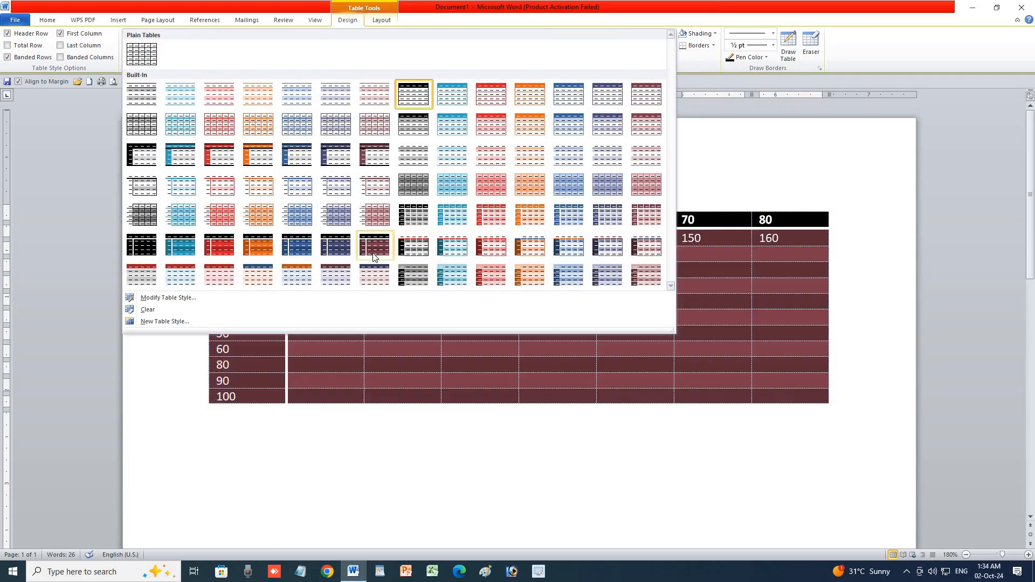
left_click(420, 278)
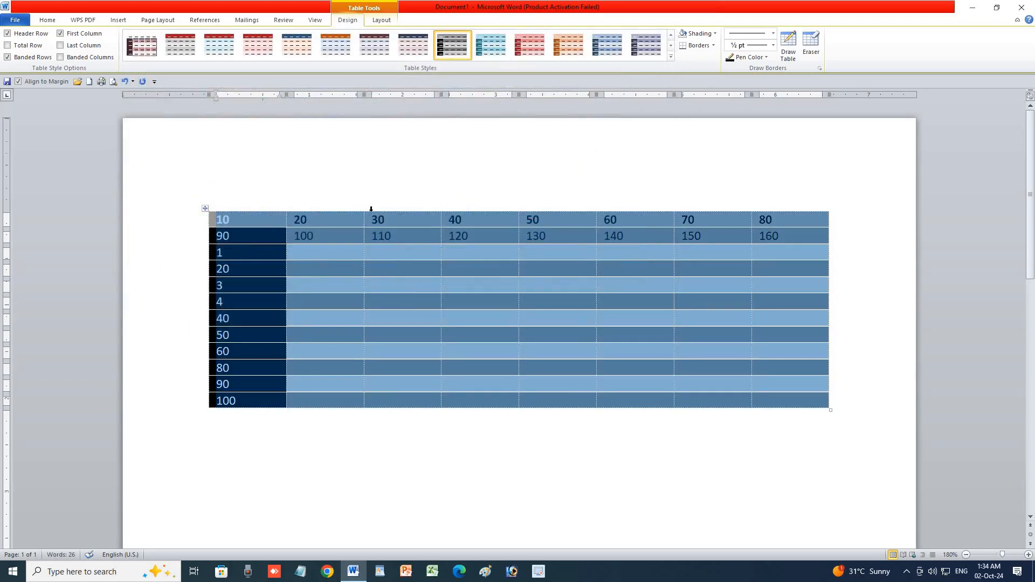
Step: Toggle the table's Header Row option off and on several times to compare the top row, leaving it off
left_click(8, 33)
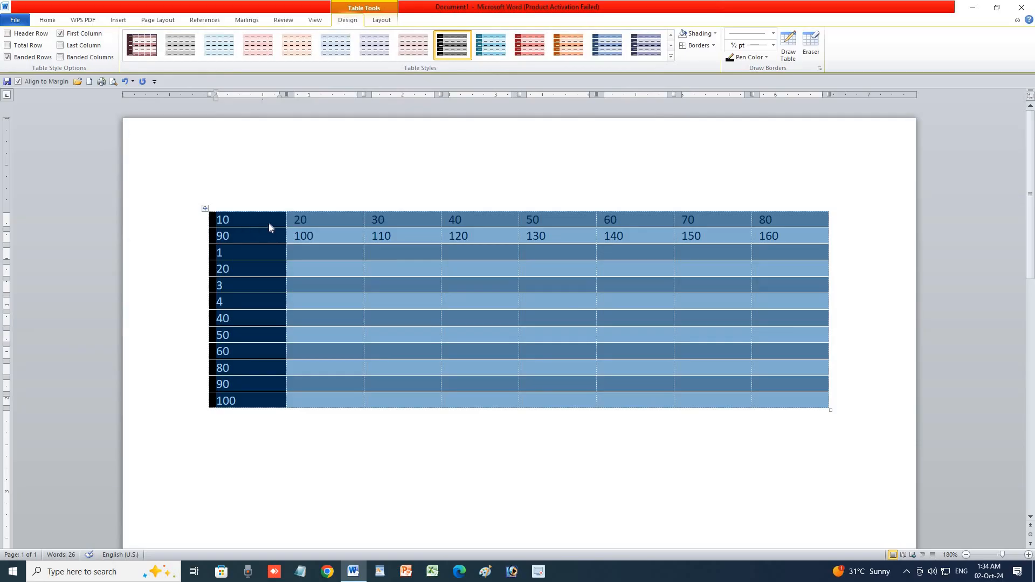
left_click(8, 33)
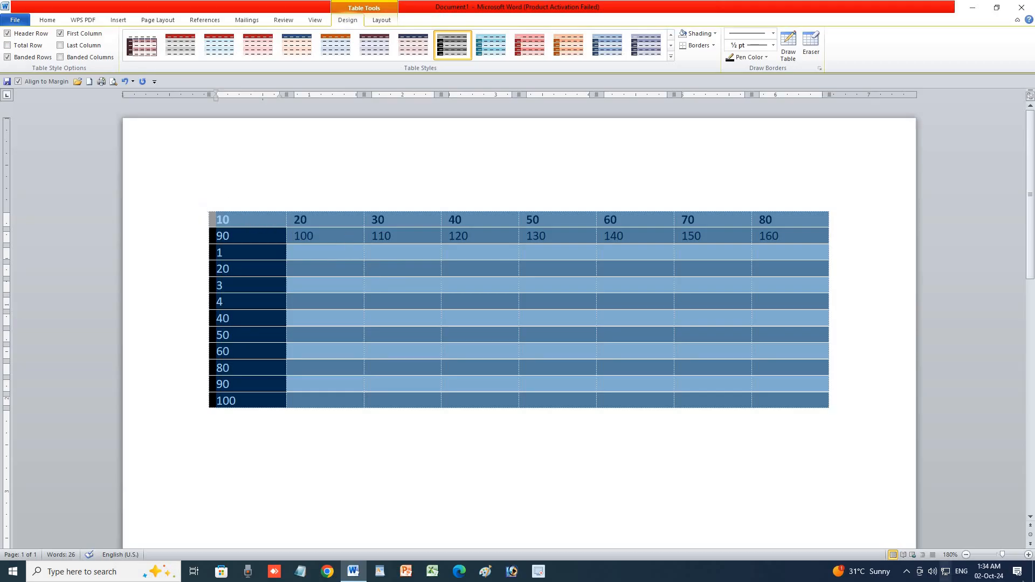
left_click(1028, 554)
left_click(1028, 555)
left_click(1028, 555)
left_click(1028, 554)
left_click(1028, 555)
left_click(1028, 555)
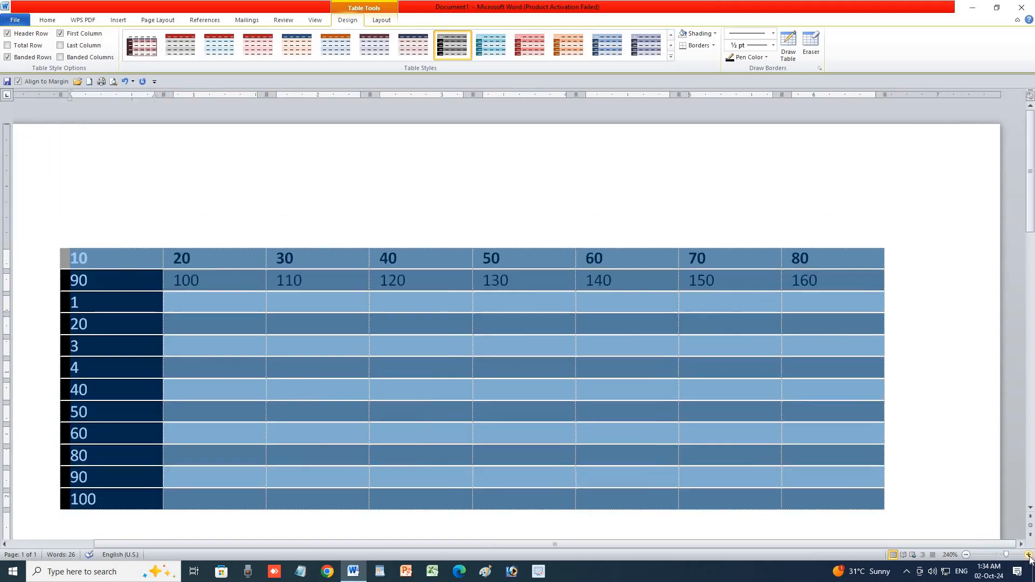
left_click(1028, 555)
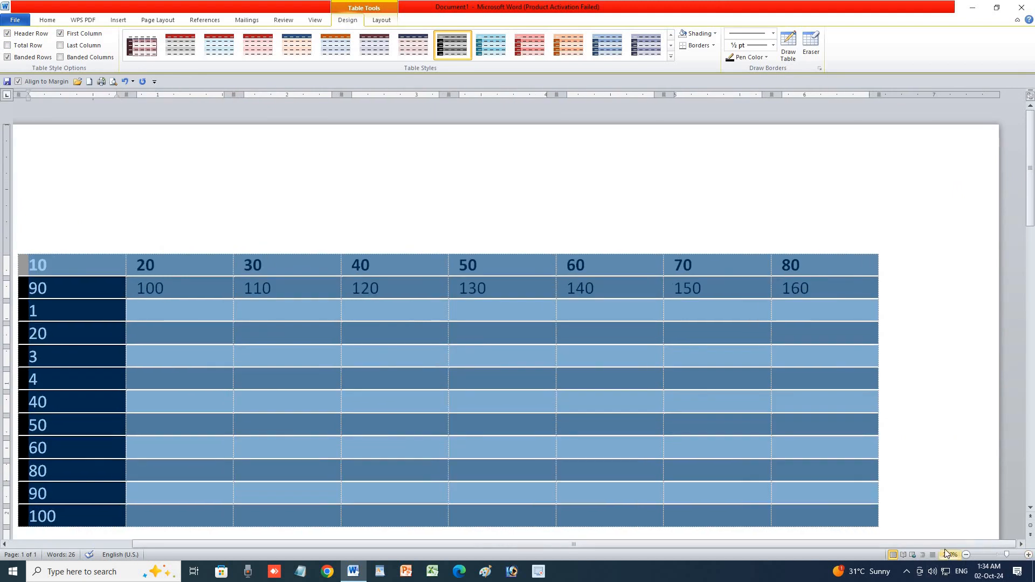
scroll(936, 545, "left", 3)
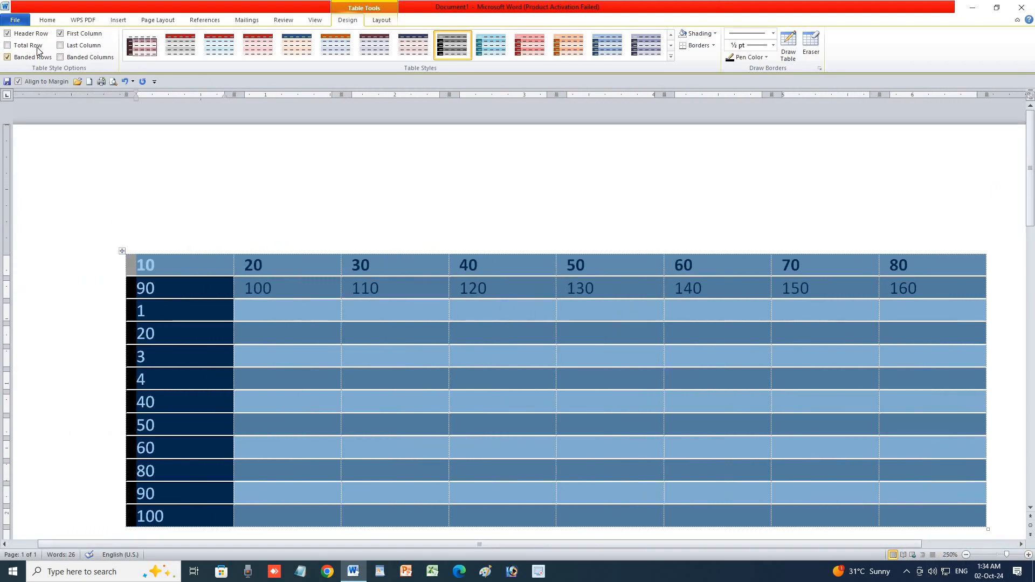
left_click(16, 34)
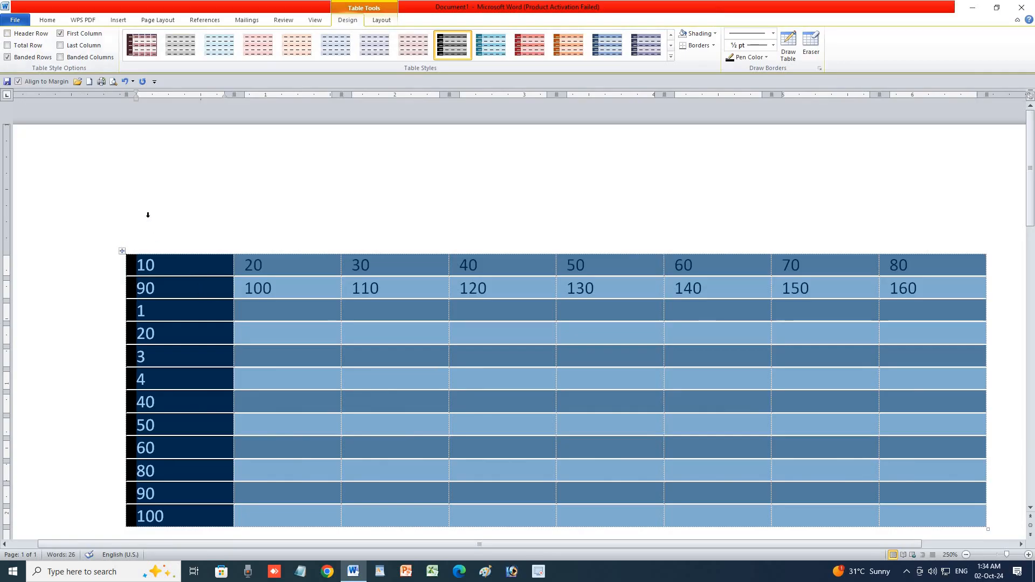
left_click(25, 39)
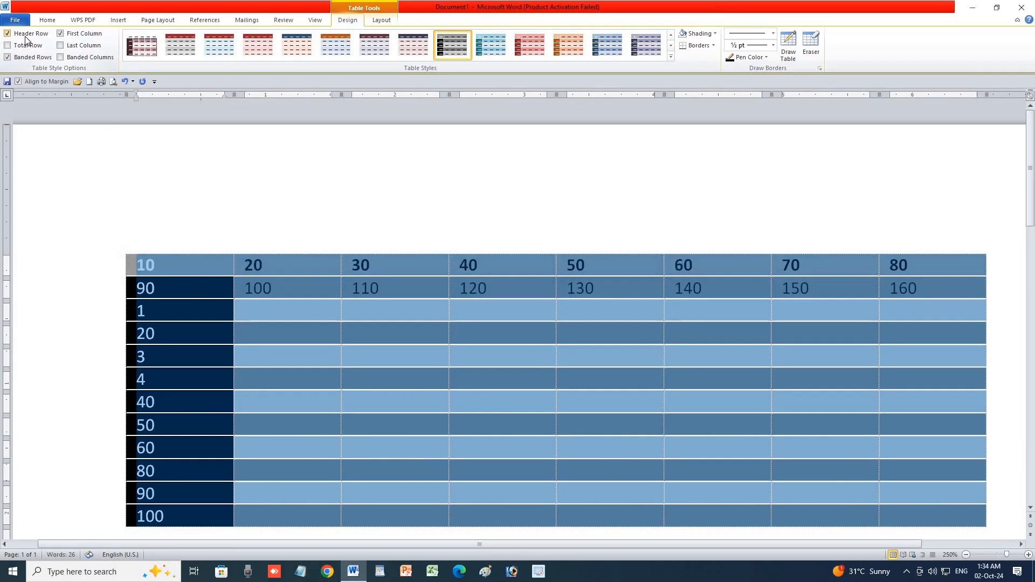
left_click(25, 38)
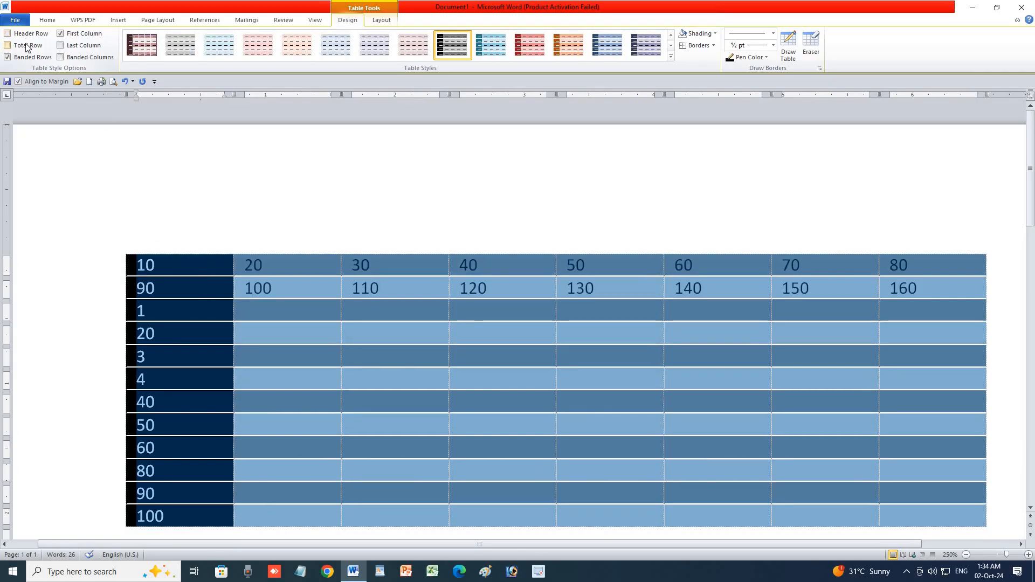
Step: Turn on the Total Row option, check the table's last row, and turn the option off again
left_click(26, 48)
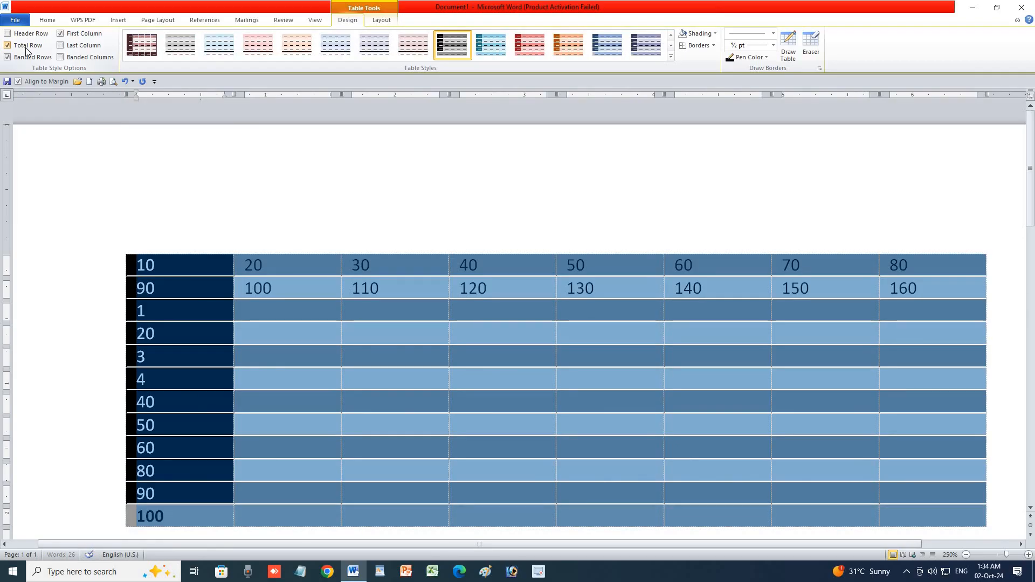
scroll(234, 270, "down", 3)
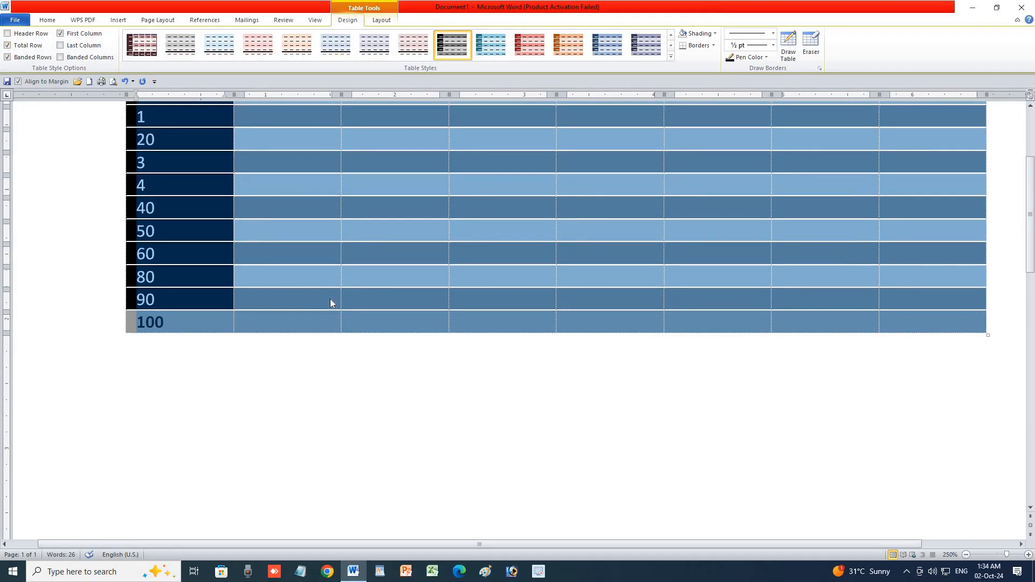
left_click(8, 45)
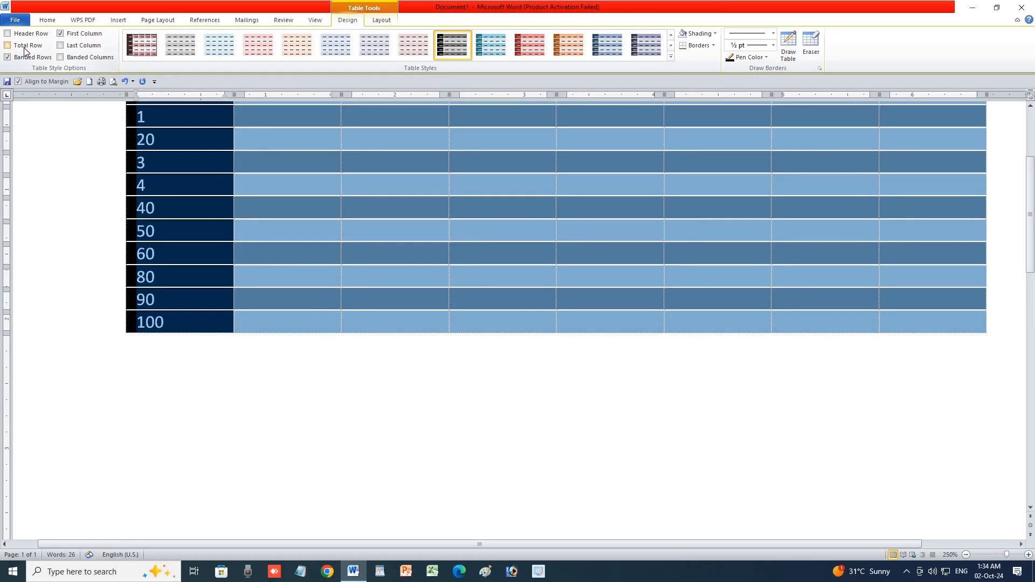
Step: Turn on Header Row and Total Row together, compare the table with and without the header, and turn both options off
left_click(21, 35)
left_click(17, 47)
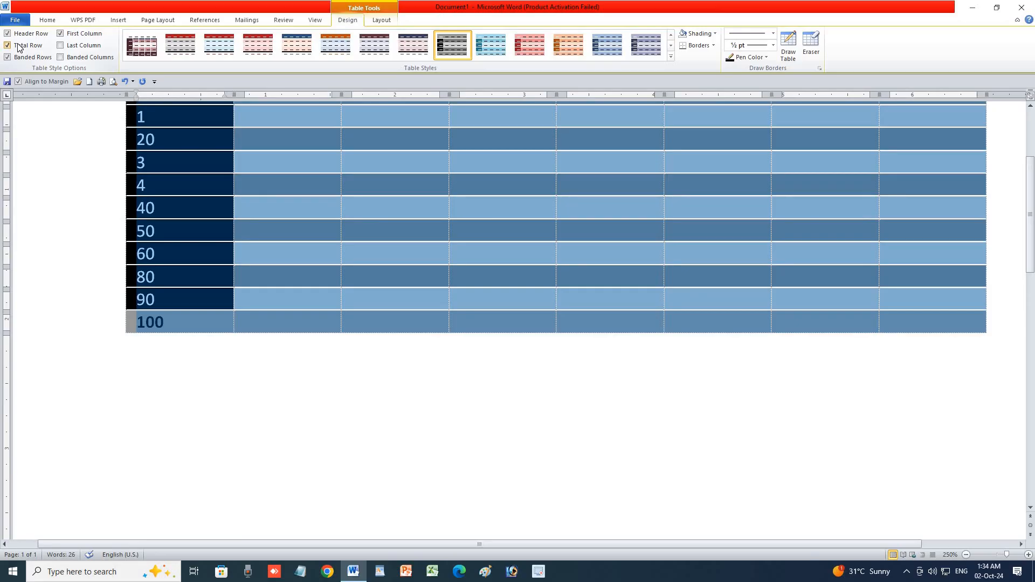
left_click(19, 34)
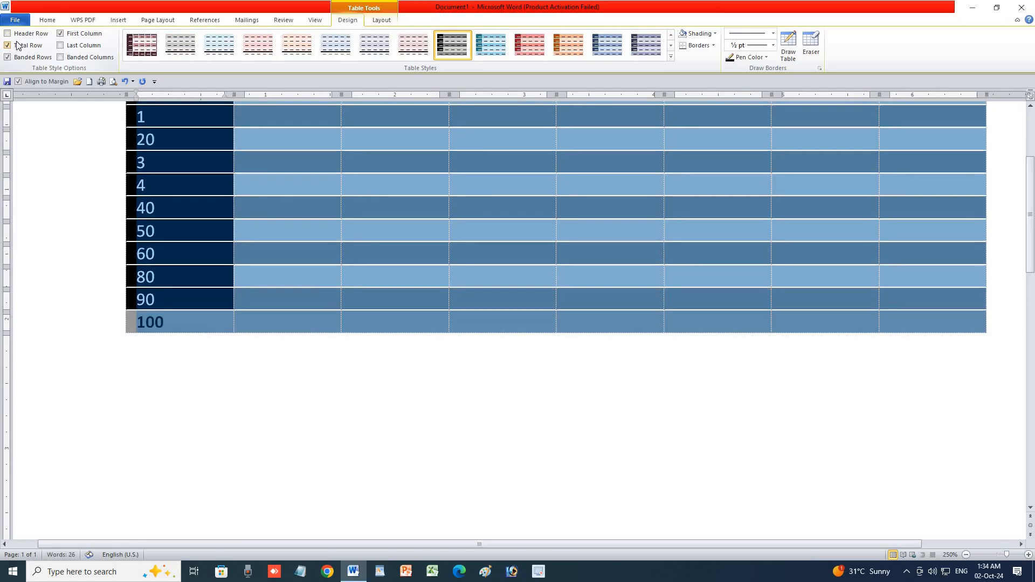
left_click(16, 35)
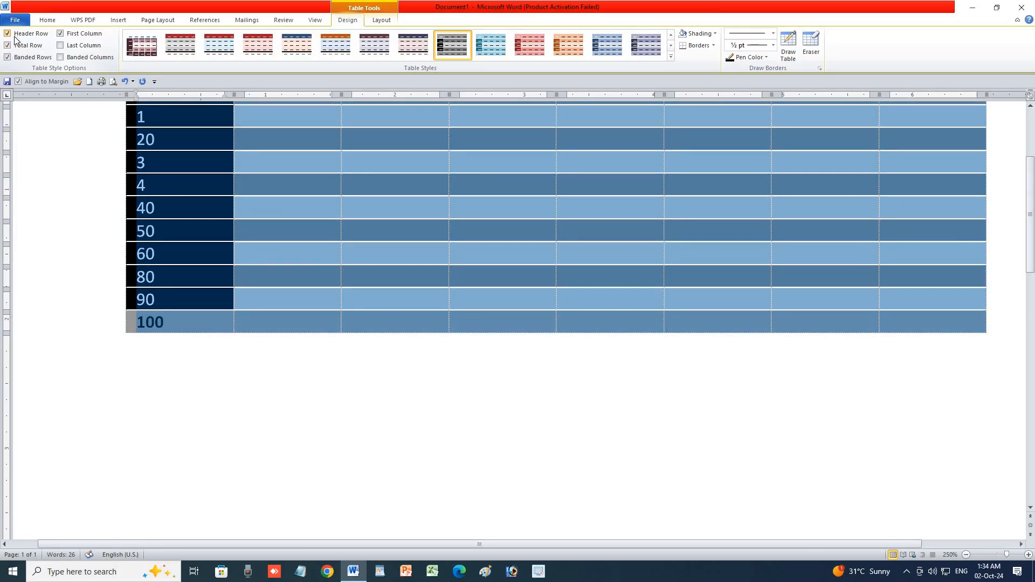
scroll(89, 166, "up", 3)
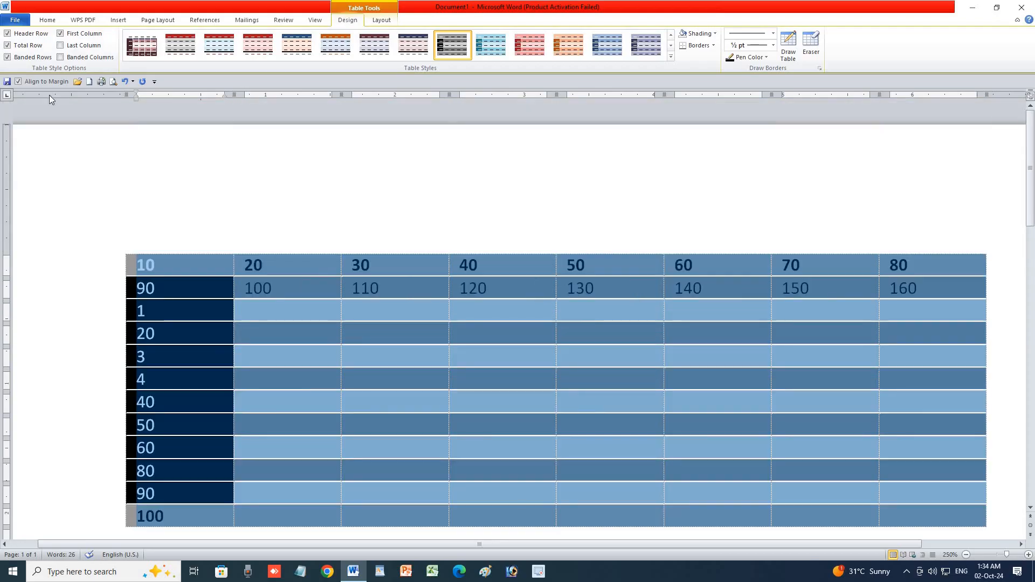
left_click(29, 35)
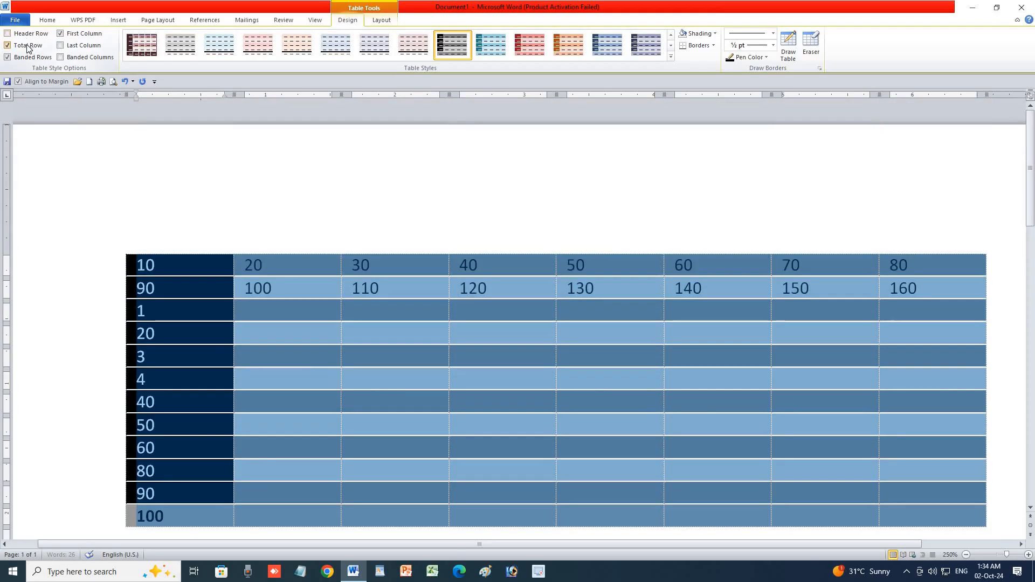
left_click(28, 48)
Step: Toggle the Banded Rows option to compare striped and plain rows, leaving it off
left_click(21, 60)
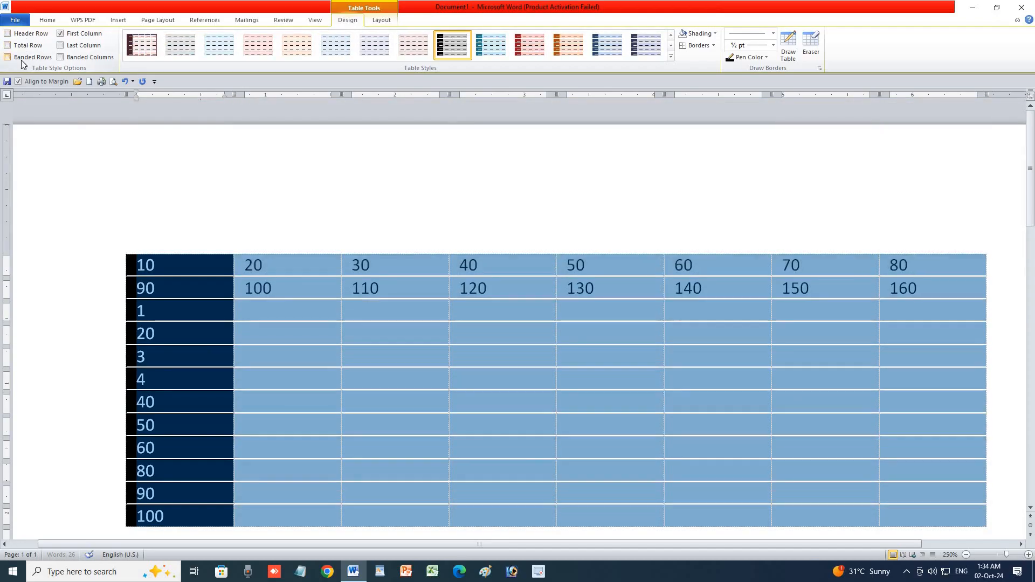
scroll(520, 453, "down", 2)
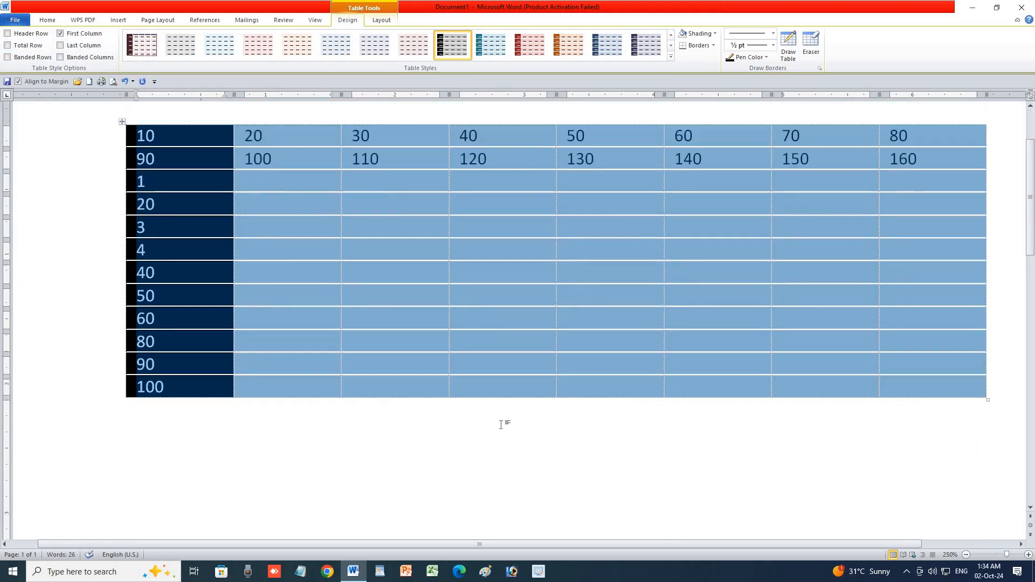
left_click(46, 59)
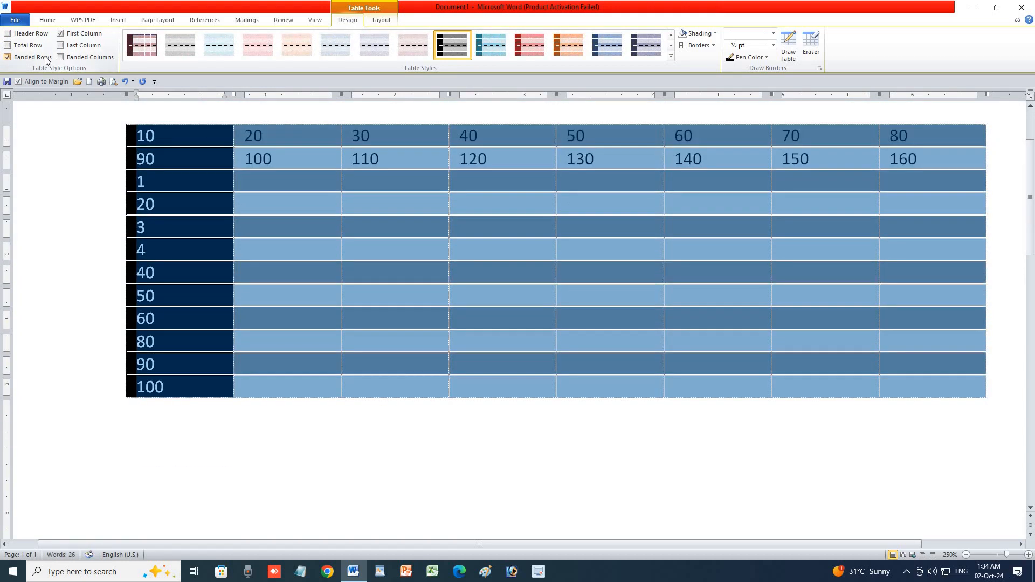
left_click(46, 58)
left_click(46, 58)
left_click(45, 58)
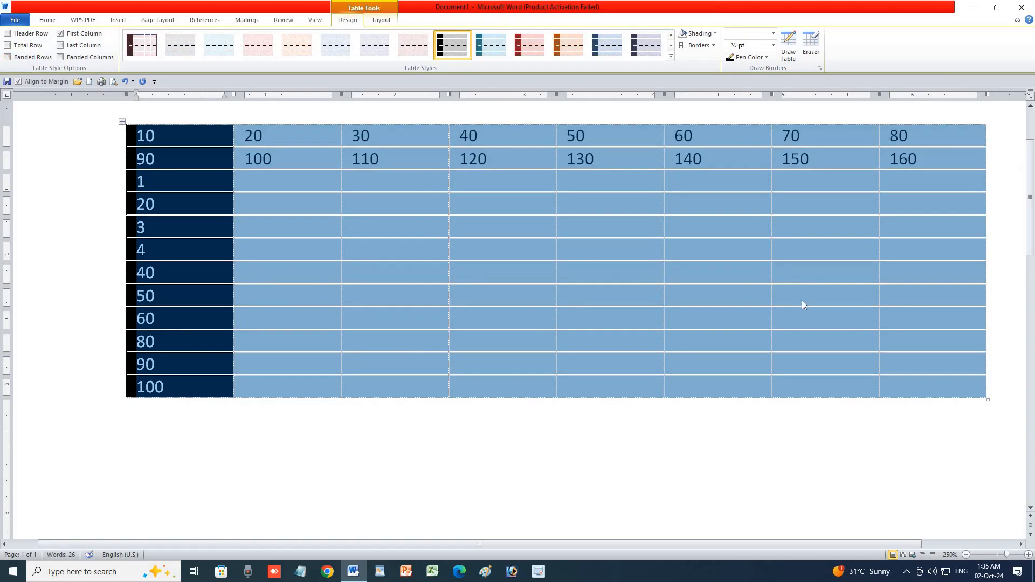
Step: Deselect the table by placing the cursor in a cell, and toggle Banded Rows on and off twice, ending with it off
left_click(559, 248)
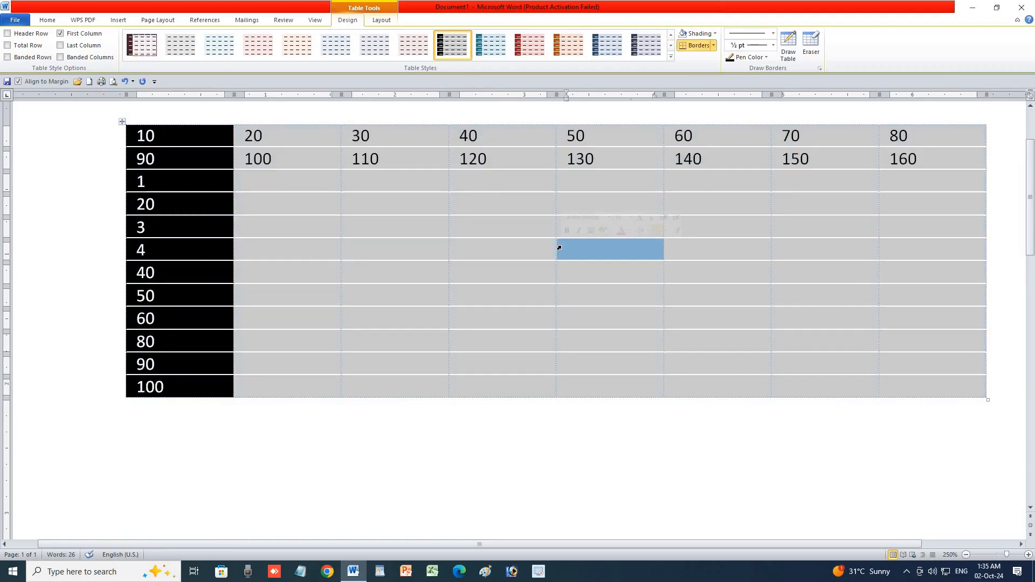
left_click(469, 249)
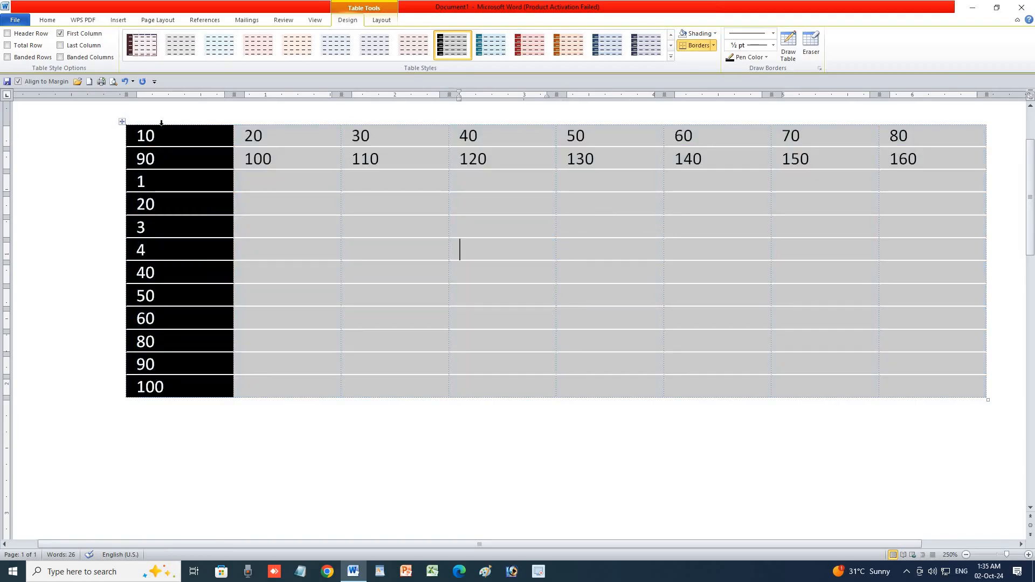
left_click(32, 58)
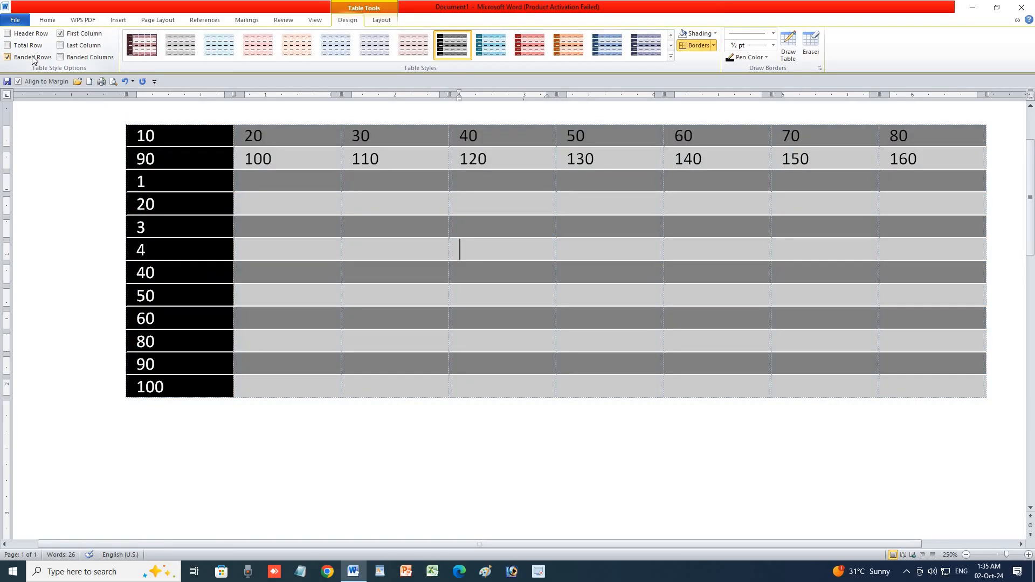
left_click(32, 58)
left_click(33, 58)
left_click(32, 58)
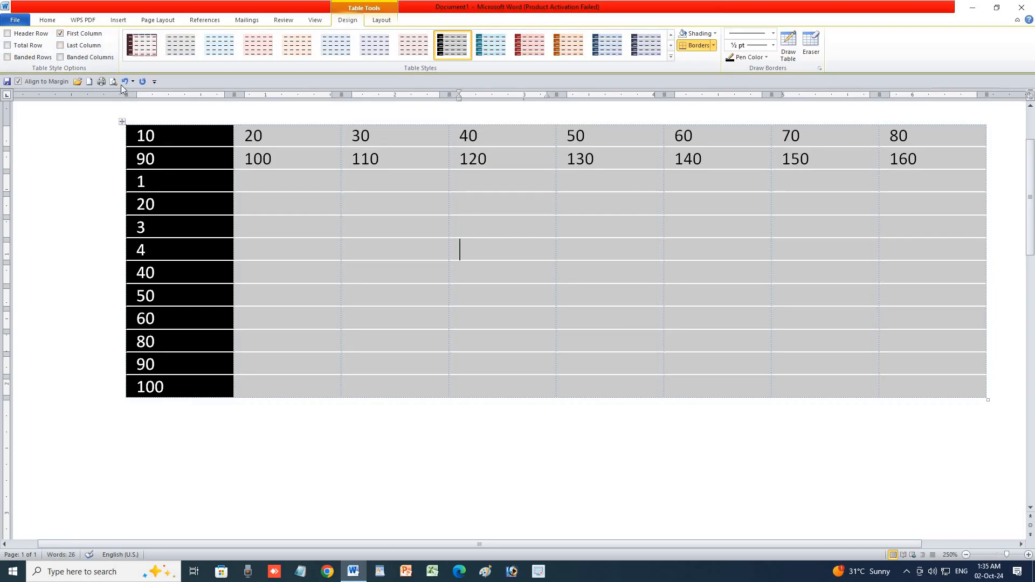
Step: Toggle the First Column option off and on twice to compare the first column's formatting, leaving it on
left_click(82, 34)
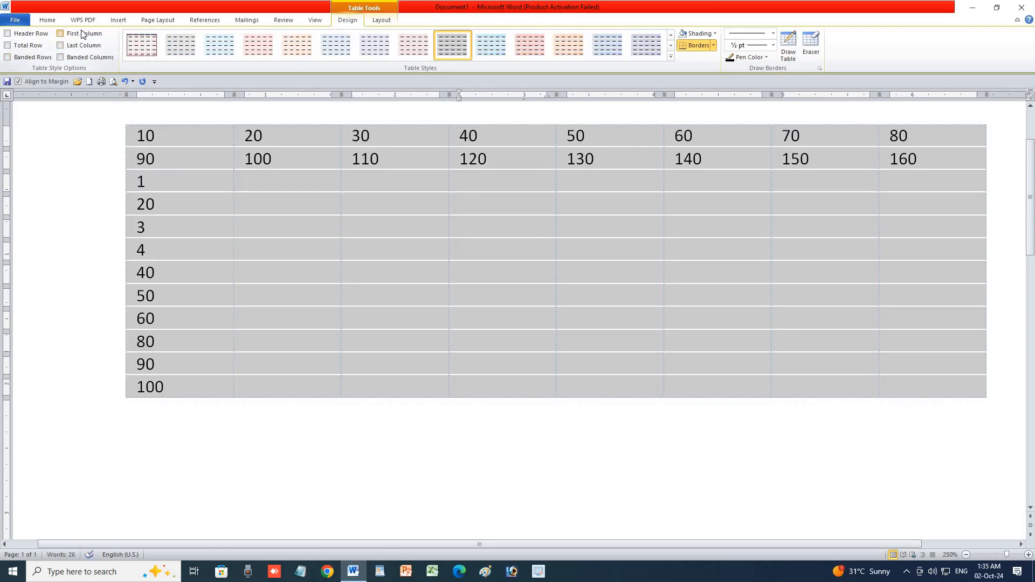
left_click(83, 34)
left_click(82, 34)
left_click(82, 34)
Step: Toggle the Last Column option to compare the table's last column, leaving it on
left_click(91, 48)
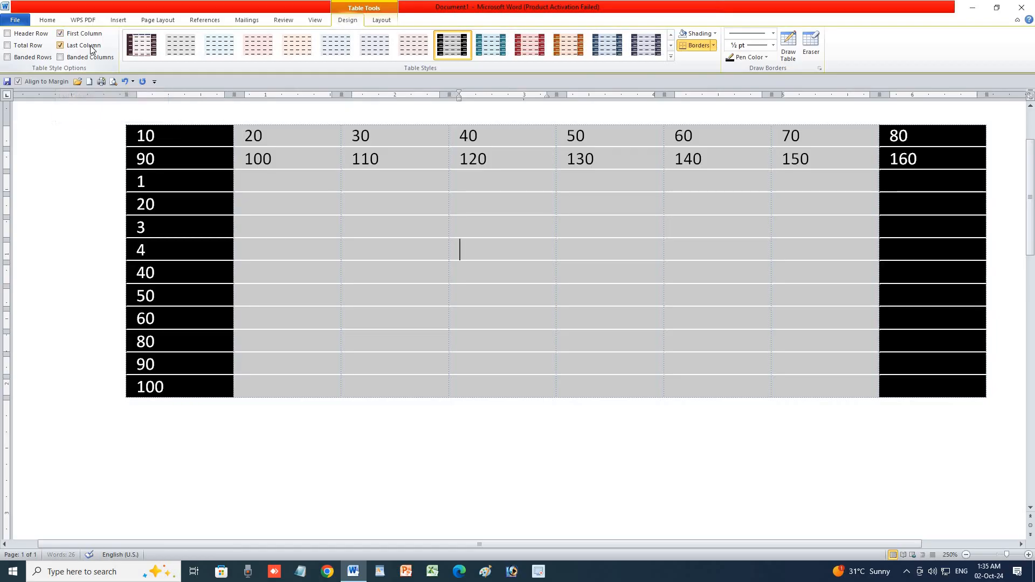
left_click(90, 47)
left_click(91, 47)
Step: Turn on Banded Columns and Banded Rows to compare their shading, and turn both options off again
left_click(92, 59)
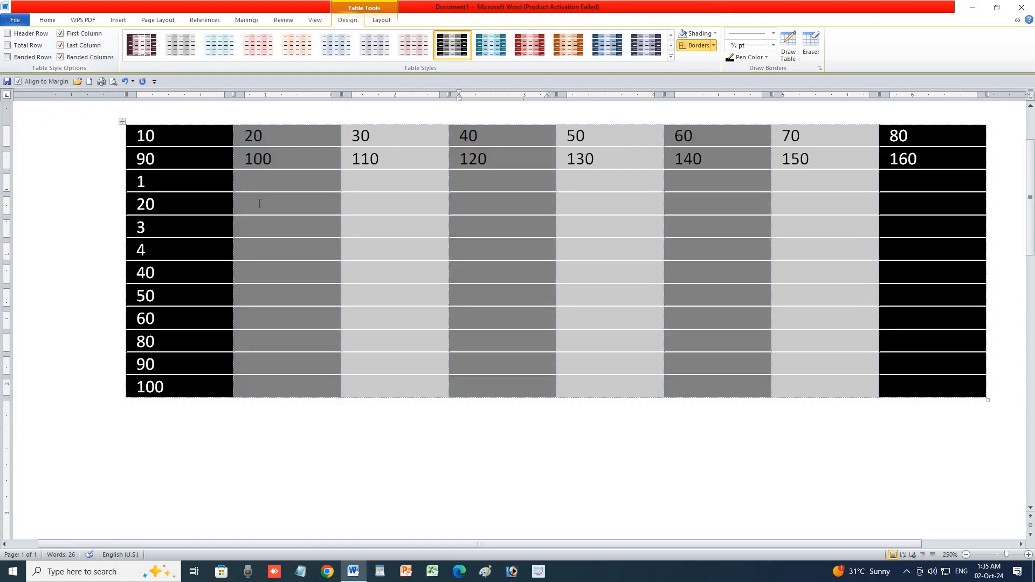
left_click(34, 58)
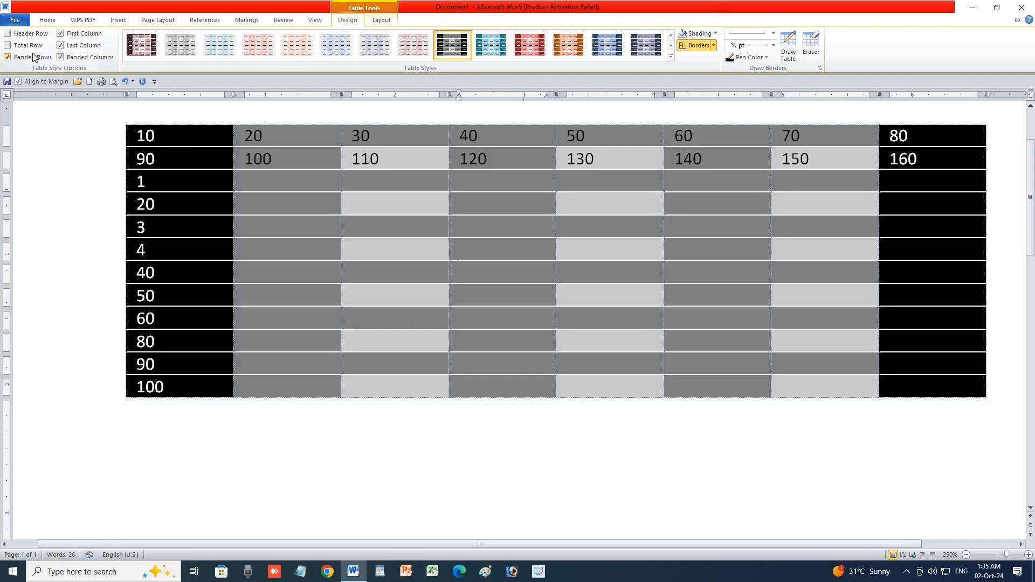
left_click(67, 58)
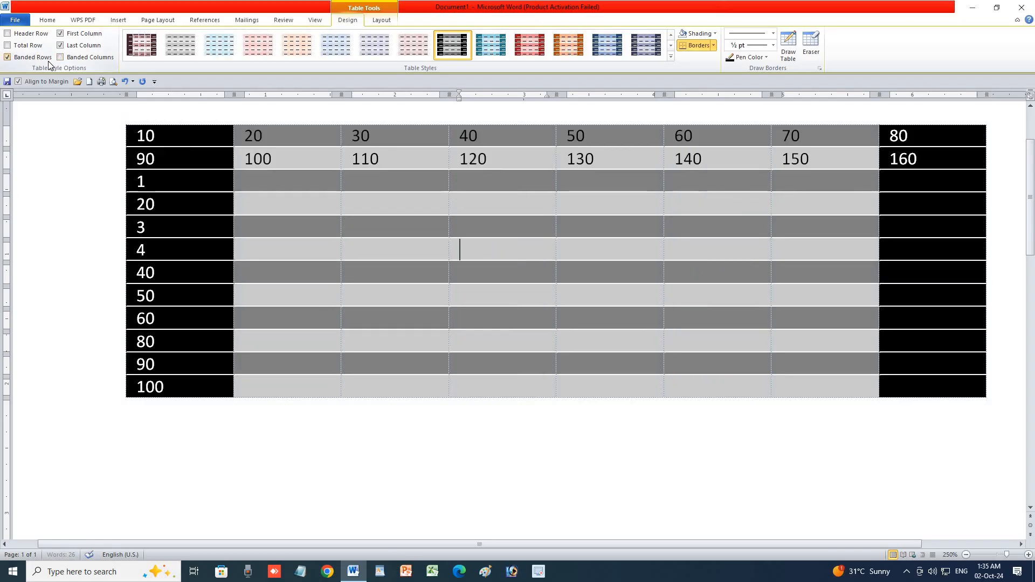
left_click(50, 58)
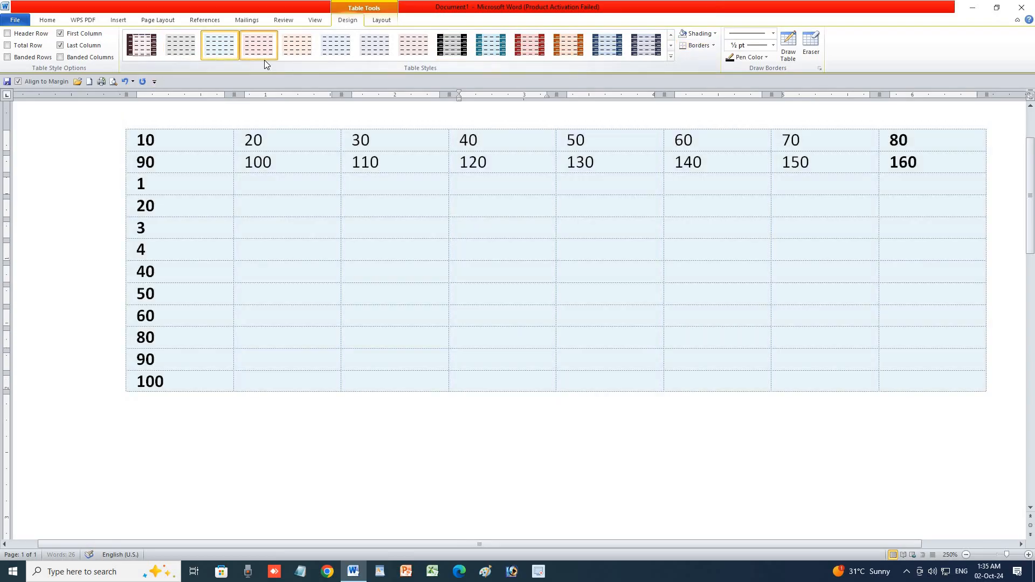
Step: Try several coloured table styles and apply the red one with dark red first and last columns
left_click(263, 54)
left_click(309, 58)
left_click(342, 56)
left_click(385, 52)
left_click(456, 50)
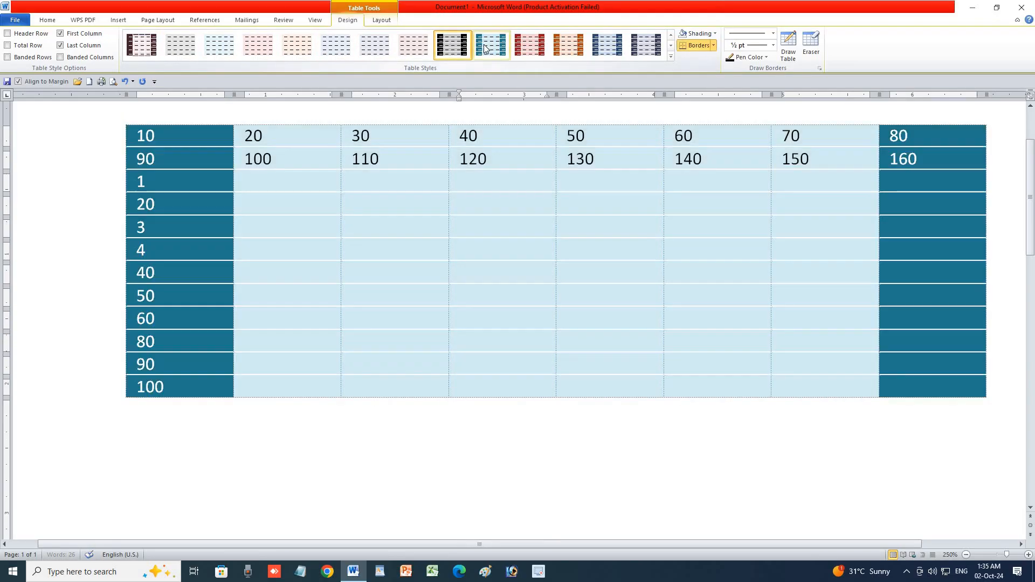
left_click(569, 46)
left_click(534, 47)
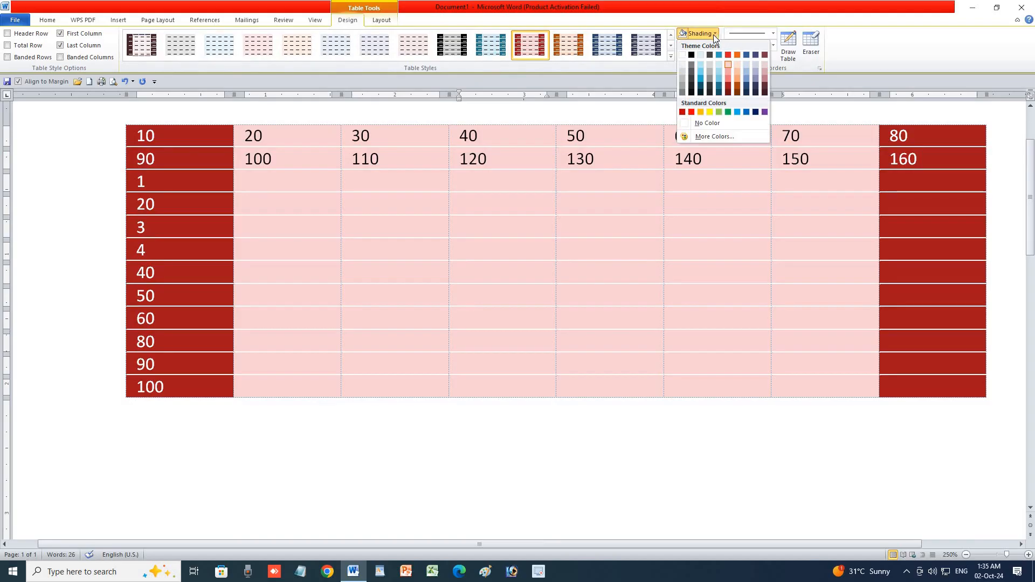
Step: Shade the empty fourth-column cell in row 4 red, and the cell containing 120 blue
left_click(691, 111)
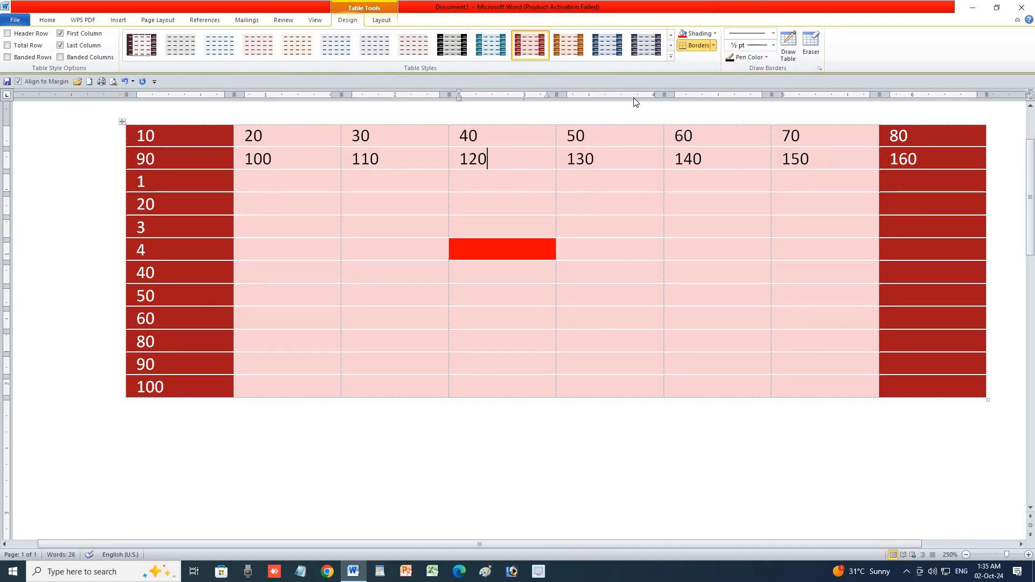
left_click(715, 34)
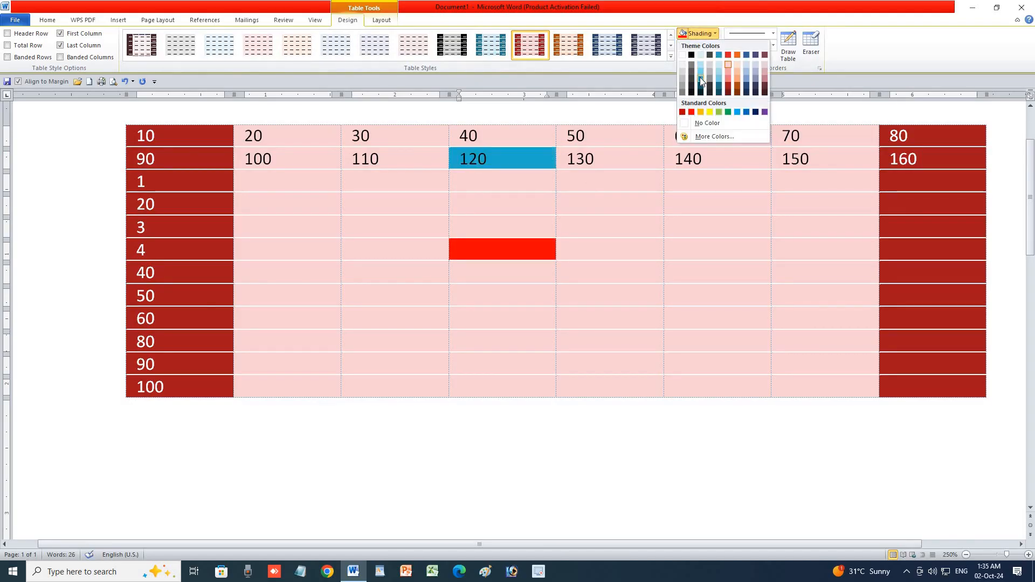
left_click(700, 79)
Step: Shade the cell containing 140 dark blue and the cell containing 150 yellow
left_click(685, 158)
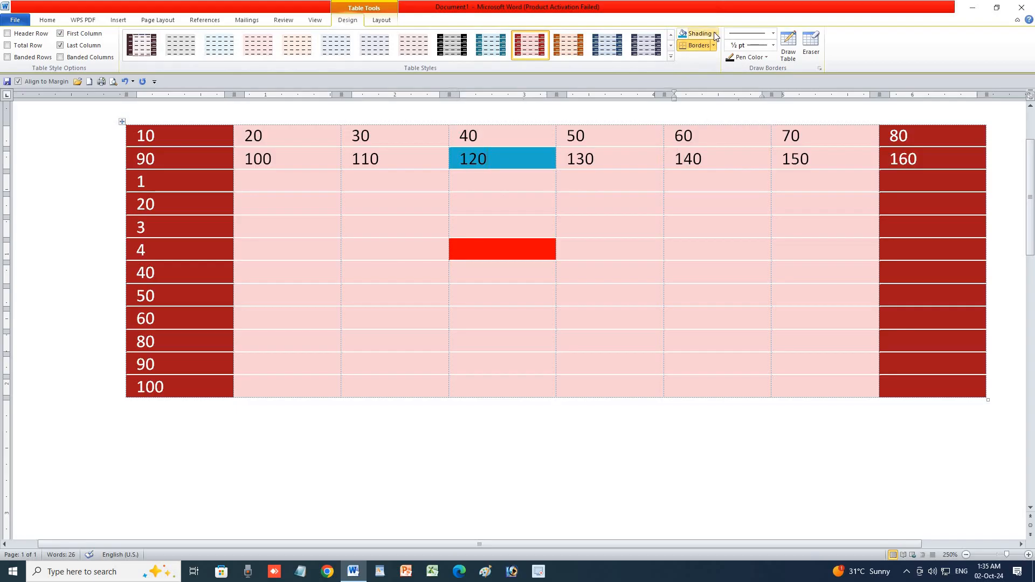
left_click(715, 33)
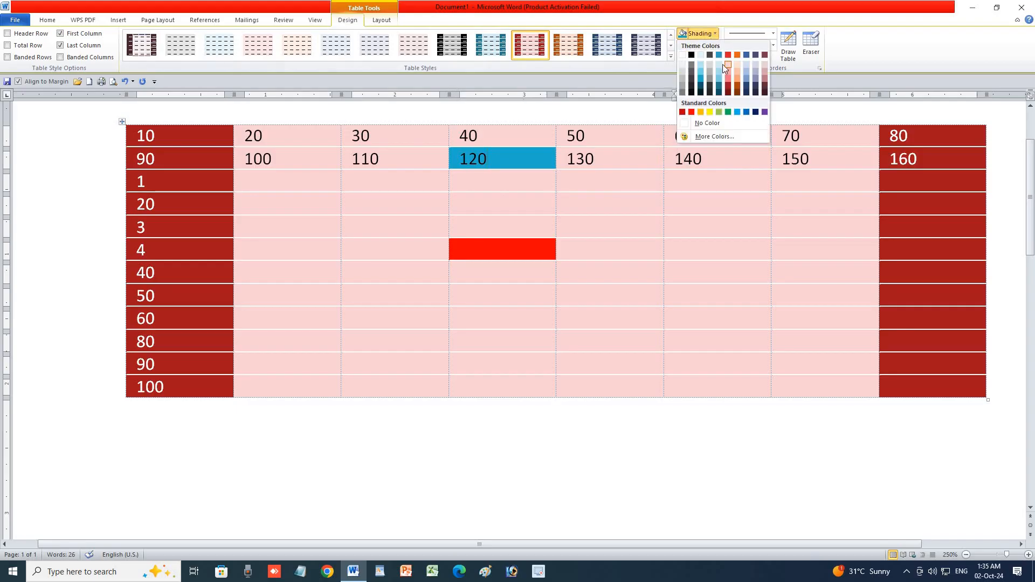
left_click(754, 113)
left_click(816, 165)
left_click(714, 33)
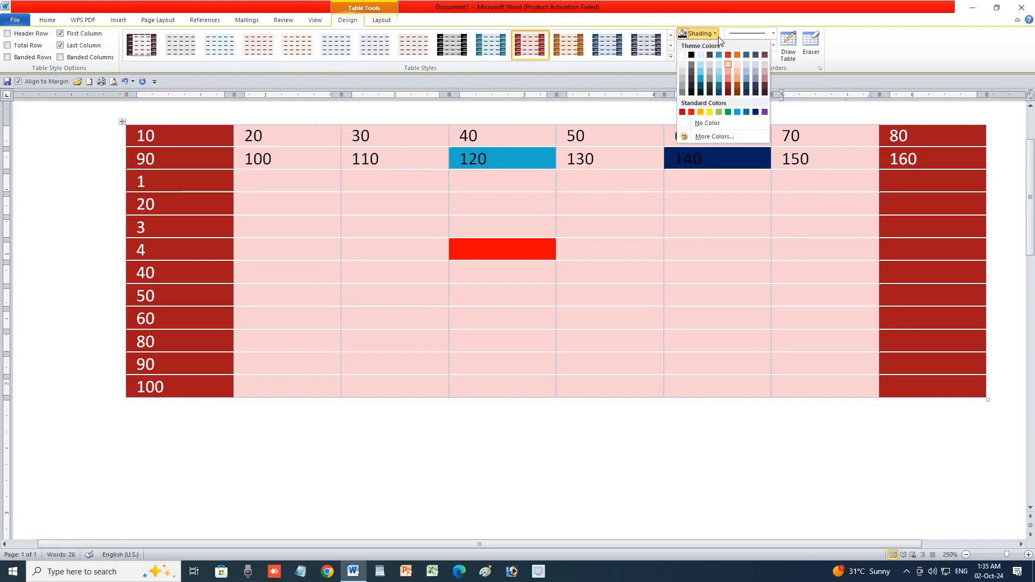
left_click(709, 112)
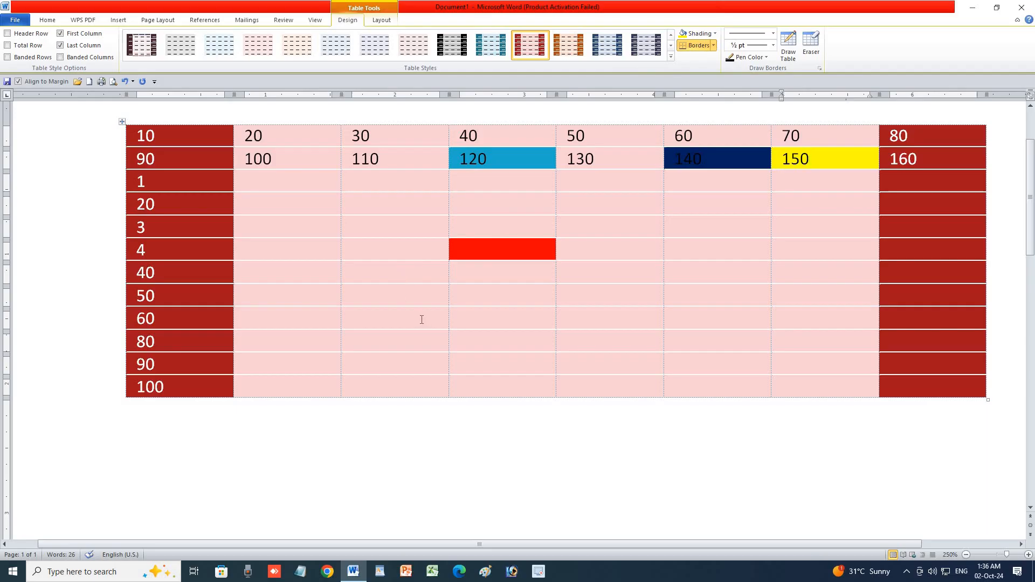
Step: Apply All Borders to the fourth to sixth columns in rows 50 through 100
left_click_drag(502, 305, 754, 388)
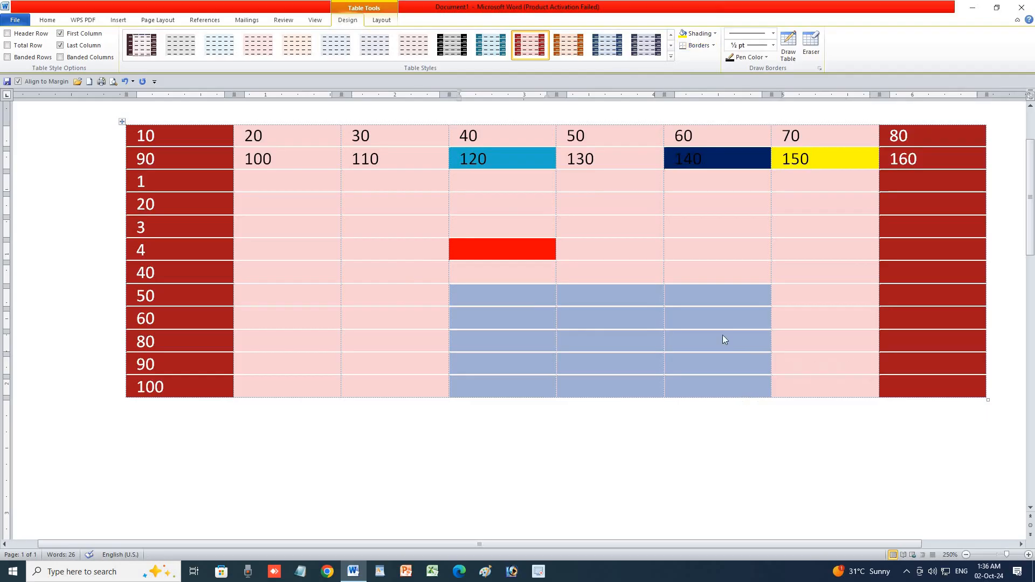
left_click(714, 45)
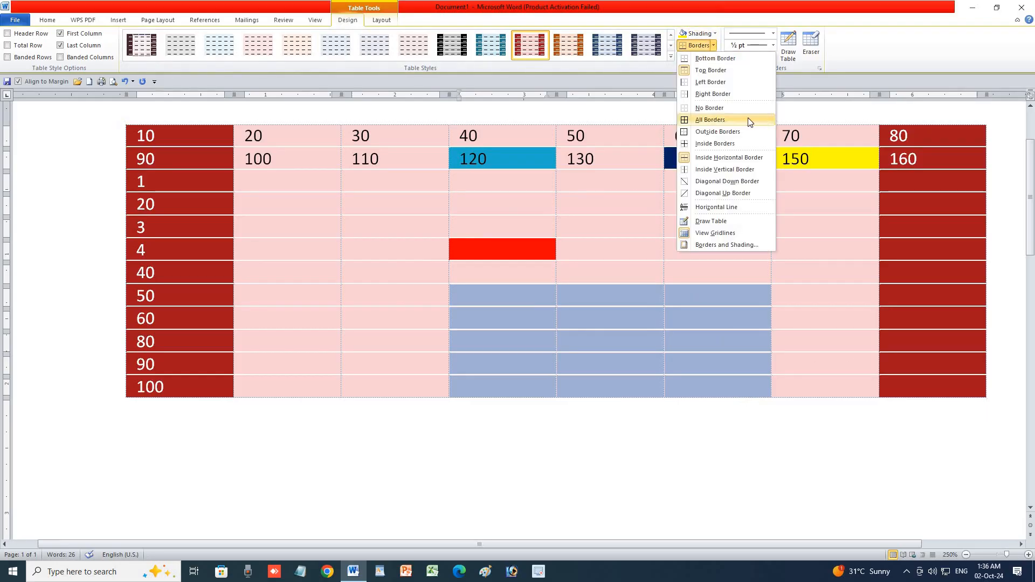
left_click(724, 120)
left_click(663, 322)
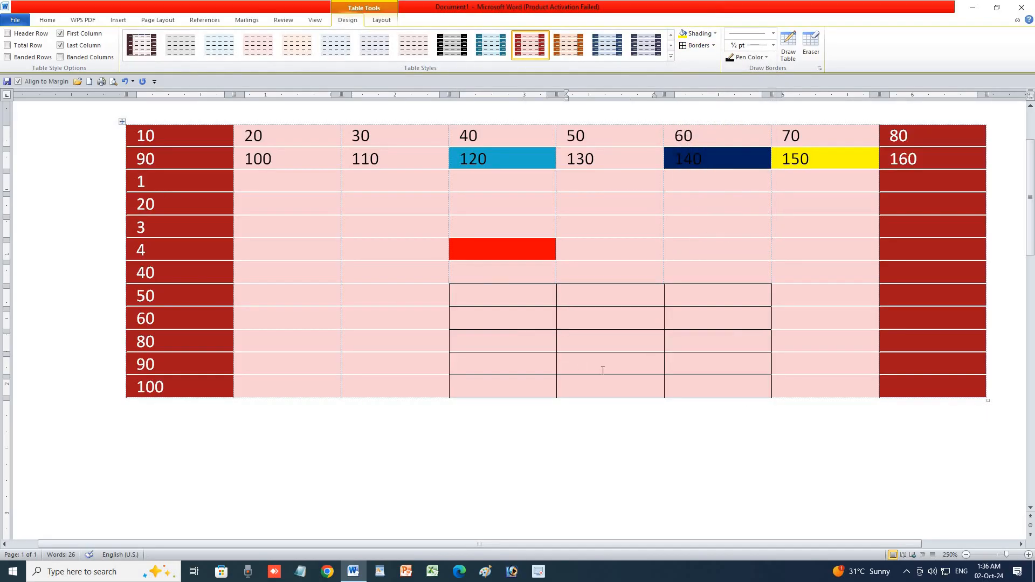
Step: Reapply all borders to the same fifteen-cell block using a 3 pt thick-and-thin line style
left_click_drag(511, 295, 706, 387)
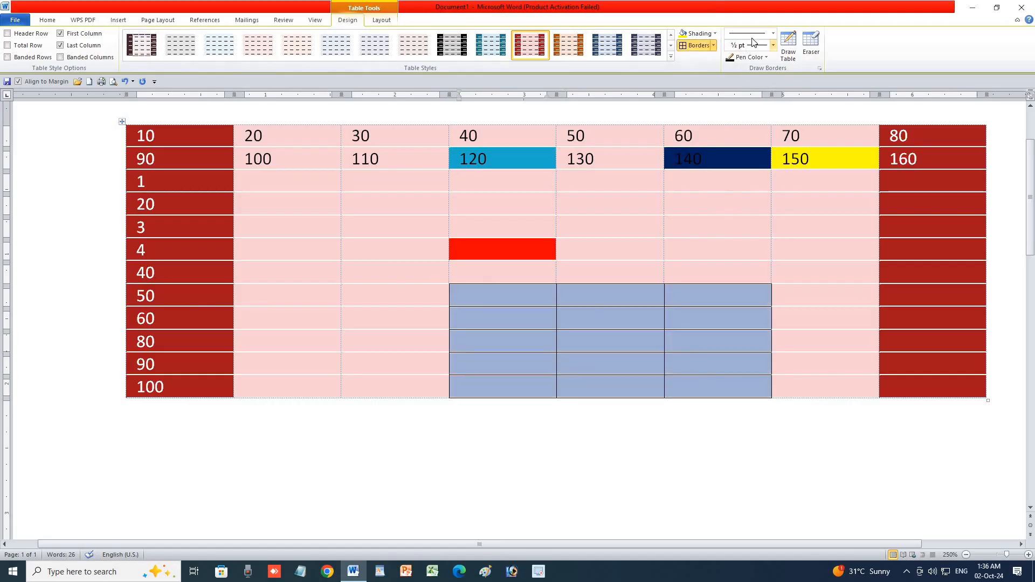
left_click(773, 33)
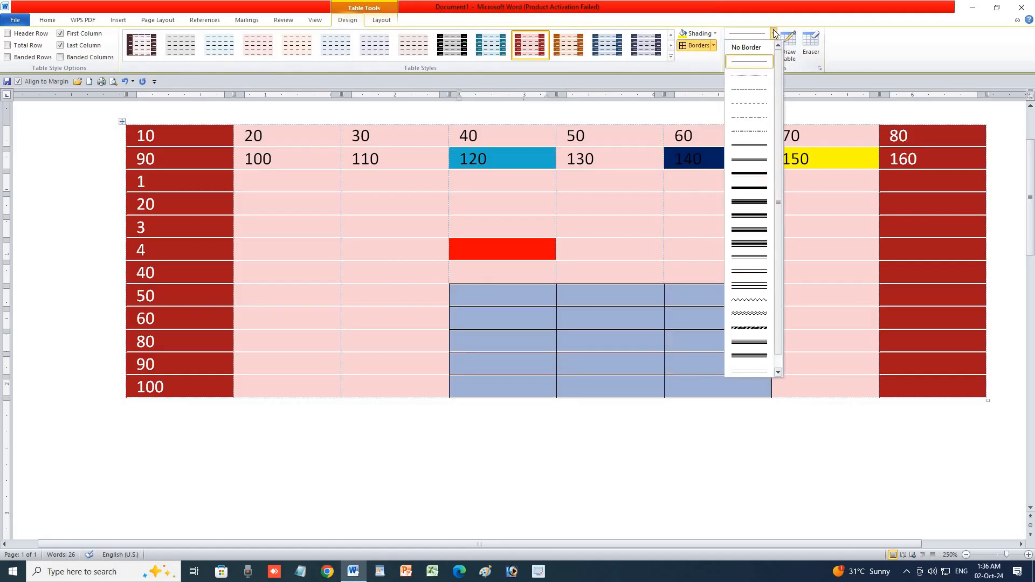
left_click(751, 173)
left_click(695, 46)
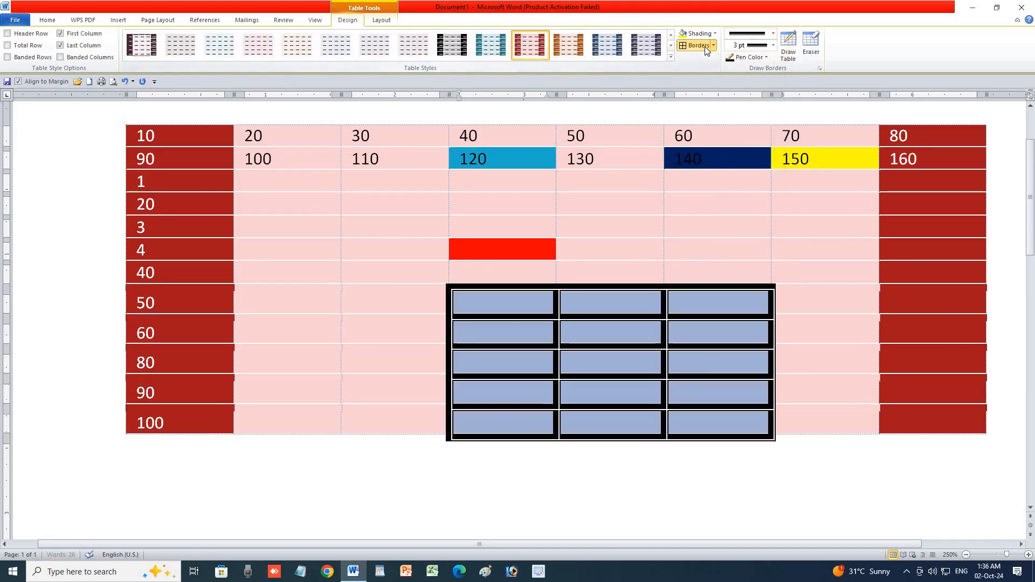
left_click(830, 332)
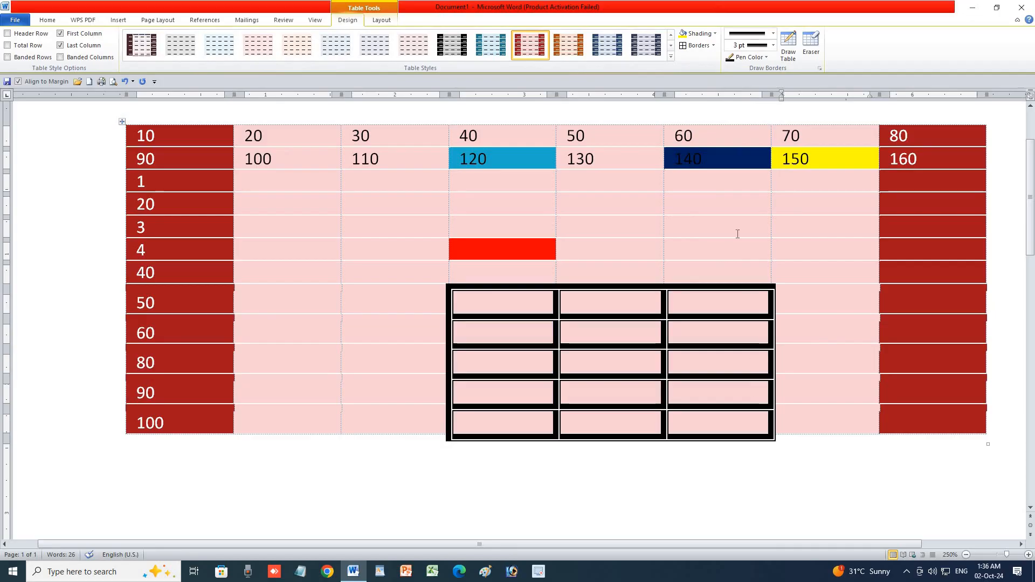
Step: Set the border weight to 6 pt and draw a border around the seventh-column cell in row 60
left_click(769, 46)
left_click(750, 115)
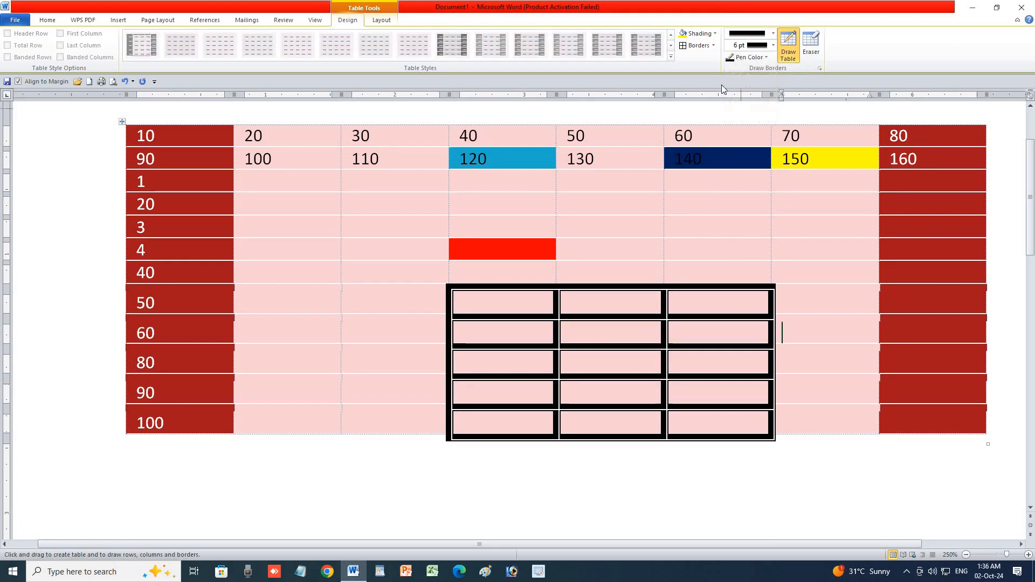
left_click_drag(775, 318, 883, 359)
key("Escape")
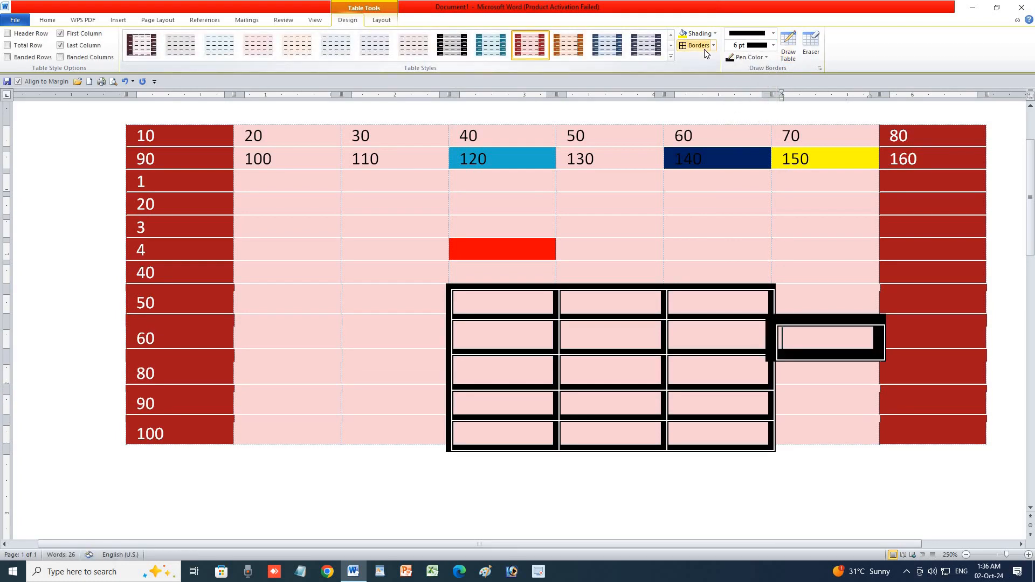
Step: Apply 6 pt borders to the second- and third-column cells in rows 50 through 80
left_click_drag(367, 318, 347, 369)
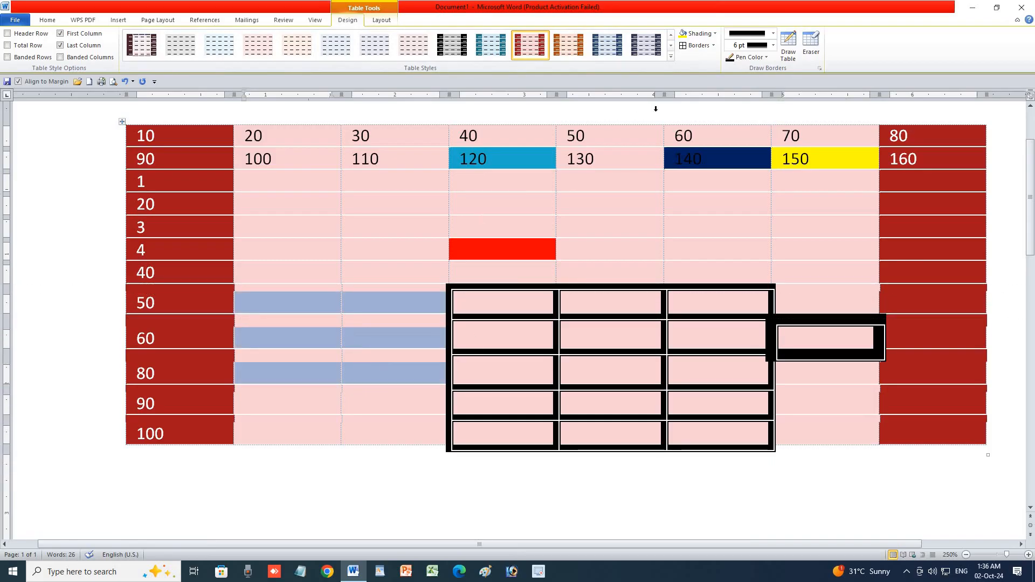
left_click(697, 47)
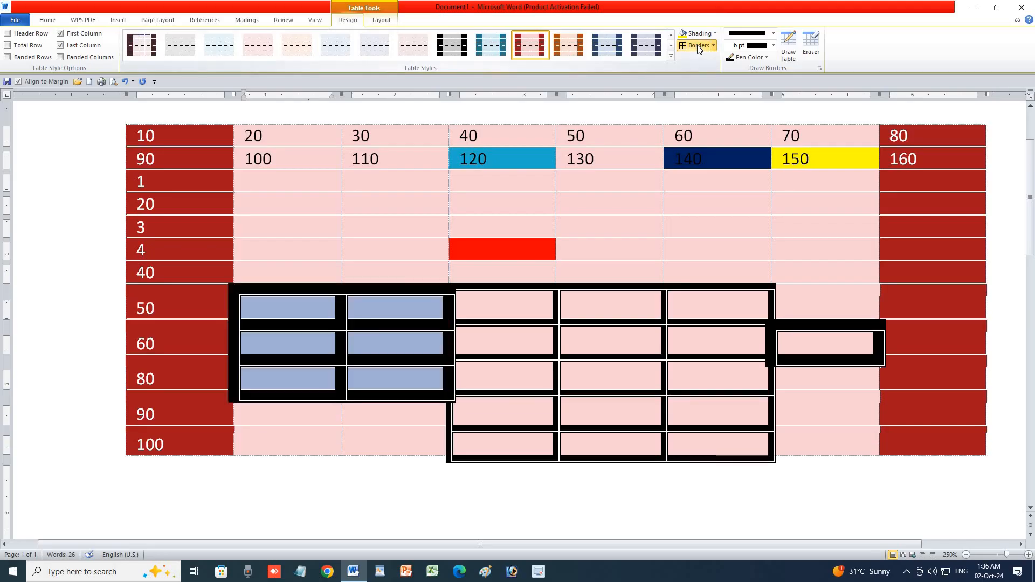
Step: With a 2¼ pt pen, draw a vertical line through the second column in rows 20 to 4, plus horizontal lines above row 20 and across row 4
left_click(773, 46)
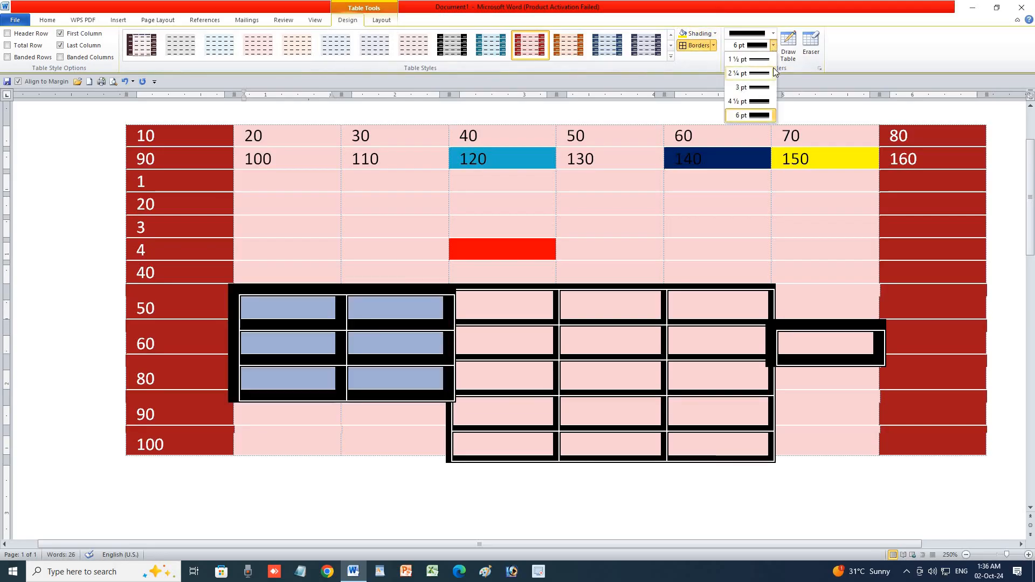
left_click(773, 69)
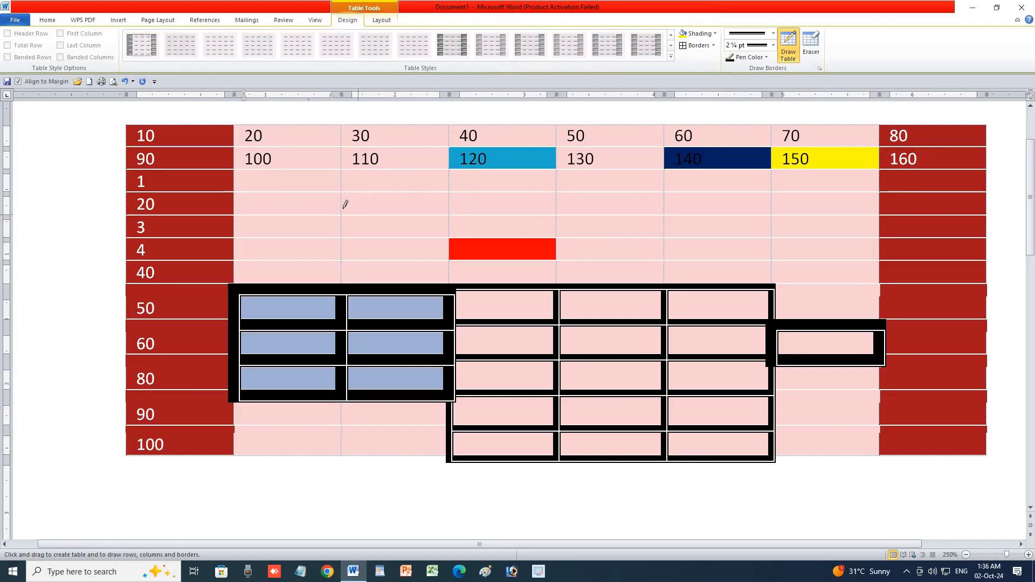
left_click(785, 61)
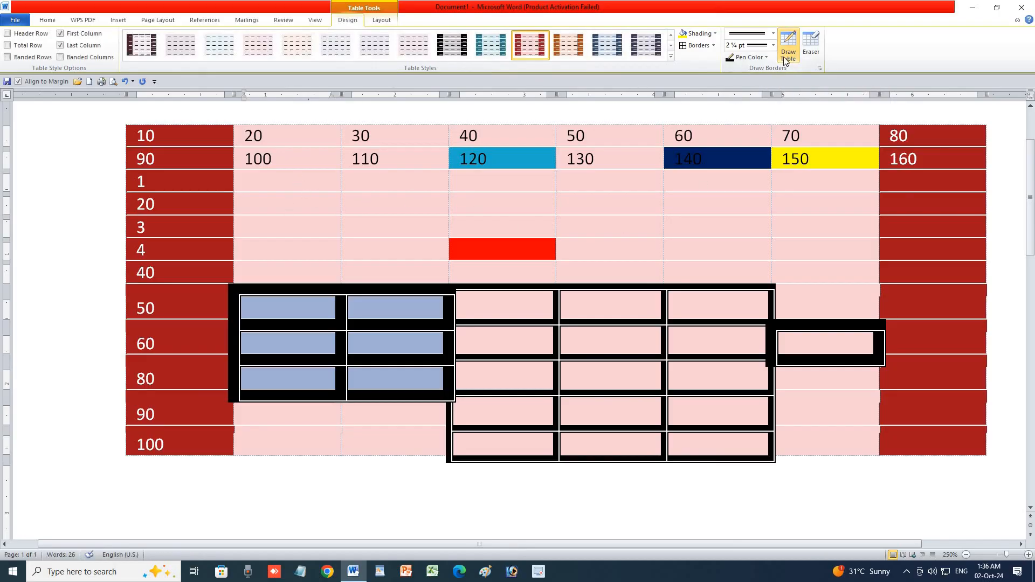
left_click(796, 61)
left_click_drag(301, 189, 296, 246)
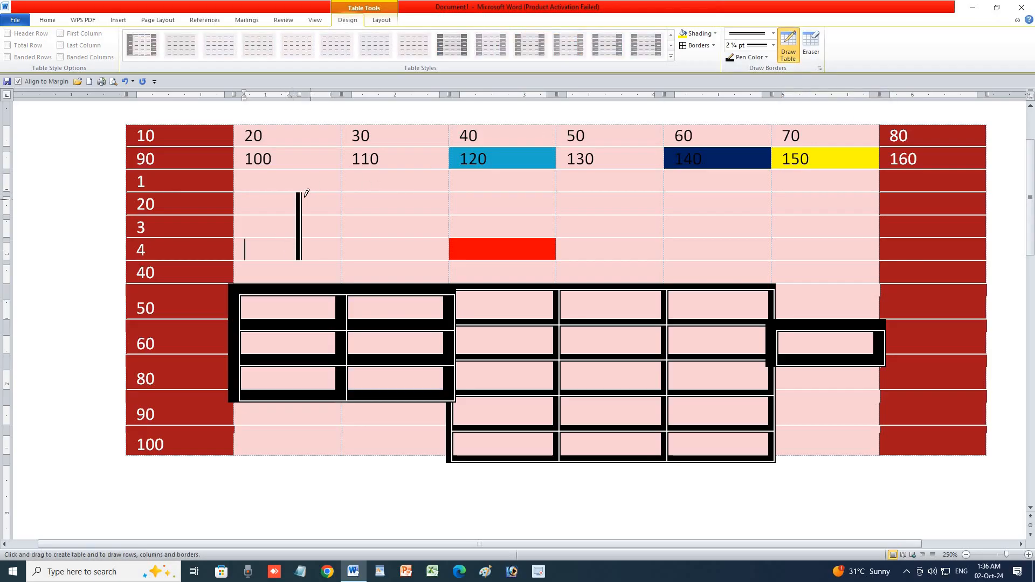
left_click_drag(300, 188, 402, 195)
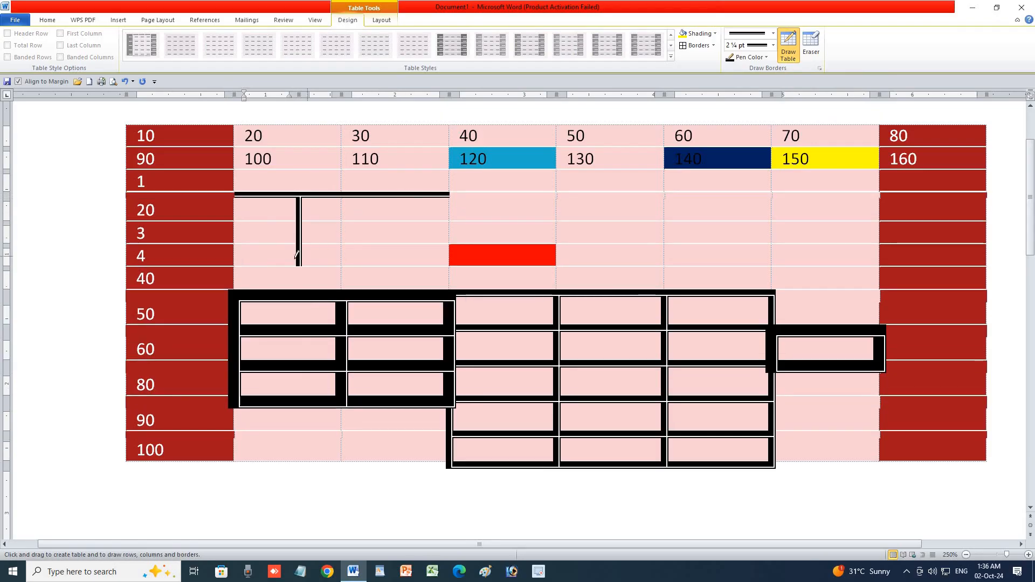
left_click_drag(251, 263, 372, 268)
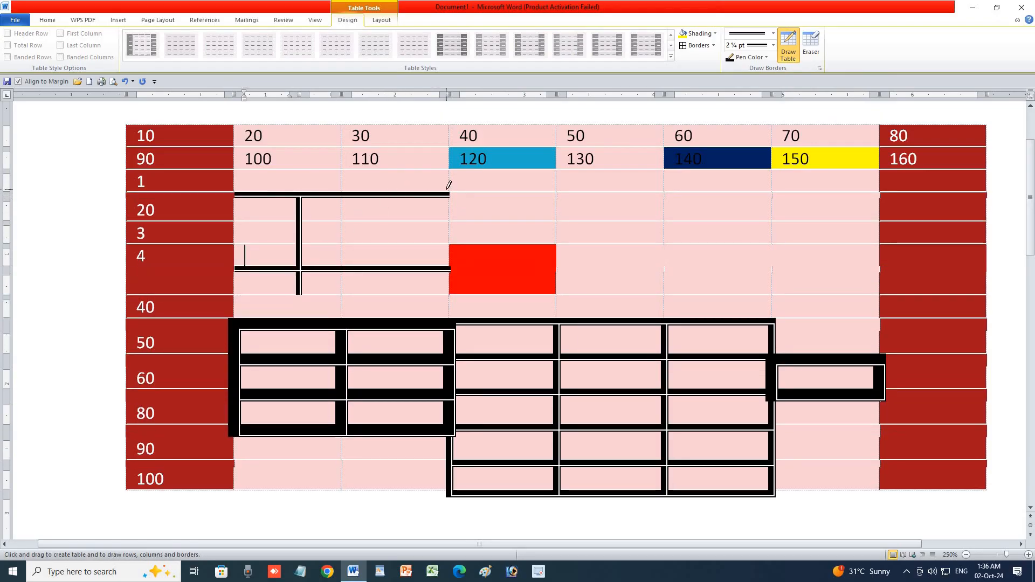
Step: Draw the third column's right border from row 20 to row 4, and another horizontal line across row 4
left_click_drag(450, 196, 450, 197)
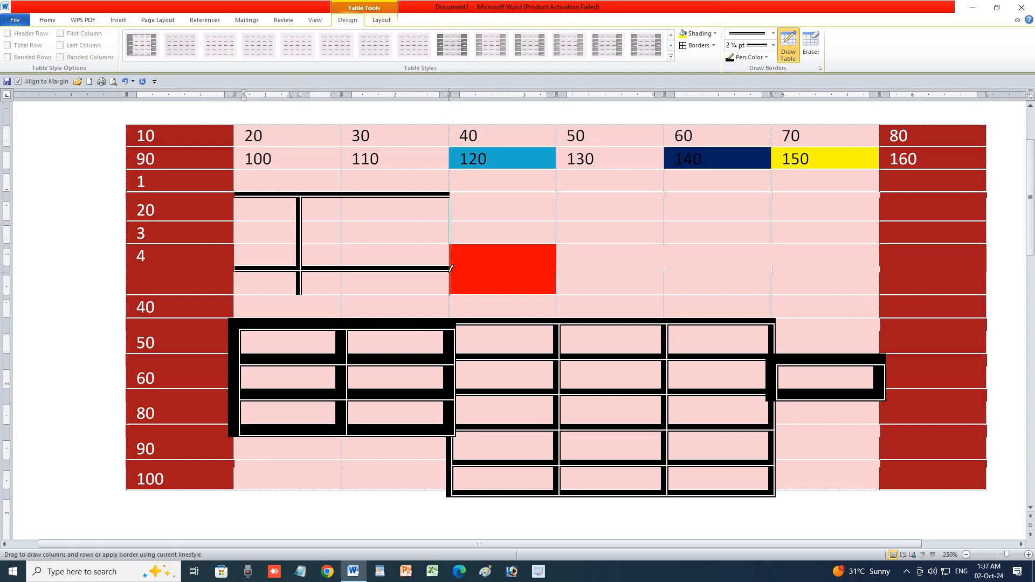
left_click_drag(451, 269, 450, 291)
left_click_drag(235, 287, 312, 298)
left_click_drag(376, 291, 378, 292)
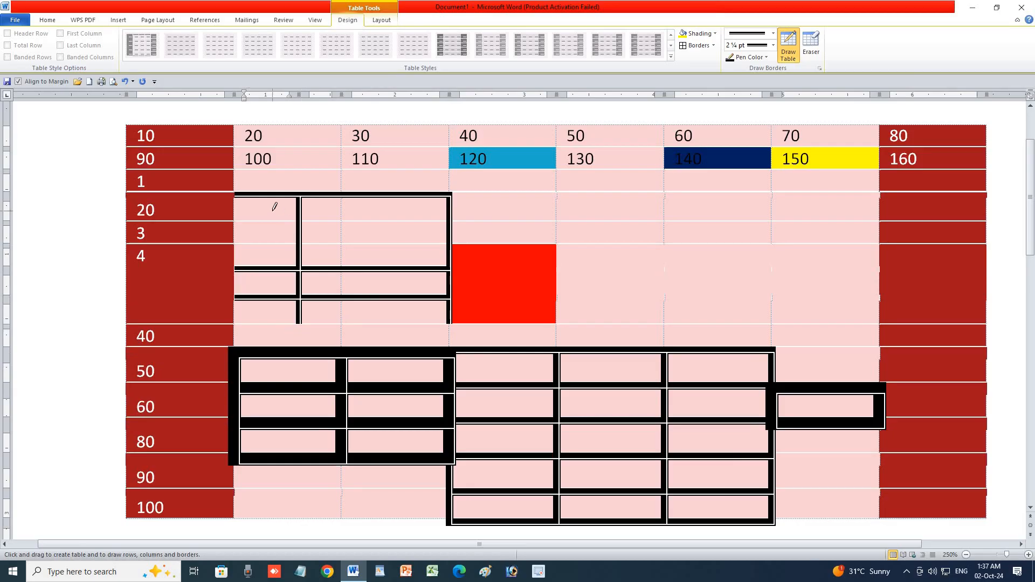
Step: Draw a vertical line beside the first column in rows 3 and 4, and a horizontal line between those rows
left_click_drag(233, 222, 233, 322)
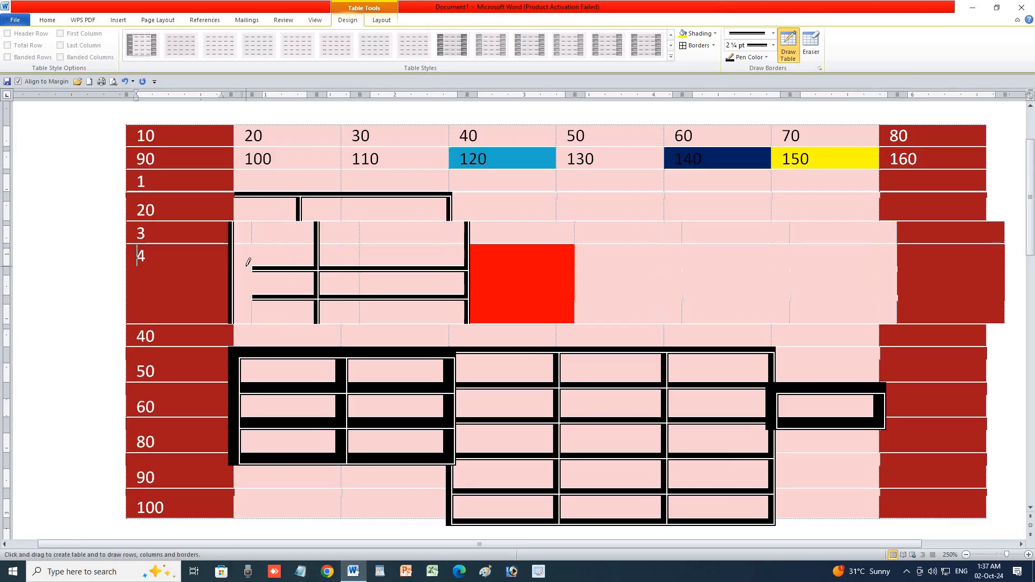
left_click(276, 246)
left_click(319, 246)
left_click(363, 246)
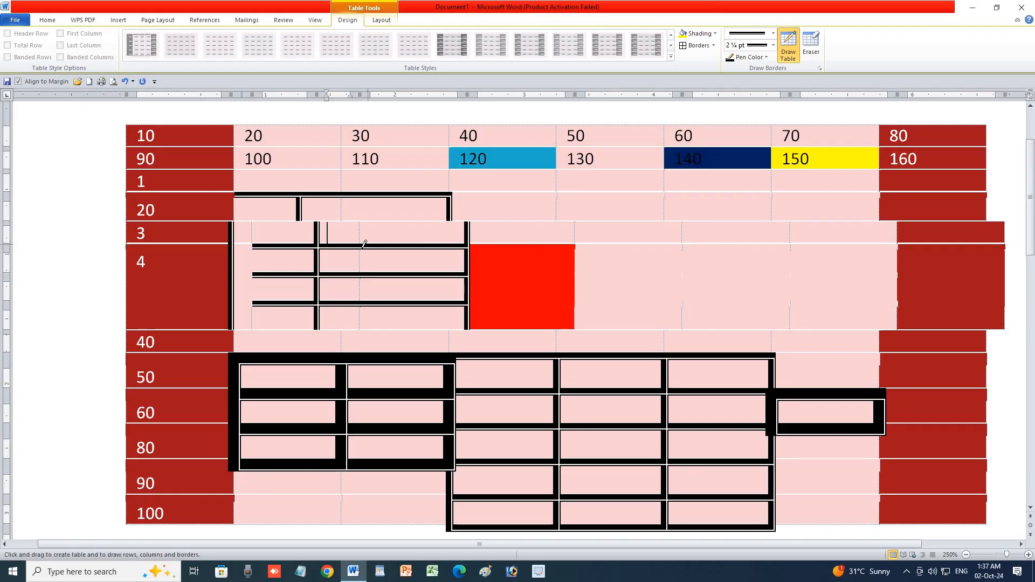
Step: Undo all the 2¼ pt drawn lines and the 6 pt borders on the second and third columns
key("ctrl+z")
key("ctrl+z")
key("ctrl+z")
key("ctrl+z")
key("ctrl+z")
key("ctrl+z")
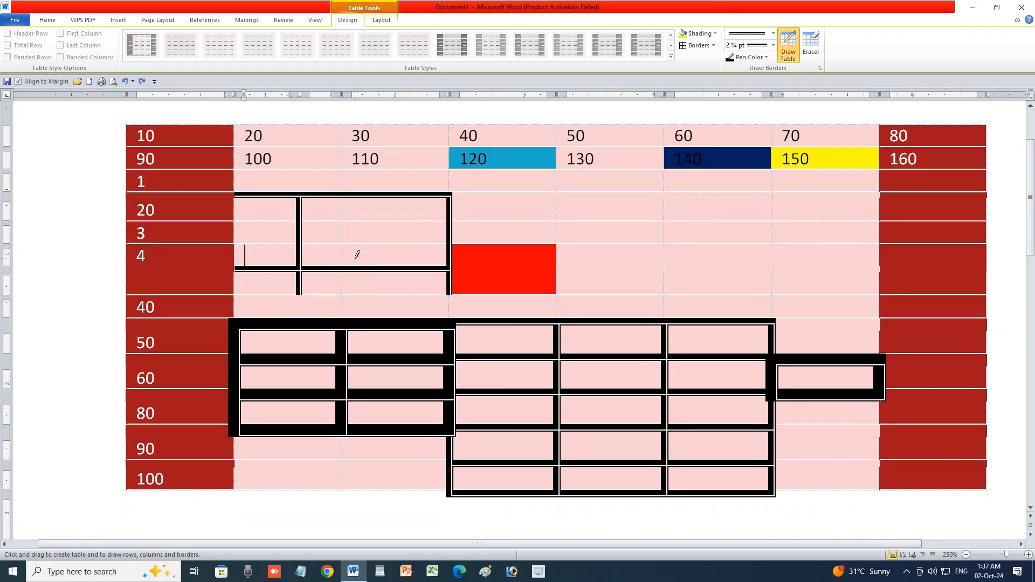
key("ctrl+z")
key("ctrl+z")
key("ctrl+z")
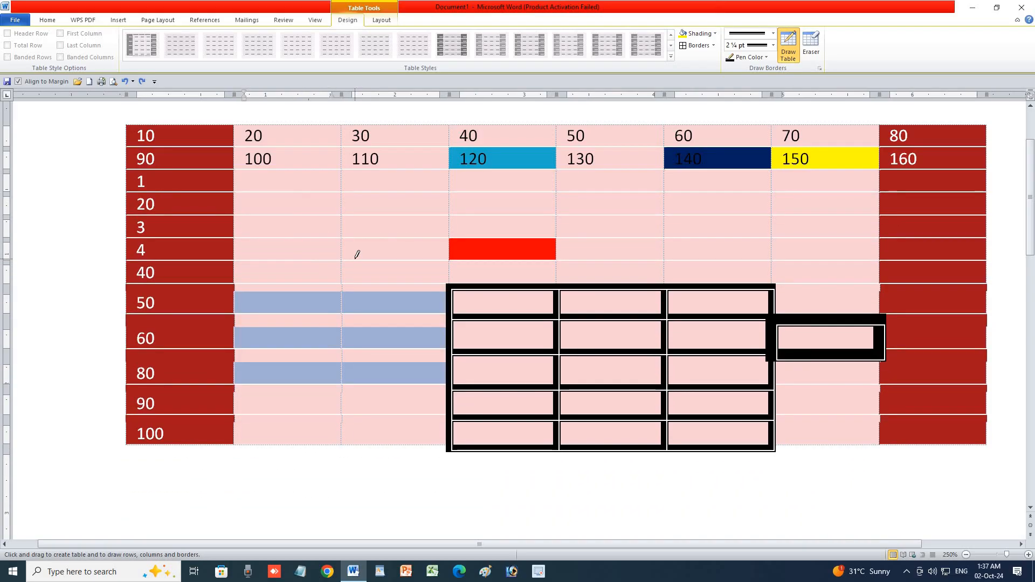
Step: Erase the thick block's right border in row 50 and the seventh column's horizontal borders from the top row down to row 4
left_click(810, 50)
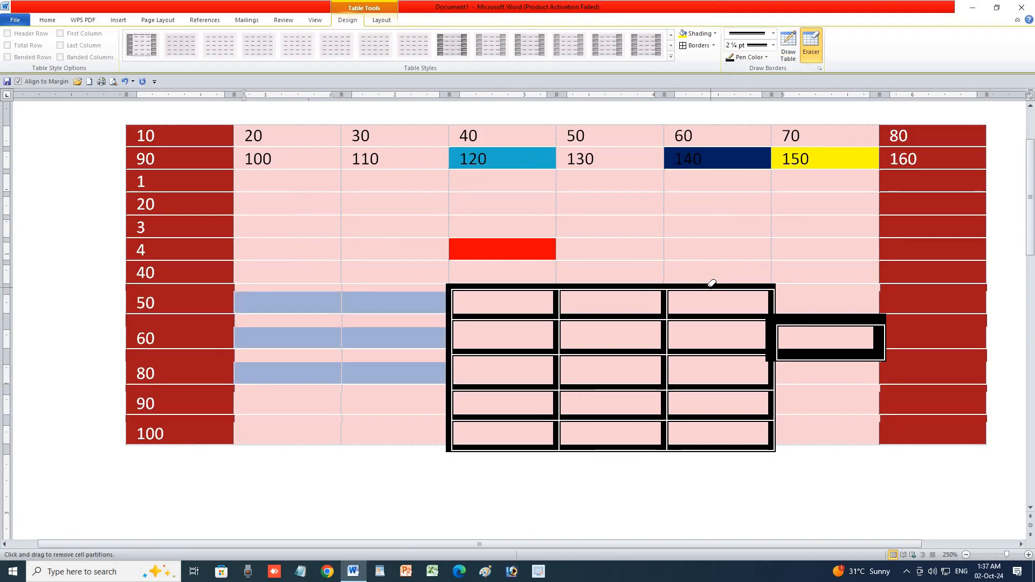
left_click(775, 297)
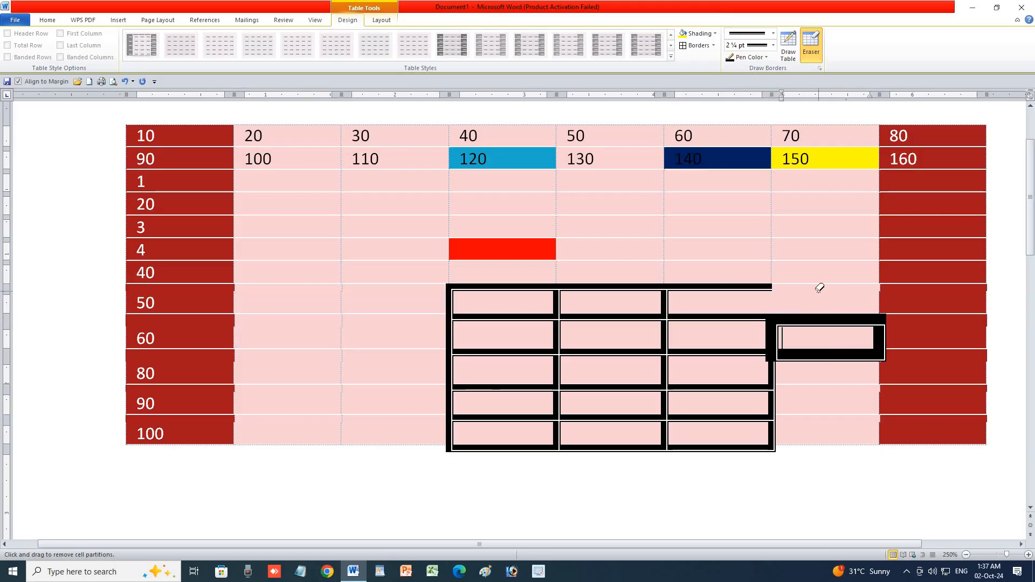
left_click(814, 246)
left_click(812, 238)
left_click(805, 216)
left_click(805, 192)
left_click(804, 170)
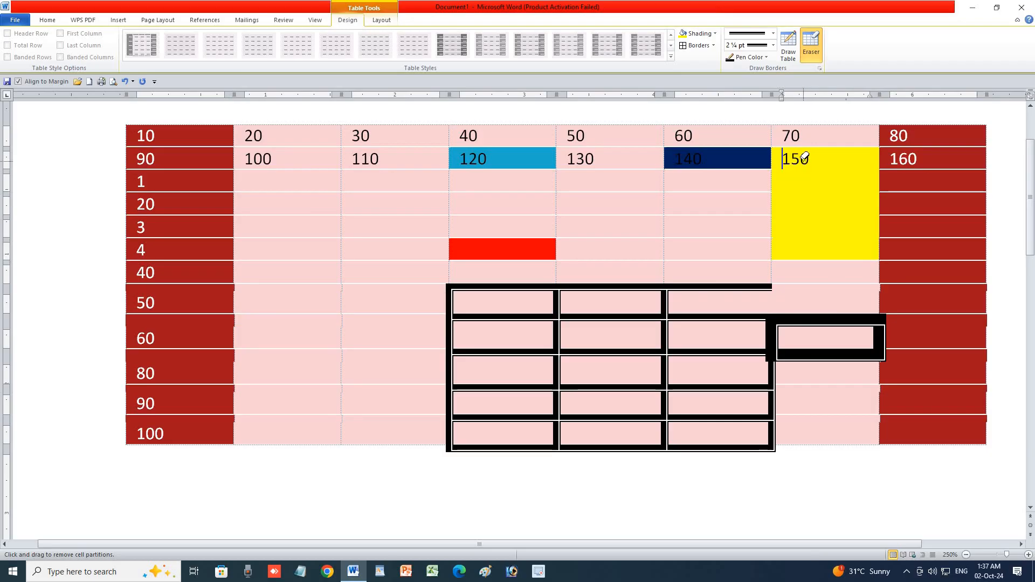
left_click(802, 147)
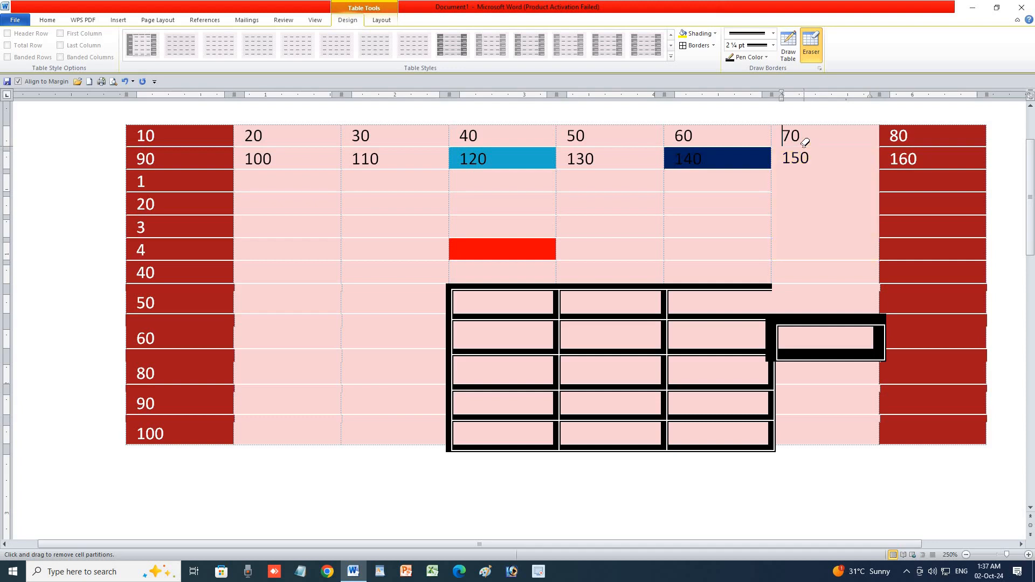
Step: Erase the borders below and above the cell containing 140, and turn off the Eraser
left_click(752, 168)
left_click(744, 147)
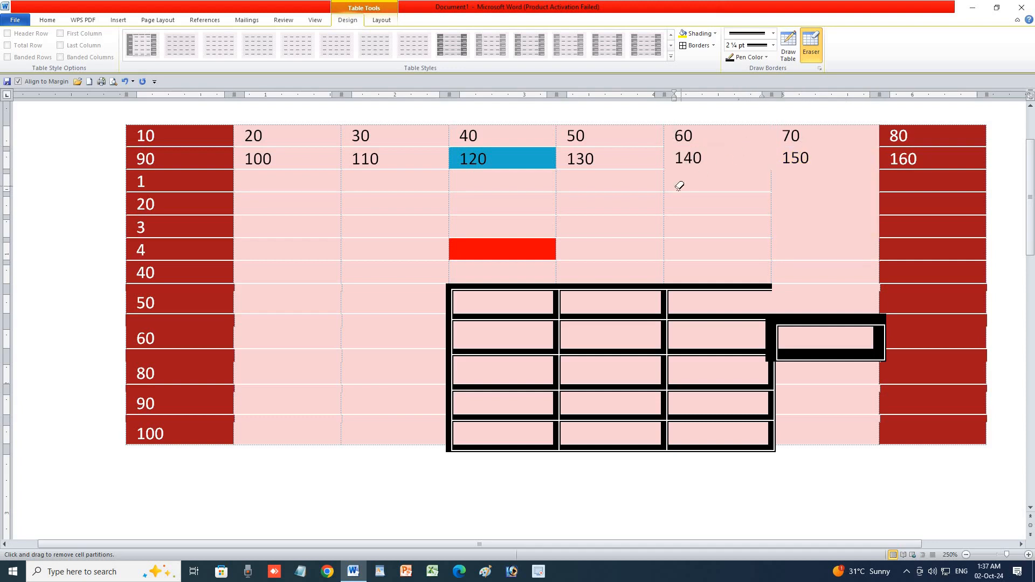
left_click(808, 47)
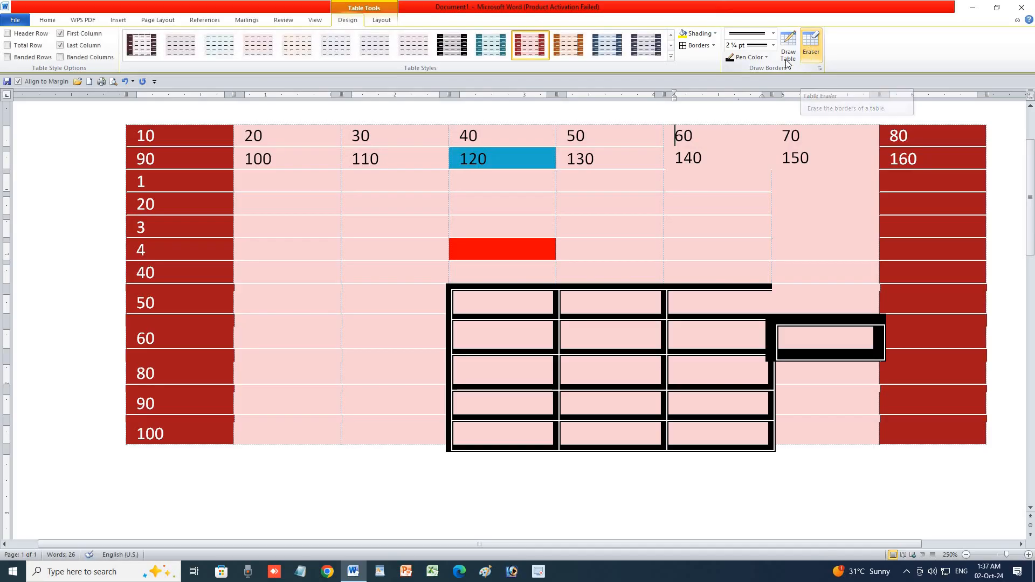
Step: Set the pen color to yellow and draw a vertical line through the middle of the fifth column across rows 20, 3 and 4
left_click(749, 57)
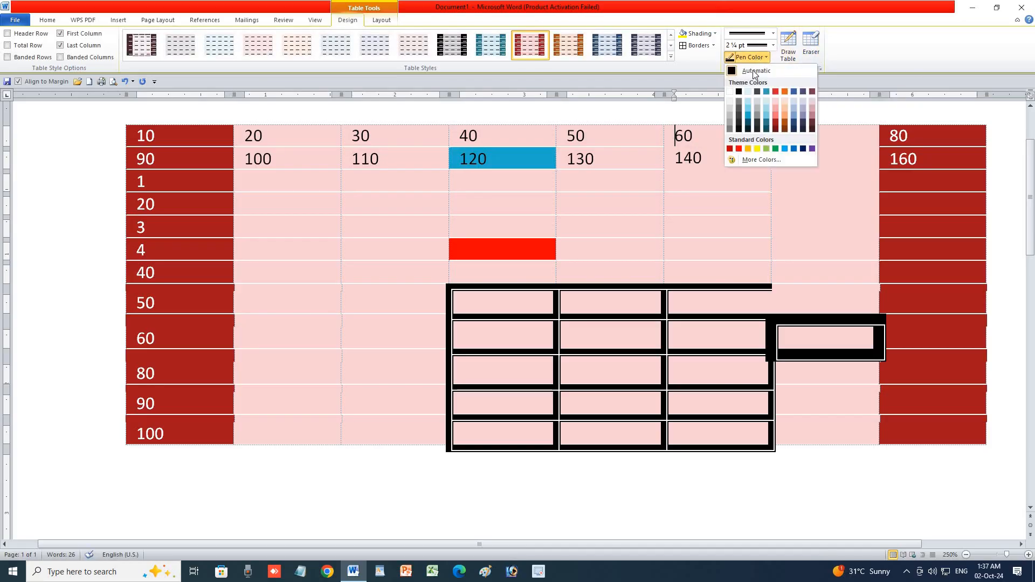
left_click(757, 149)
left_click(322, 227)
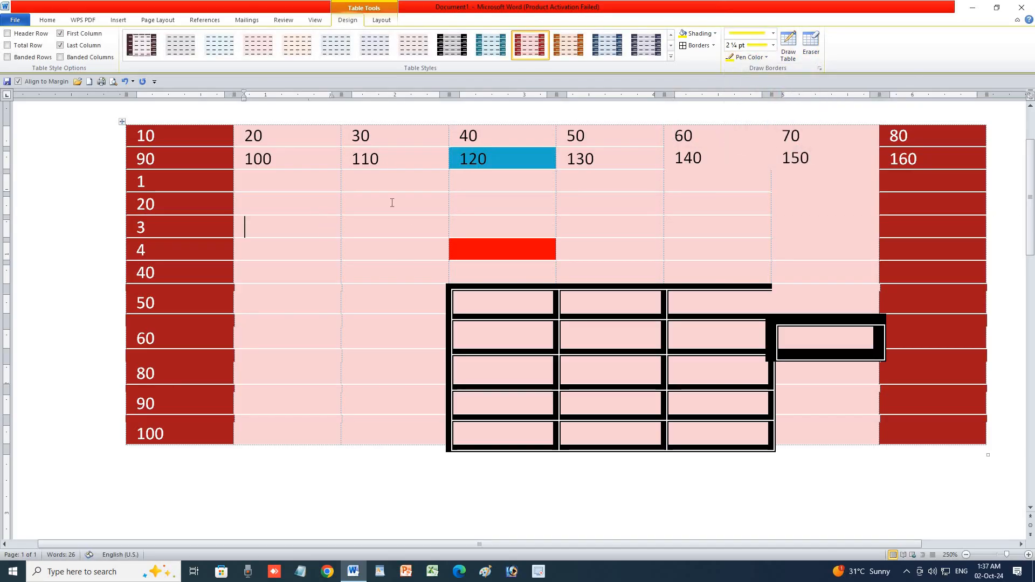
left_click(786, 49)
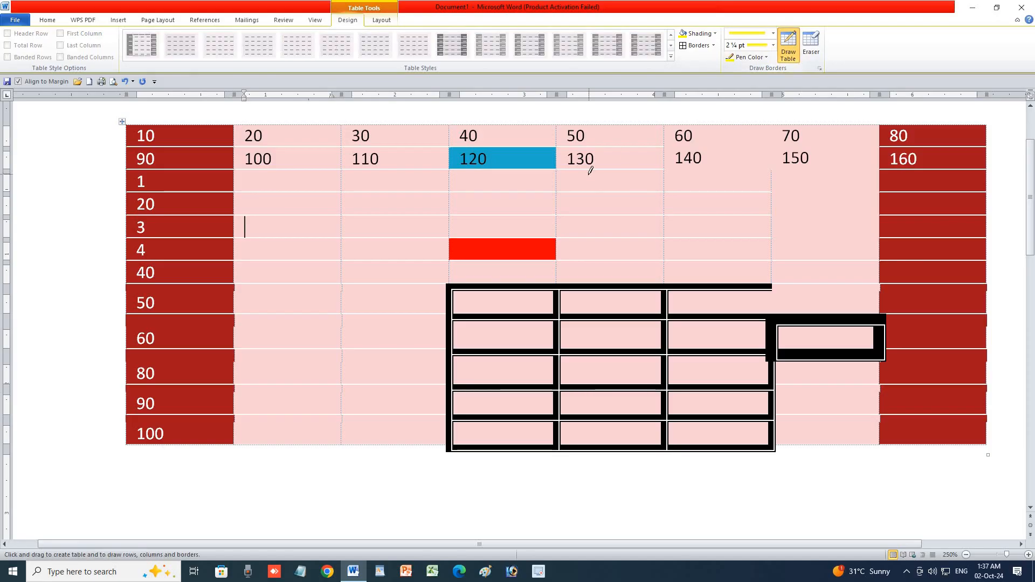
left_click_drag(609, 193, 610, 249)
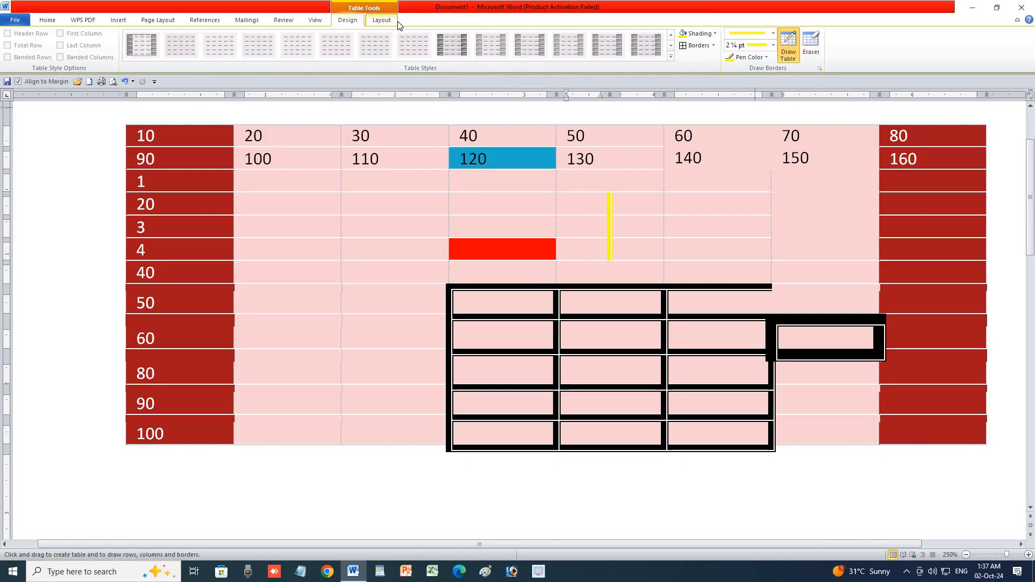
Step: Select the cell just after the red one in row 4, and the whole column headed 30
left_click(382, 20)
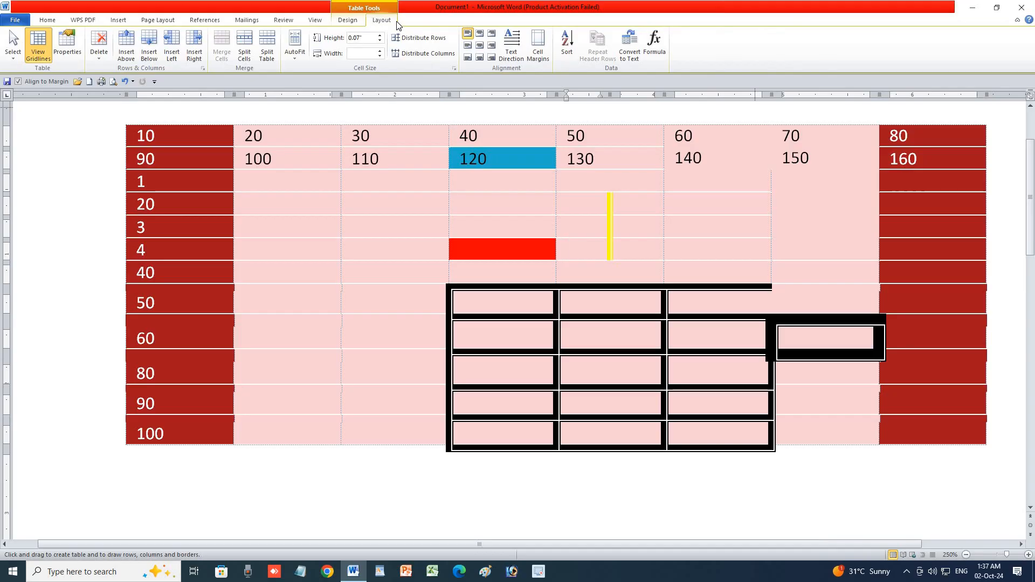
left_click(8, 55)
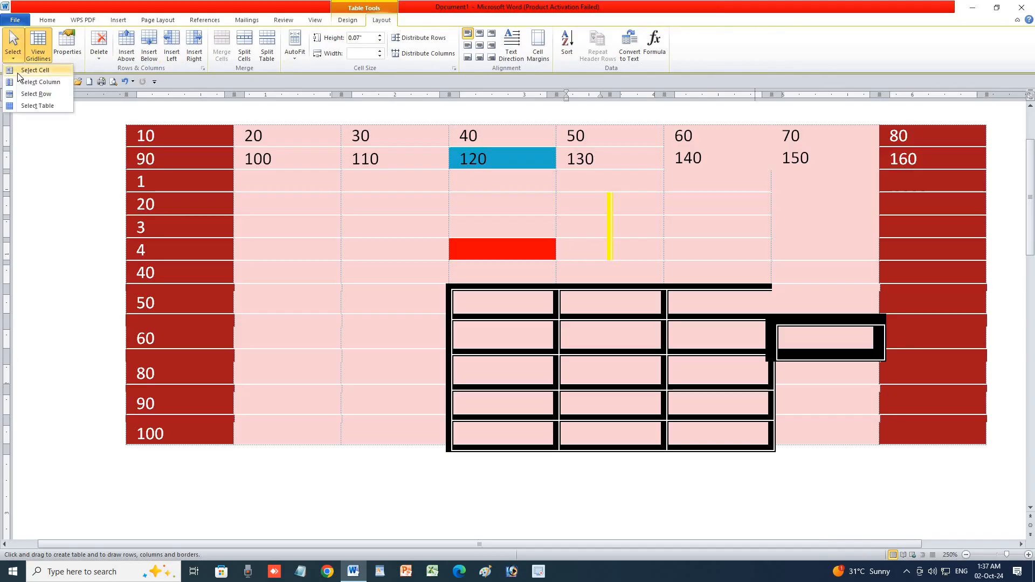
left_click(18, 73)
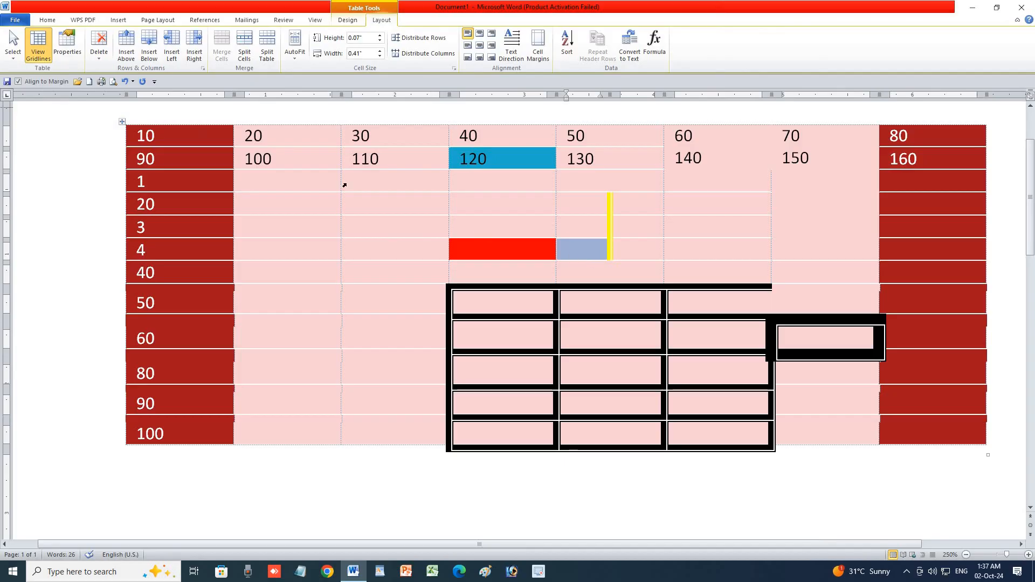
left_click(356, 200)
left_click(13, 52)
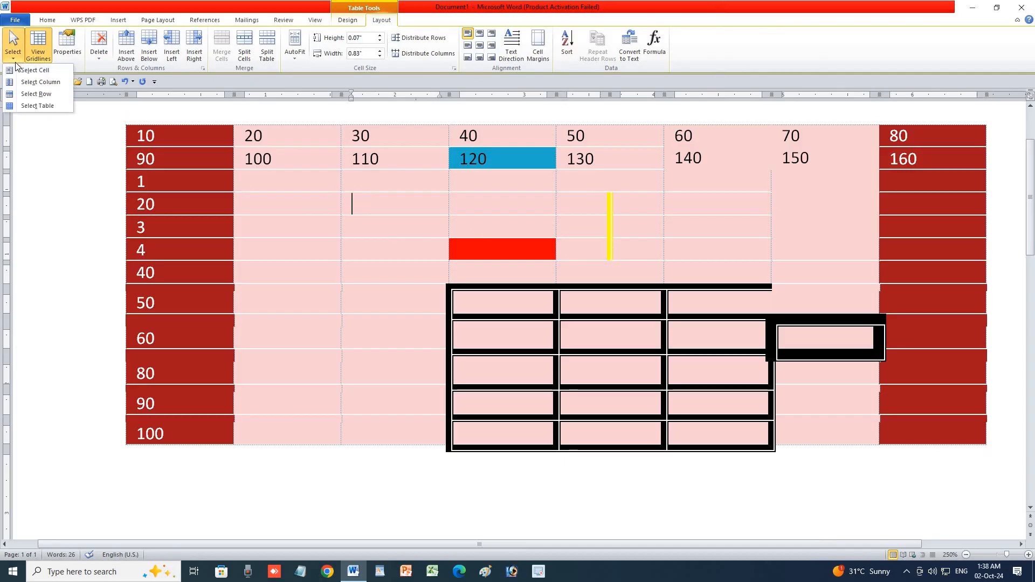
left_click(24, 81)
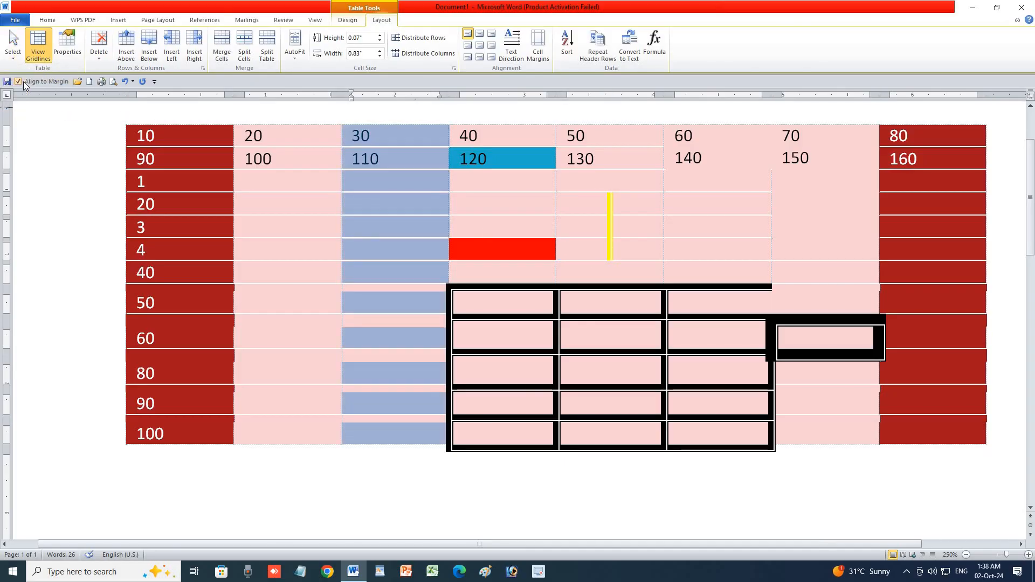
Step: Select only the second cell in row 20
left_click(15, 56)
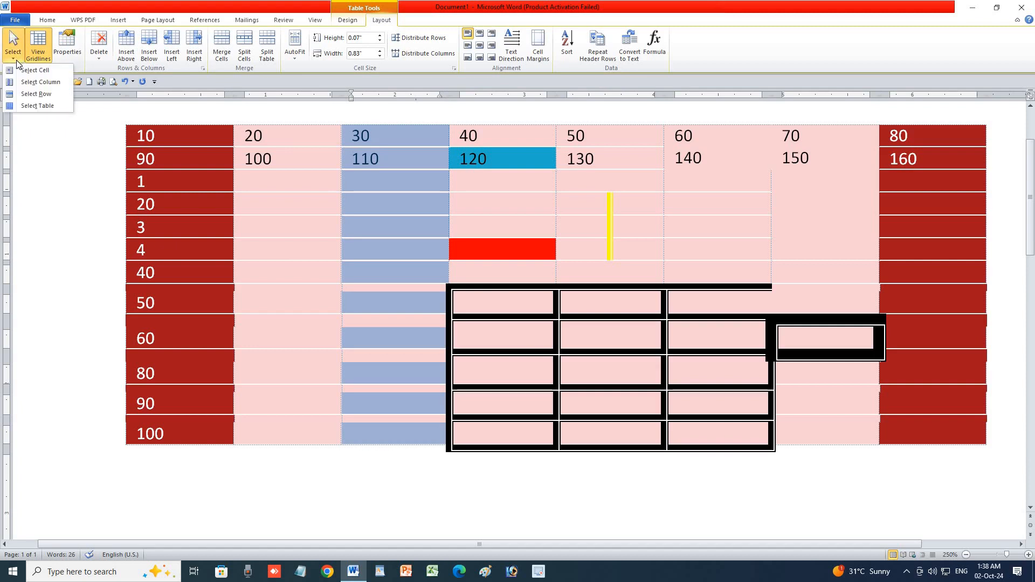
left_click(21, 68)
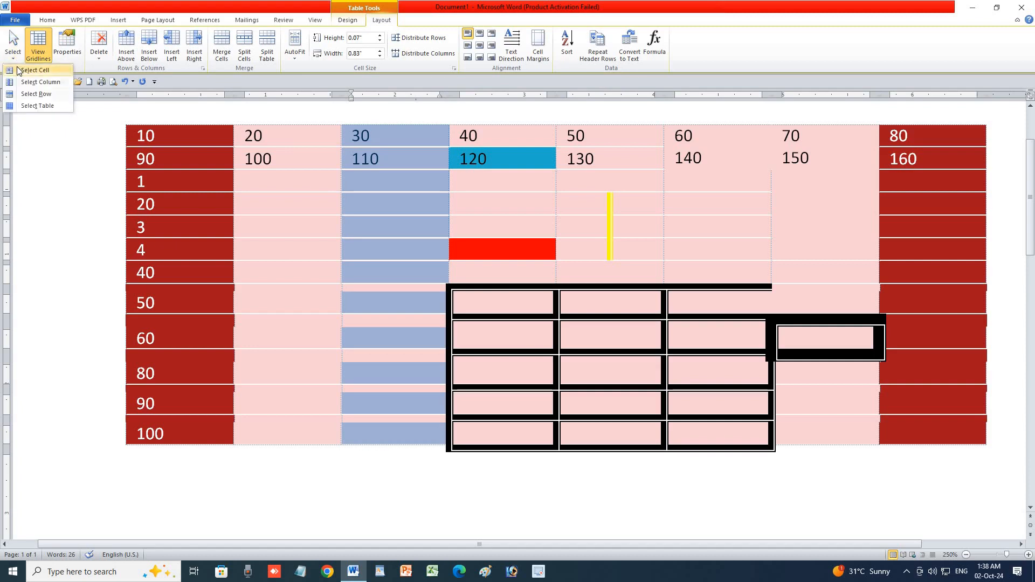
left_click(286, 211)
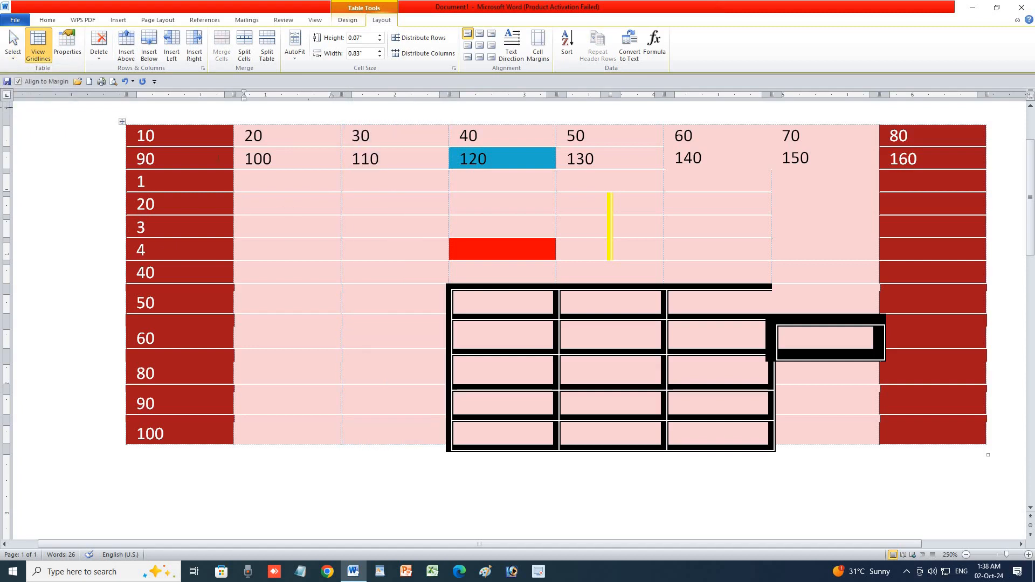
left_click(13, 54)
left_click(30, 71)
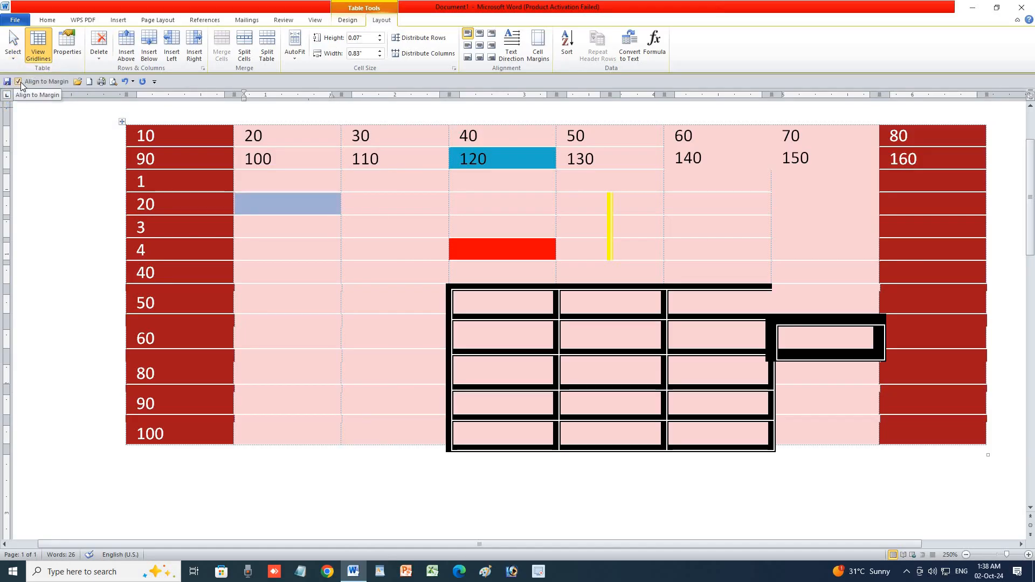
Step: Select the whole column headed 20, and extend the selection to its rows
left_click(14, 54)
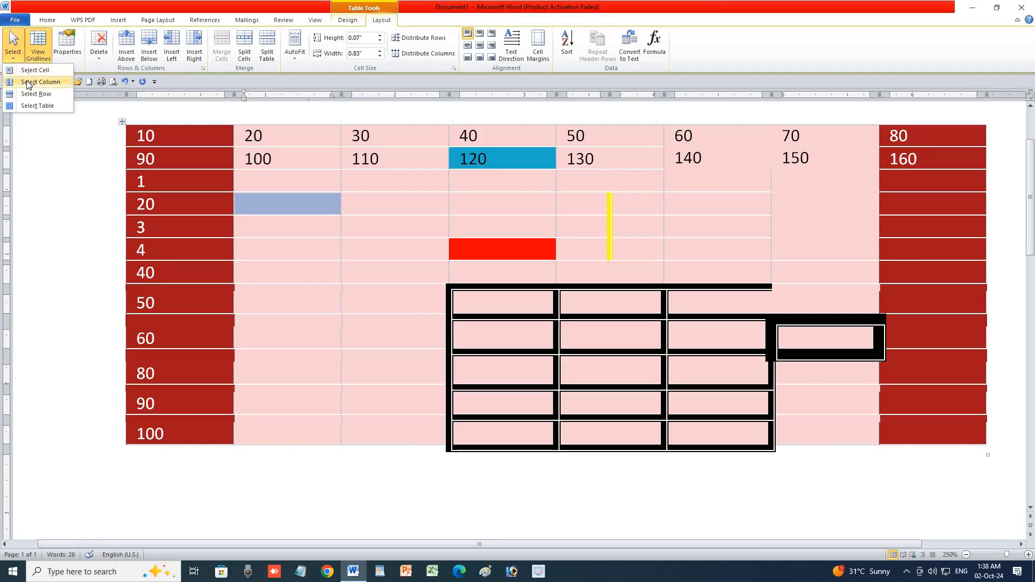
left_click(27, 82)
left_click(11, 58)
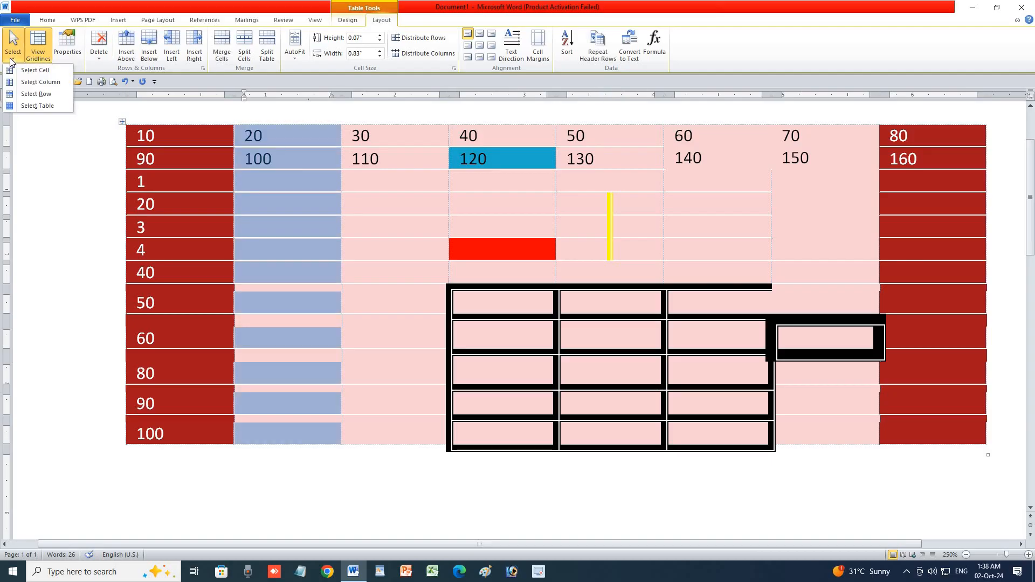
left_click(30, 94)
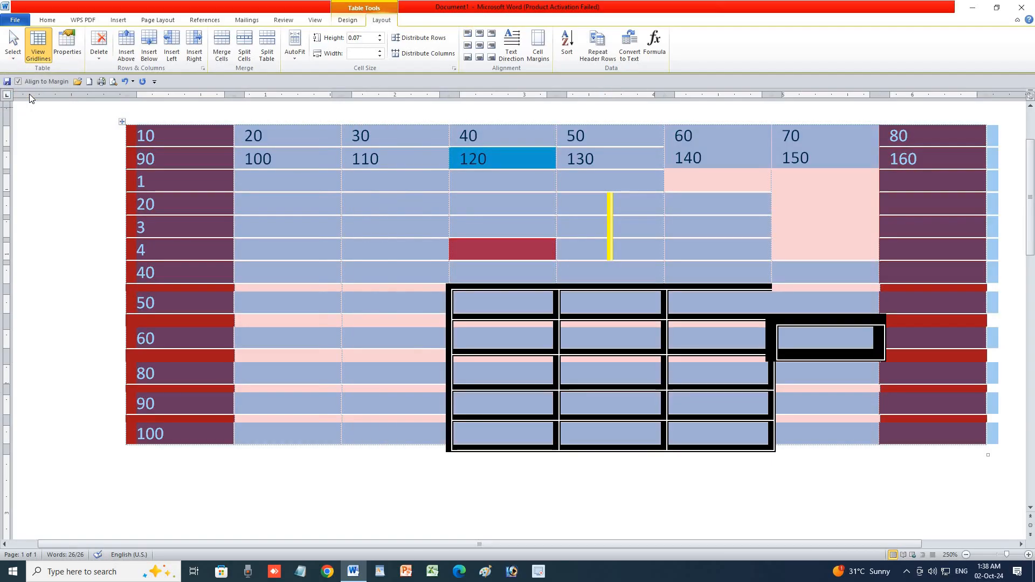
Step: Select the entire table, first from the current selection and again from the second cell in row 3
left_click(12, 57)
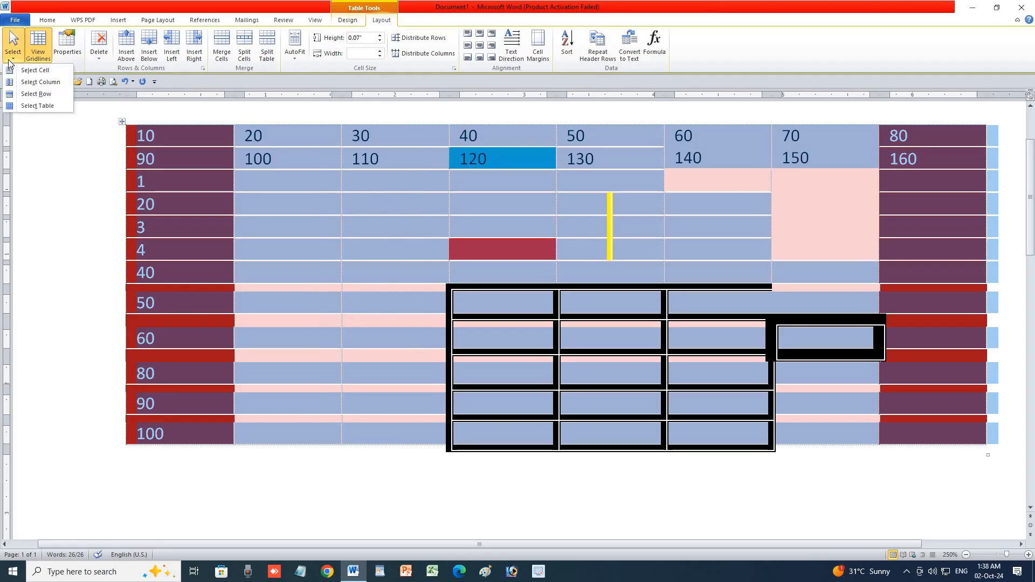
left_click(36, 106)
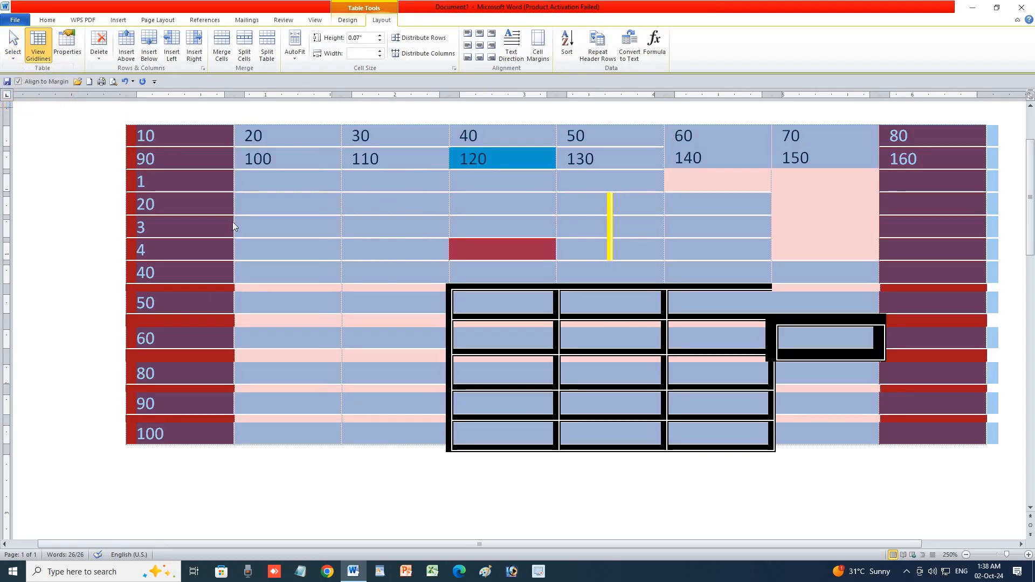
left_click(233, 225)
left_click(13, 44)
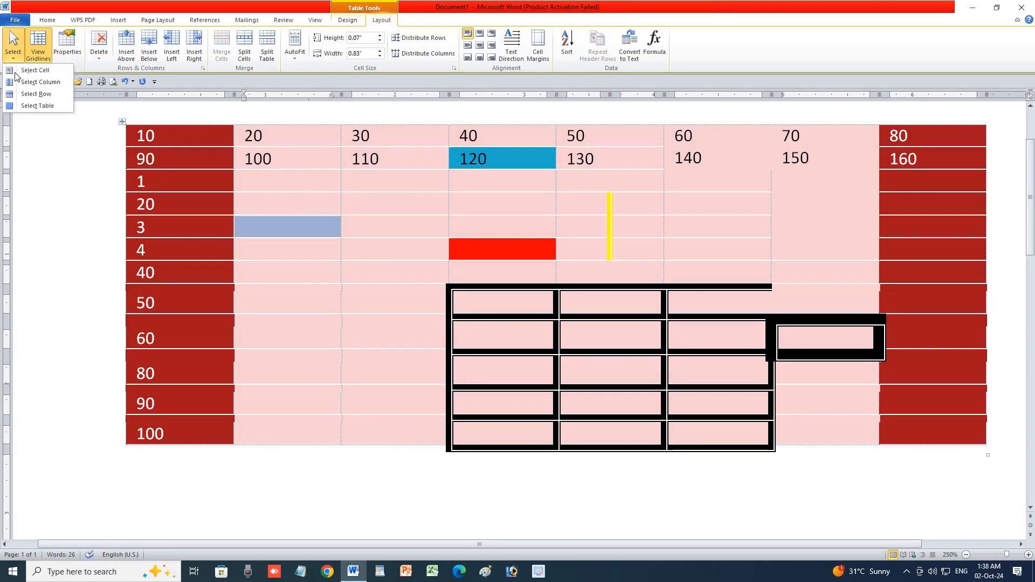
left_click(33, 105)
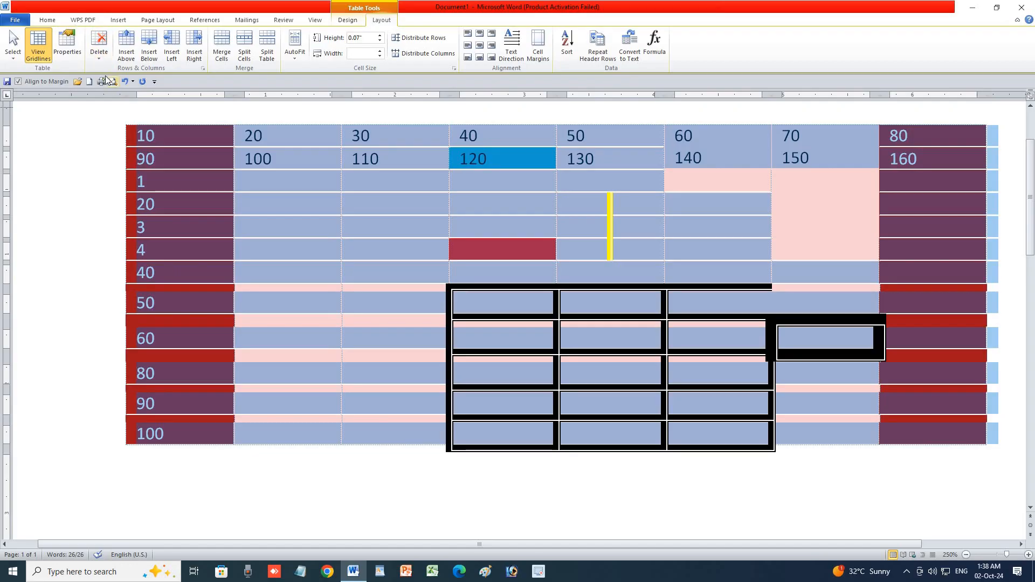
Step: Toggle the table gridlines on and off, and leave them hidden
left_click(44, 54)
left_click(44, 54)
left_click(45, 54)
left_click(44, 54)
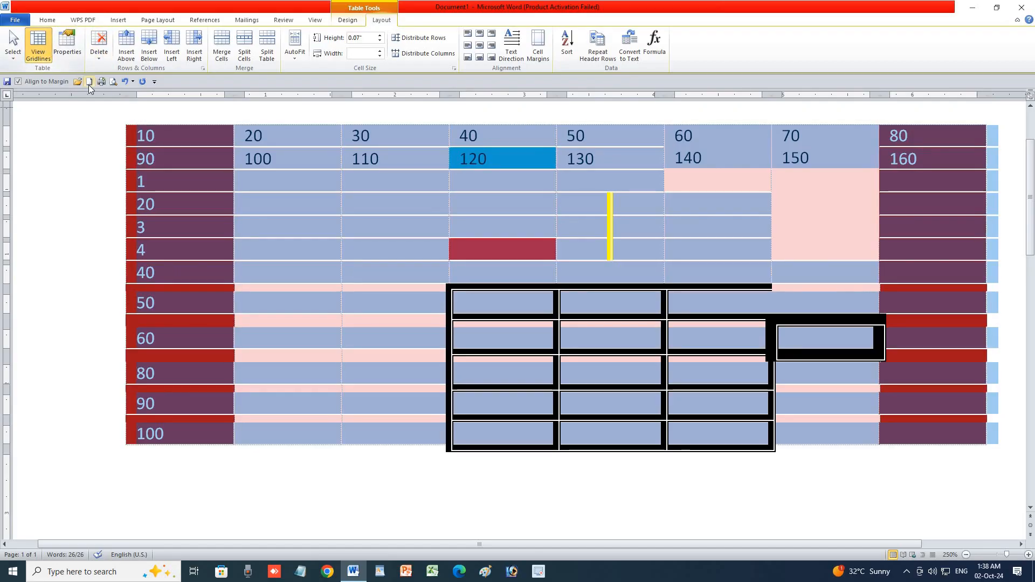
left_click(37, 48)
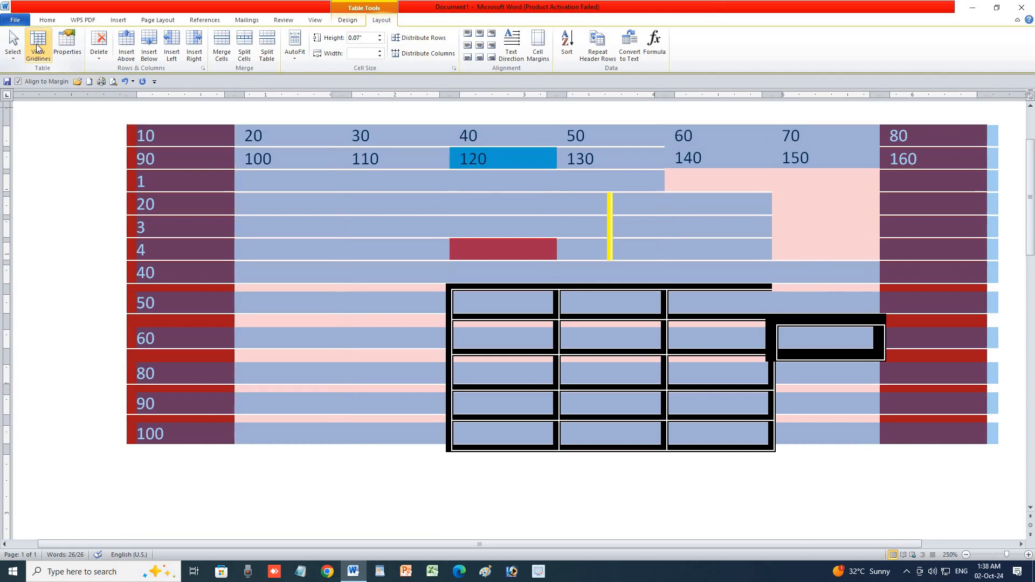
left_click(202, 181)
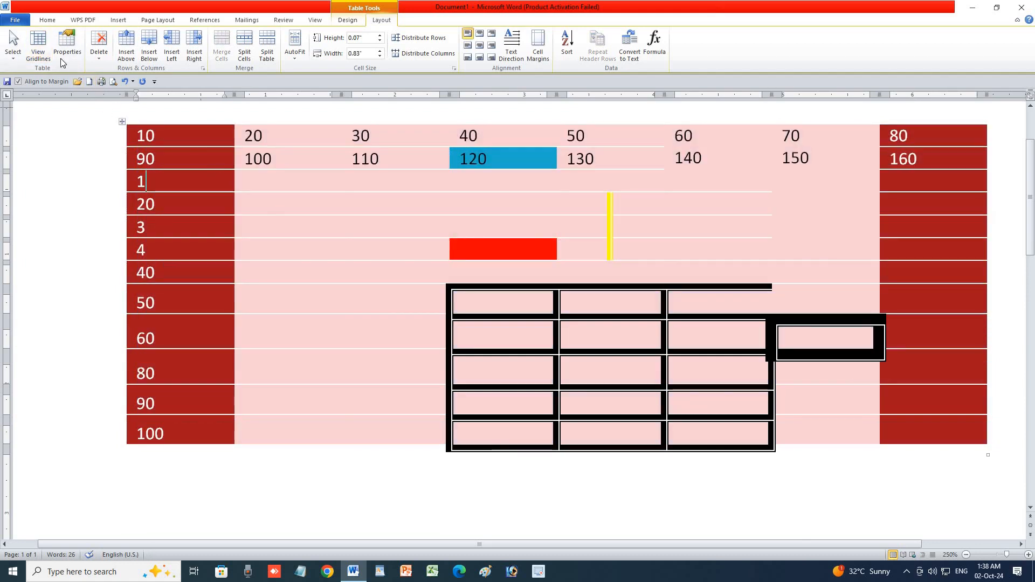
left_click(38, 47)
left_click(39, 48)
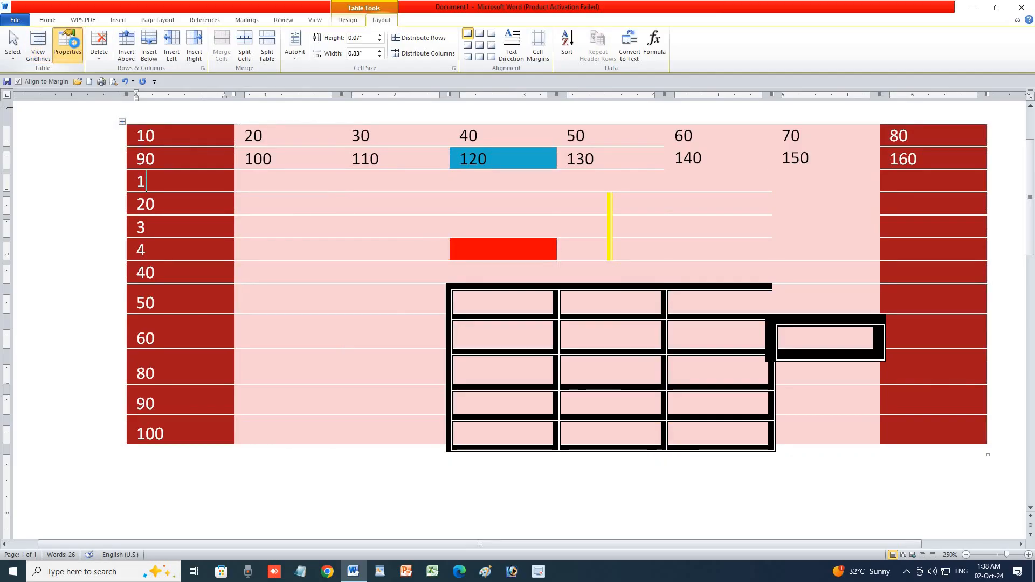
Step: Try the table alignment and text wrapping options, and apply Center alignment with wrapping set to None
left_click(67, 45)
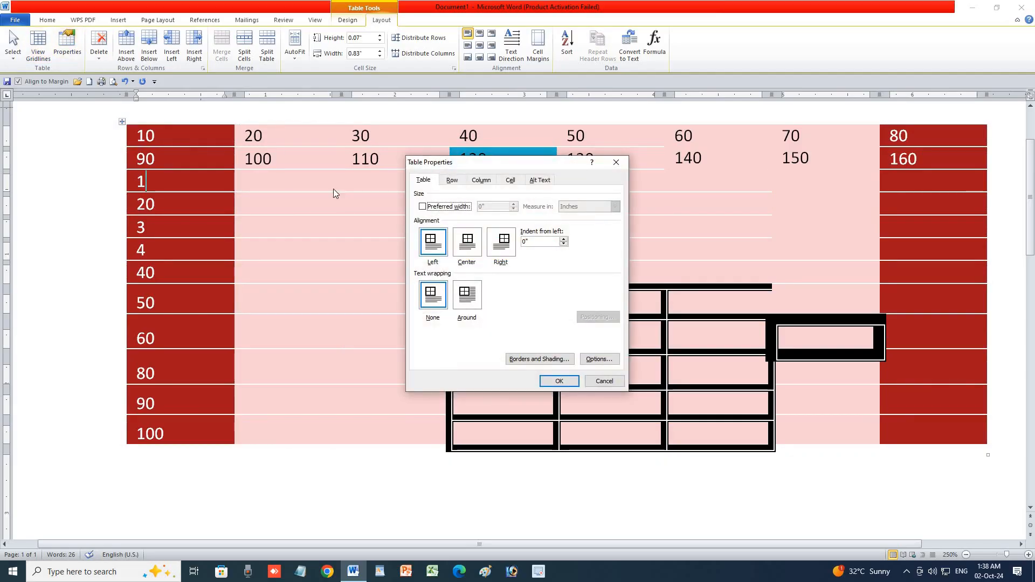
left_click(467, 245)
left_click(503, 252)
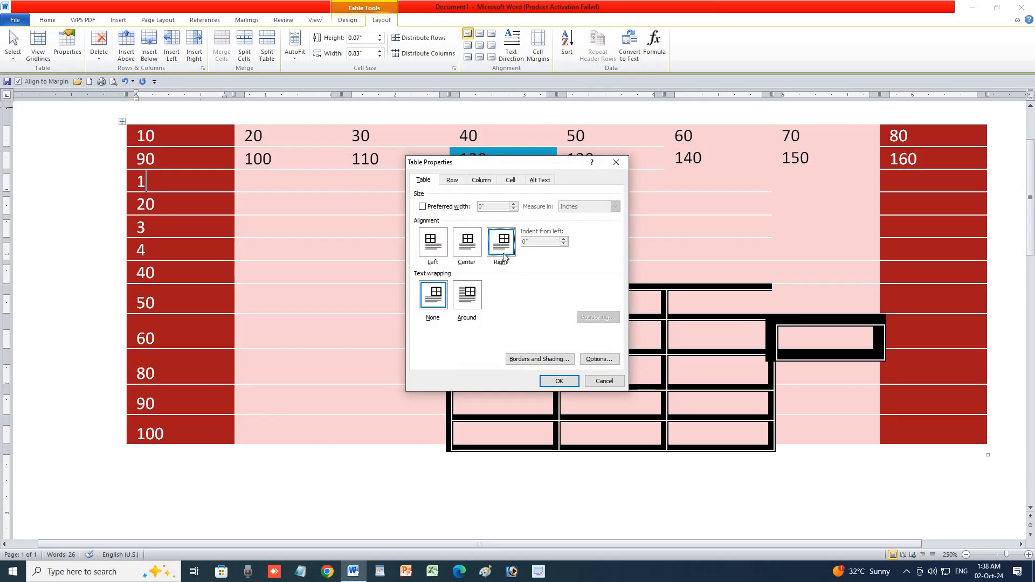
left_click(475, 301)
left_click(444, 305)
left_click(466, 257)
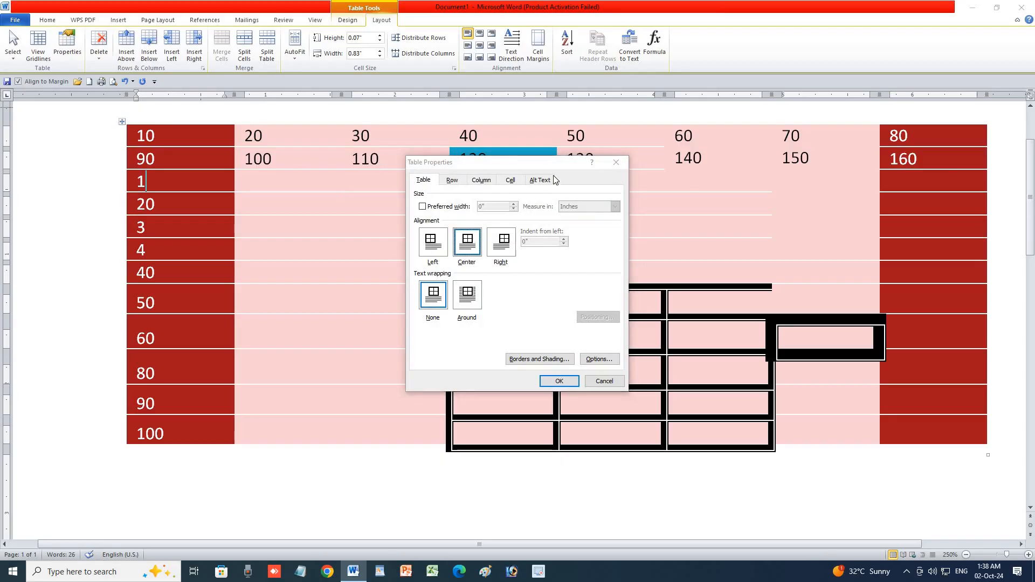
left_click(560, 382)
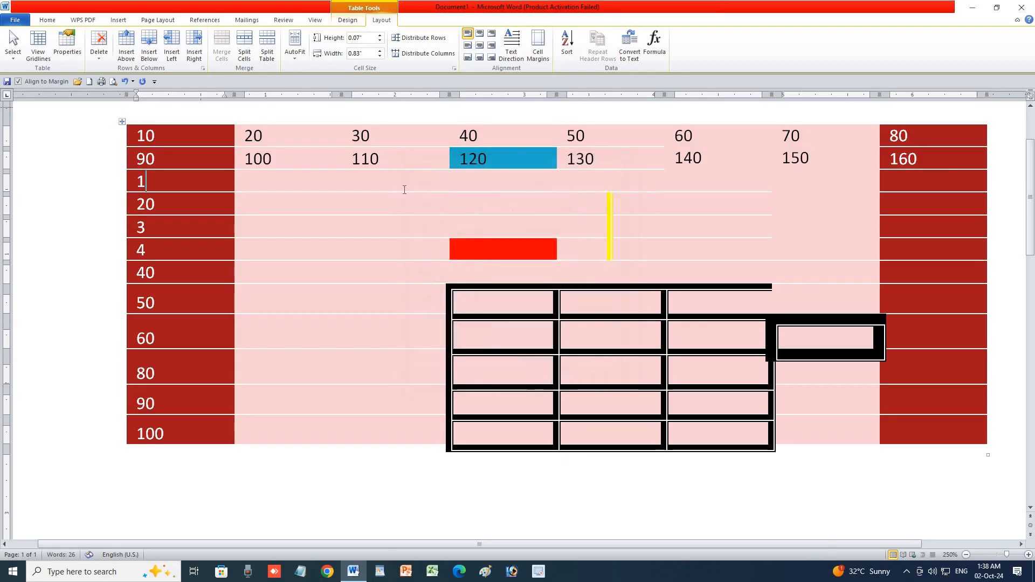
Step: Check the table properties from the cell containing 110, and show the table gridlines again
left_click(368, 158)
left_click(68, 48)
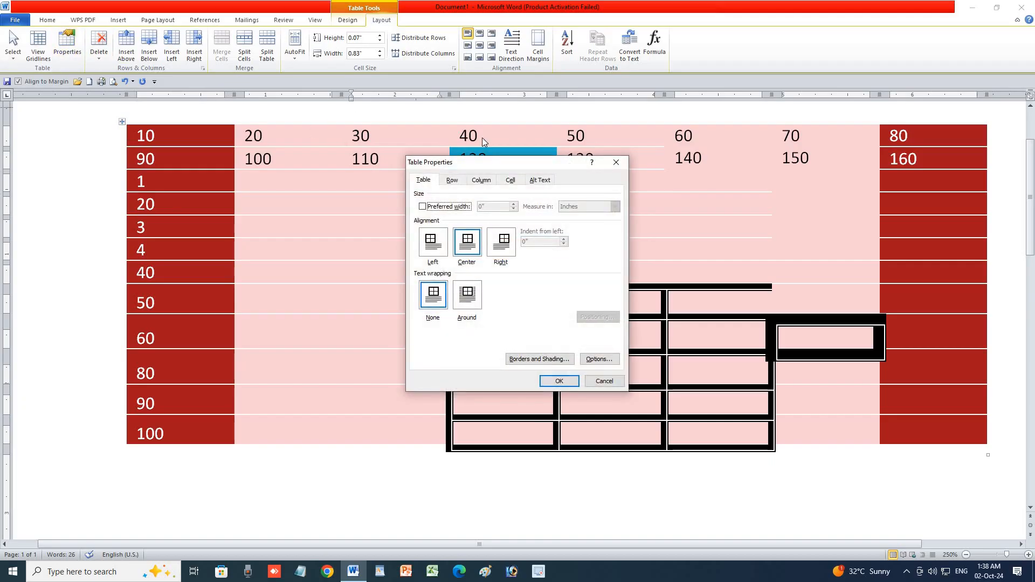
left_click(616, 162)
left_click(38, 46)
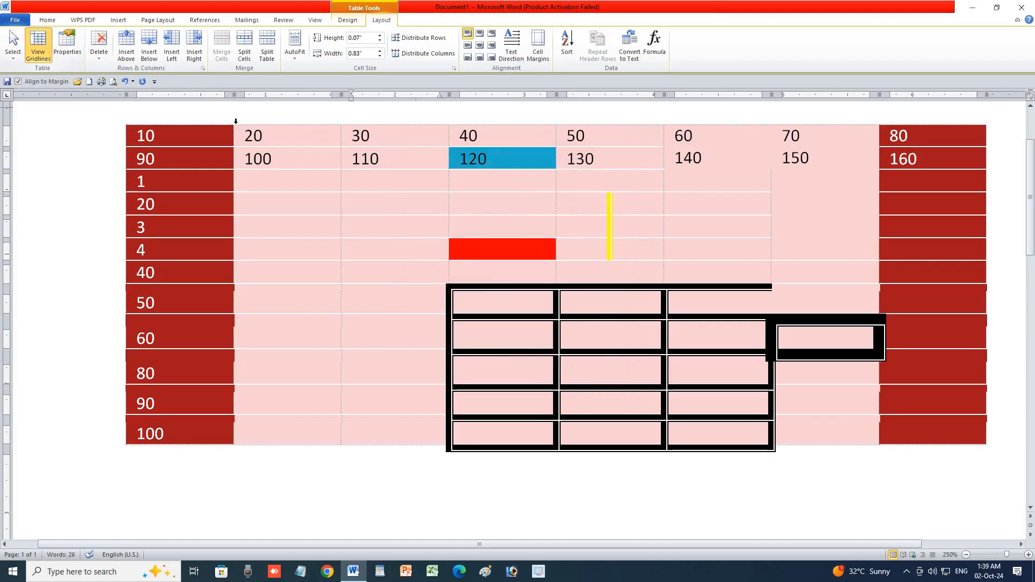
Step: Set the table's alignment to Right in its properties from the cell containing 100
key("Left")
key("Left")
key("Left")
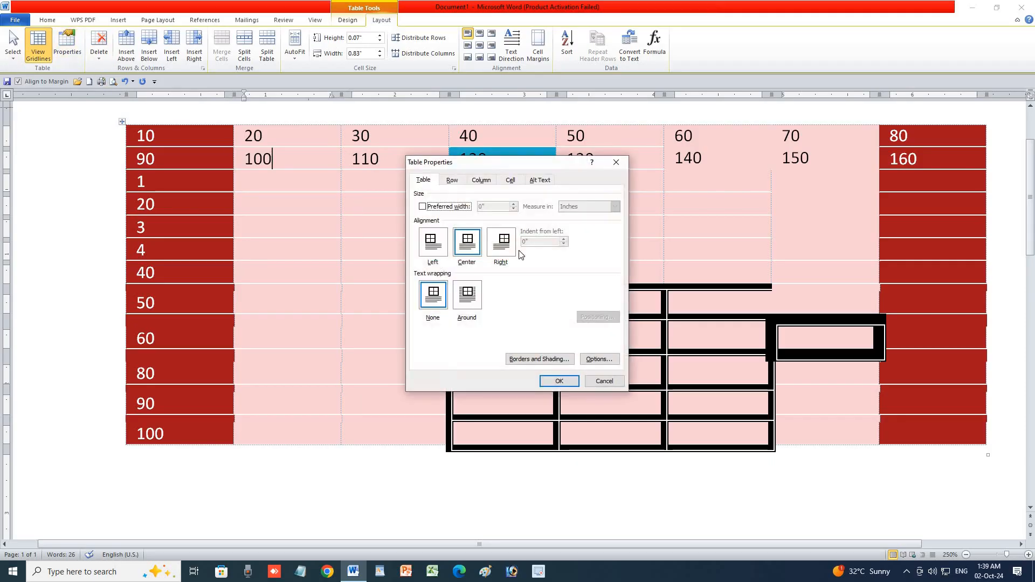
left_click(464, 254)
left_click(498, 245)
key("Return")
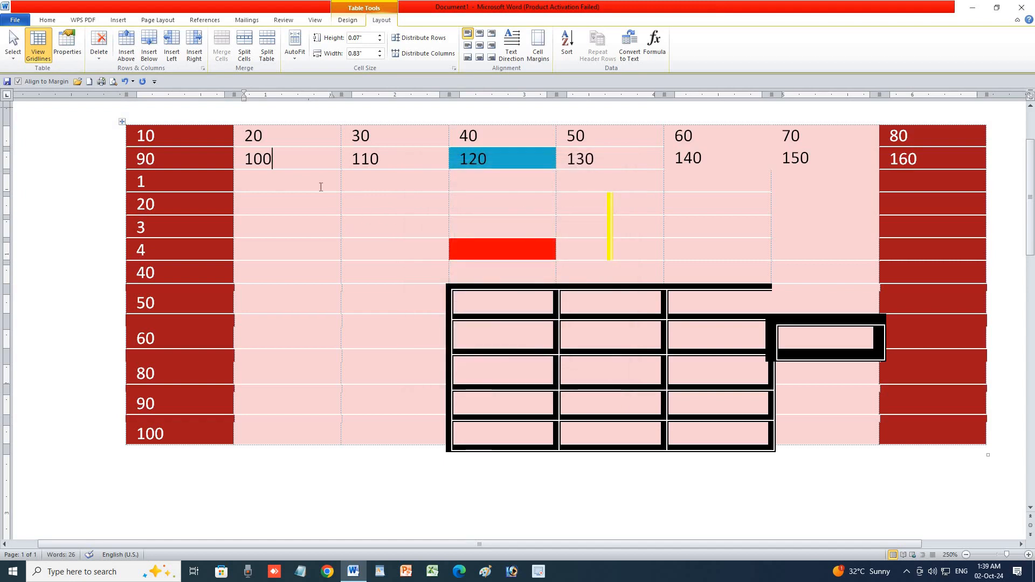
Step: Review the table properties, and set the table's alignment to Left from the cell containing 90
left_click(64, 48)
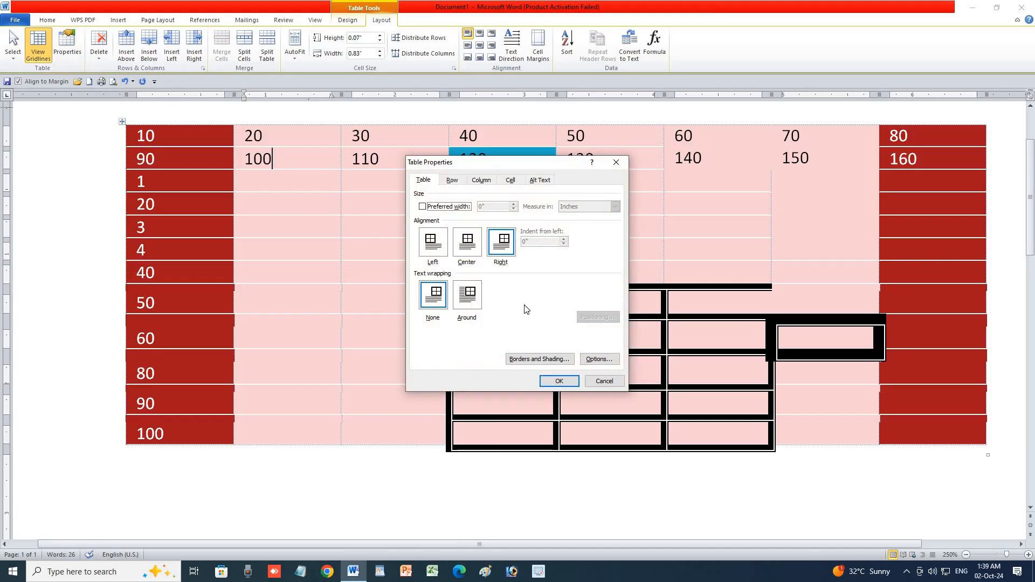
left_click(560, 384)
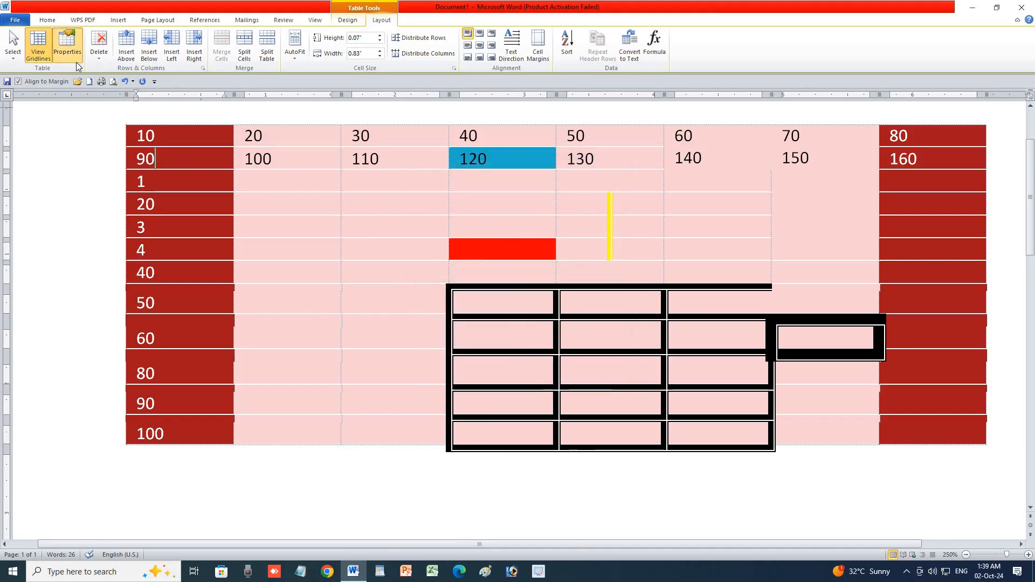
left_click(67, 46)
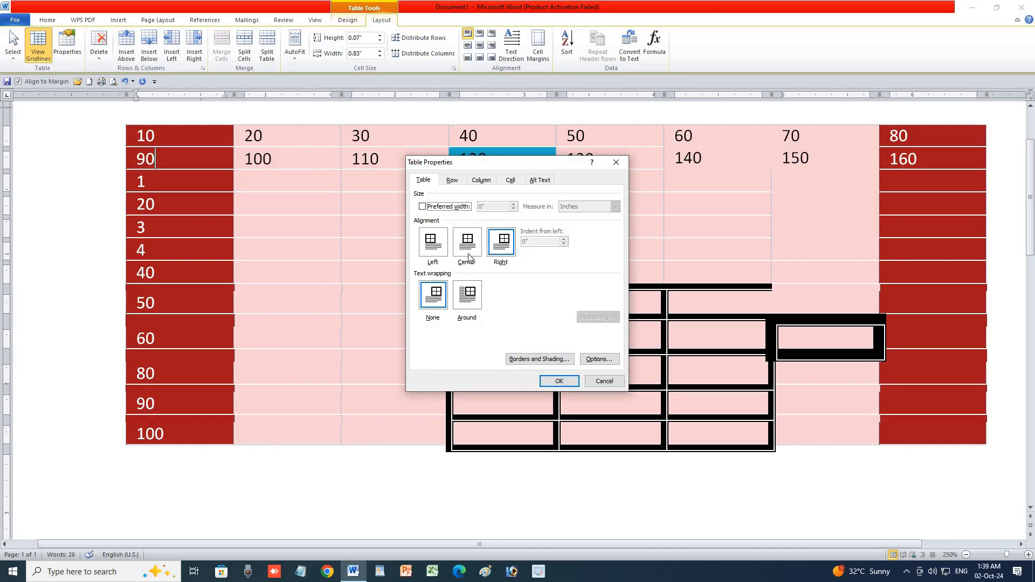
left_click(433, 244)
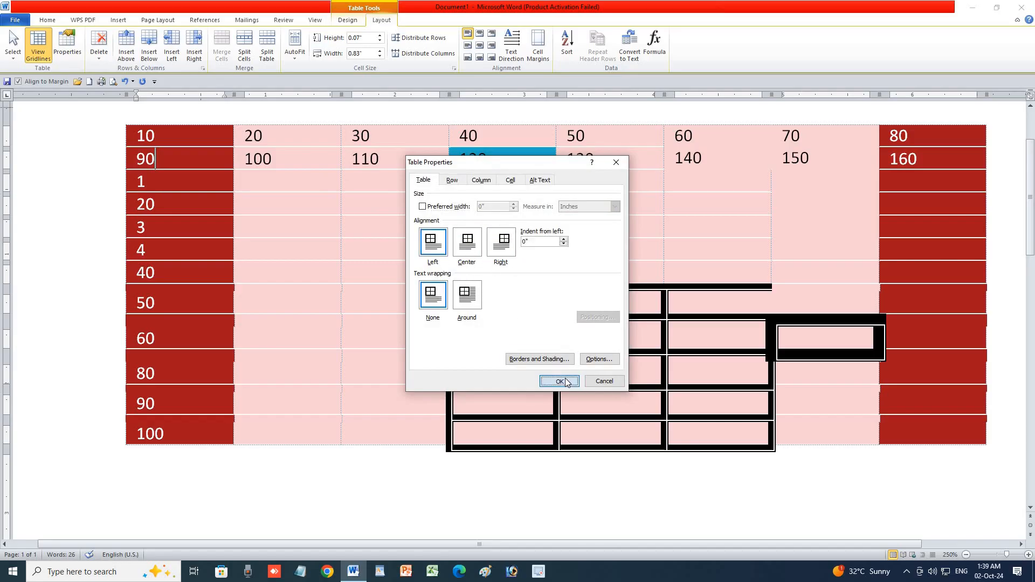
left_click(559, 381)
Step: Select the second-column cells from 20 down to the row of 60, hide the gridlines, and set the table's alignment to Center
left_click_drag(260, 133, 302, 320)
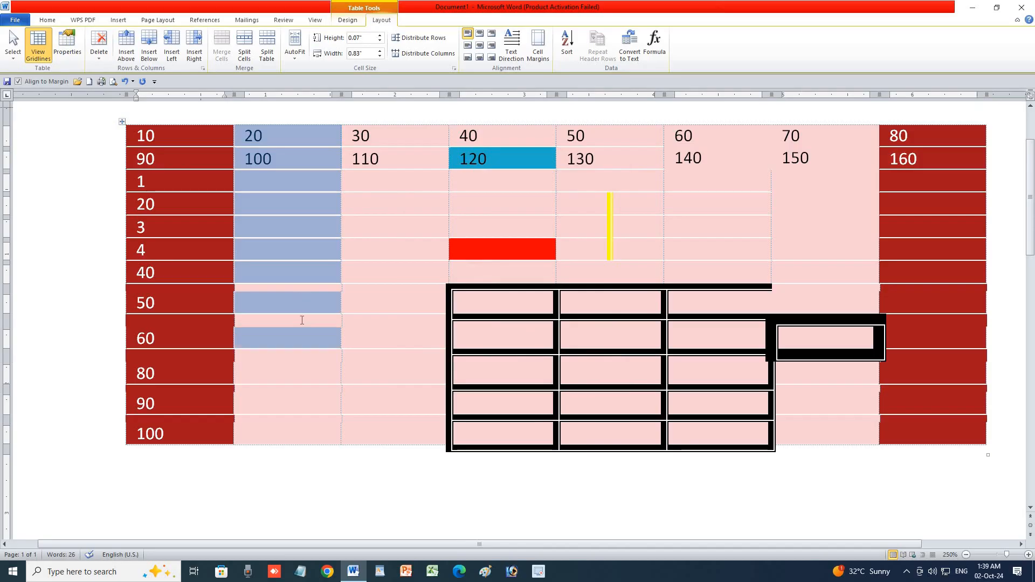
left_click(46, 56)
left_click(66, 45)
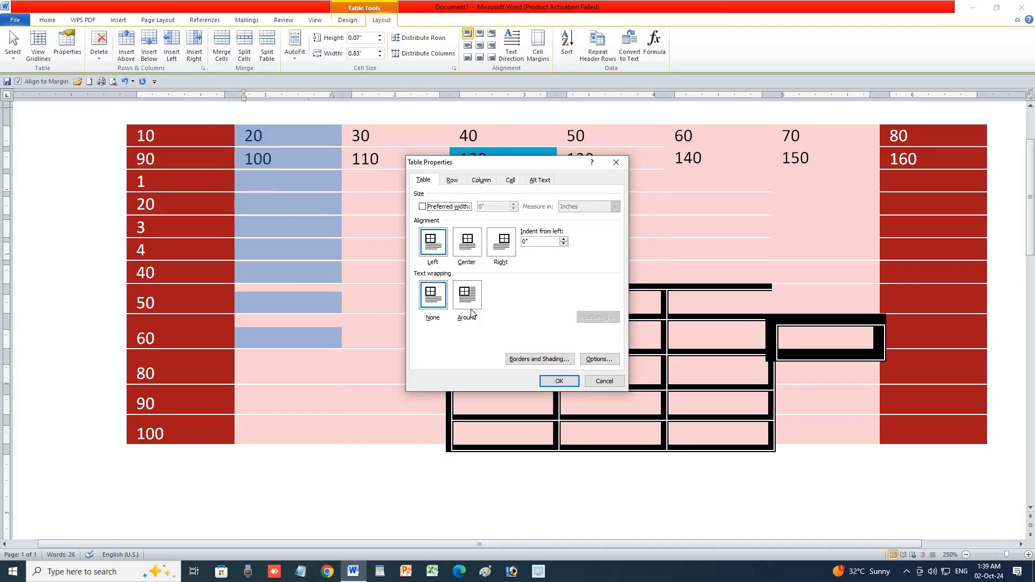
left_click(467, 243)
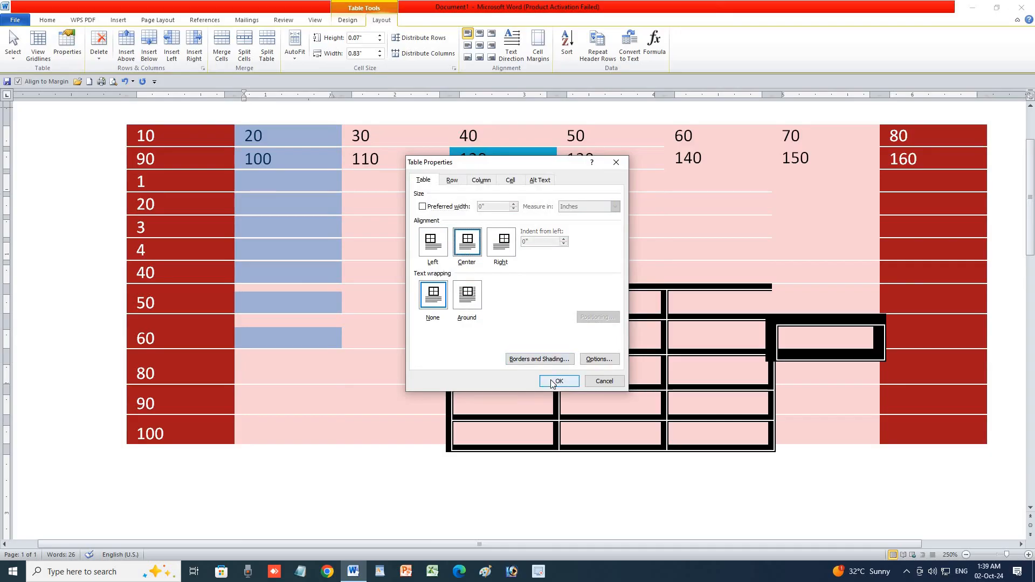
left_click(555, 380)
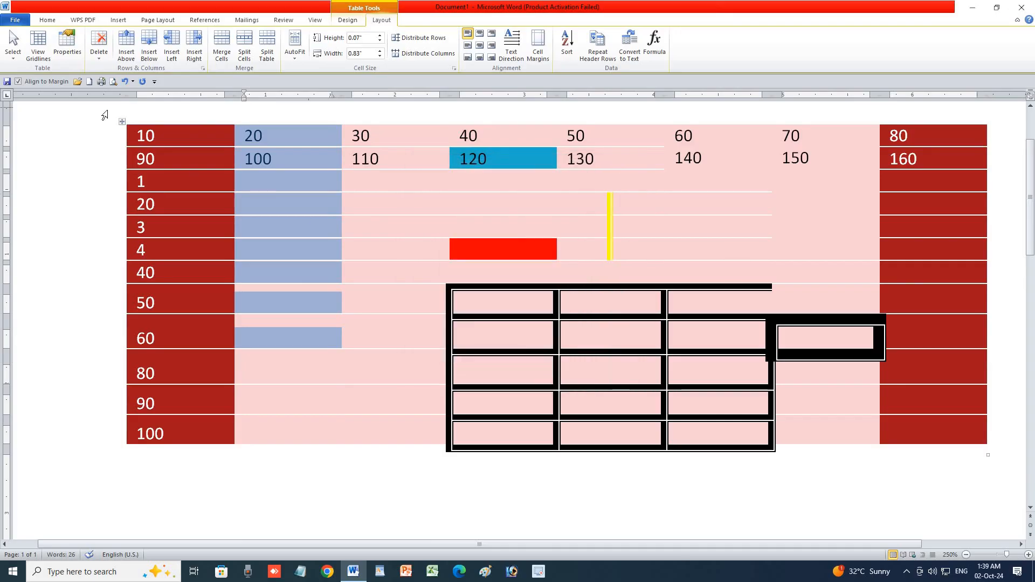
Step: Set the preferred width of the second column to 1.8 inches in the table properties
left_click(67, 45)
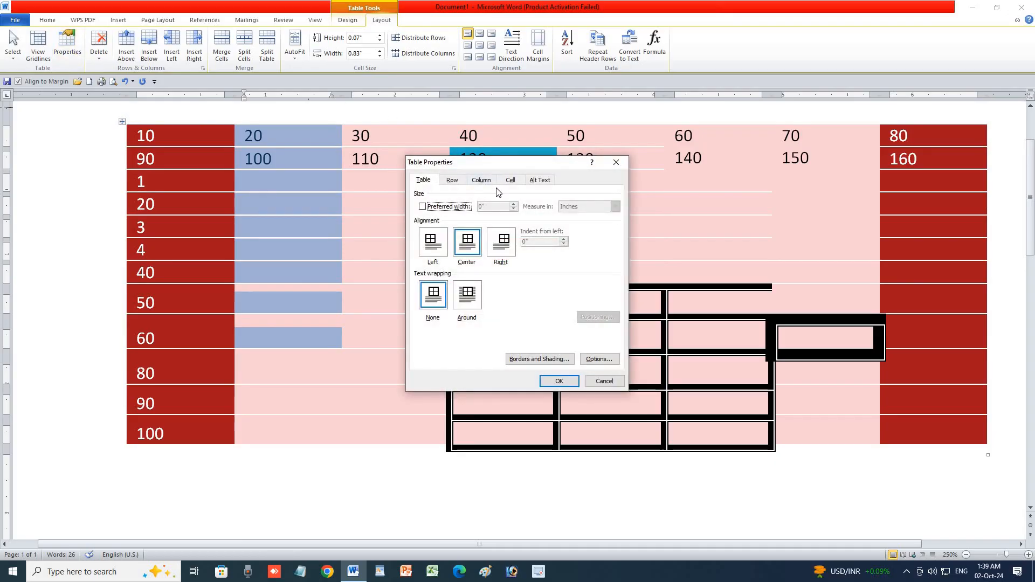
left_click(488, 181)
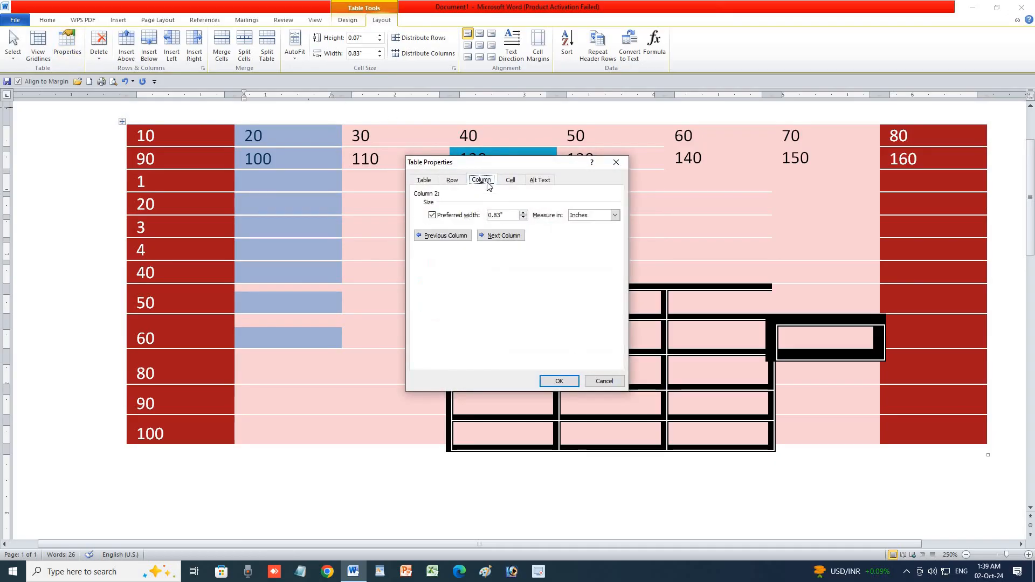
left_click(523, 213)
left_click(523, 212)
left_click(523, 212)
left_click(523, 213)
left_click(522, 213)
left_click(558, 381)
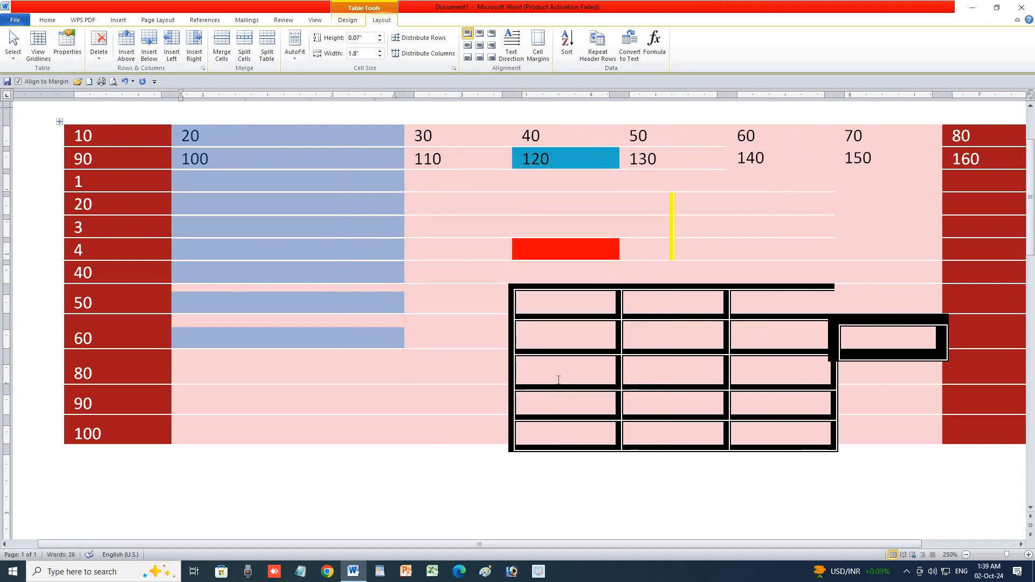
Step: Set the preferred cell width of the selected second-column cells to 2.2 inches
left_click(67, 45)
left_click(510, 181)
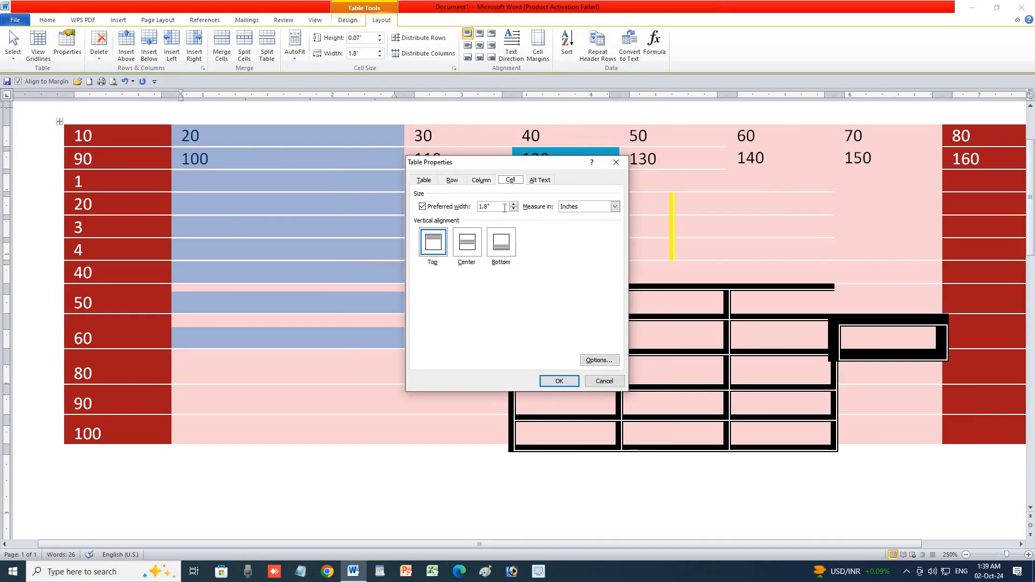
left_click(514, 204)
left_click(559, 382)
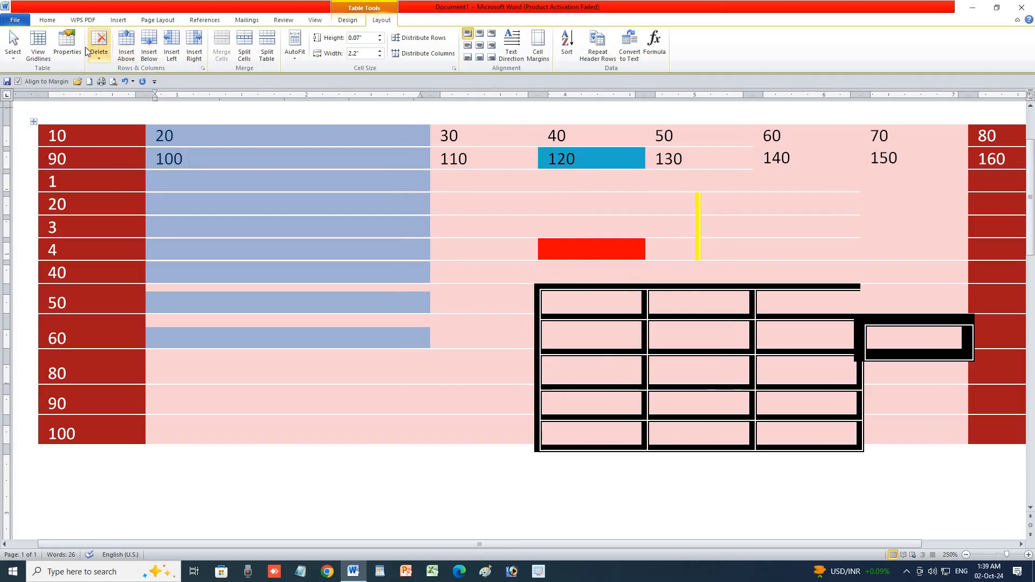
Step: Try Center vertical alignment for the selected second-column cells, and apply Bottom
left_click(67, 46)
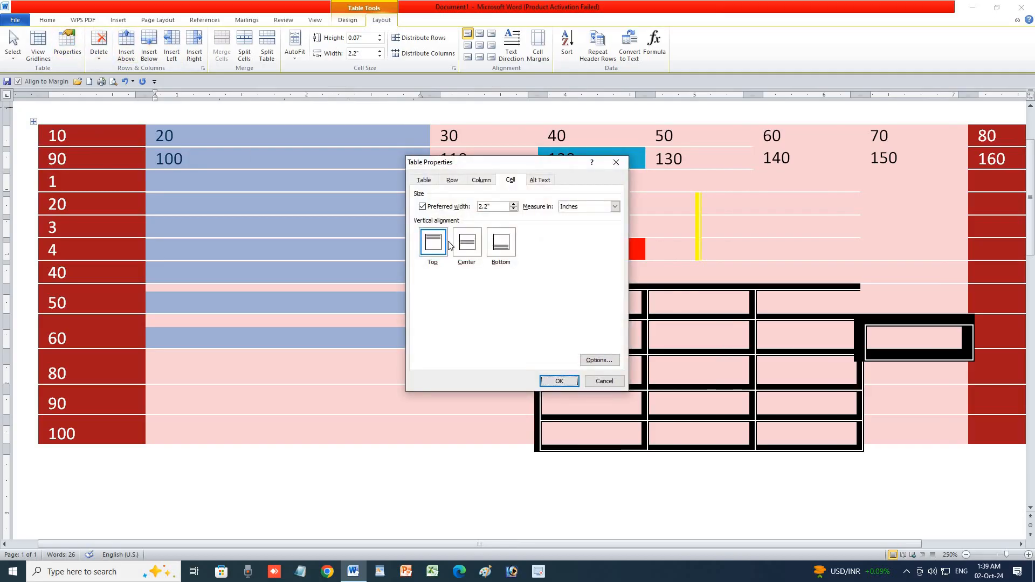
left_click(466, 251)
left_click(500, 249)
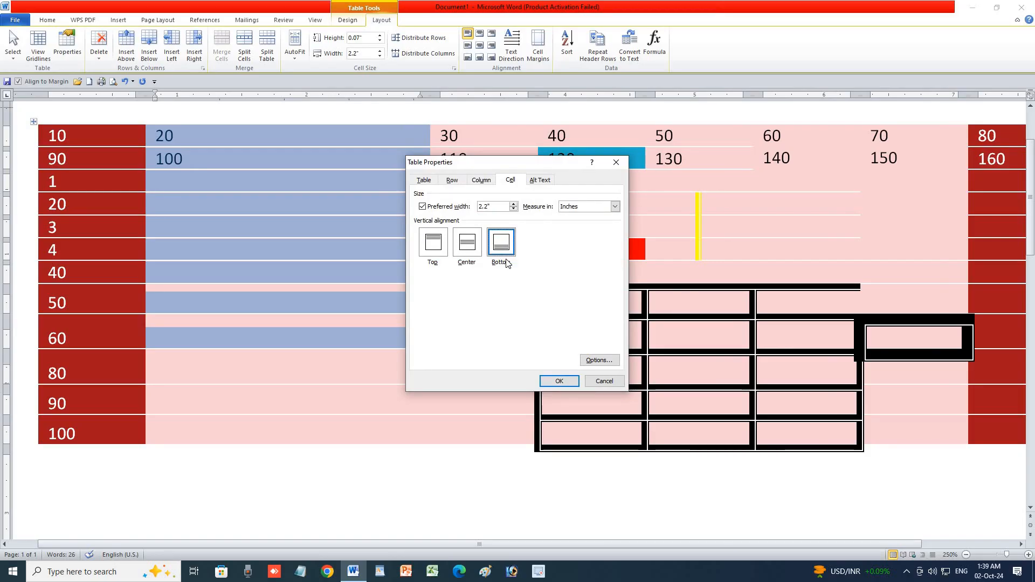
left_click(555, 379)
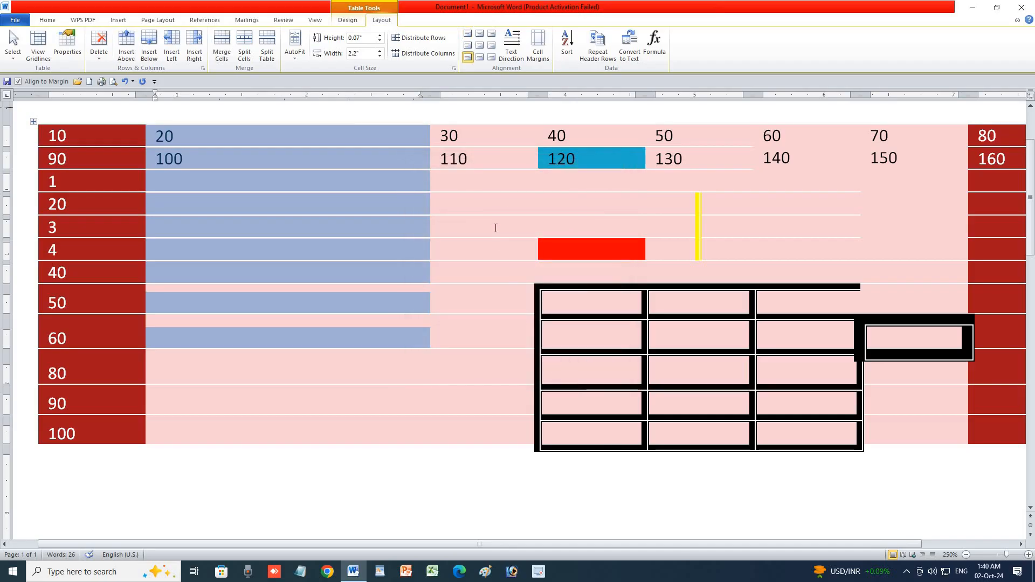
Step: Delete the selected second-column cells, shifting the remaining cells left
left_click(99, 54)
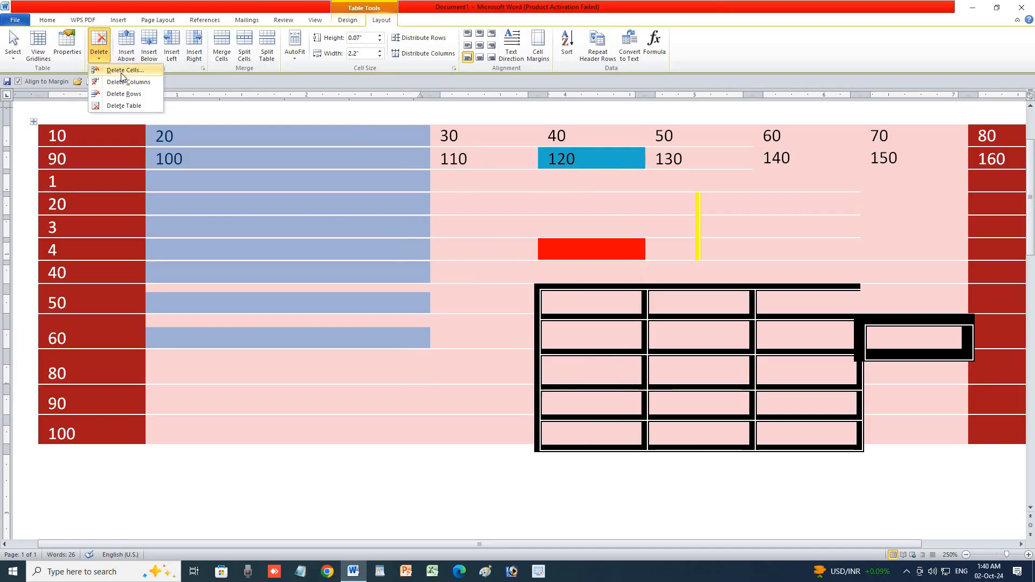
left_click(114, 70)
left_click(492, 303)
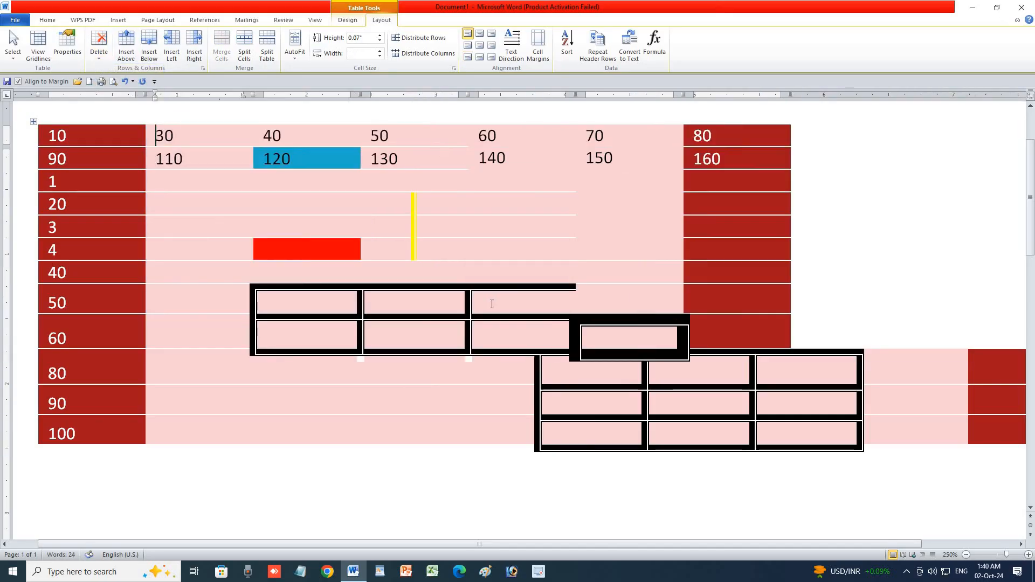
Step: Select the cell containing 110 and the one below it, and examine the table's alt text properties without changing them
left_click_drag(169, 158, 237, 166)
left_click(175, 162)
left_click_drag(158, 159, 254, 178)
left_click(74, 58)
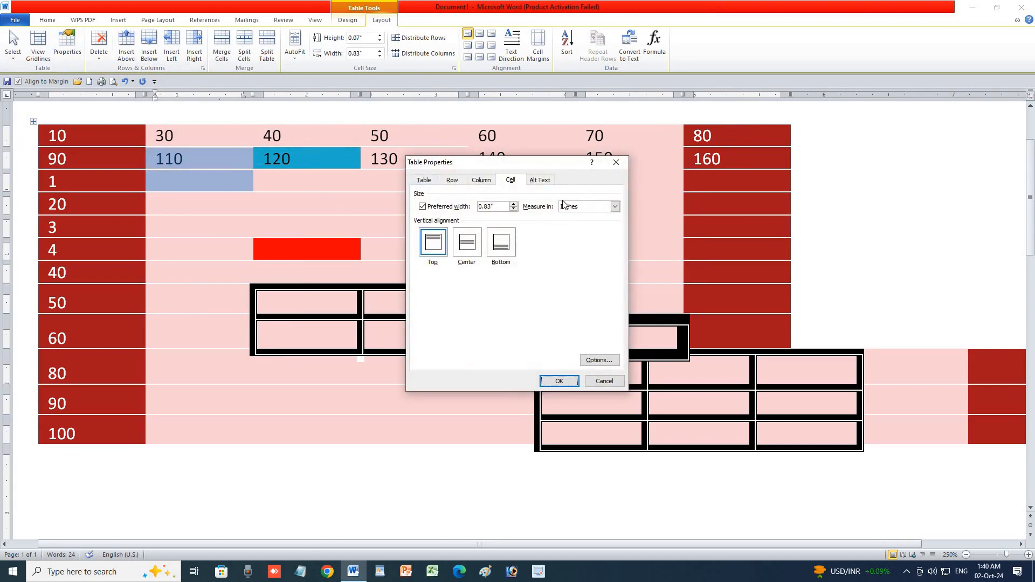
left_click(539, 179)
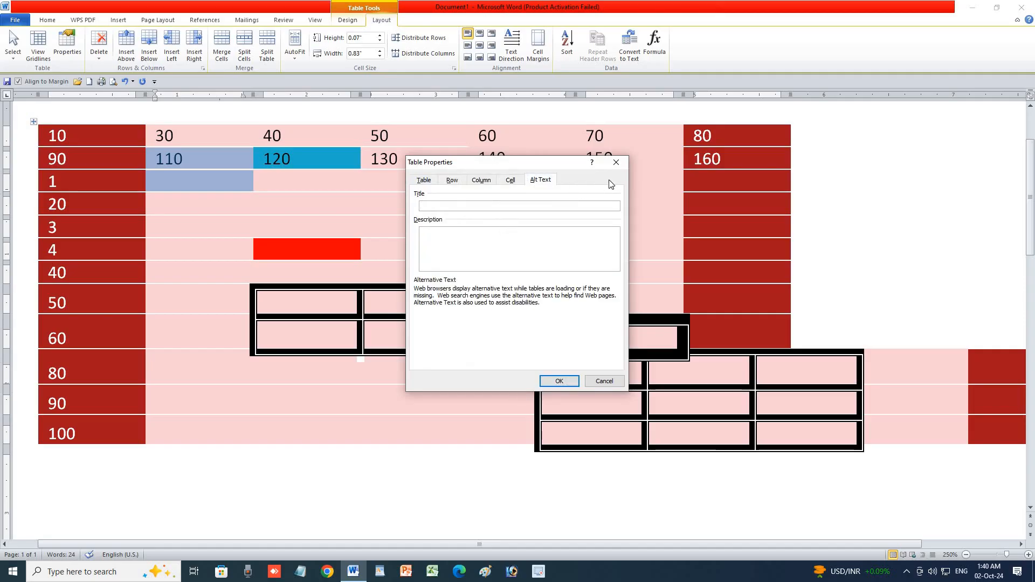
left_click(616, 162)
Step: Delete the selected cell containing 110 and the one below with a left shift, and insert a row above the one containing 120
left_click(99, 44)
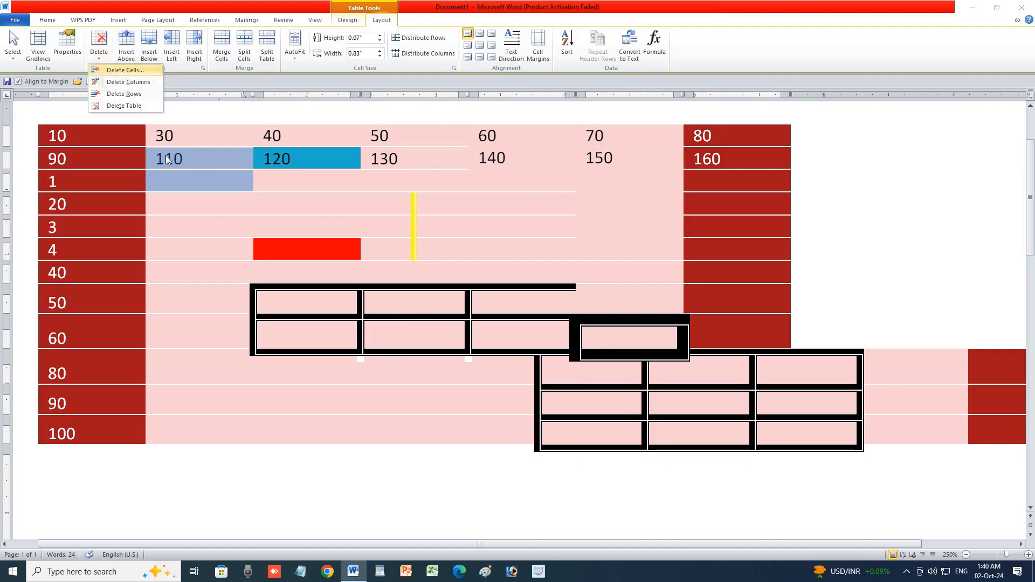
left_click(125, 70)
left_click(494, 305)
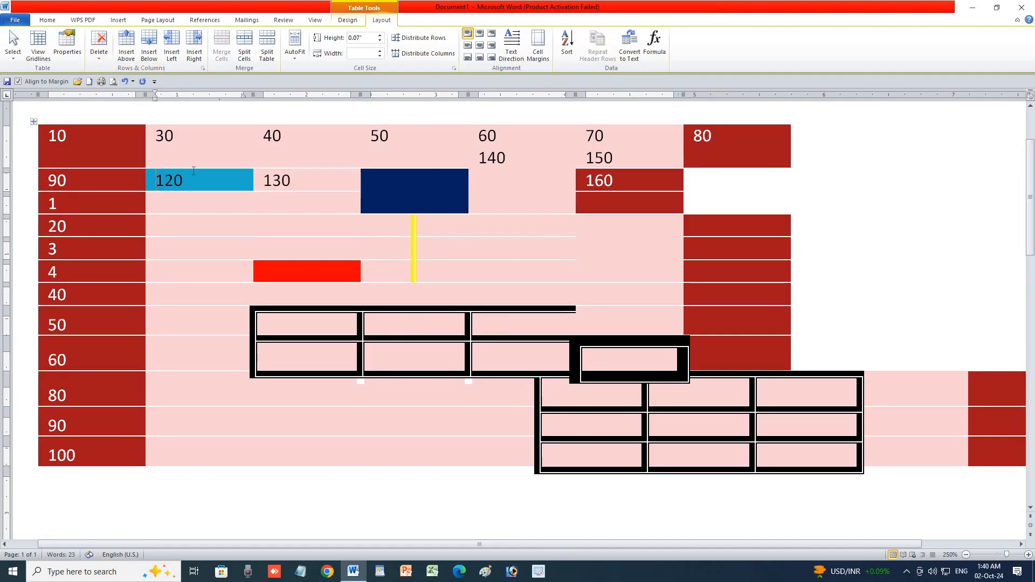
left_click(135, 62)
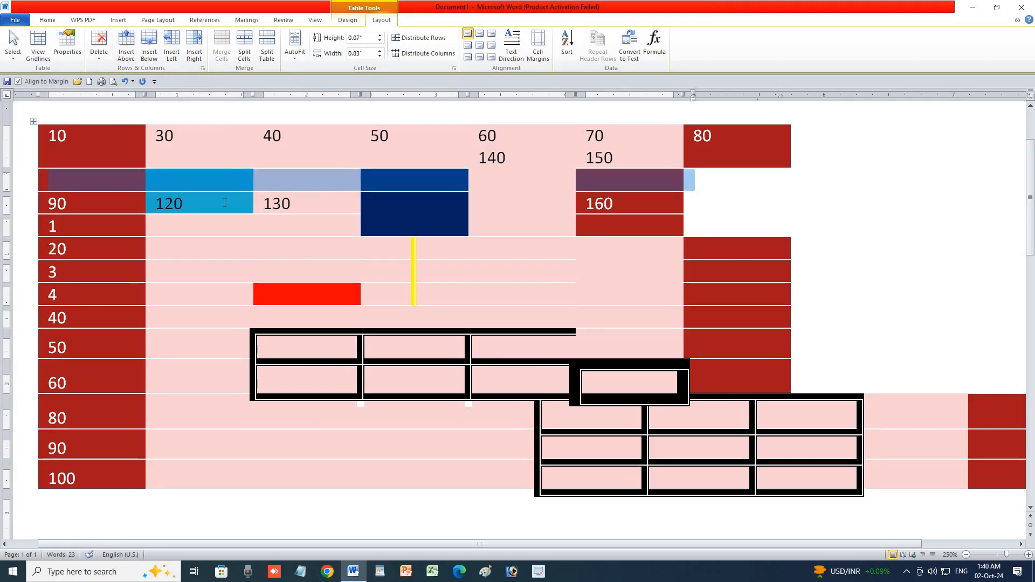
Step: Try inserting a row below the one containing 120, and columns to the left and right of the selected row
left_click(197, 204)
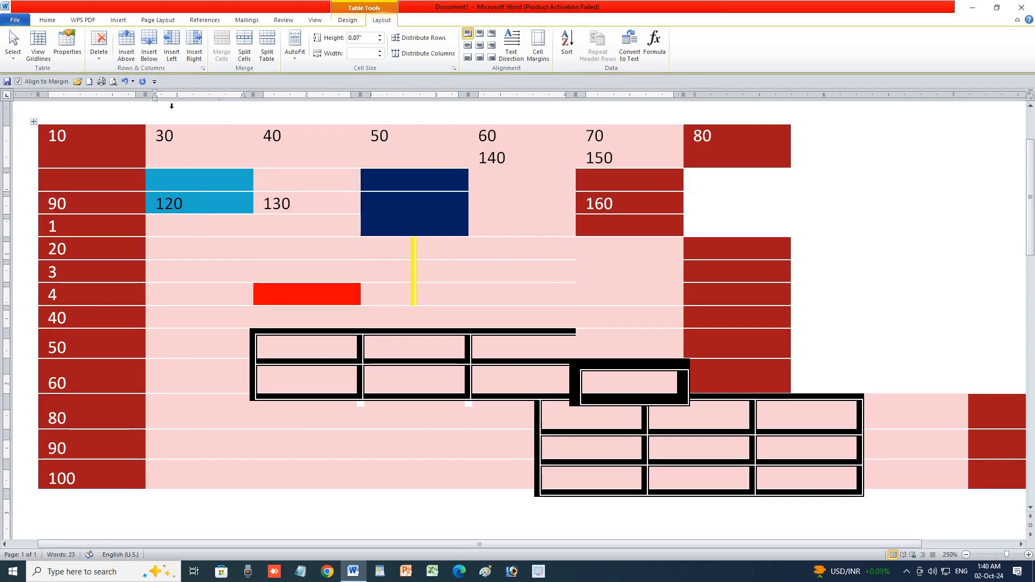
left_click(150, 57)
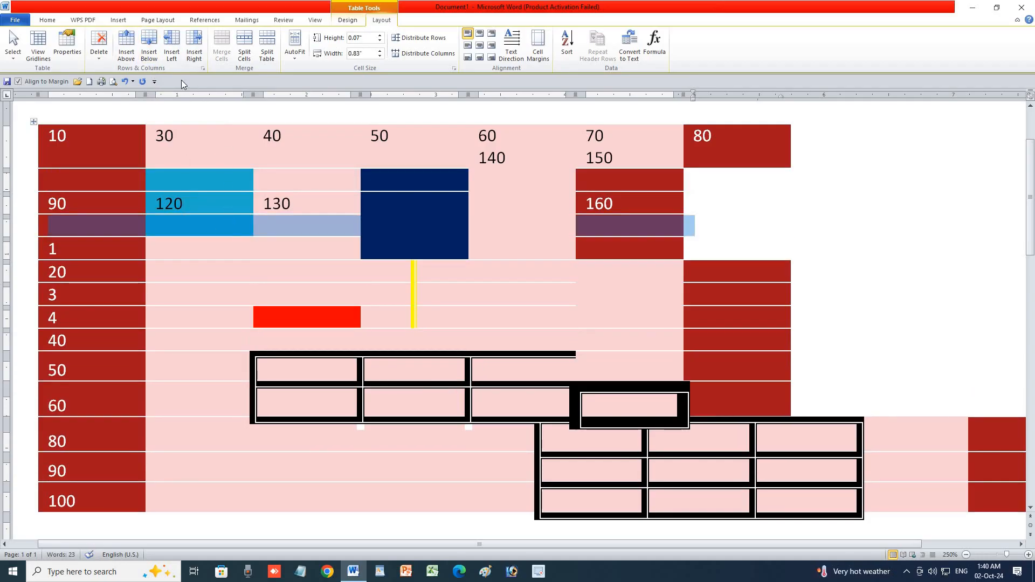
left_click(172, 54)
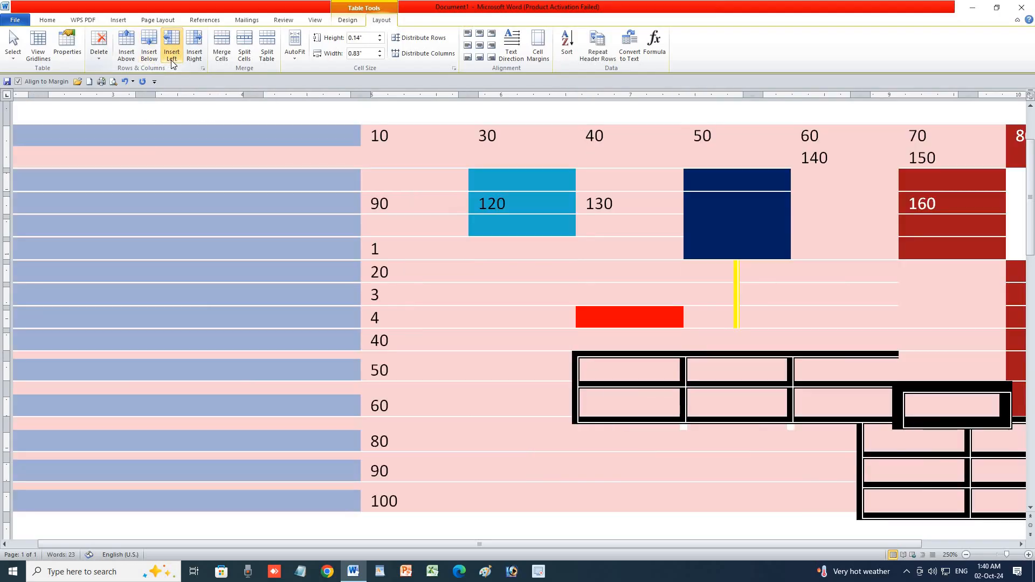
left_click(194, 54)
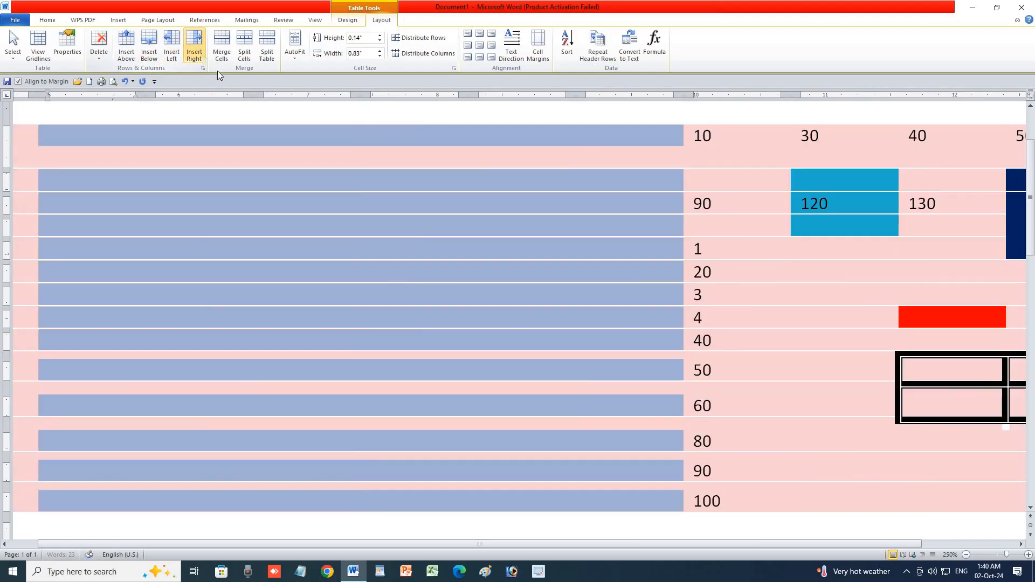
Step: Try inserting a column to the right of the cell containing 90, and undo back to before the row inserted below 120
left_click(757, 204)
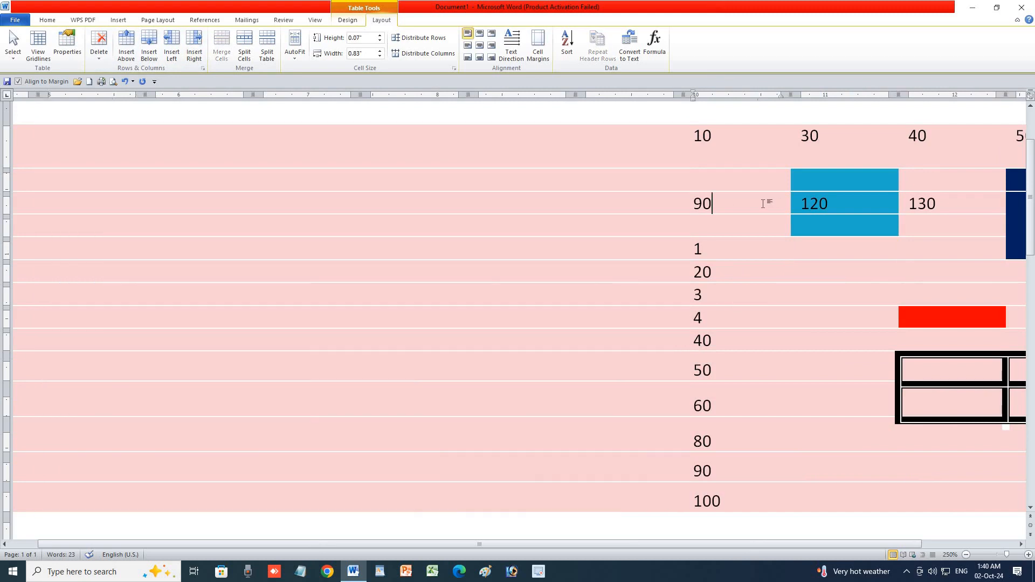
left_click(194, 53)
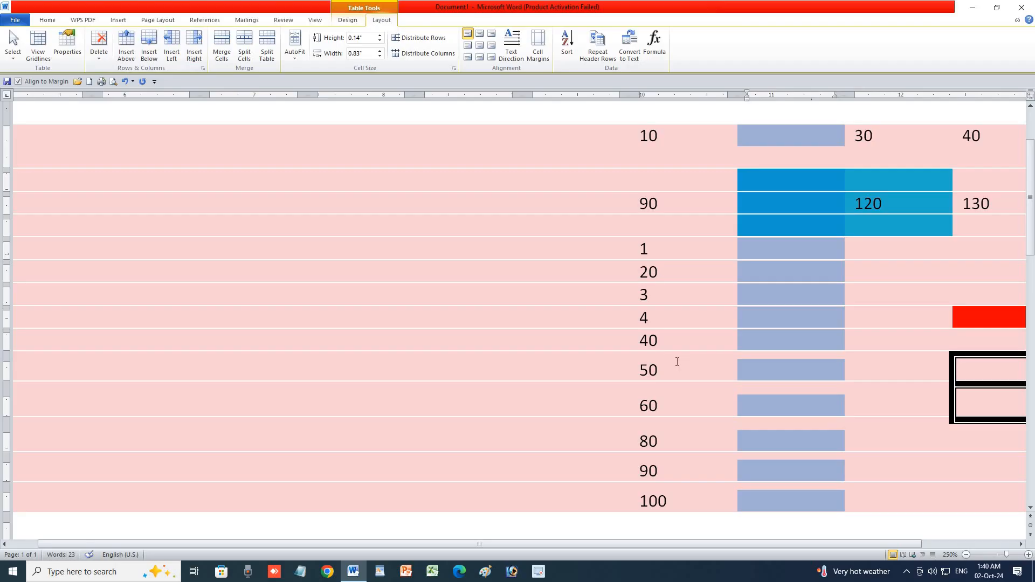
key("ctrl+z")
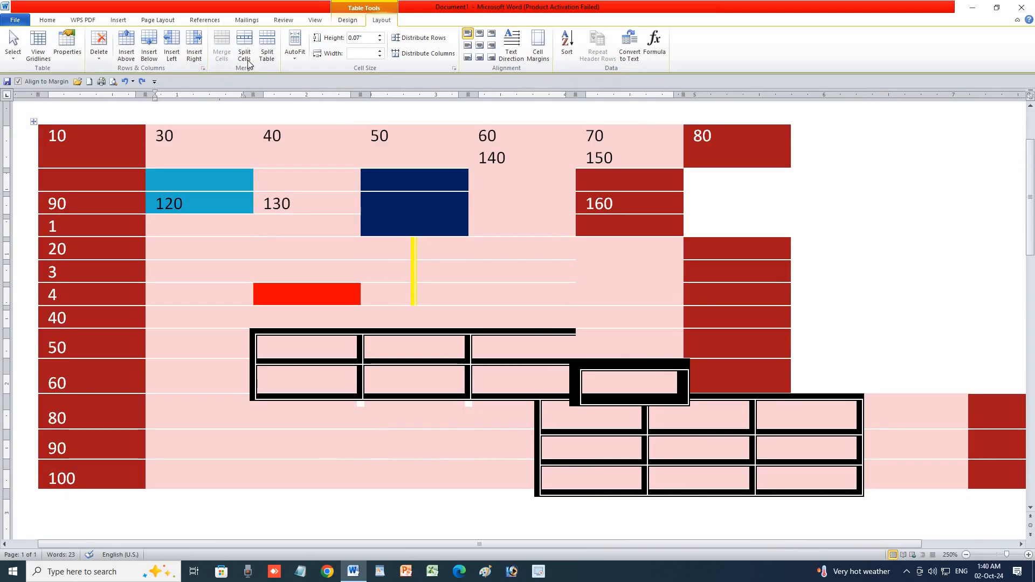
Step: Merge the second-column cells beside 20, 3, 4 and 40 into one cell
left_click(242, 157)
left_click_drag(220, 243, 226, 324)
left_click(226, 46)
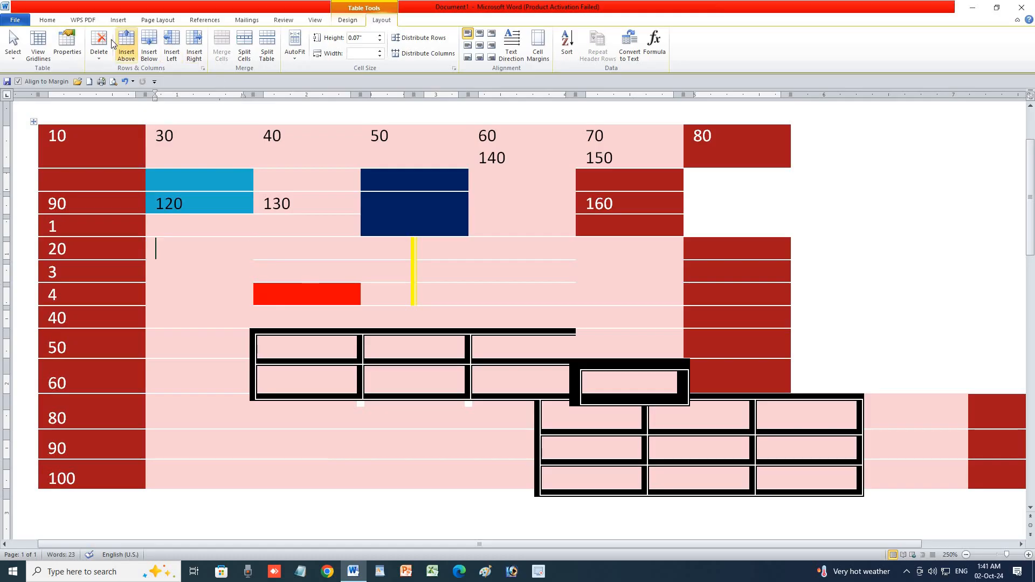
Step: Collapse the ribbon to its tab names, and show the table gridlines
left_click(348, 20)
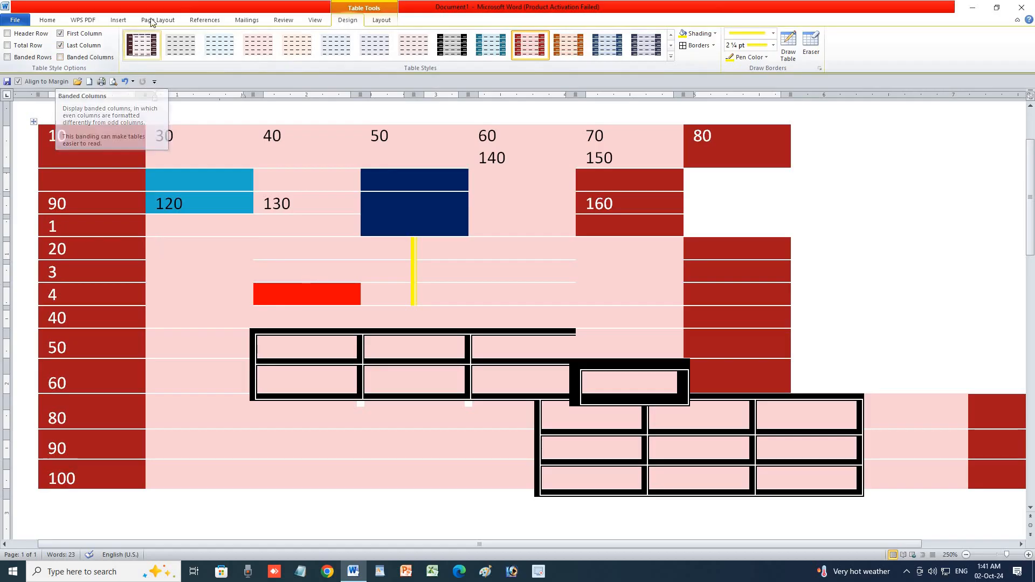
double_click(350, 20)
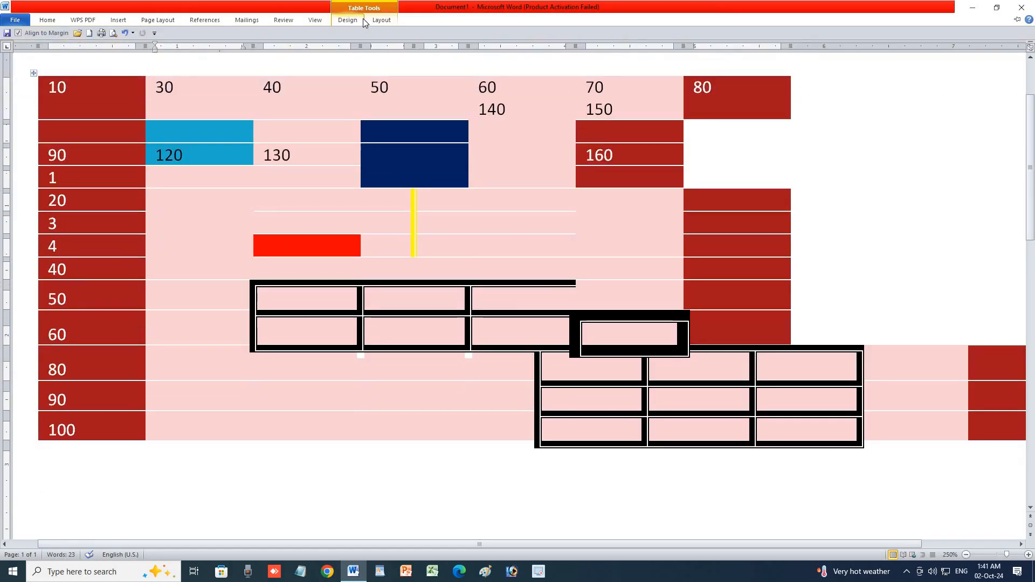
left_click(362, 19)
left_click(374, 22)
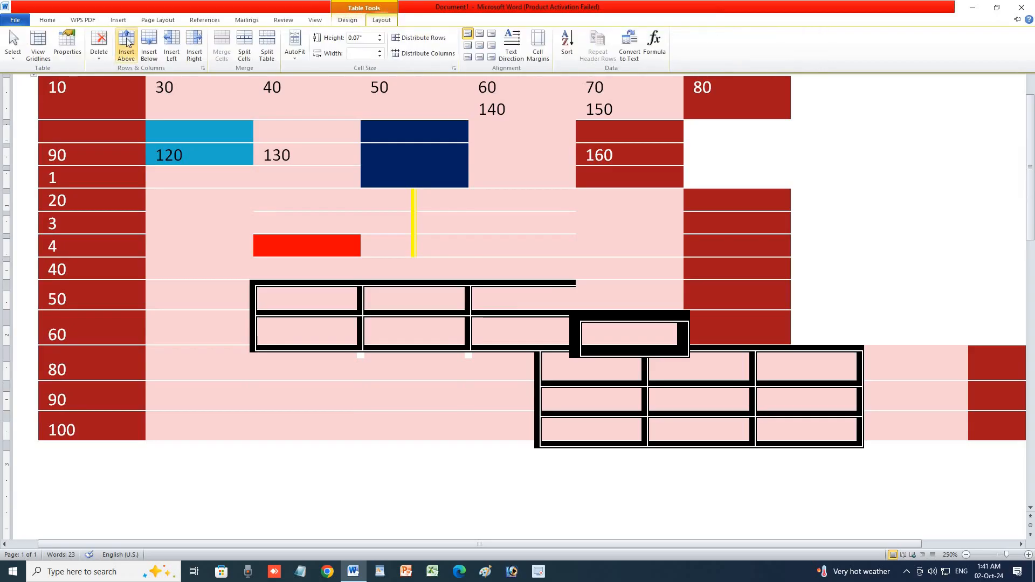
left_click(38, 44)
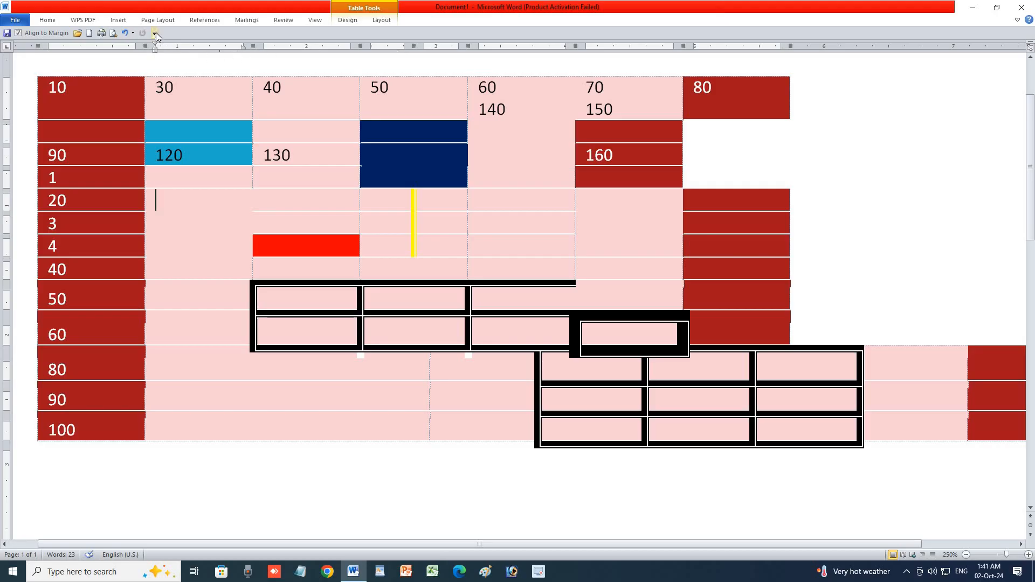
Step: Split the merged second-column cell beside 20 into 2 columns and 1 row
left_click(48, 20)
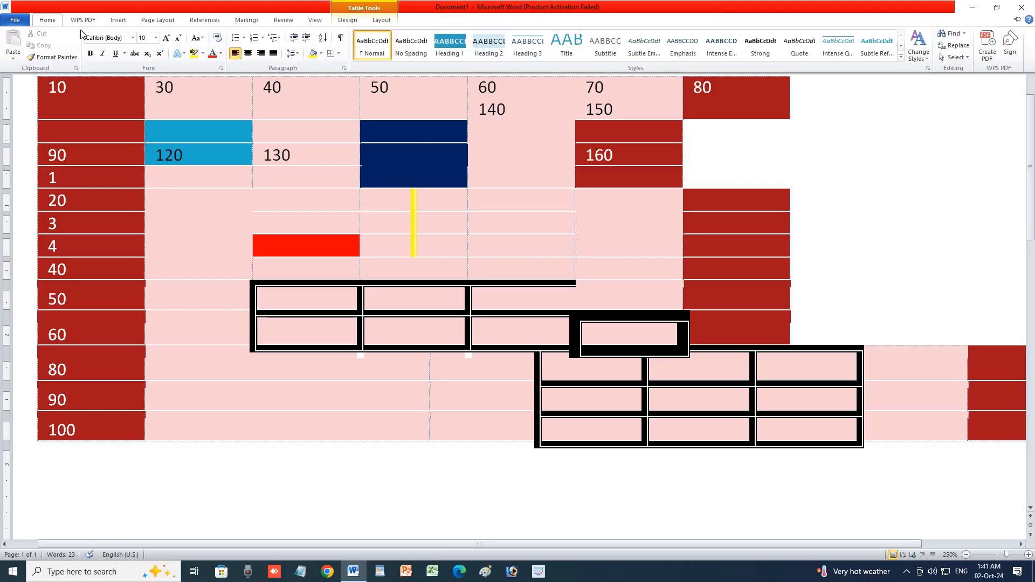
left_click(129, 24)
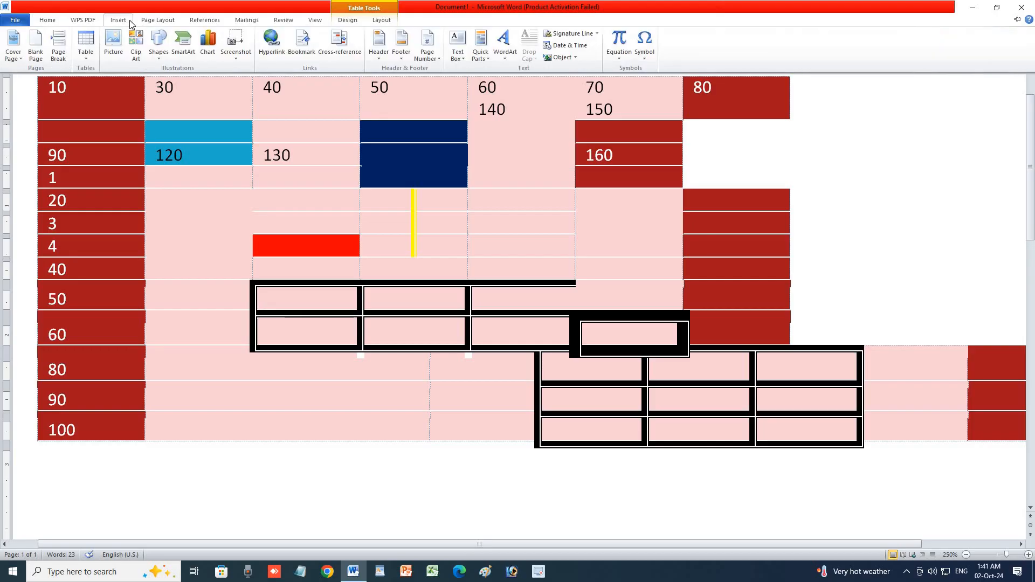
left_click(352, 21)
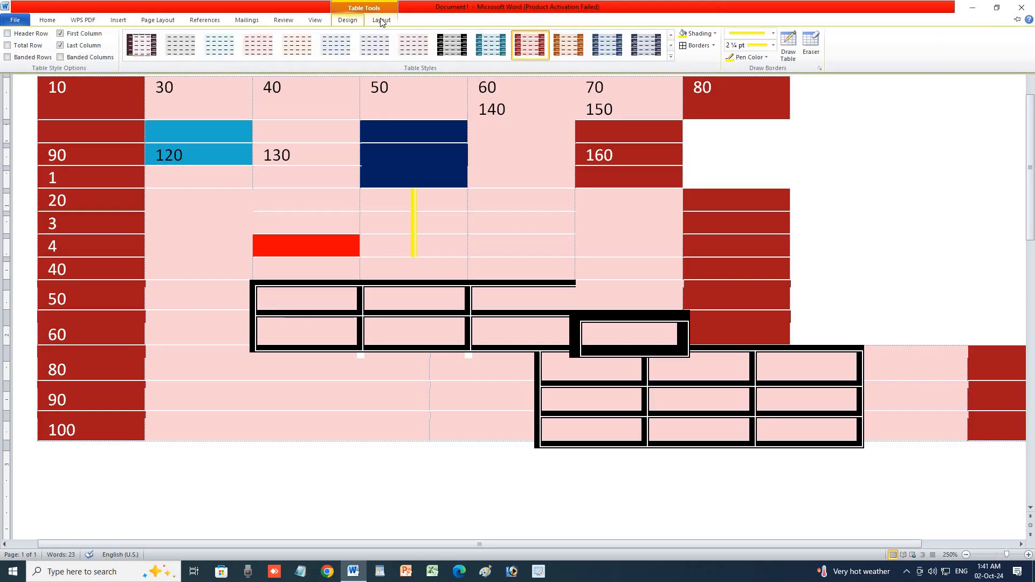
left_click(381, 22)
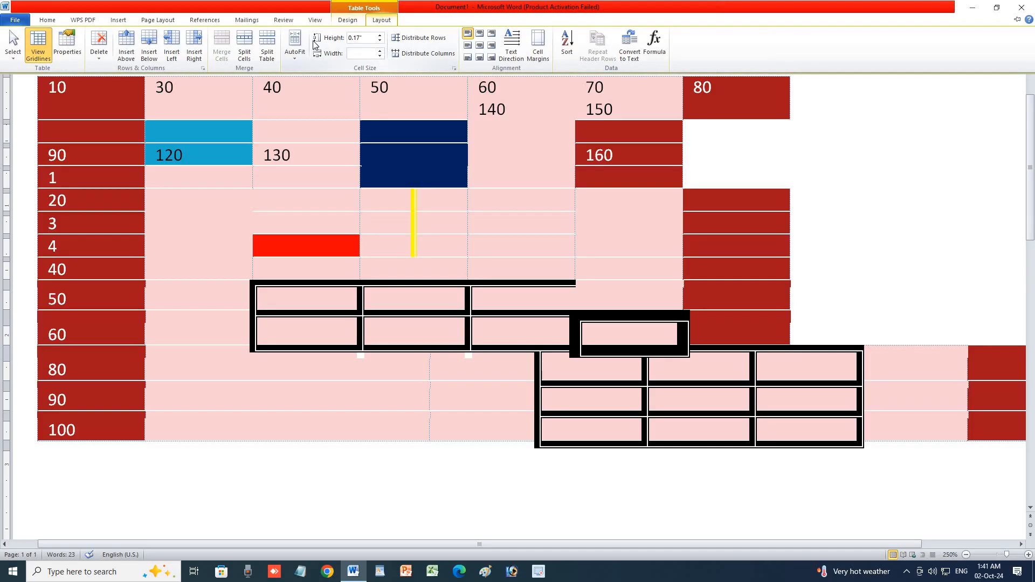
left_click(248, 63)
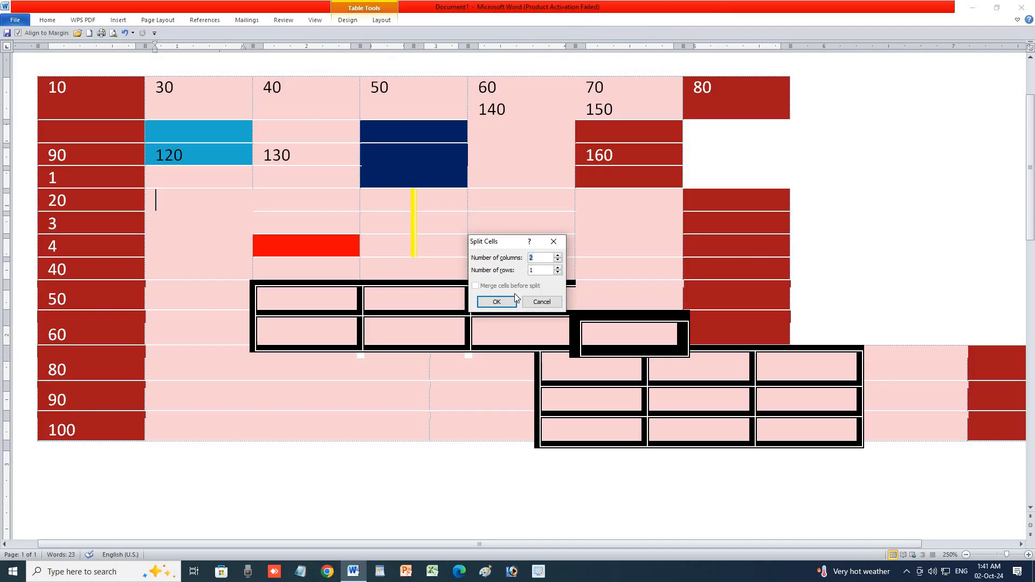
left_click(497, 302)
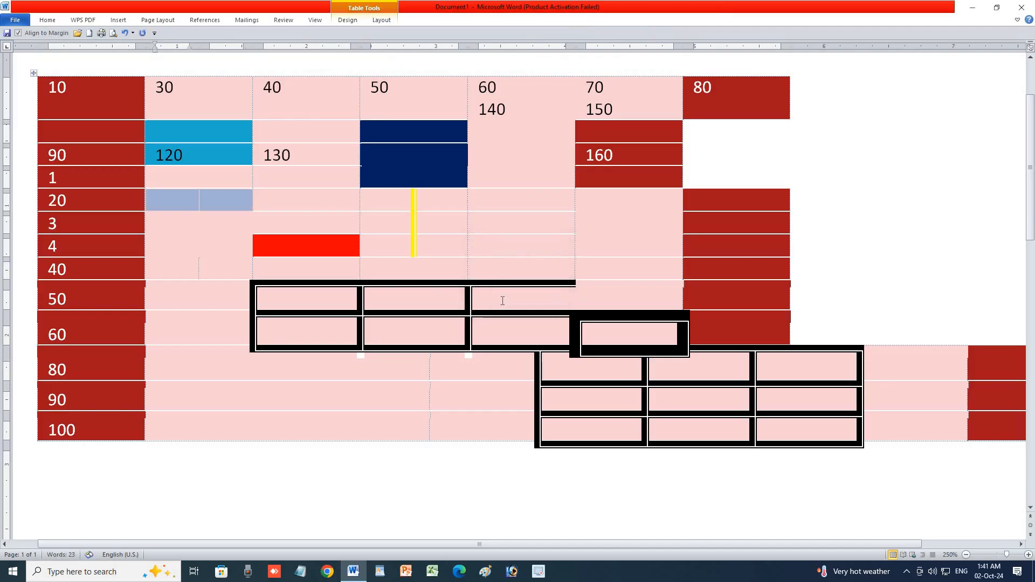
Step: Expand the ribbon, and split the table at the row containing 20
left_click(175, 205)
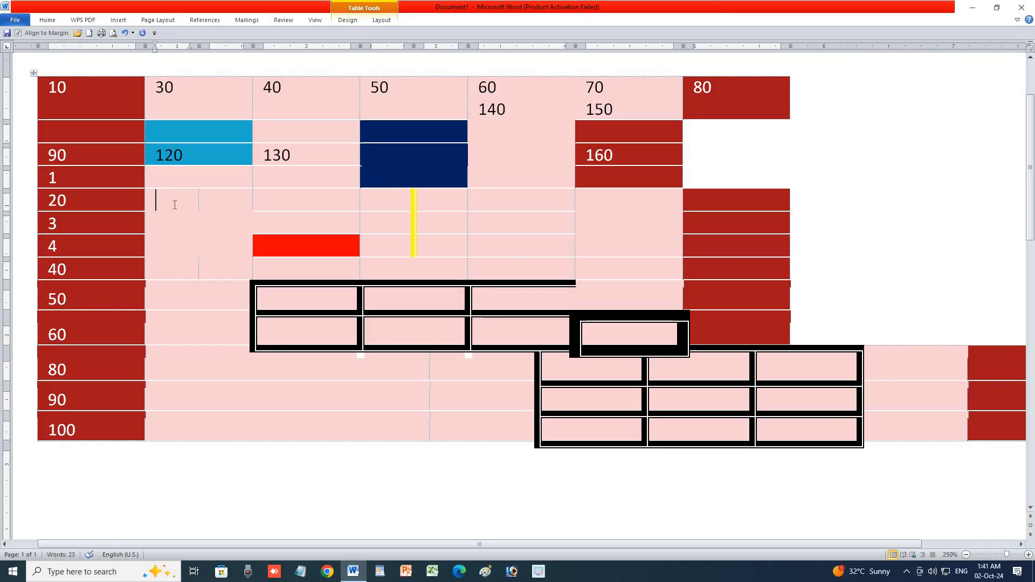
left_click_drag(175, 205, 219, 203)
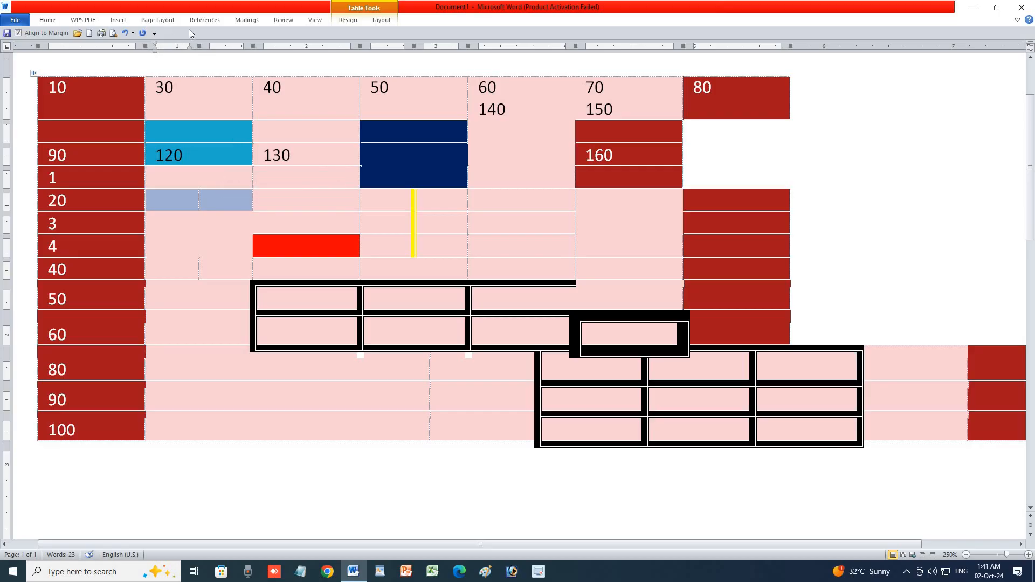
left_click(1017, 20)
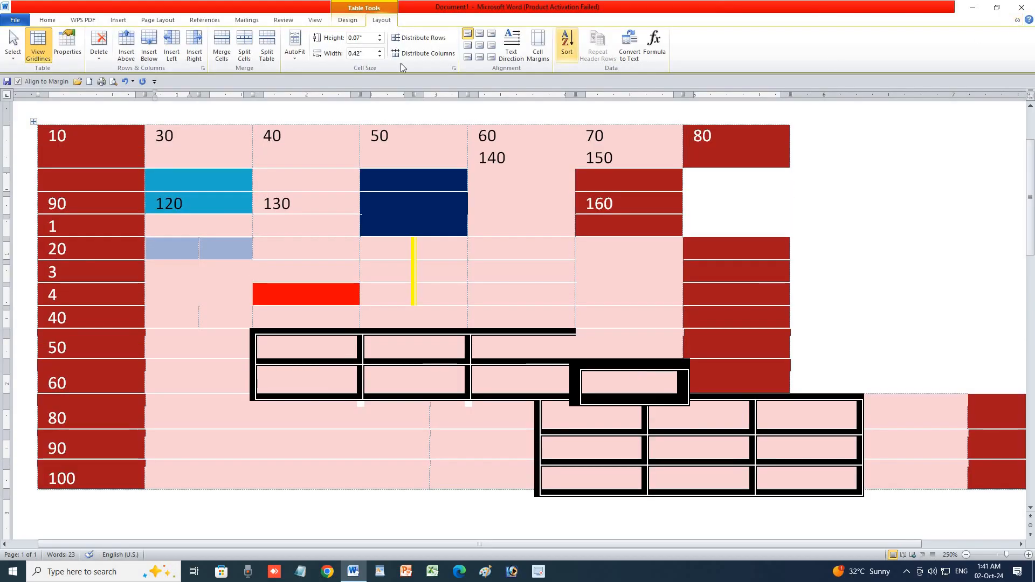
left_click(266, 59)
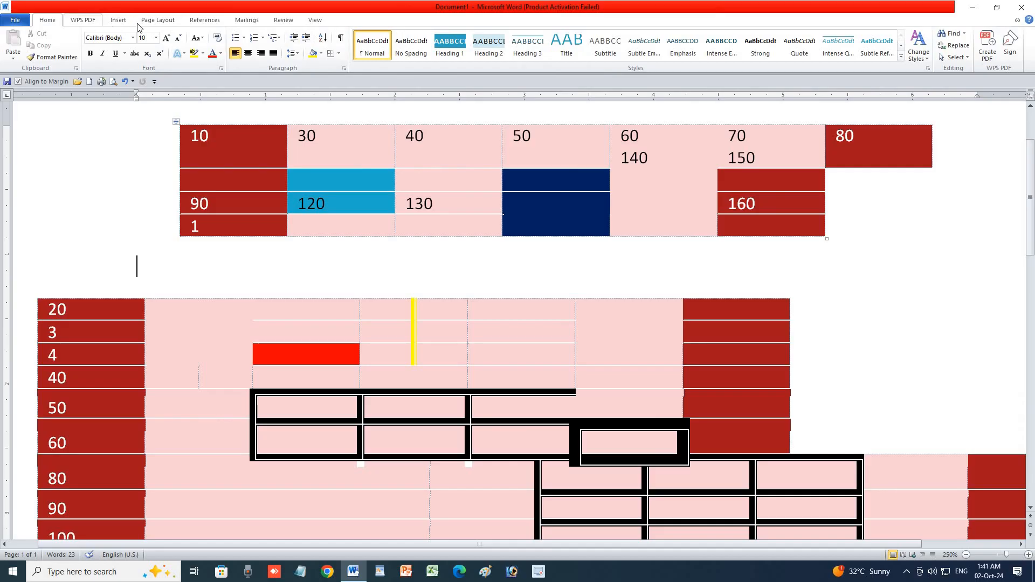
Step: AutoFit the upper table's columns to their contents
left_click(300, 226)
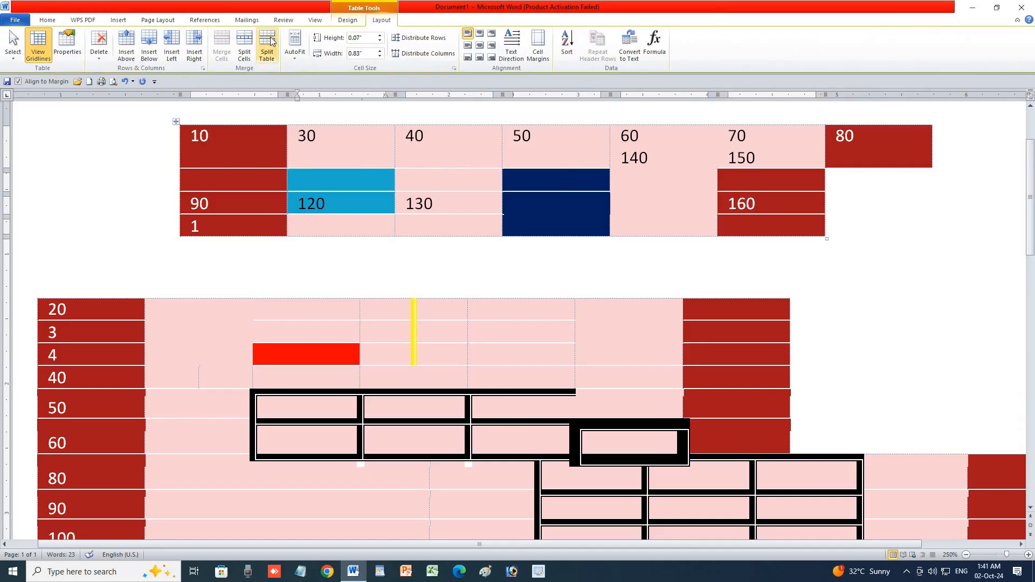
left_click(296, 58)
left_click(315, 68)
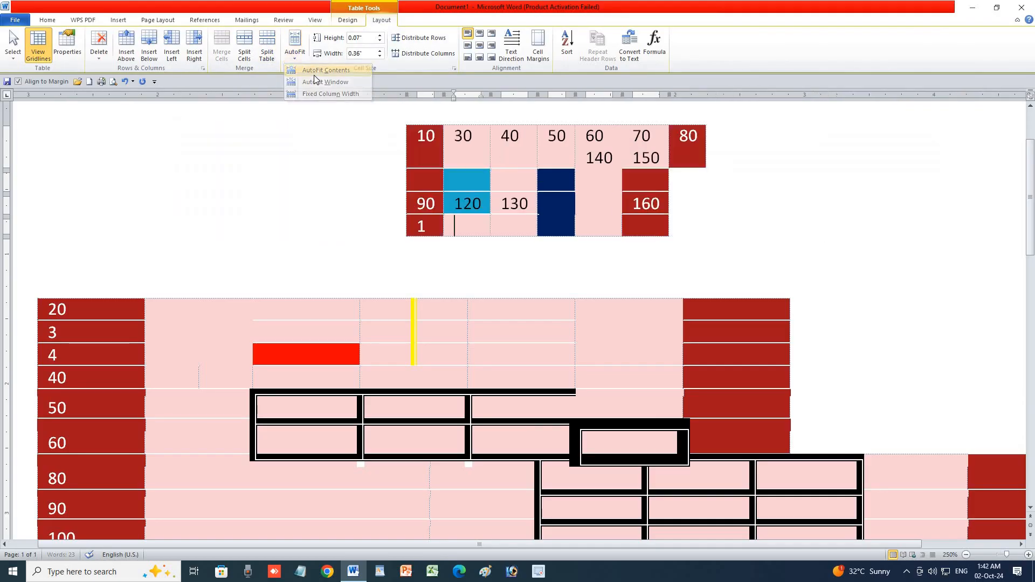
Step: AutoFit the upper table to the window, and apply Fixed Column Width to it
left_click(295, 54)
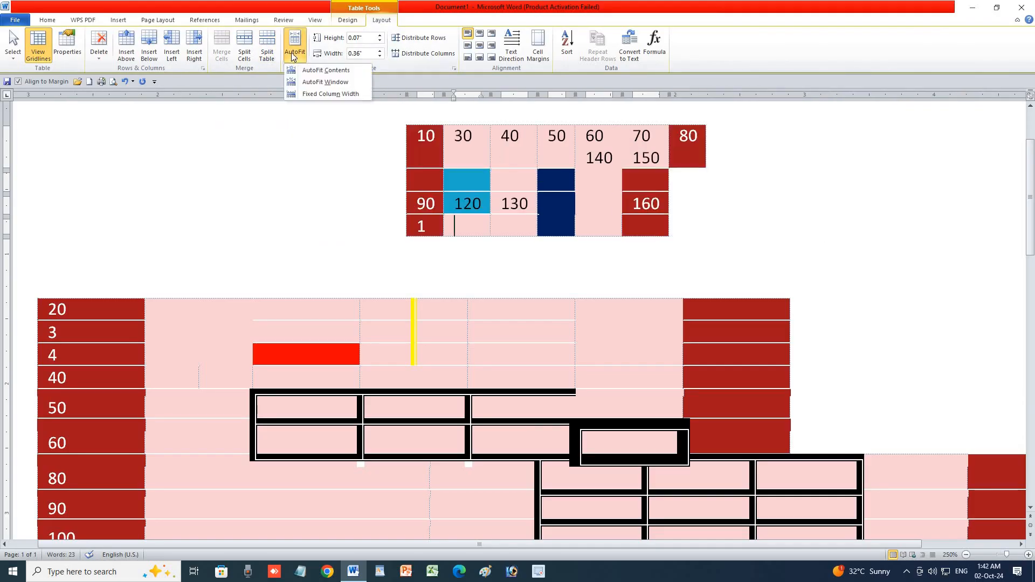
left_click(310, 86)
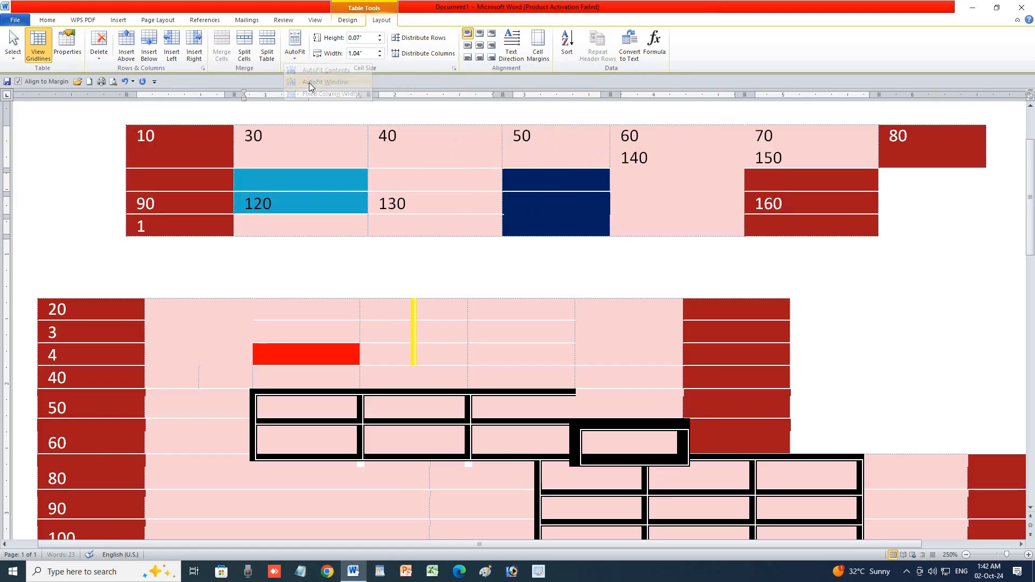
left_click(296, 55)
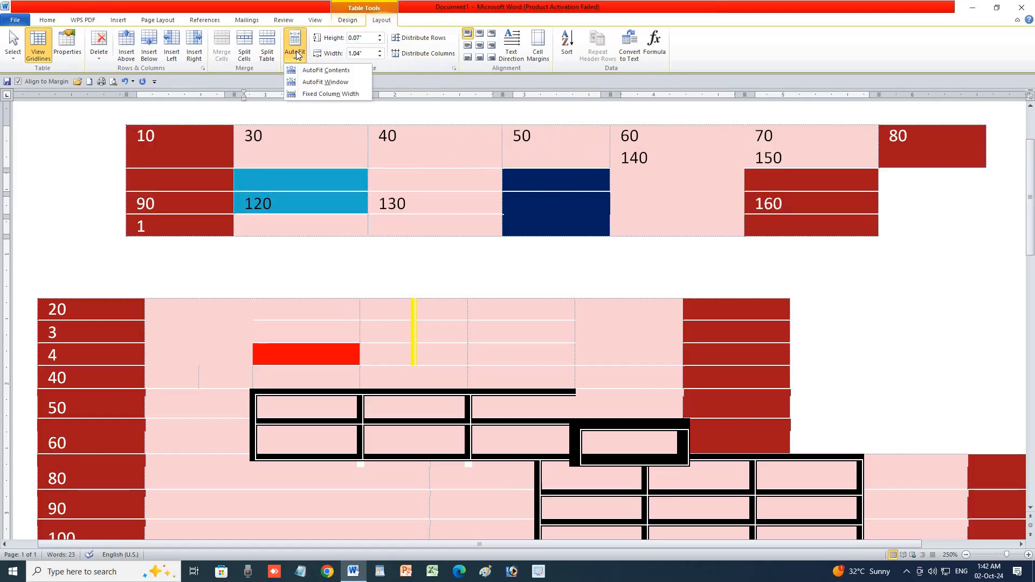
left_click(317, 97)
Step: Select the upper table's second-column cells from 30 down to the row of 1, and raise their height to 0.5"
left_click_drag(270, 163, 289, 232)
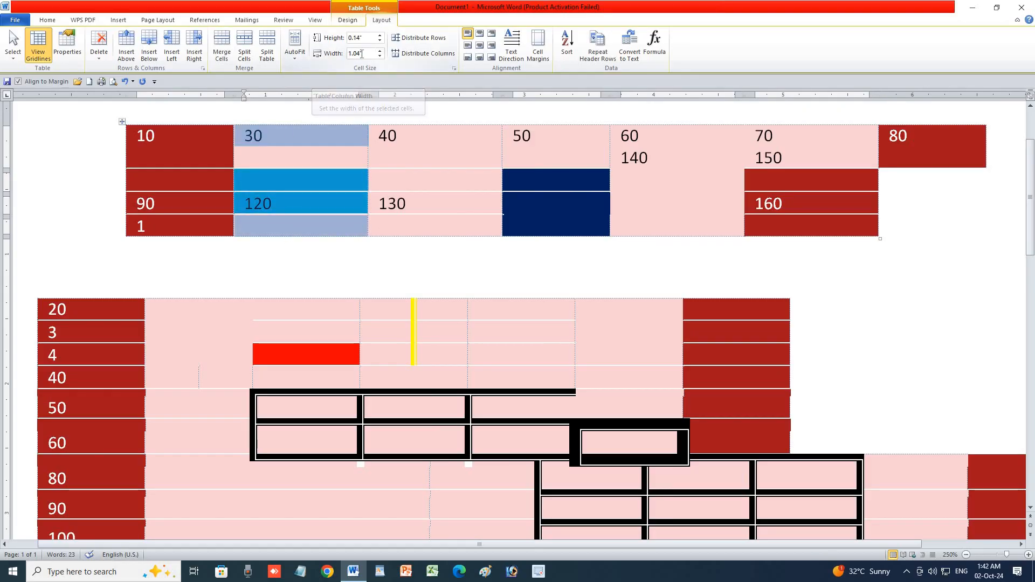
left_click(380, 35)
left_click(381, 35)
left_click(381, 36)
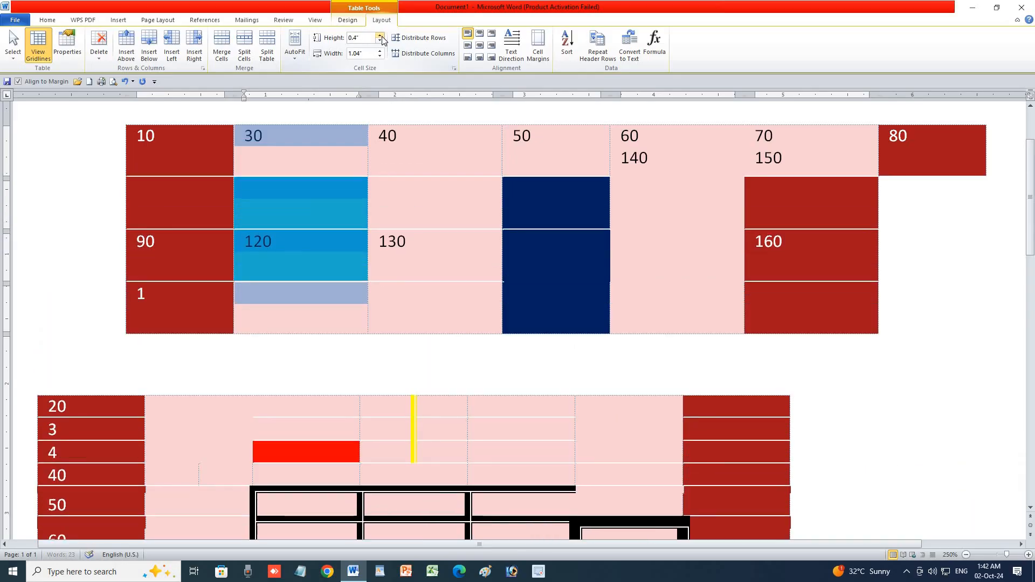
left_click(381, 35)
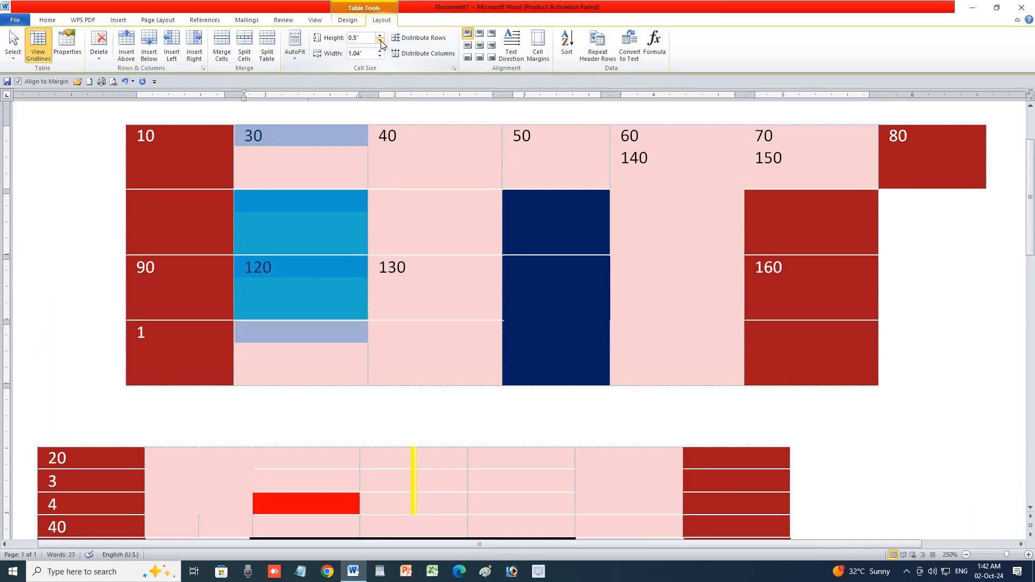
Step: Reduce the height of the selected cells to 0.1" and widen them to 1.4"
left_click(379, 40)
left_click(379, 40)
left_click(380, 50)
left_click(379, 50)
left_click(380, 50)
left_click(380, 50)
left_click(380, 49)
left_click(379, 54)
left_click(379, 55)
left_click(379, 54)
left_click(379, 49)
left_click(380, 49)
left_click(380, 41)
left_click(380, 41)
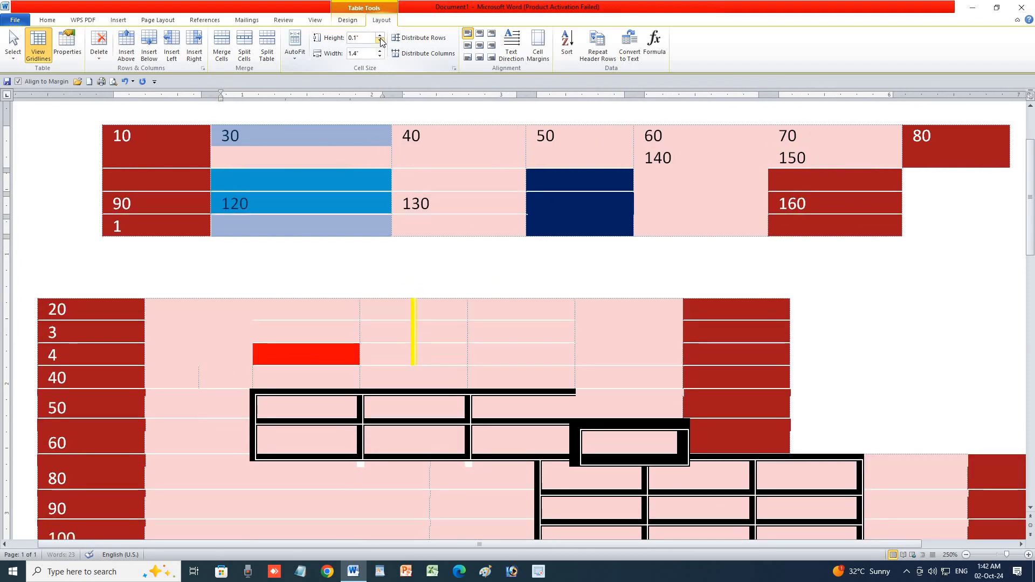
Step: Set the selected cells to a height of 0.4" and a width of 1.5"
left_click(380, 36)
left_click(379, 50)
left_click(379, 51)
left_click(379, 50)
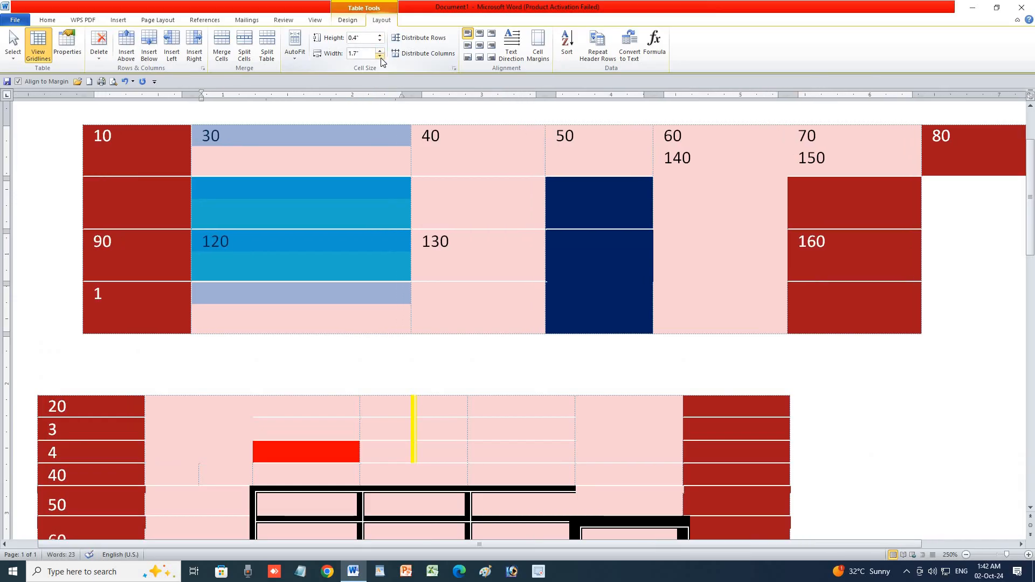
left_click(379, 56)
left_click(379, 56)
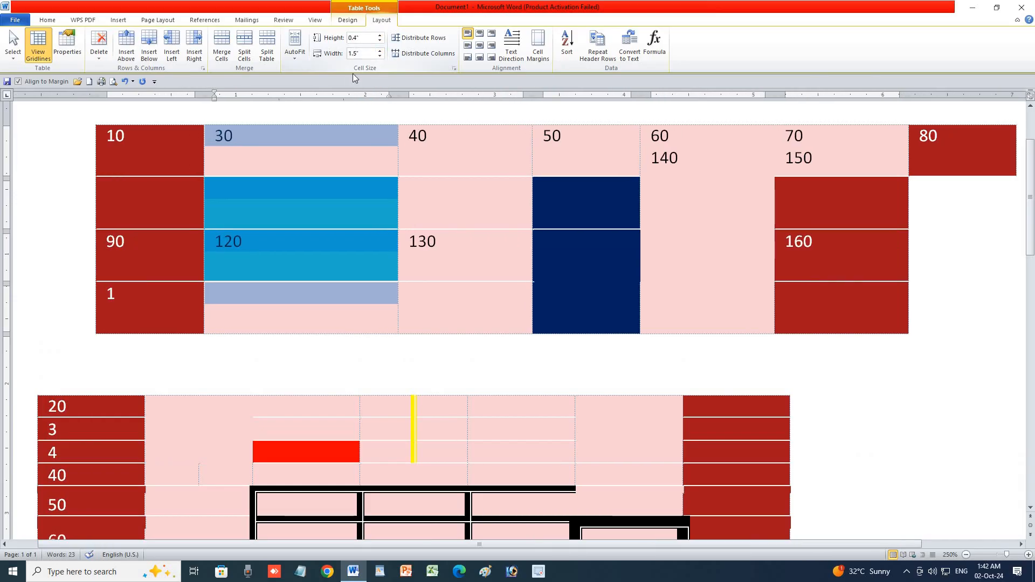
Step: Distribute the upper table's selected rows evenly, and try to distribute its columns evenly
left_click(428, 41)
left_click(429, 57)
left_click(496, 303)
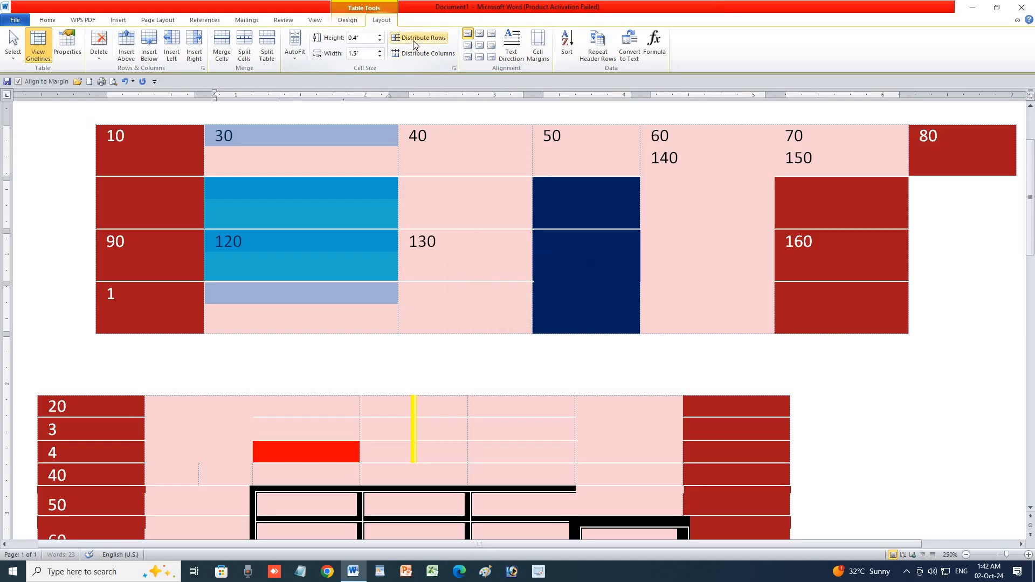
Step: Try the nine text alignments on the selected second-column cells, ending with Align Top Center
left_click(479, 33)
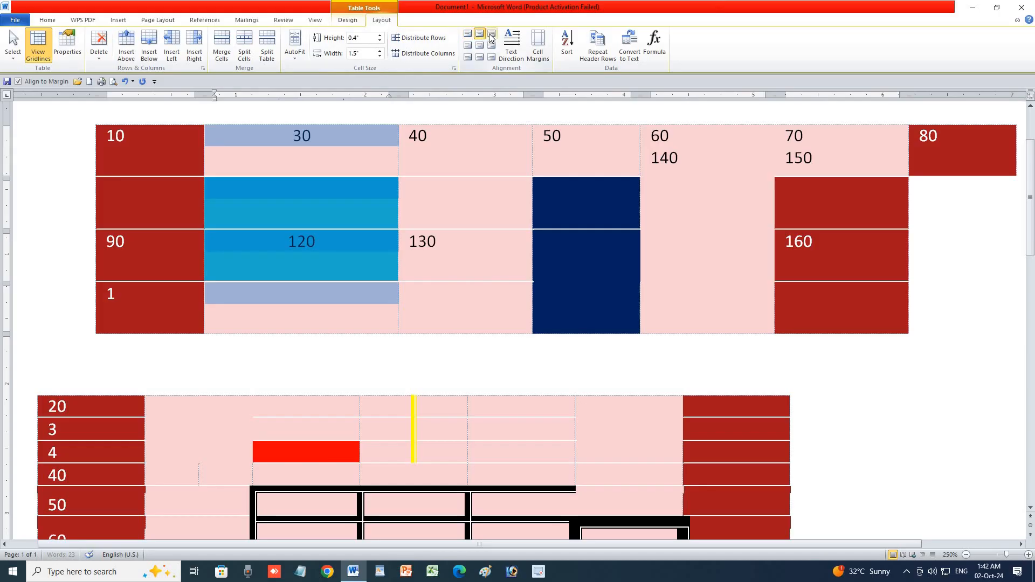
left_click(491, 34)
left_click(480, 33)
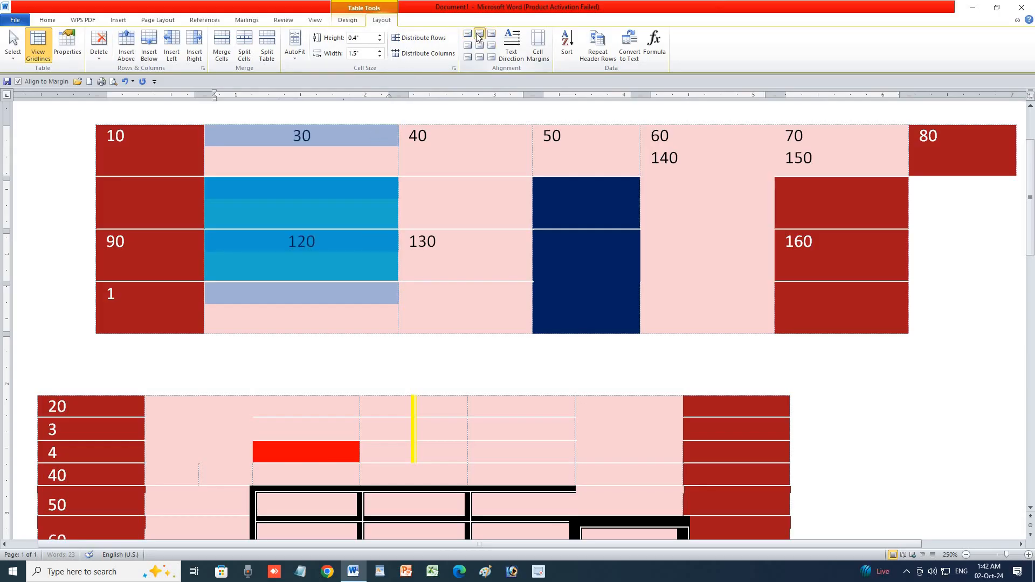
left_click(467, 33)
left_click(467, 45)
left_click(479, 45)
left_click(491, 46)
left_click(491, 57)
left_click(480, 57)
left_click(467, 57)
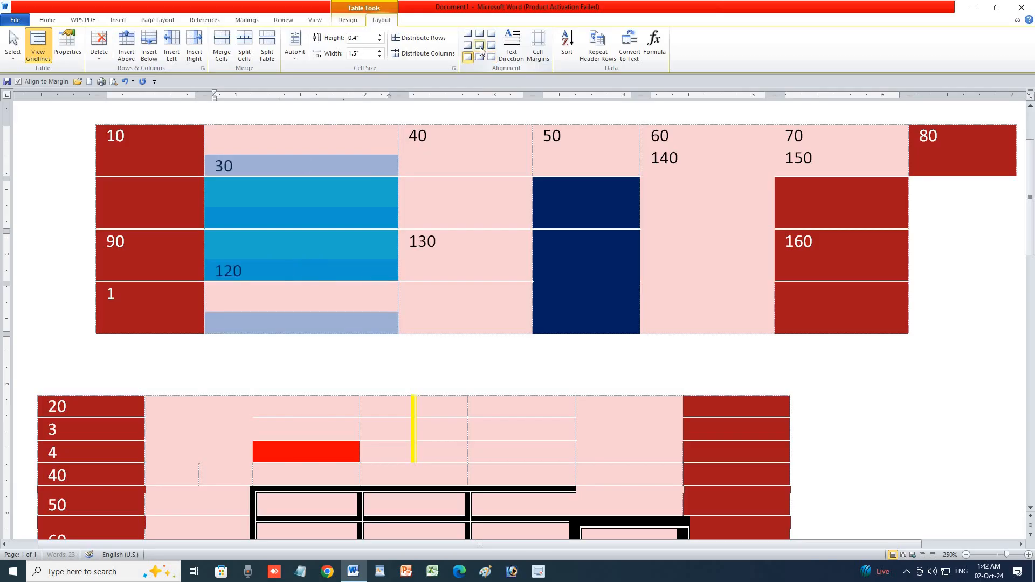
left_click(480, 45)
left_click(480, 33)
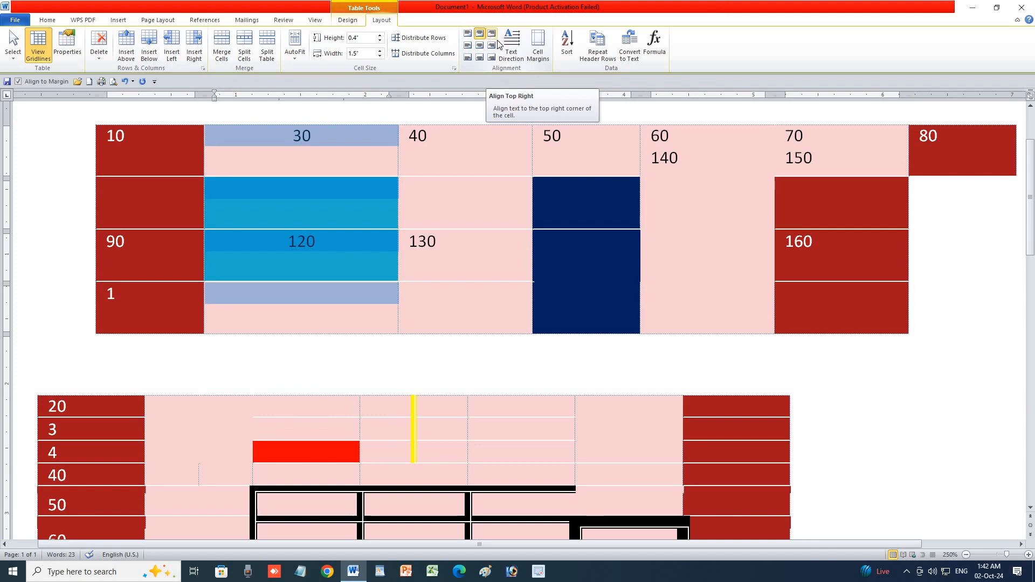
Step: Cycle through the text directions of the selected cells, ending with the text reading from bottom to top
left_click(508, 43)
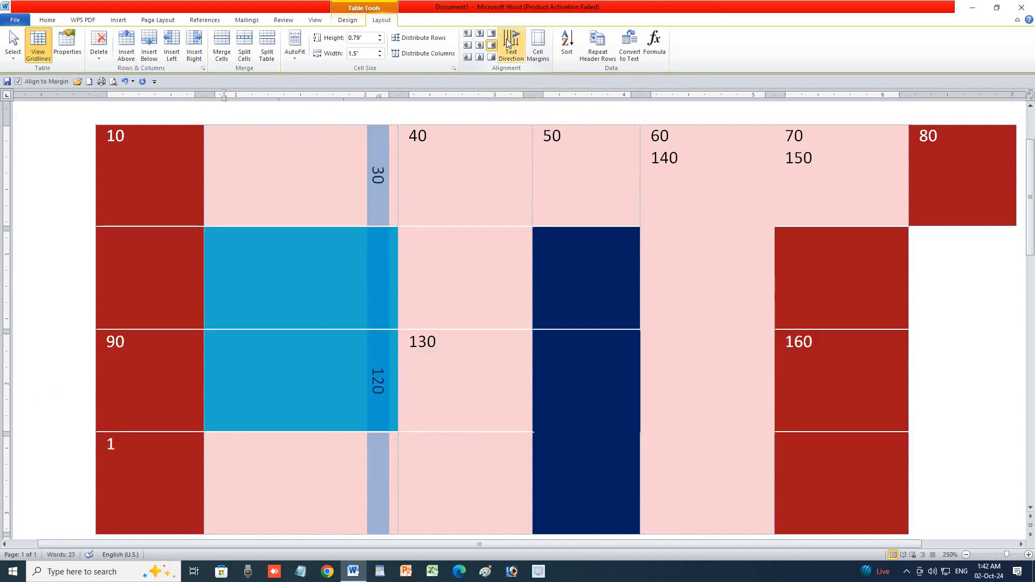
left_click(508, 44)
left_click(508, 43)
left_click(507, 43)
left_click(508, 43)
Step: Set the upper table's default top cell margin to 0.05"
left_click(537, 44)
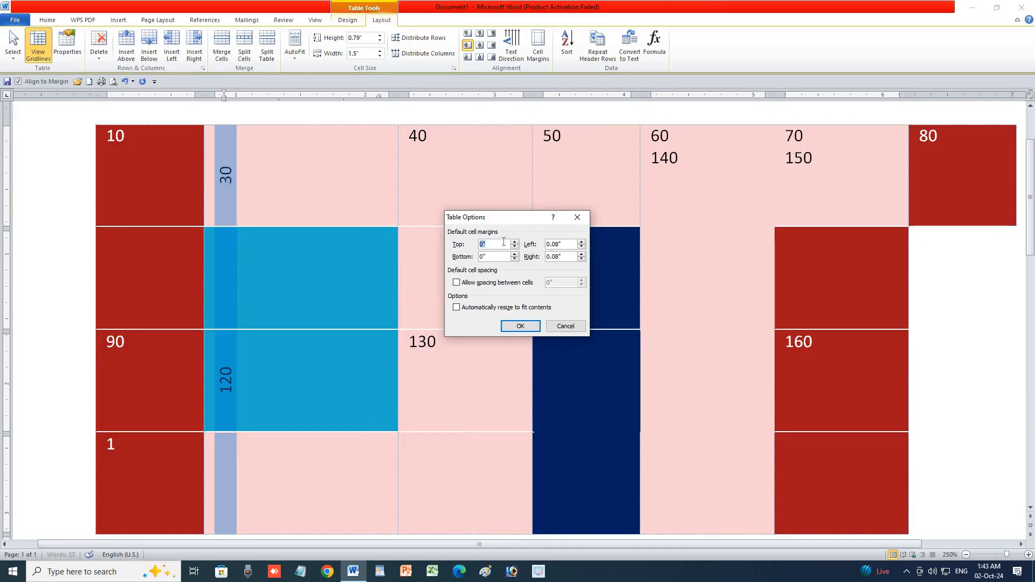
left_click(513, 242)
left_click(513, 242)
left_click(514, 242)
left_click(514, 242)
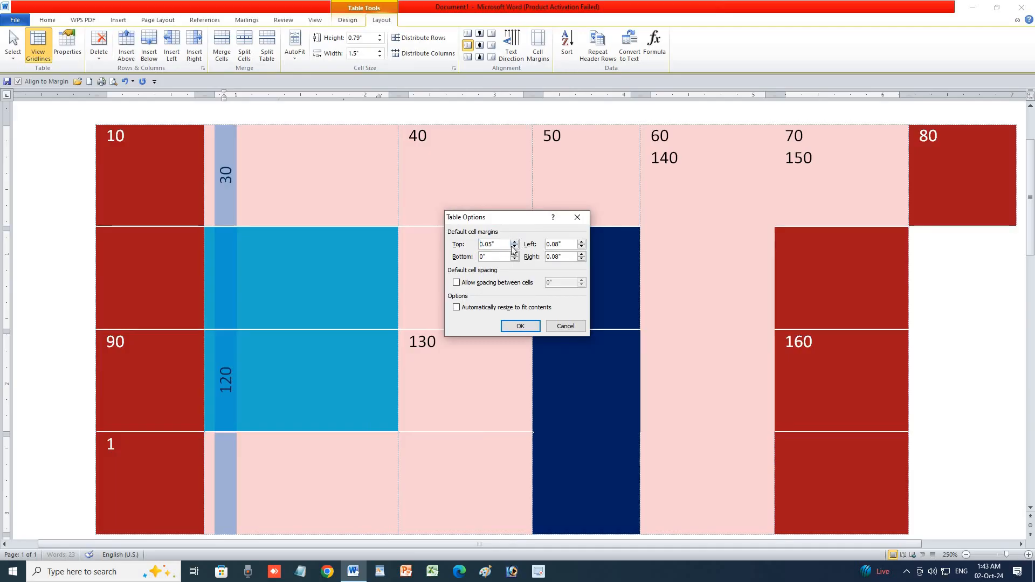
left_click(515, 330)
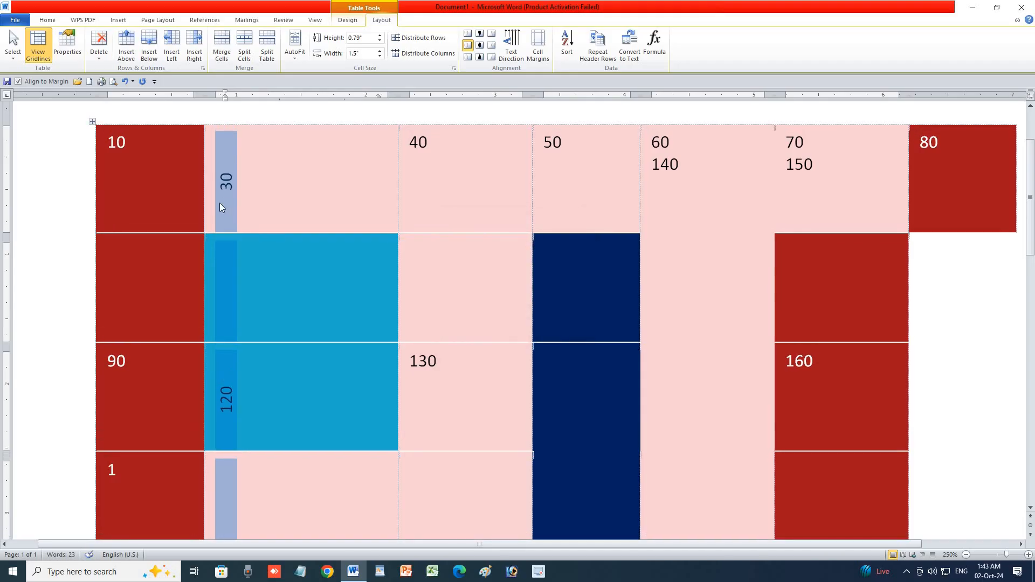
Step: Try to sort the upper table, first with the table layout's Sort command and again with the paragraph Sort command
left_click(566, 43)
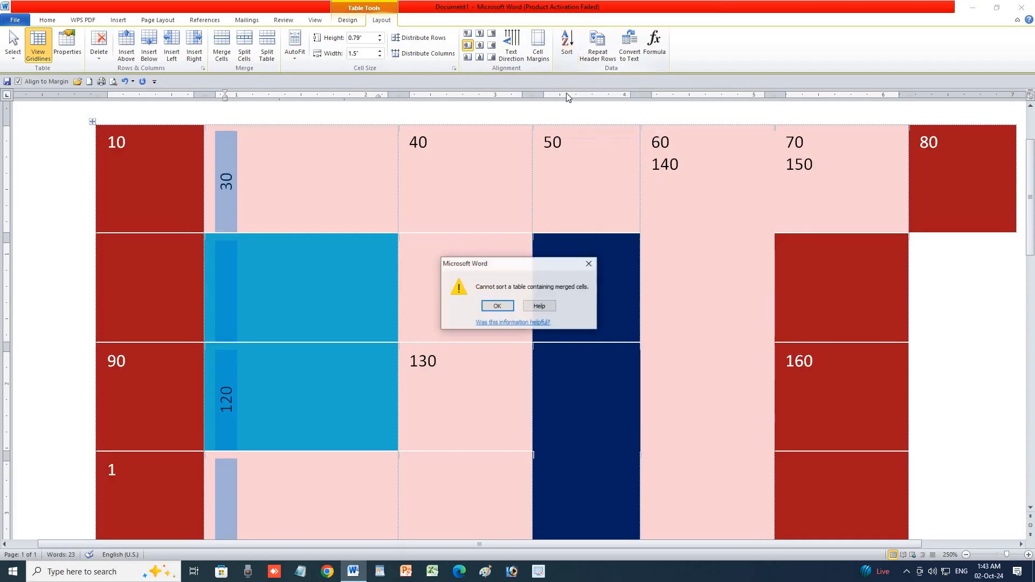
left_click(497, 303)
left_click(54, 20)
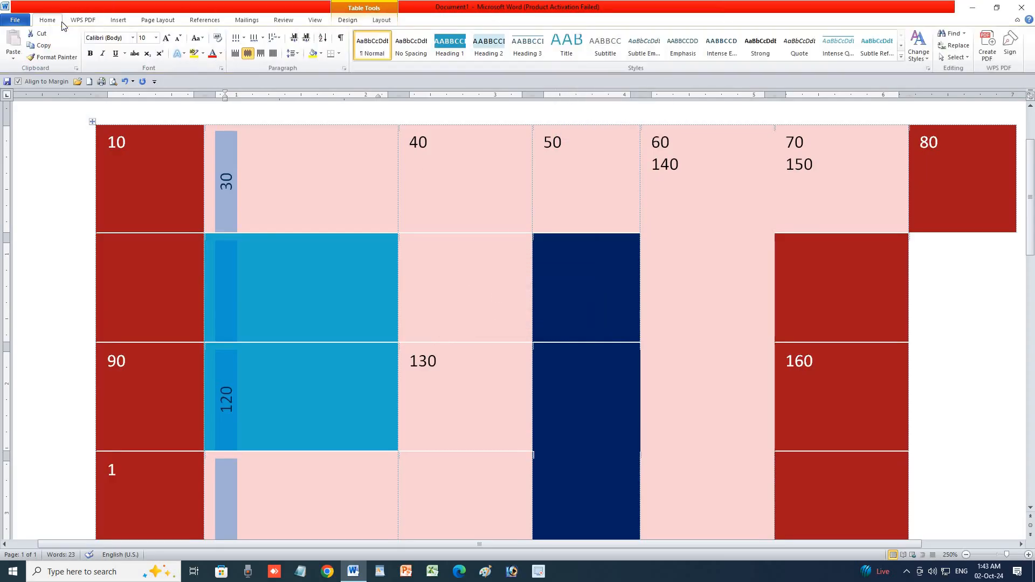
left_click(323, 44)
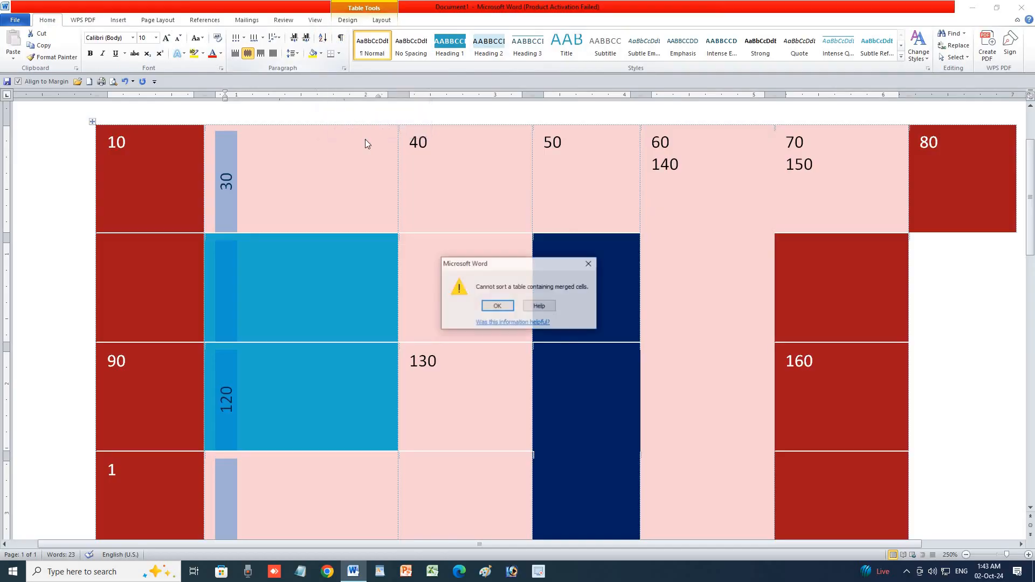
left_click(494, 306)
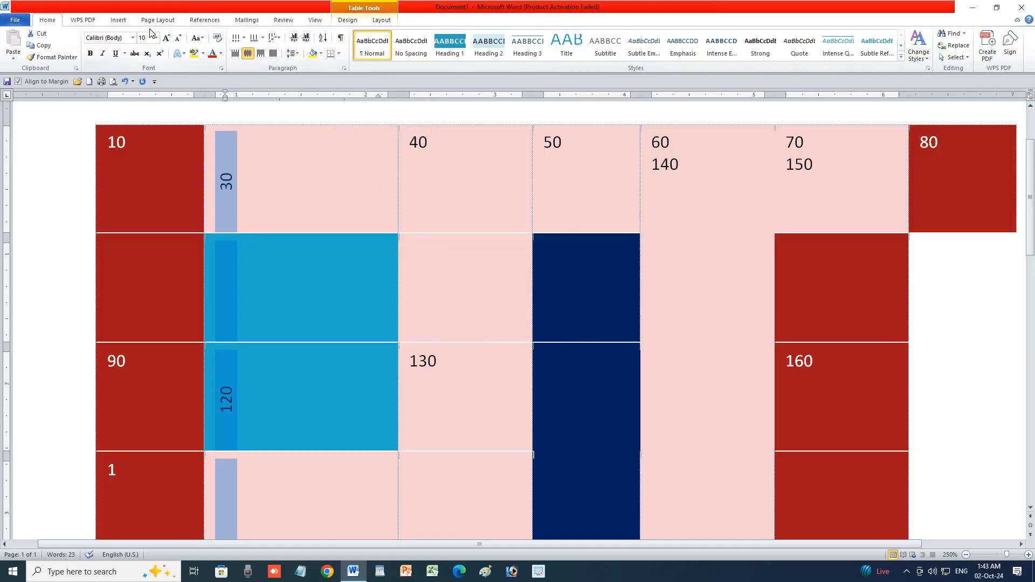
left_click(381, 20)
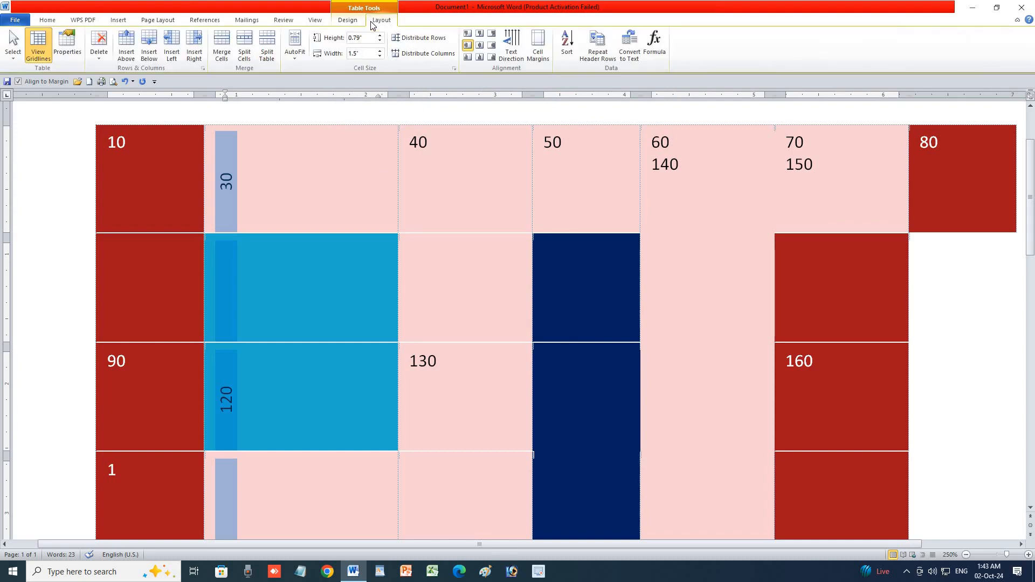
Step: Turn on repeating header rows for the upper table and convert that table to text separated with tabs
left_click(596, 50)
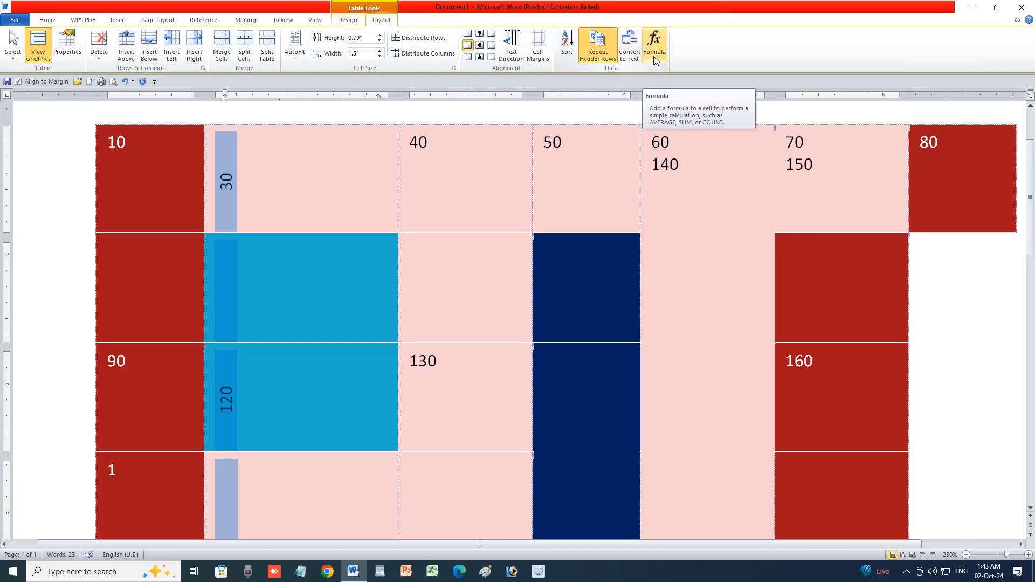
left_click(629, 48)
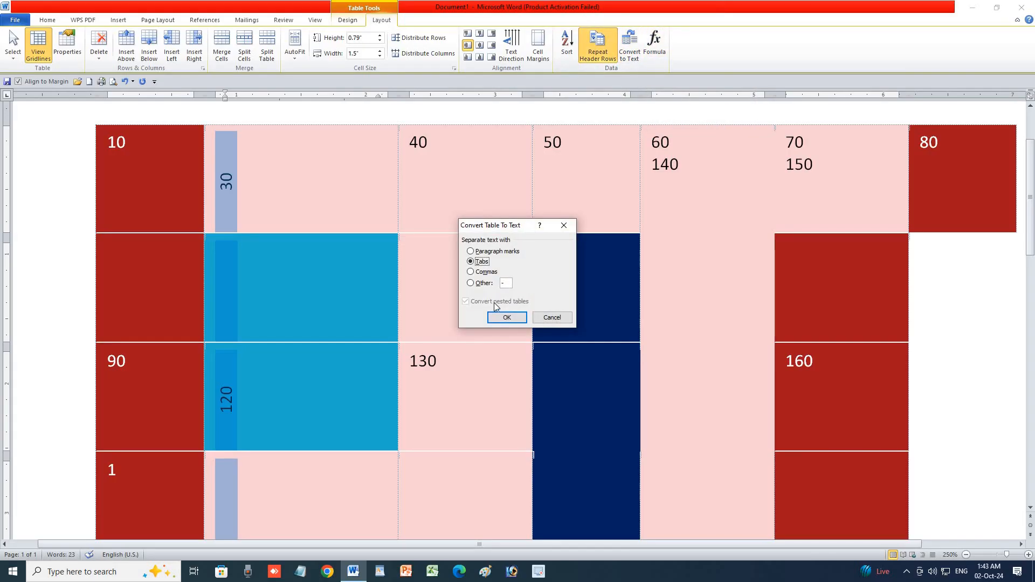
left_click(506, 317)
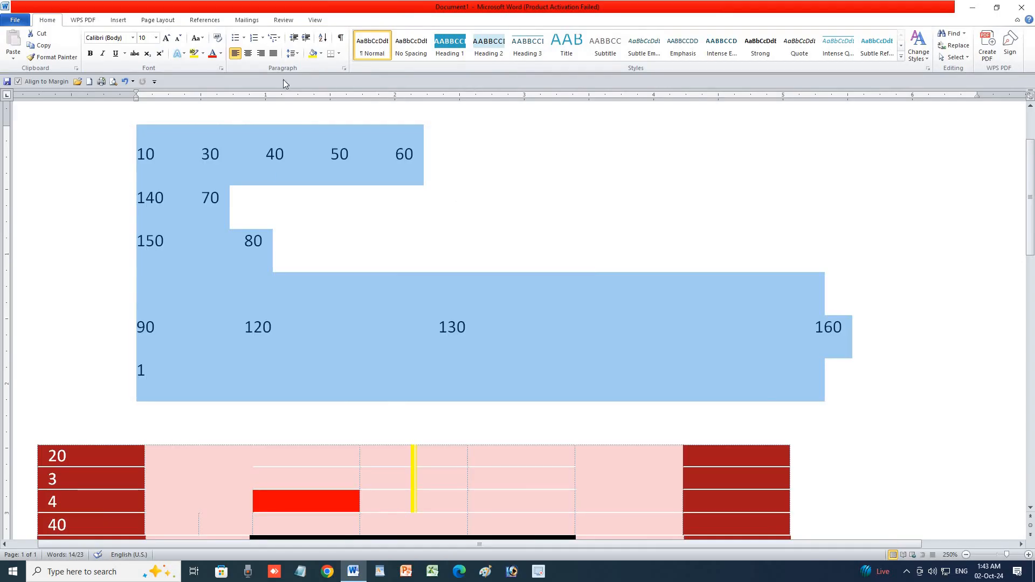
left_click(240, 266)
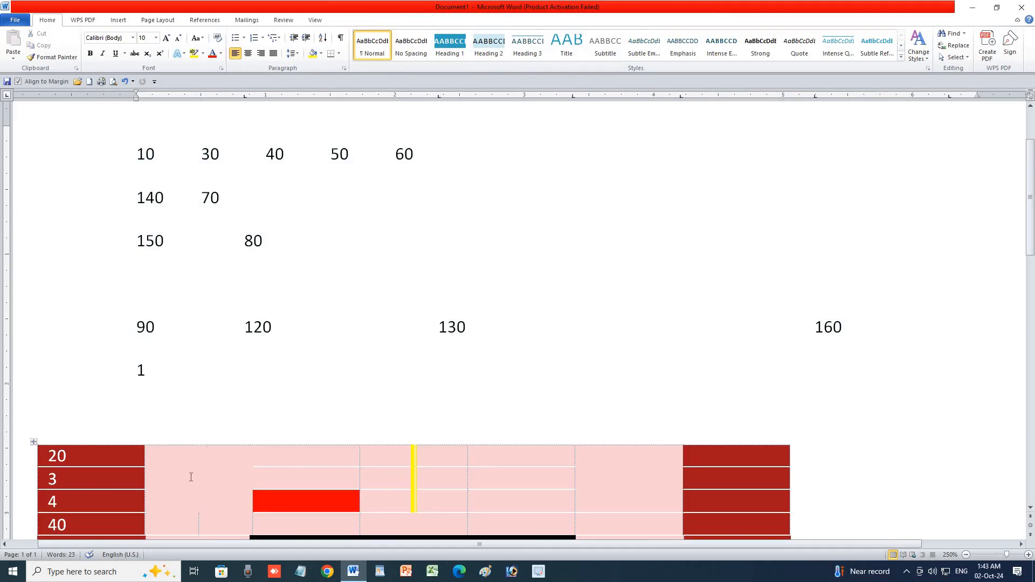
Step: Open the Formula settings for the second cell in the top row of the lower table
left_click(156, 481)
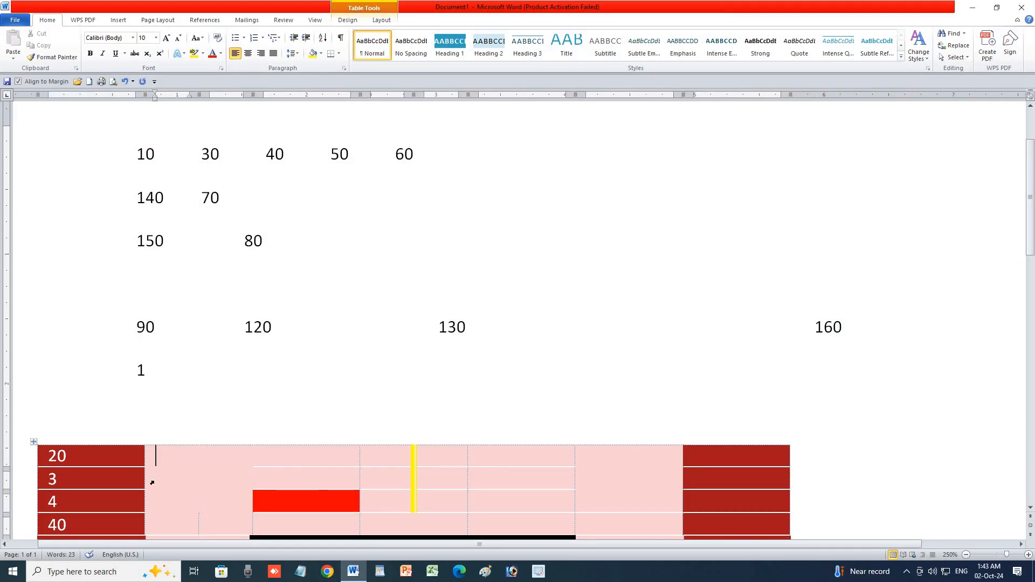
left_click(381, 20)
left_click(653, 48)
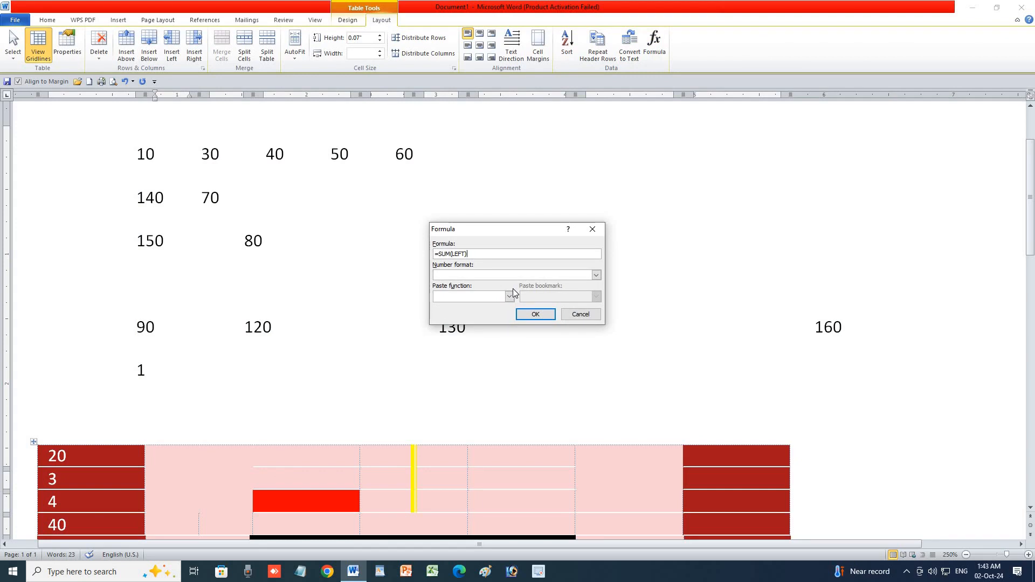
Step: Close the Formula dialog and try to sort the table
left_click(590, 229)
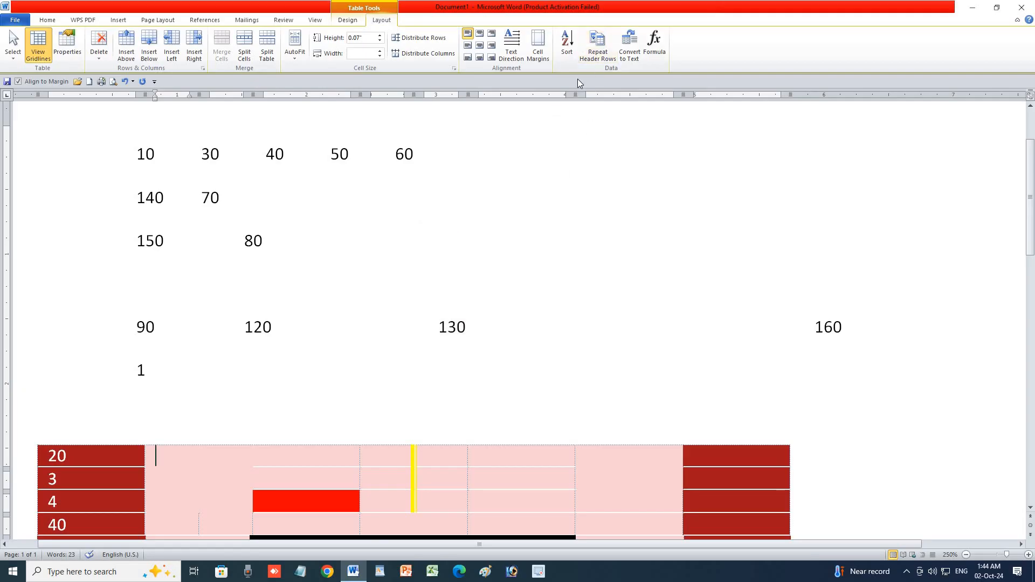
left_click(565, 47)
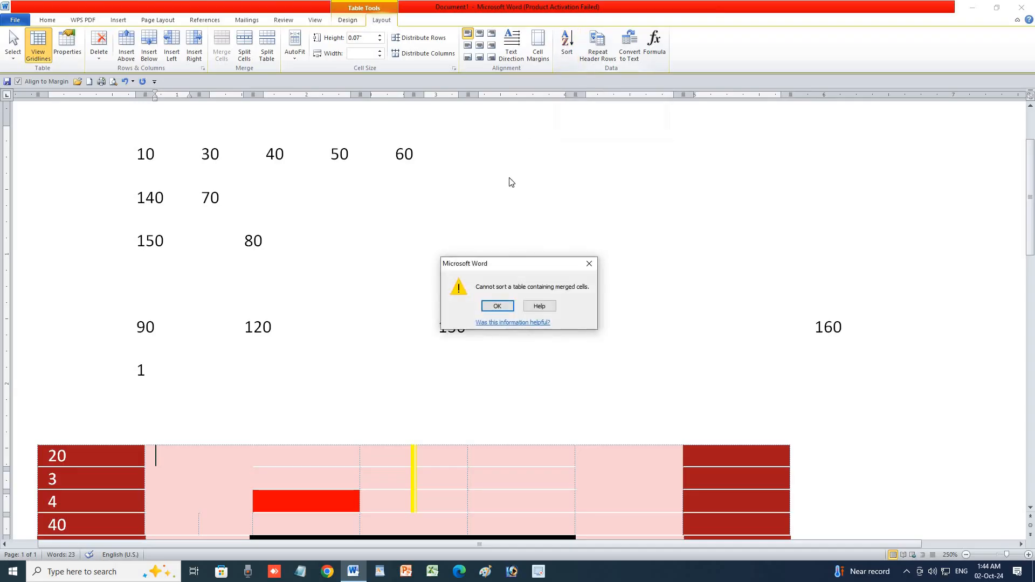
left_click(497, 305)
Step: Open the sort settings from the number 50 above the table and close them without sorting
left_click(340, 154)
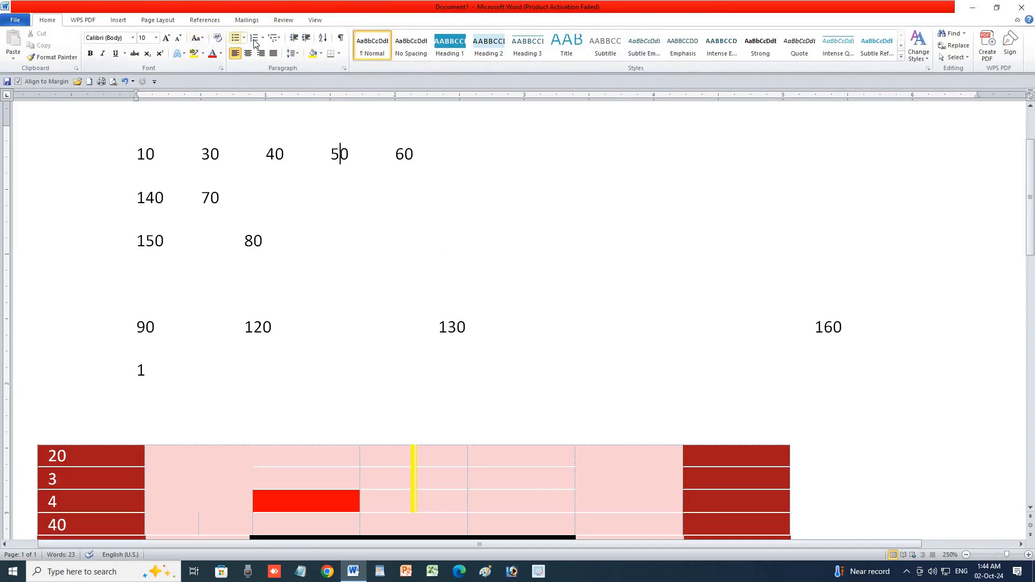
left_click(321, 39)
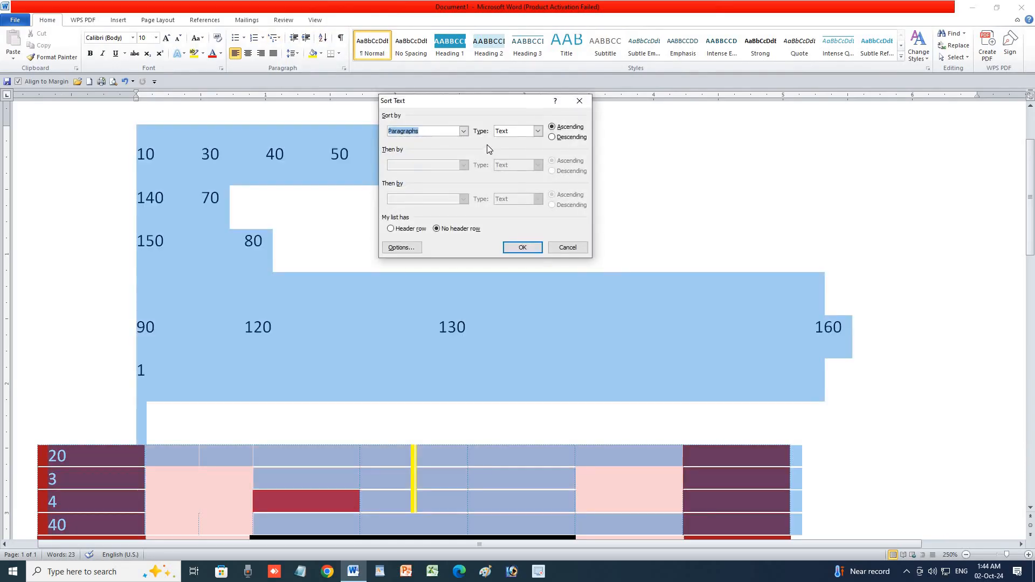
left_click(579, 101)
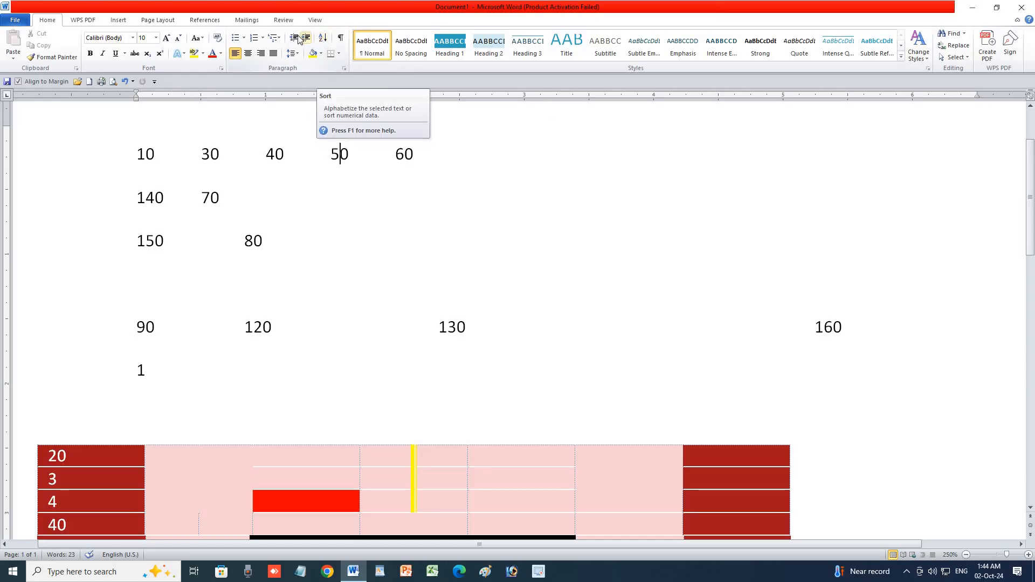
Step: Try again to sort the table, starting from a cell in its first row
left_click(241, 456)
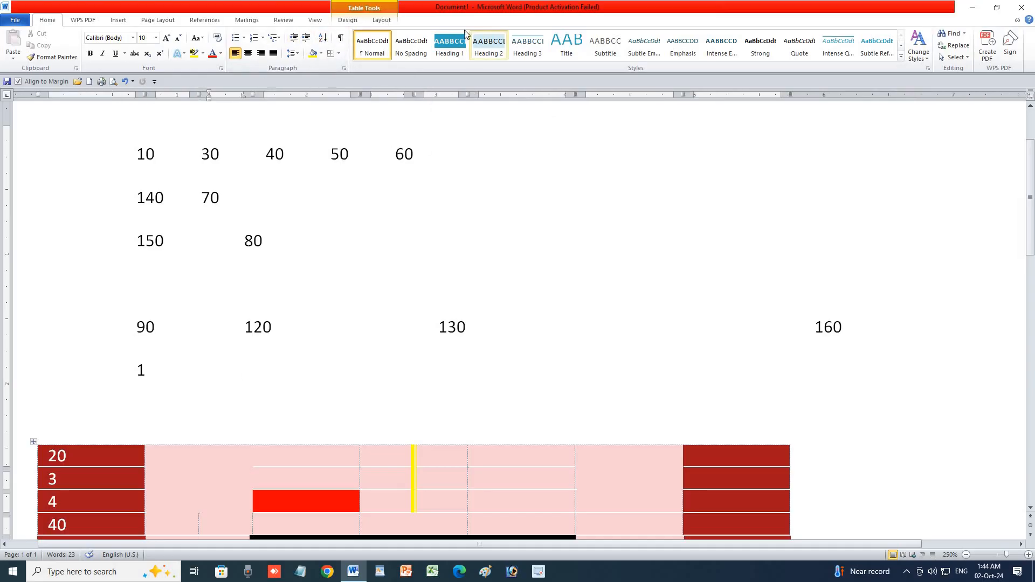
left_click(382, 21)
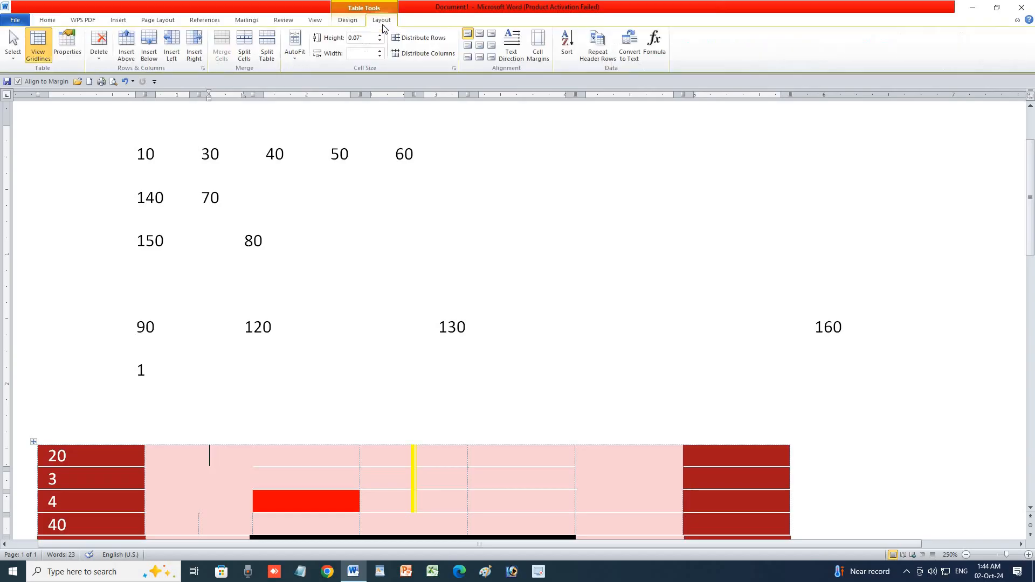
left_click(566, 46)
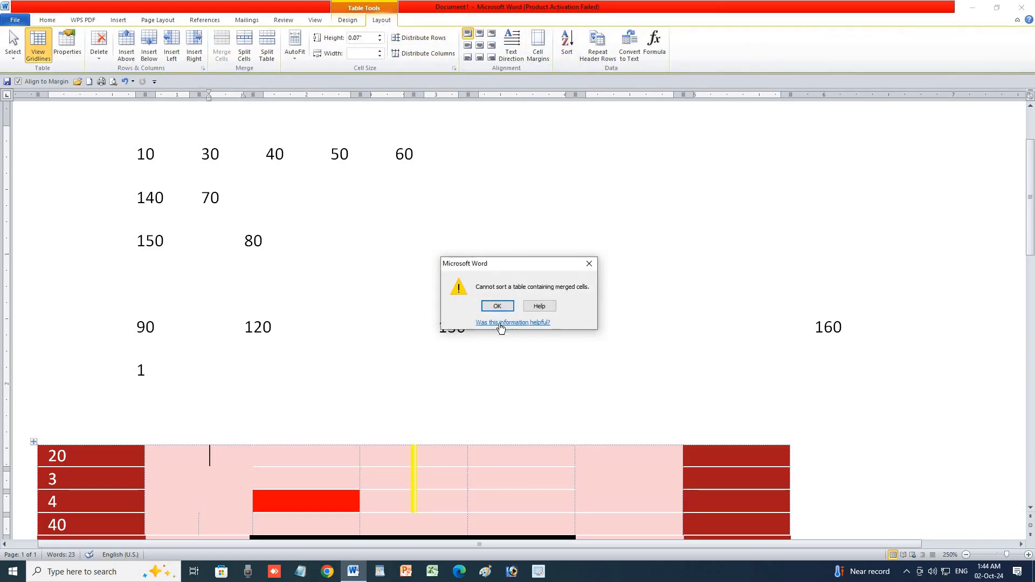
left_click(499, 305)
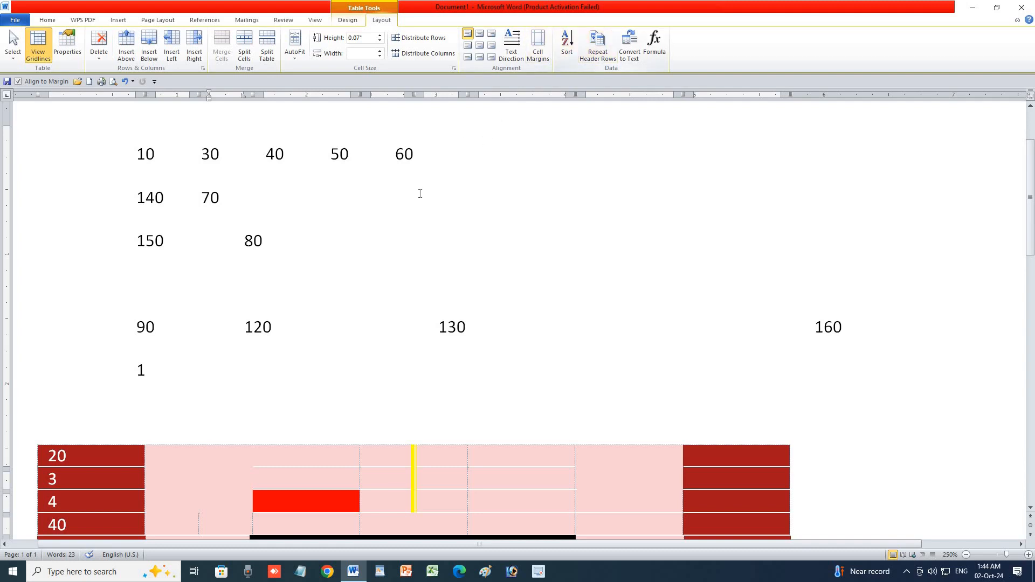
Step: Clear the whole document and insert a table with four columns and one row
key("ctrl+a")
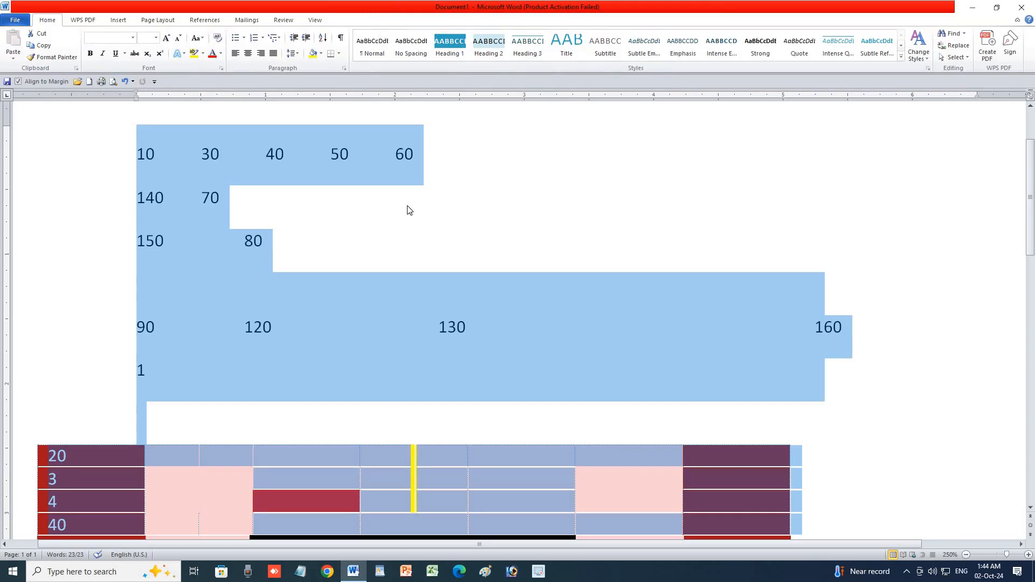
key("Delete")
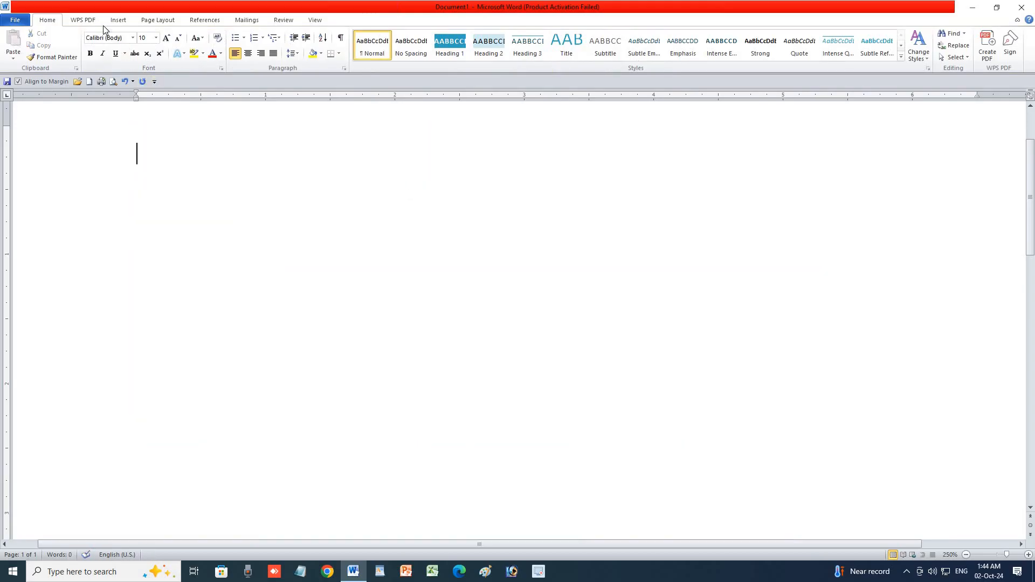
left_click(118, 20)
left_click(85, 44)
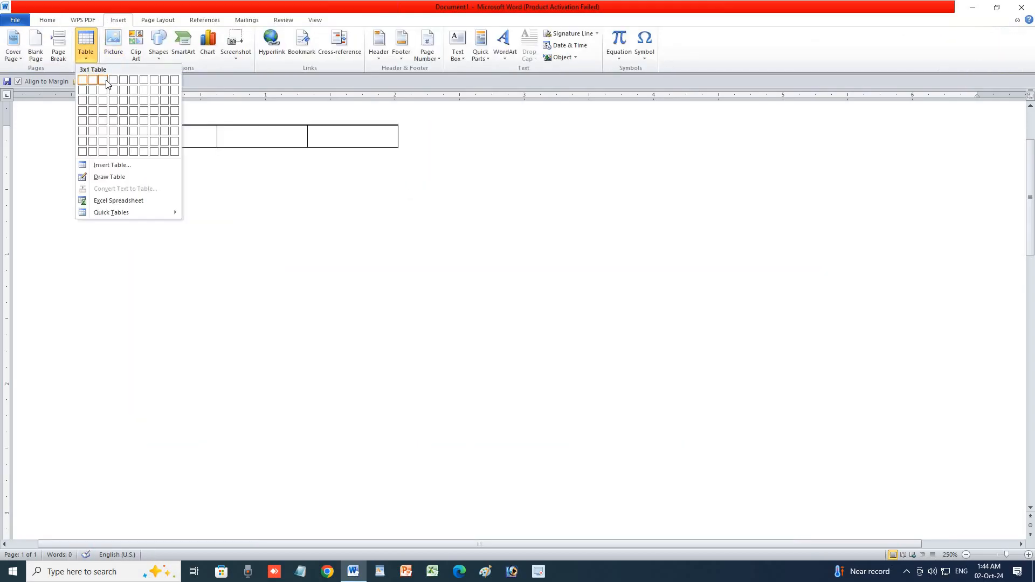
left_click(113, 80)
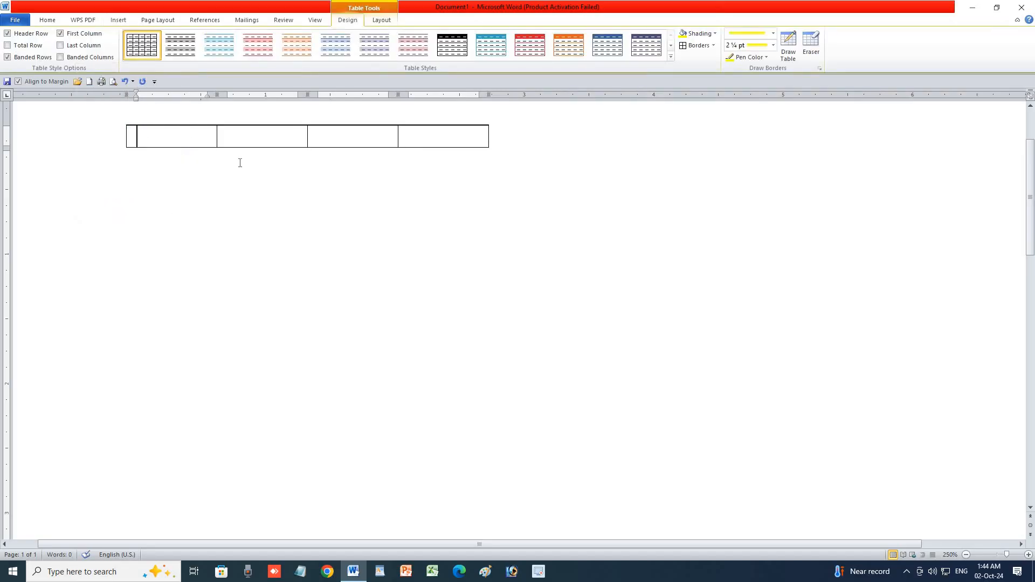
Step: Fill the table's header row with SI.NO, NAME, CLASS and BATCH TIME
type("Sl.NO")
key("Tab")
type("NAME")
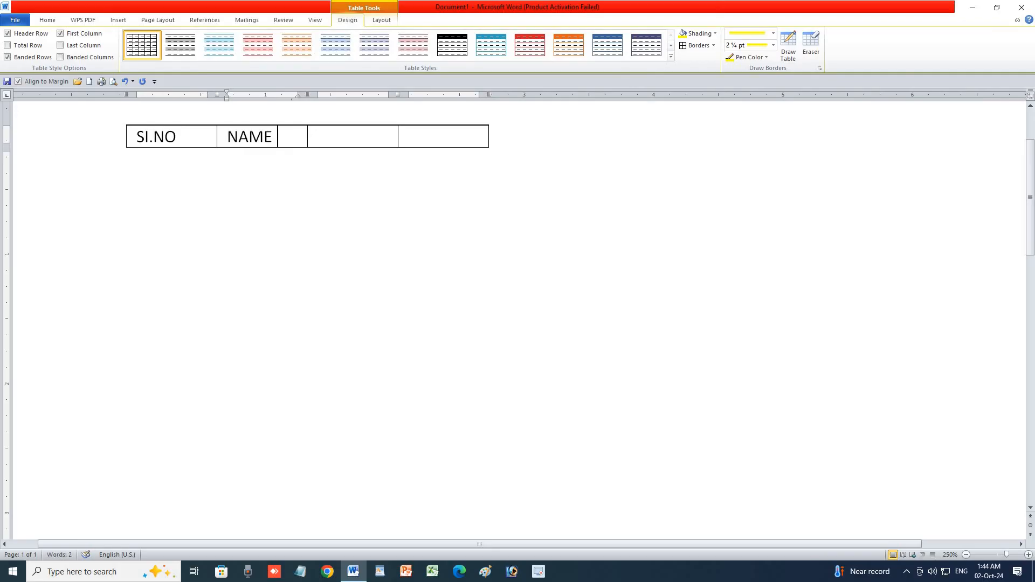
key("Tab")
type("CLASS")
key("Tab")
type("BATCH TIM")
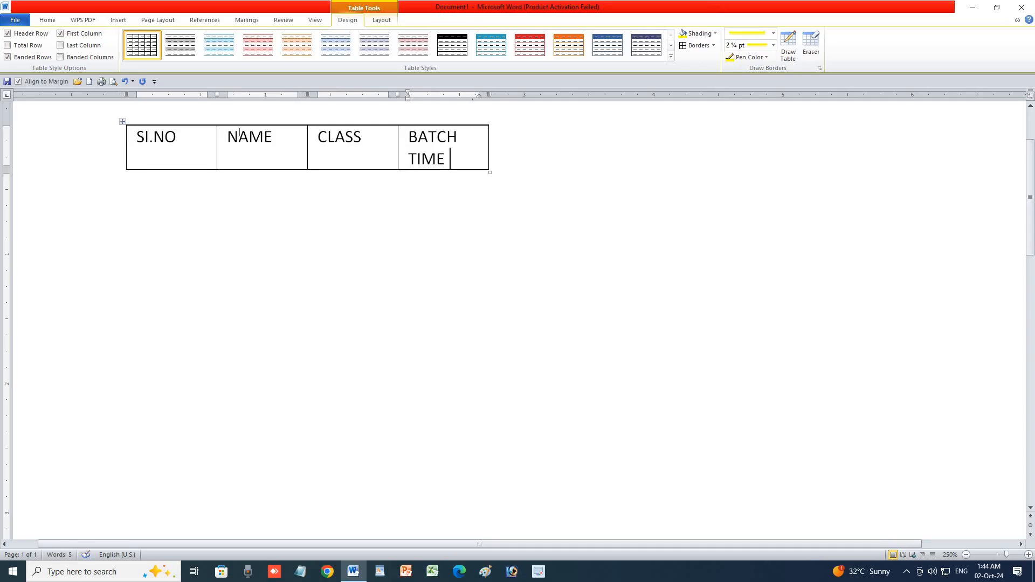
Step: Add a row below the header and apply automatic numbering to its SI.NO cell
key("Tab")
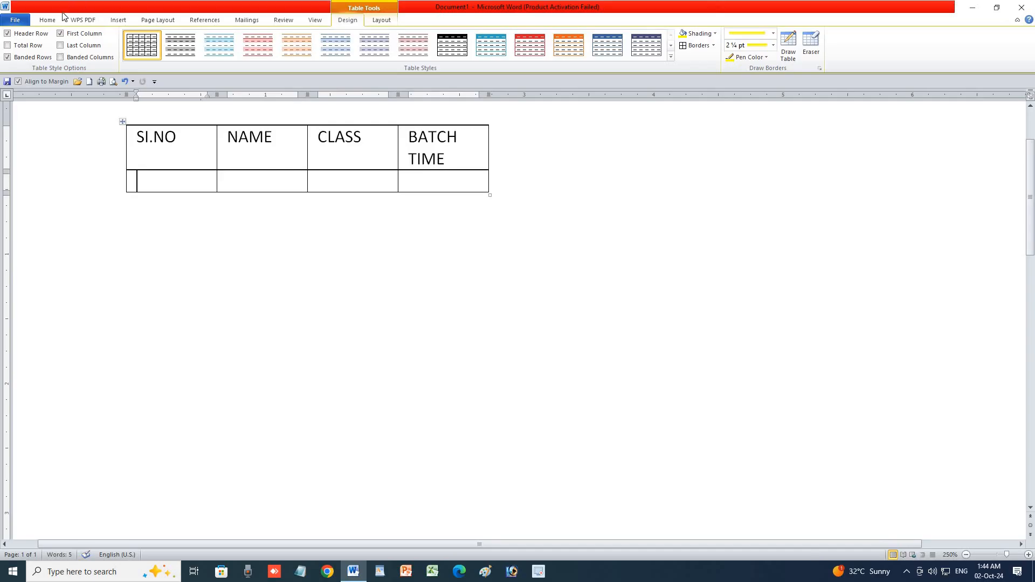
left_click(48, 20)
left_click(257, 39)
Step: Extend the table with automatically numbered empty rows up to number 59, so that it runs onto a second page
left_click(256, 179)
key("Tab")
key("Tab")
key("Tab")
key("Tab")
key("Tab")
key("Tab")
key("Tab")
key("Tab")
key("Tab")
key("Tab")
key("Tab")
key("Tab")
key("Tab")
key("Tab")
key("Tab")
key("Tab")
key("Tab")
key("Tab")
key("Tab")
key("Tab")
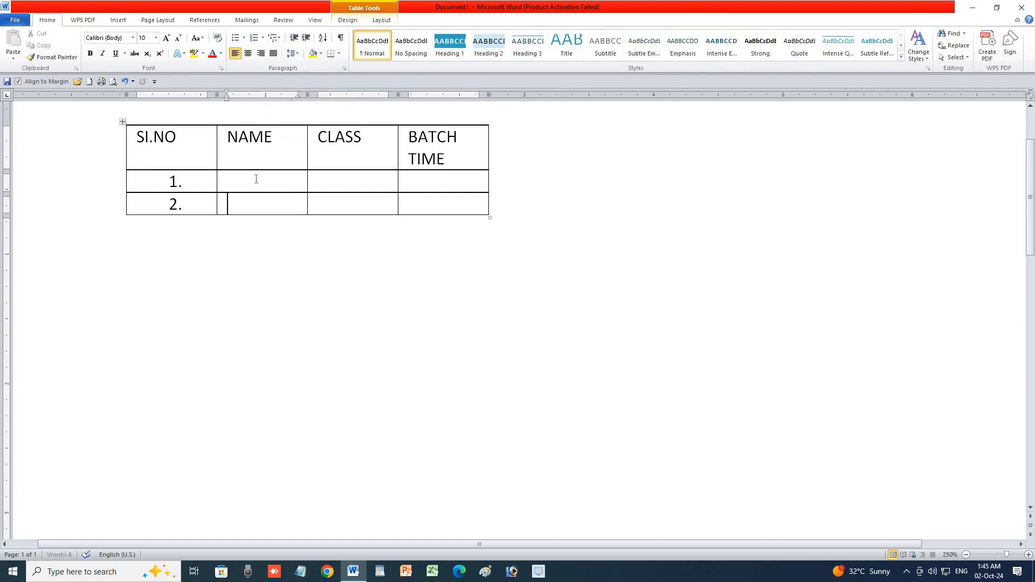
key("Tab")
key("Tab")
key("Tab")
key("Tab")
key("Tab")
key("Tab")
key("Tab")
key("Tab")
key("Tab")
key("Tab")
key("Tab")
key("Tab")
key("Tab")
key("Tab")
key("Tab")
key("Tab")
key("Tab")
key("Tab")
key("Tab")
key("Tab")
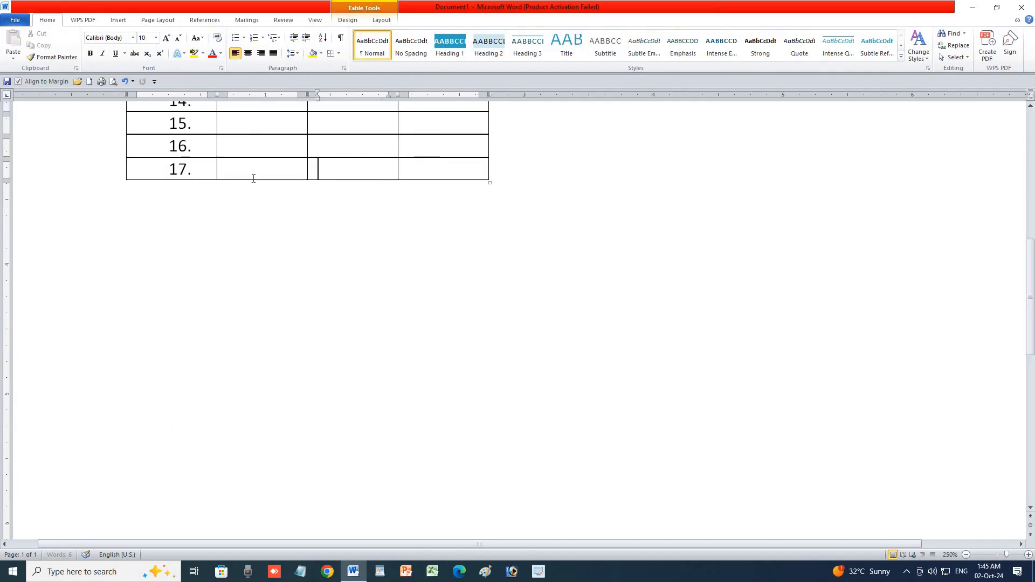
key("Tab")
key("Tab")
key("Tab")
key("Tab")
key("Tab")
key("Tab")
key("Tab")
key("Tab")
key("Tab")
key("Tab")
key("Tab")
key("Tab")
key("Tab")
key("Tab")
key("Tab")
key("Tab")
key("Tab")
key("Tab")
key("Tab")
key("Tab")
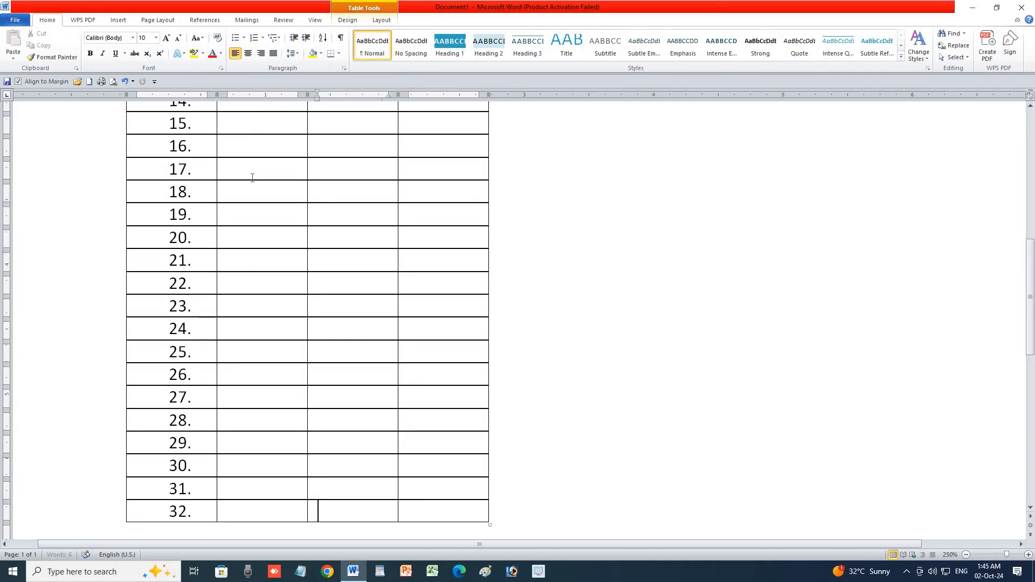
key("Tab")
key("Tab")
key("Tab")
key("Tab")
key("Tab")
key("Tab")
key("Tab")
key("Tab")
key("Tab")
key("Tab")
key("Tab")
key("Tab")
key("Tab")
key("Tab")
key("Tab")
key("Tab")
key("Tab")
key("Tab")
key("Tab")
key("Tab")
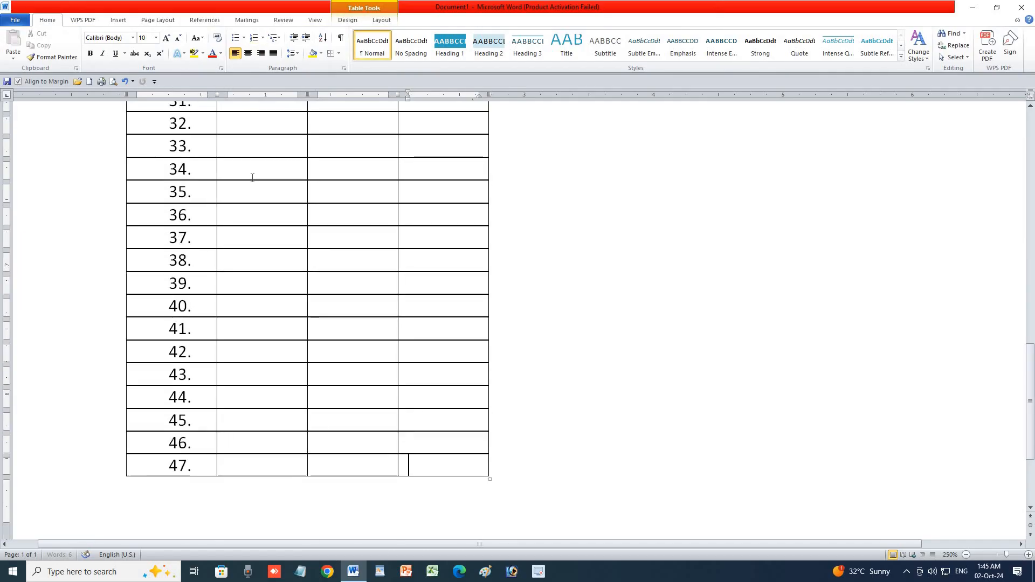
key("Tab")
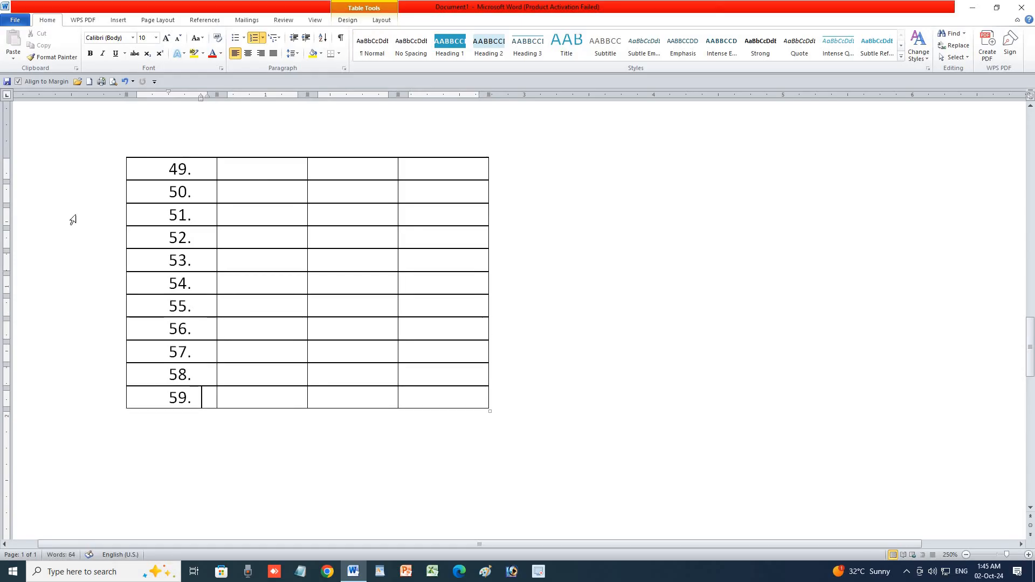
Step: Examine the table at the page break and in row 49 for column headings on the second page
scroll(199, 290, "up", 3)
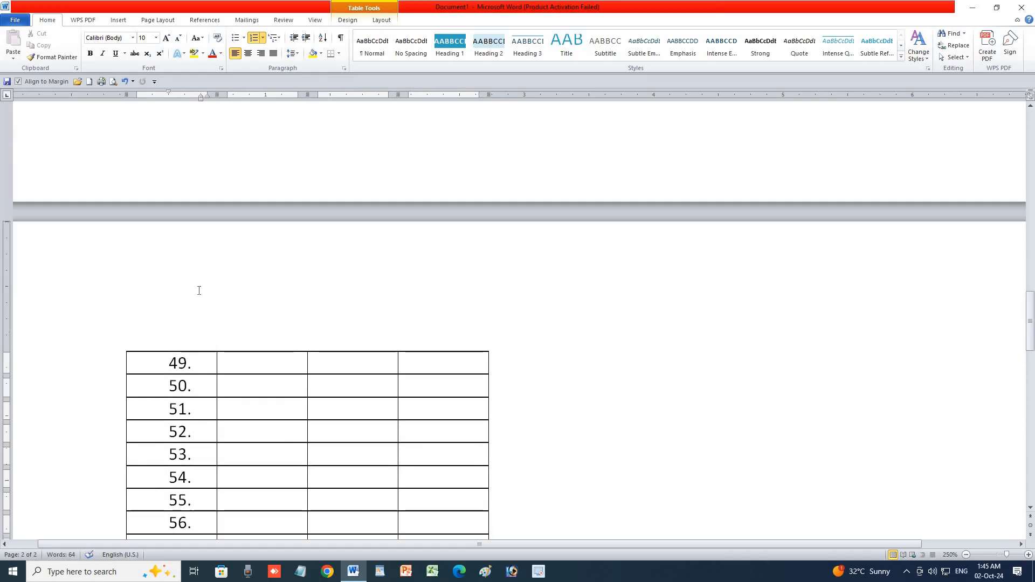
scroll(210, 295, "up", 4)
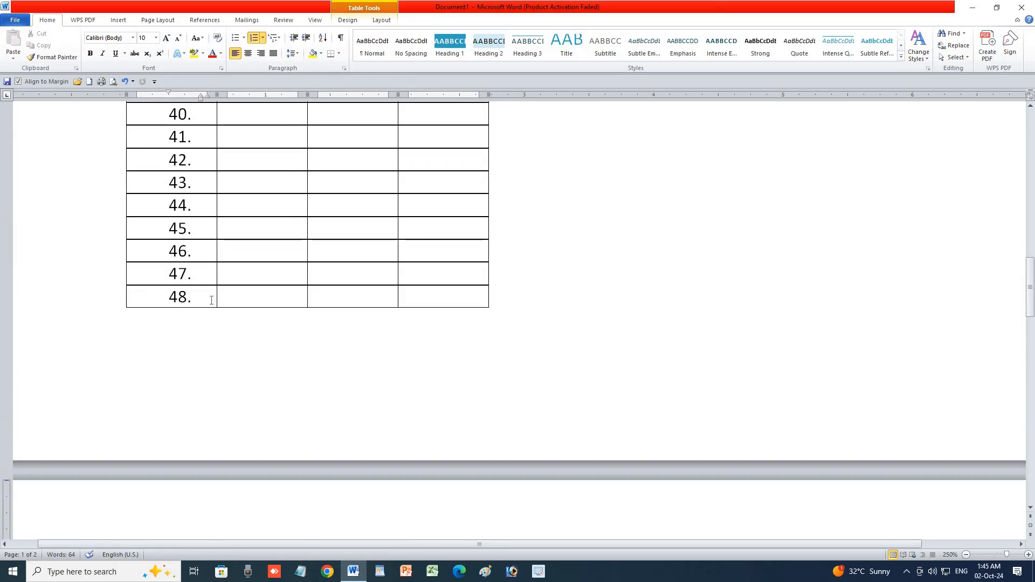
scroll(196, 323, "down", 4)
scroll(182, 332, "down", 1)
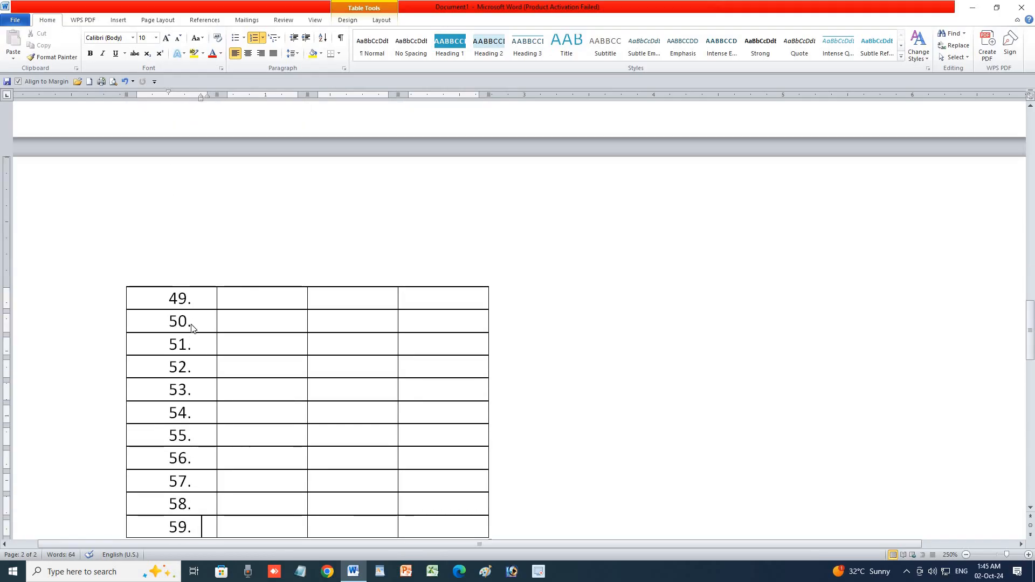
left_click(277, 298)
left_click(383, 301)
key("Tab")
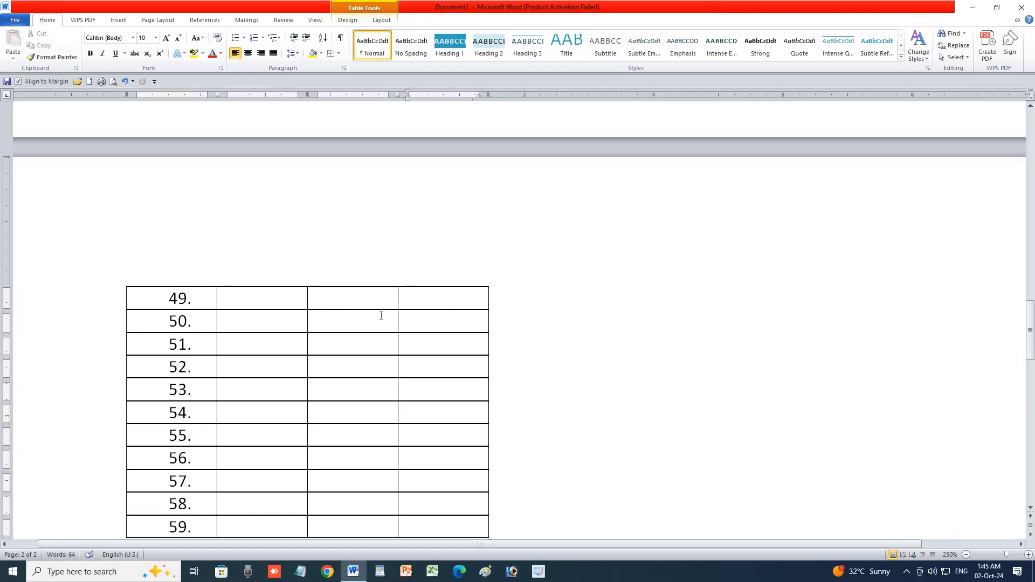
Step: Make the table's header row repeat on every page and check the start of the second page
scroll(381, 316, "up", 9)
scroll(341, 185, "up", 7)
scroll(323, 162, "up", 5)
left_click(378, 22)
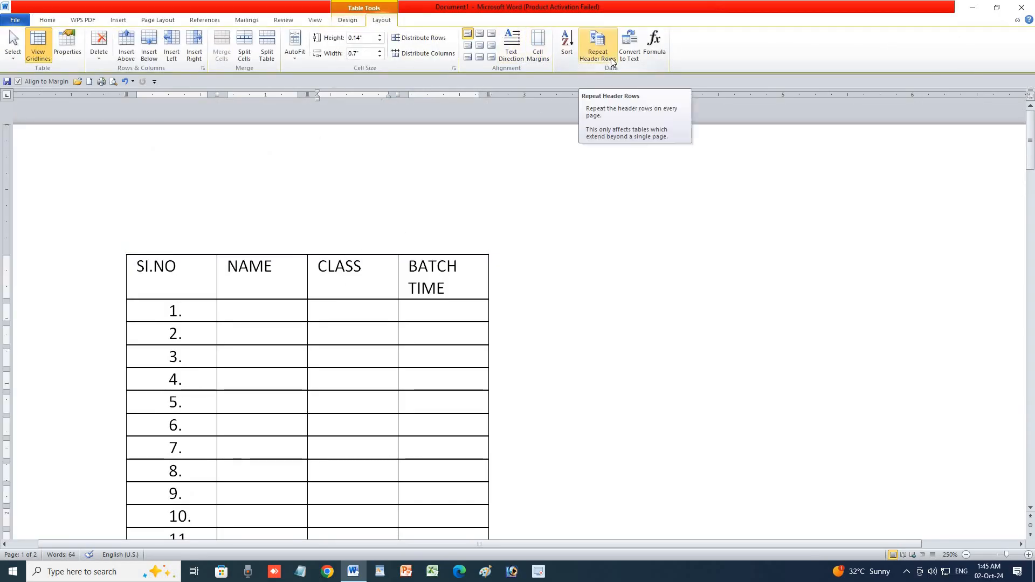
left_click(610, 59)
scroll(400, 325, "down", 4)
scroll(399, 325, "down", 15)
Step: Extend the table with automatically numbered empty rows up to number 102, so that it runs onto a third page
left_click(261, 460)
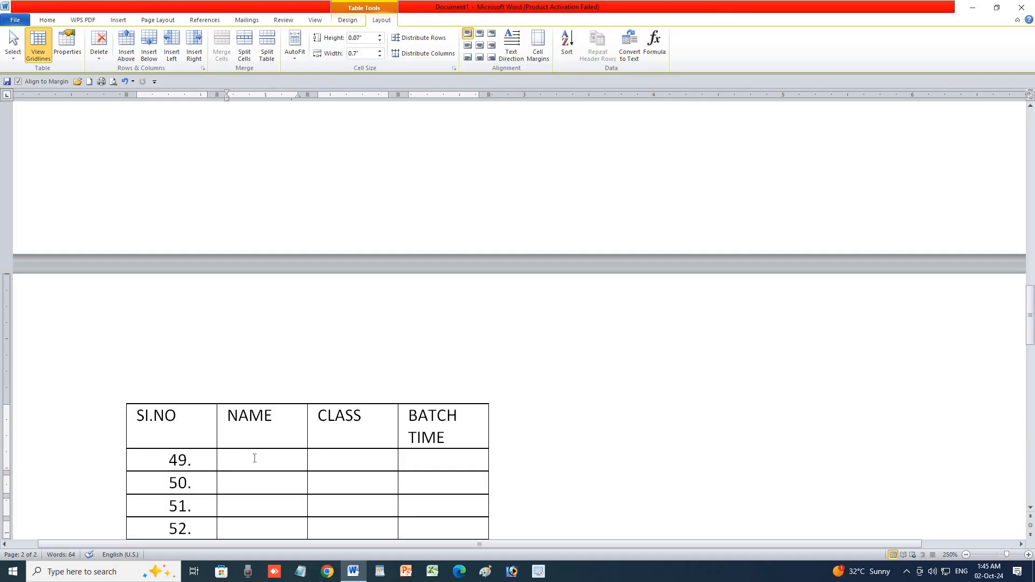
scroll(270, 490, "down", 5)
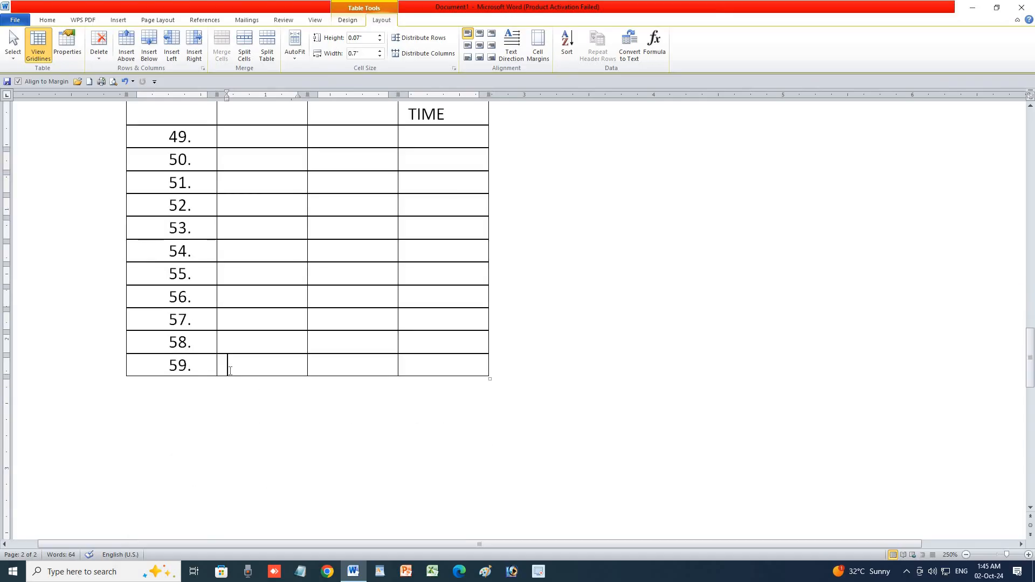
key("Tab")
key("Tab")
key("Tab")
key("Tab")
key("Tab")
key("Tab")
key("Tab")
key("Tab")
key("Tab")
key("Tab")
key("Tab")
key("Tab")
key("Tab")
key("Tab")
key("Tab")
key("Tab")
key("Tab")
key("Tab")
key("Tab")
key("Tab")
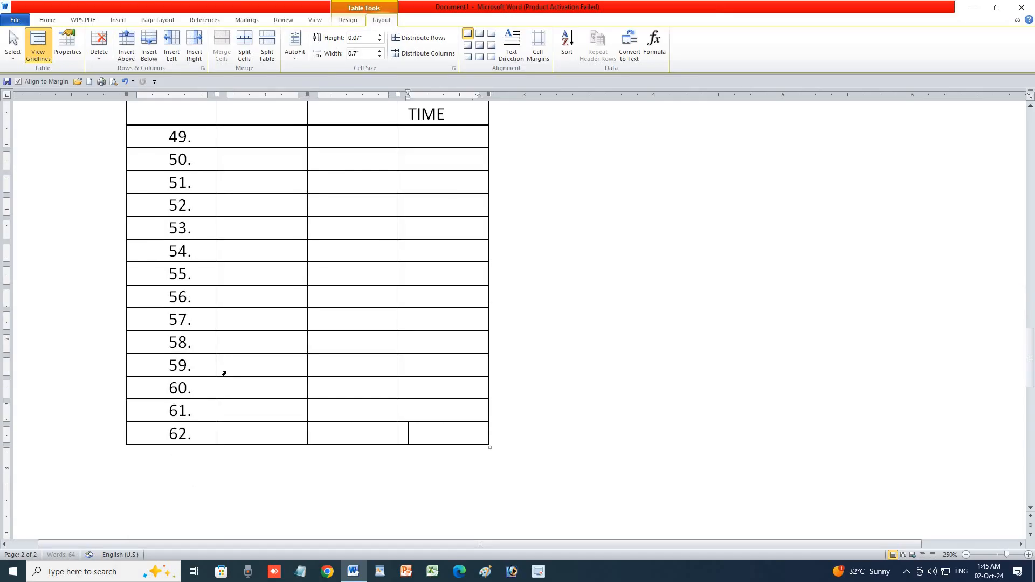
left_click(227, 372)
key("Tab")
key("Tab")
key("Tab")
key("Tab")
key("Tab")
key("Tab")
key("Tab")
key("Tab")
key("Tab")
key("Tab")
key("Tab")
key("Tab")
key("Tab")
key("Tab")
key("Tab")
key("Tab")
key("Tab")
key("Tab")
key("Tab")
key("Tab")
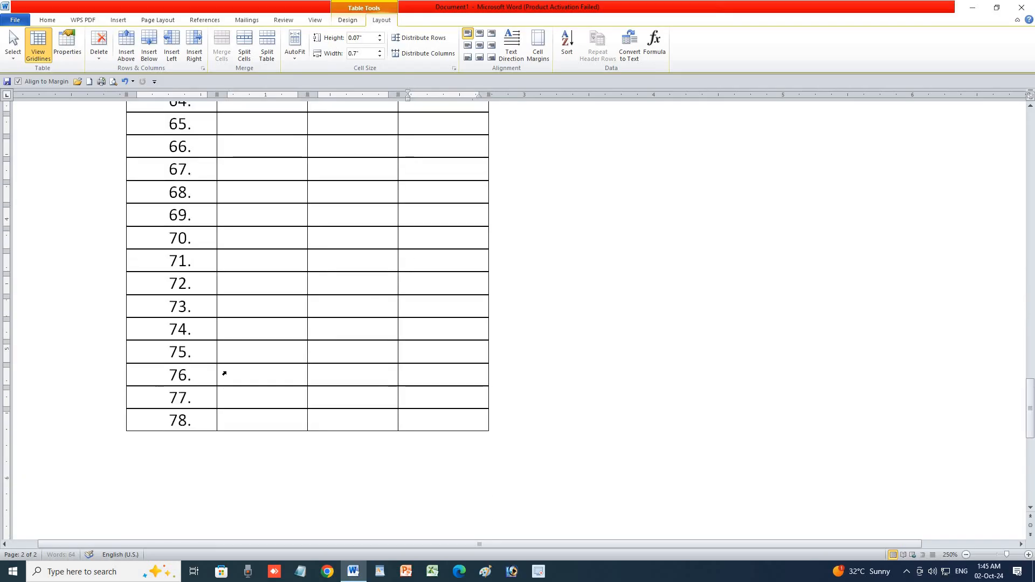
key("Tab")
key("Tab")
key("Tab")
key("Tab")
key("Tab")
key("Tab")
key("Tab")
key("Tab")
key("Tab")
key("Tab")
key("Tab")
key("Tab")
key("Tab")
key("Tab")
key("Tab")
key("Tab")
key("Tab")
key("Tab")
key("Tab")
key("Tab")
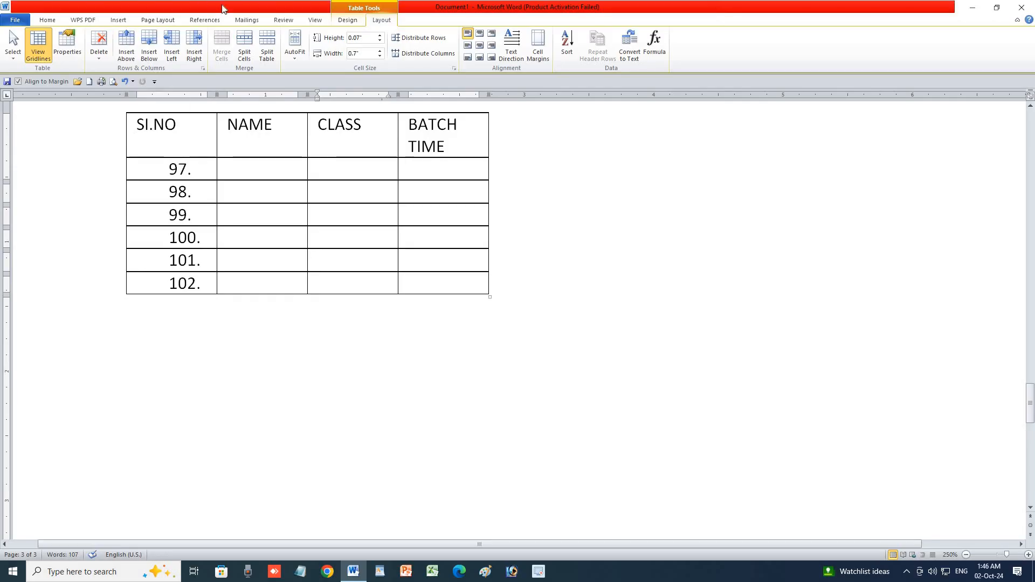
Step: Select the entire document content and delete it, including the numbered table
left_click(119, 22)
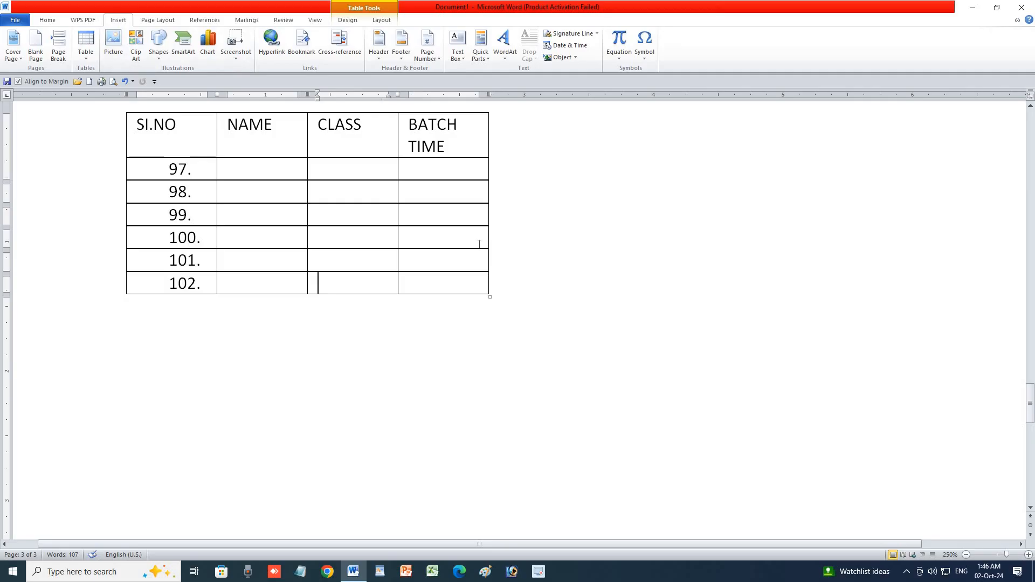
key("ctrl+a")
key("ctrl+End")
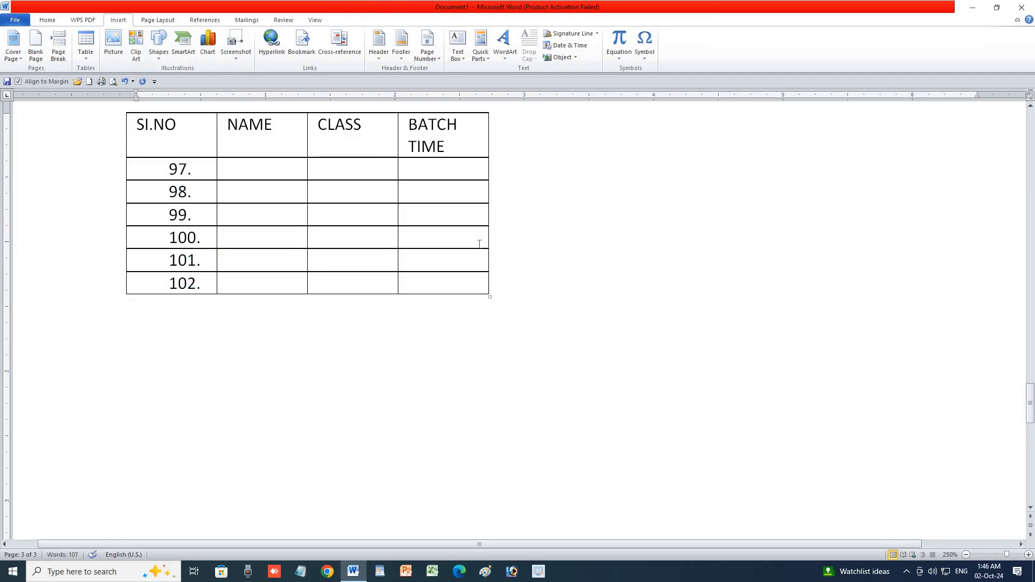
left_click(456, 197)
key("ctrl+a")
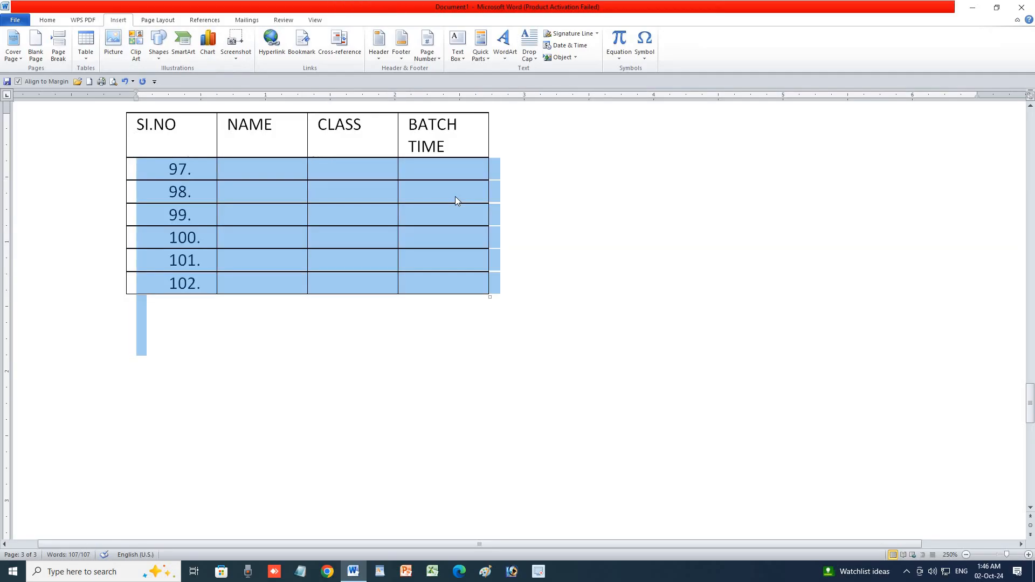
key("Delete")
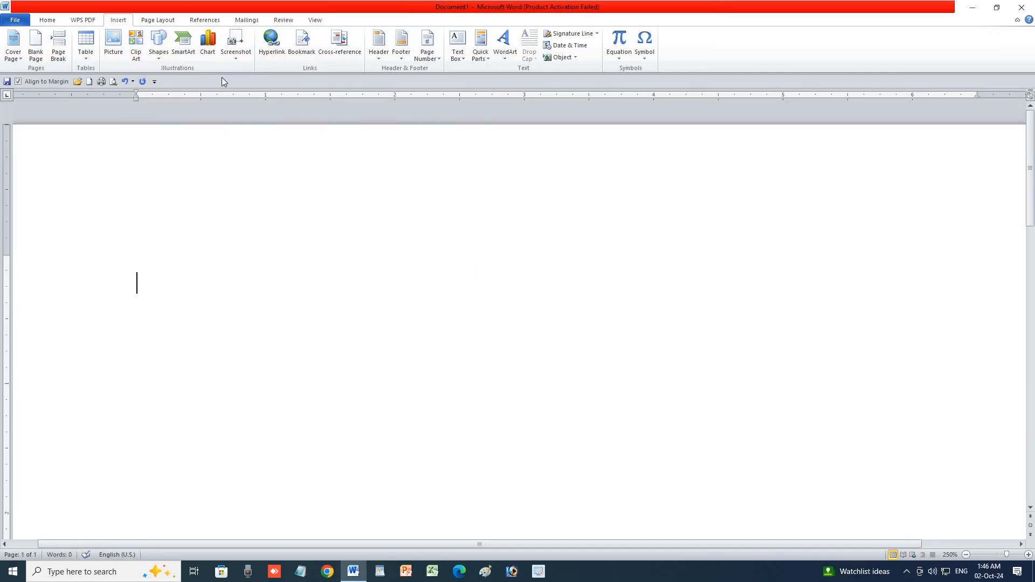
Step: Insert the portrait photo from file into the empty document
left_click(113, 54)
double_click(183, 105)
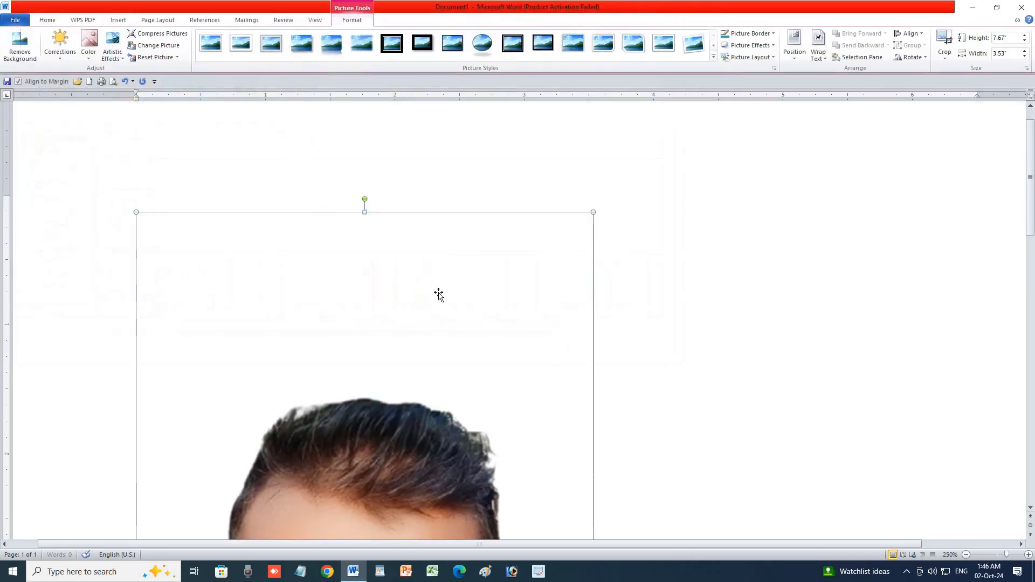
scroll(286, 233, "down", 10)
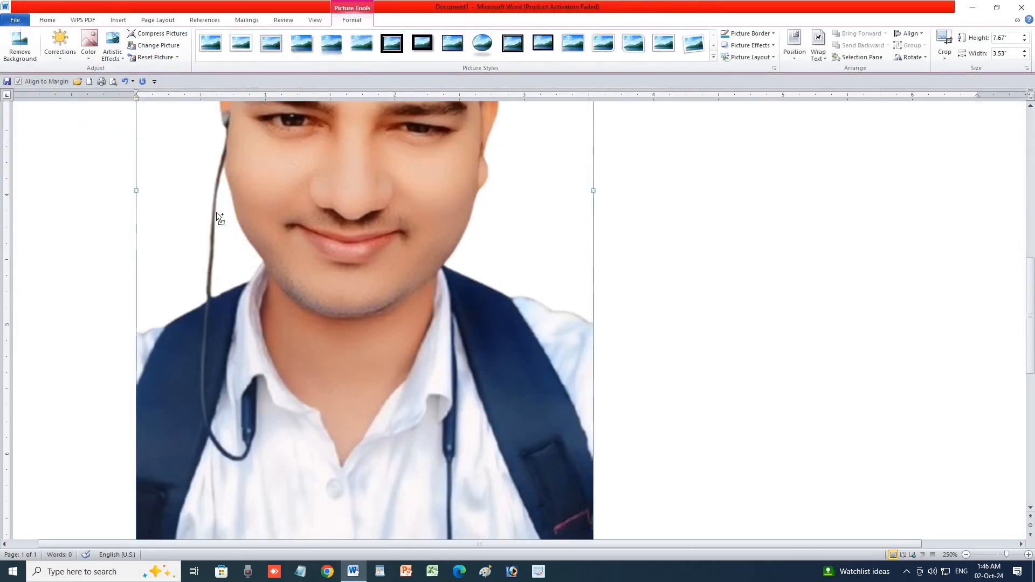
key("ctrl+s")
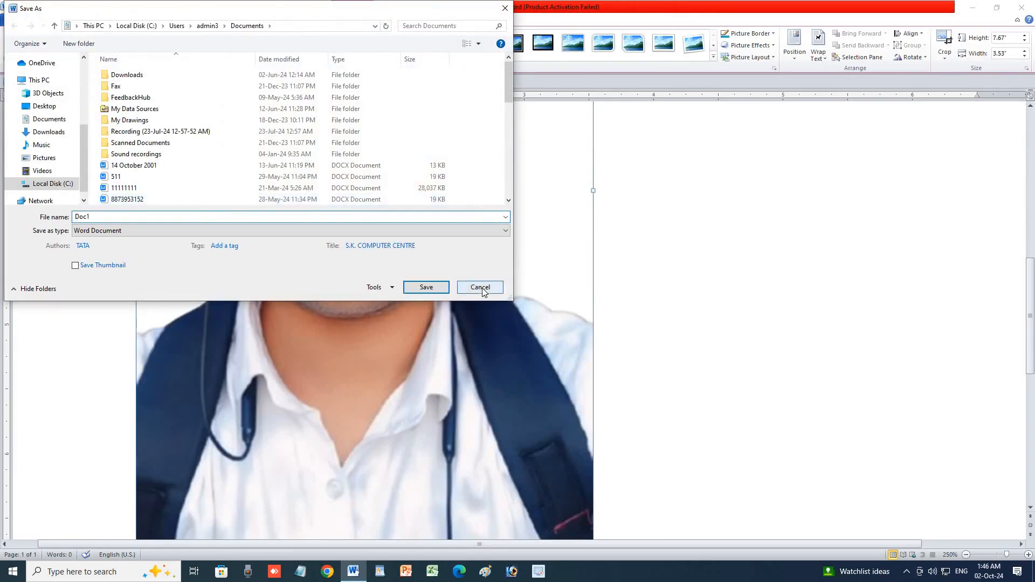
left_click(480, 287)
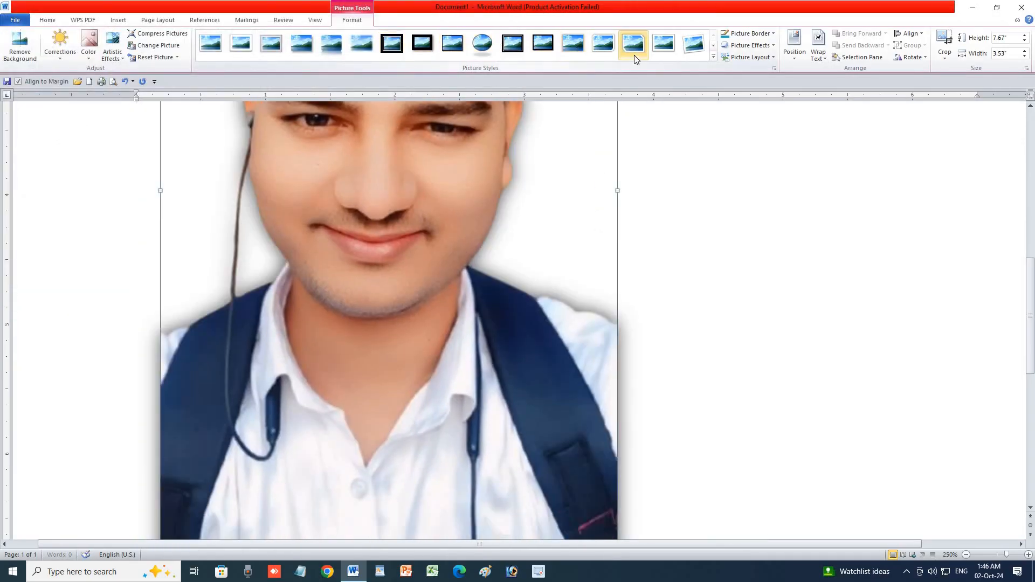
Step: Give the photo the white-framed style with snipped diagonal corners and resize it to about 2.89" high by 3.02" wide
left_click(966, 555)
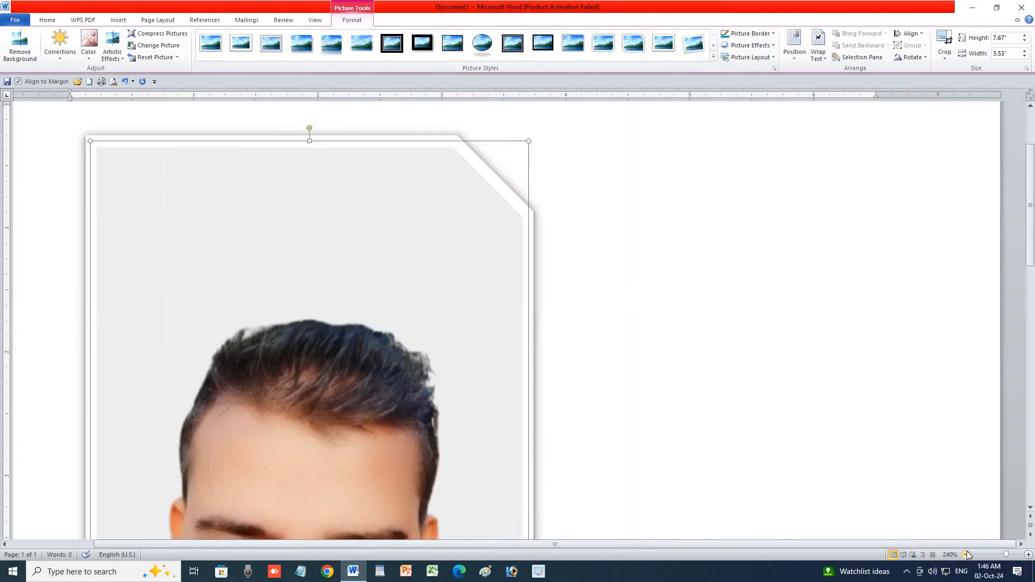
scroll(722, 527, "down", 2)
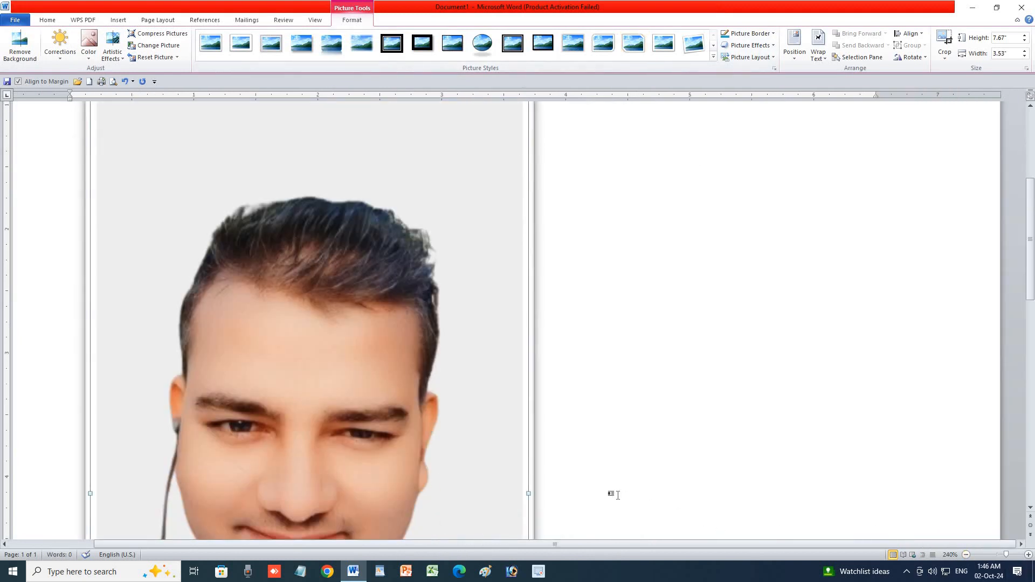
scroll(360, 377, "up", 2)
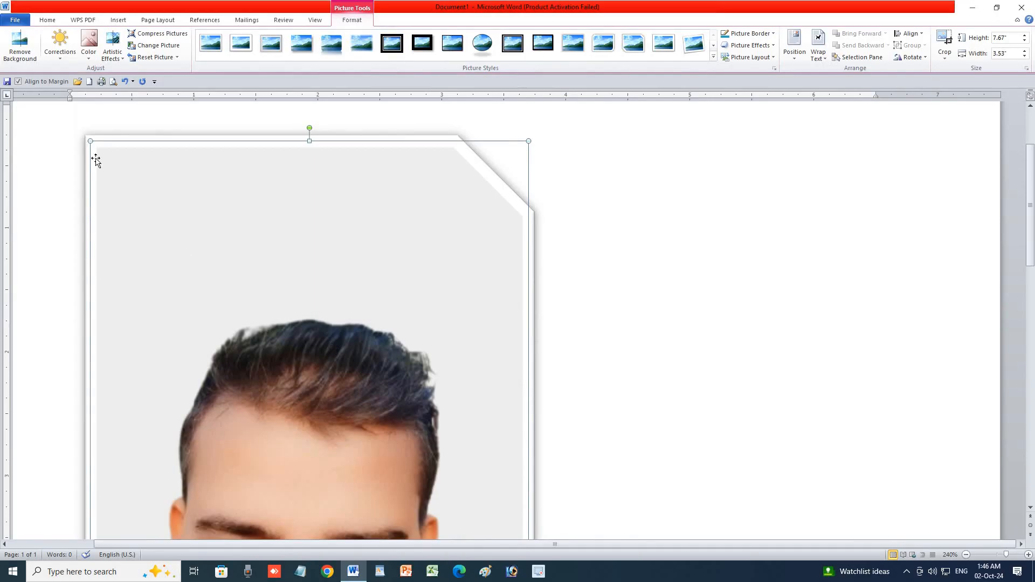
left_click_drag(86, 141, 257, 441)
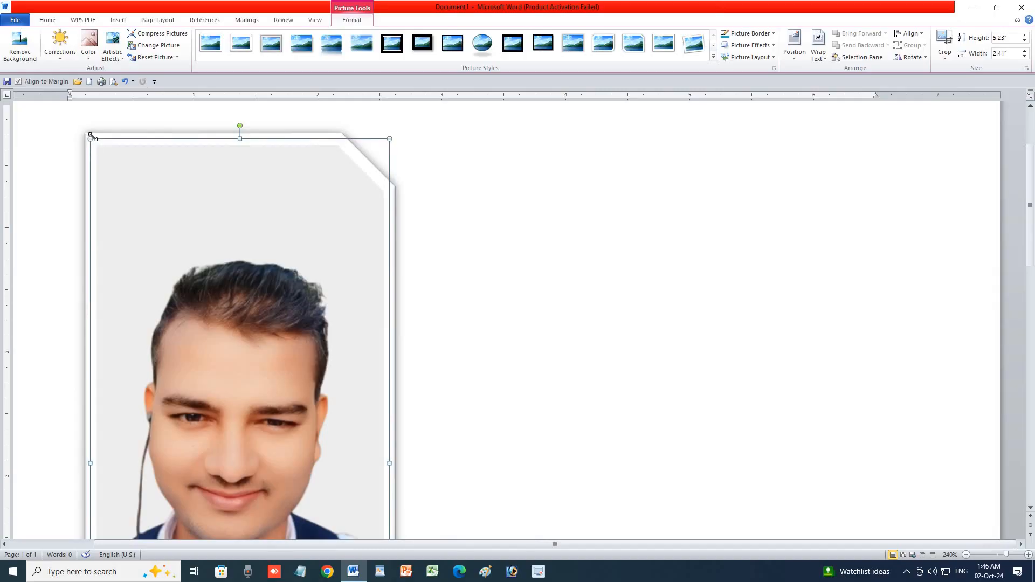
left_click_drag(93, 136, 167, 364)
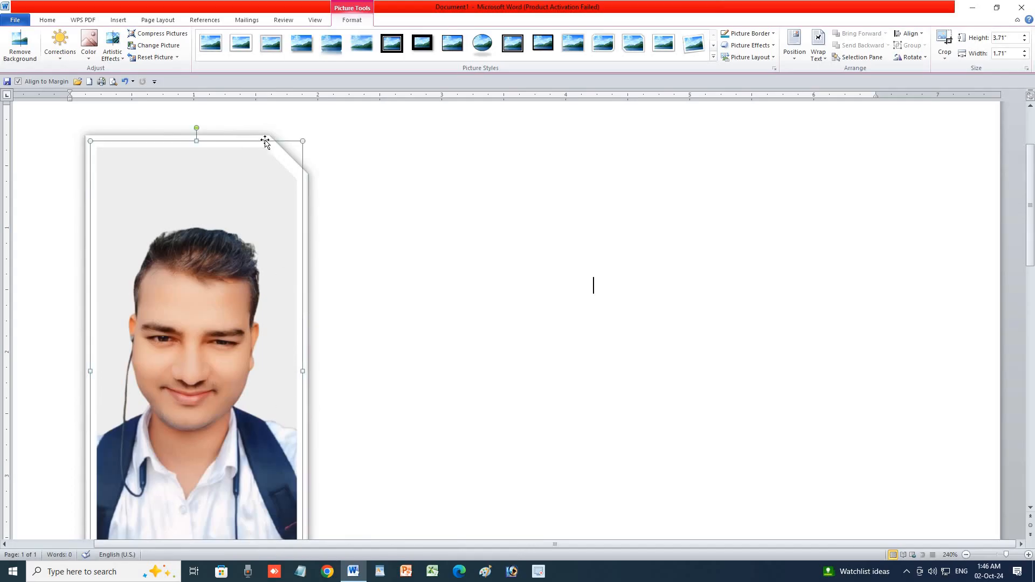
left_click_drag(301, 149, 176, 409)
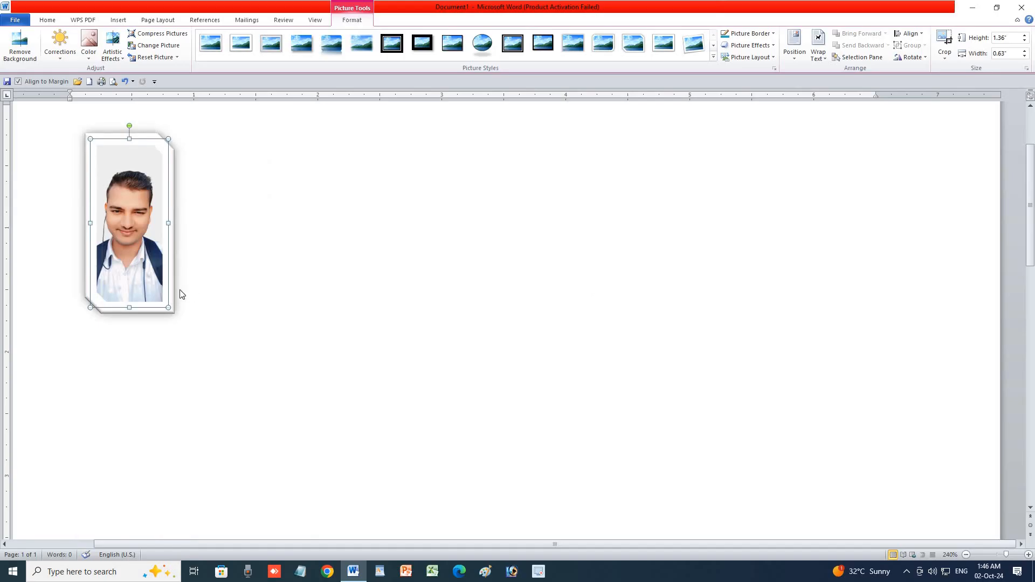
left_click_drag(170, 222, 465, 291)
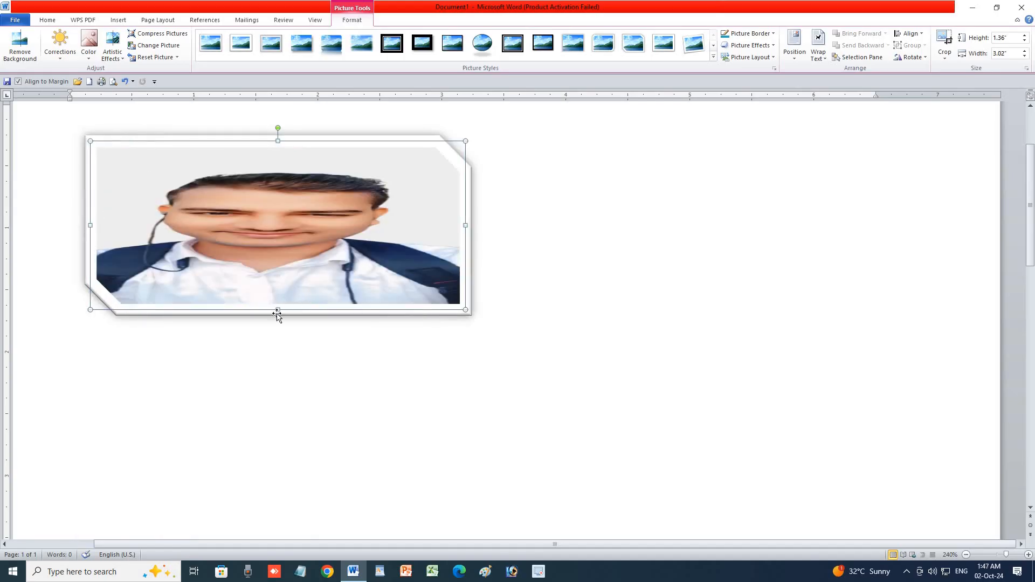
left_click_drag(278, 315, 276, 496)
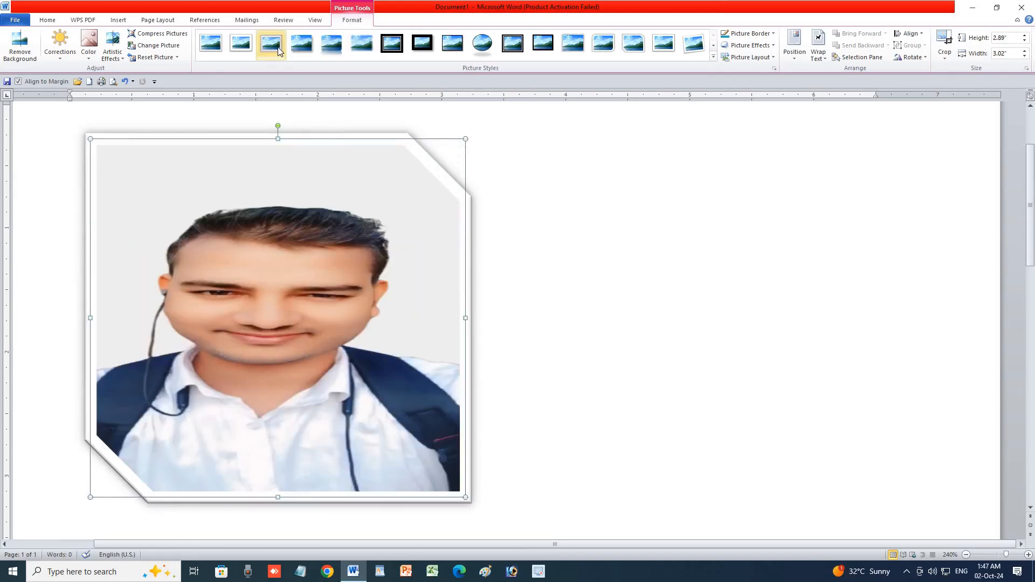
Step: Change the photo to a drop-shadow picture style and remove its background, keeping the automatically marked area
left_click(228, 52)
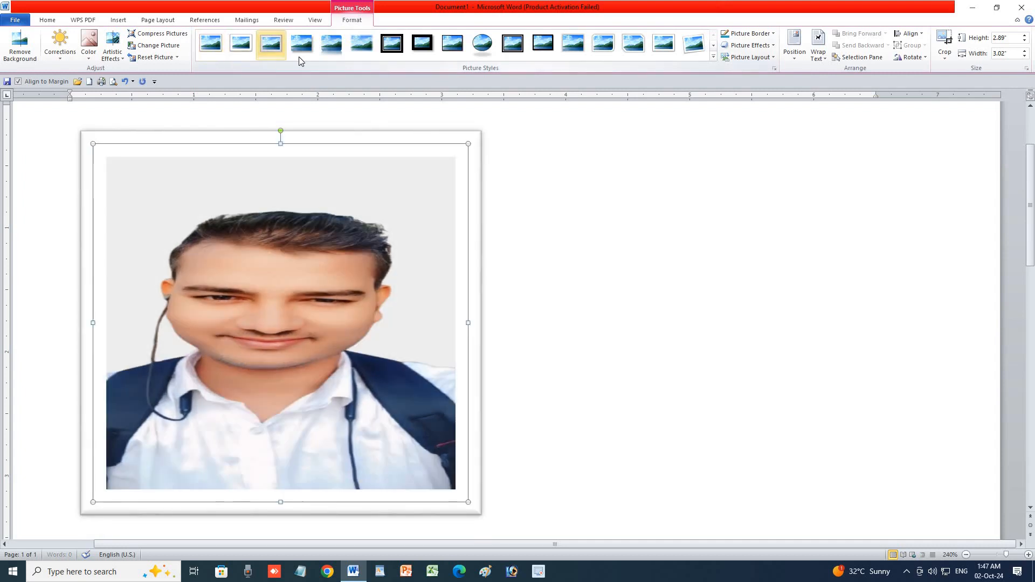
left_click(20, 49)
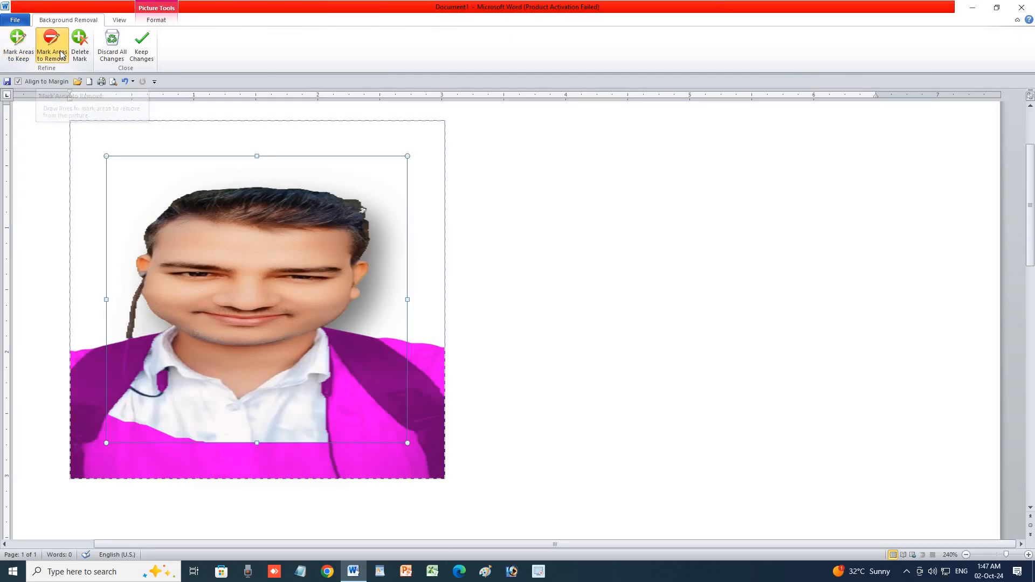
left_click(141, 54)
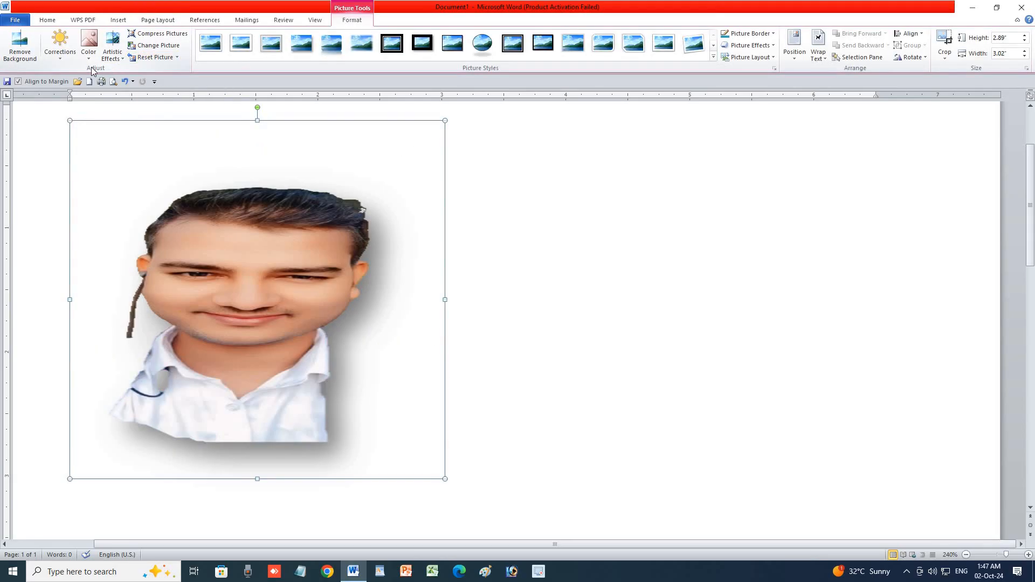
Step: Sharpen the photo by one preset and apply the brightest brightness and contrast preset in the fourth row
left_click(51, 49)
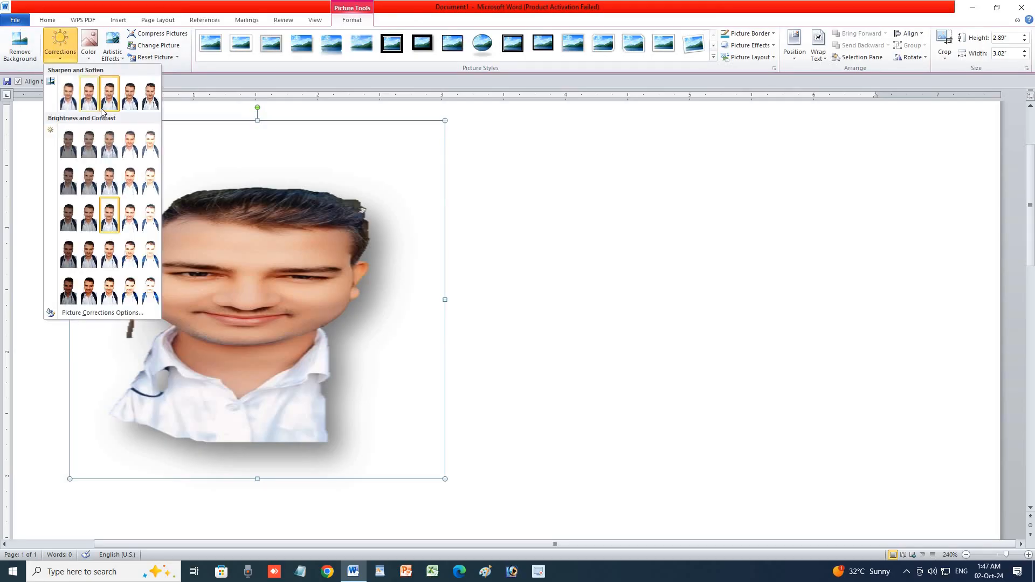
left_click(134, 104)
left_click(64, 49)
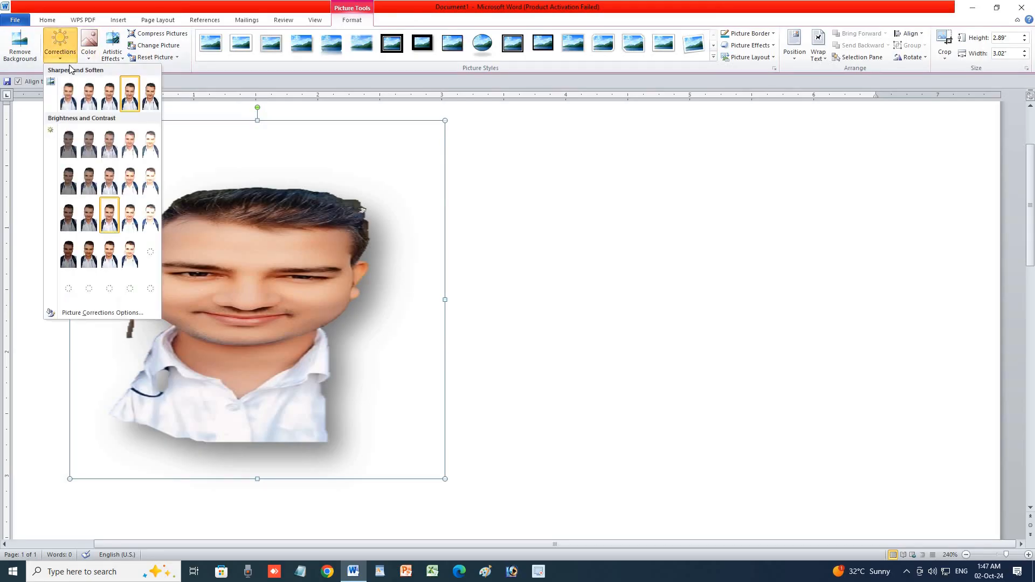
left_click(69, 143)
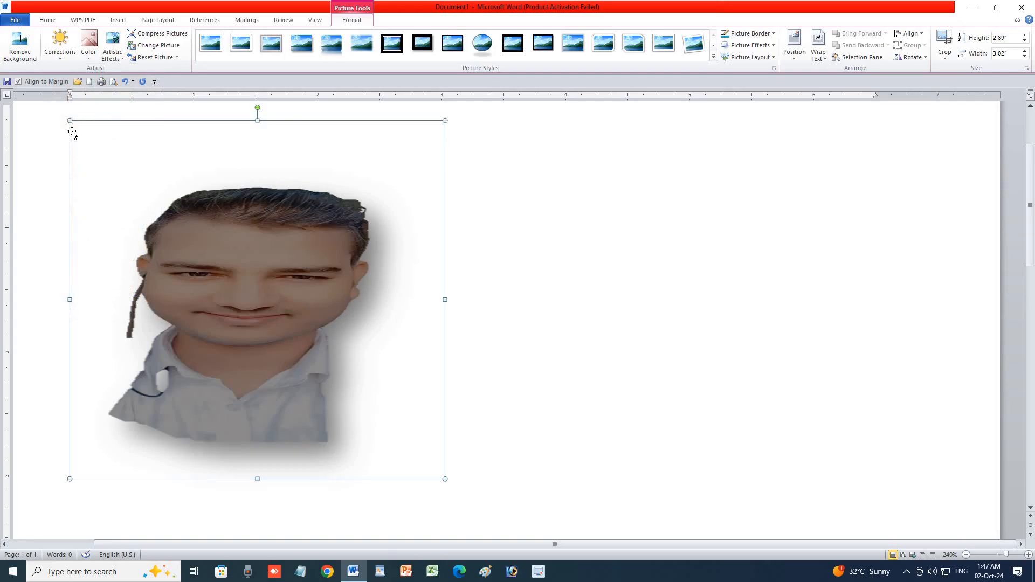
left_click(60, 48)
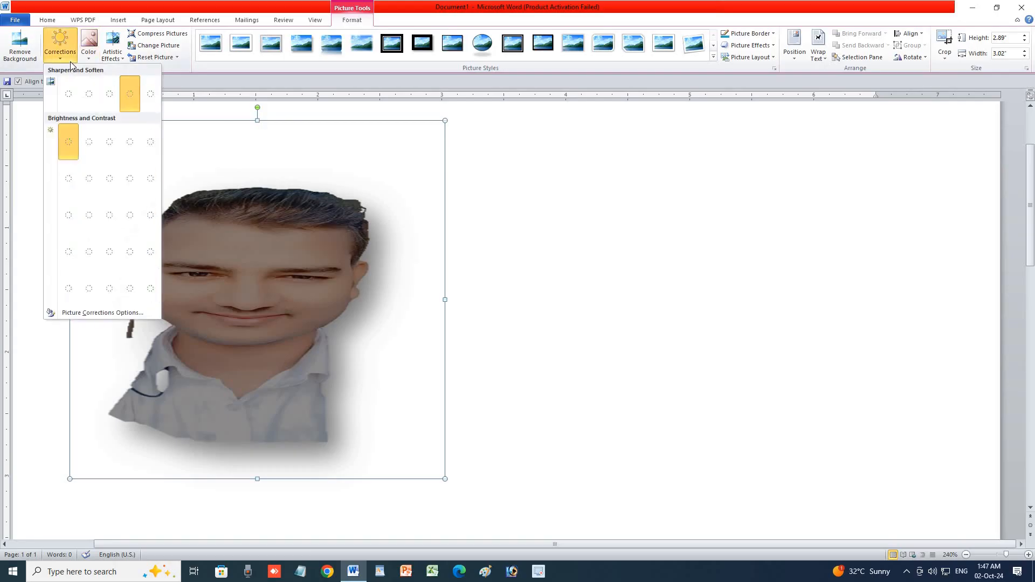
left_click(150, 248)
Step: Recolor the photo in light blue and apply the Glow Edges artistic effect
left_click(91, 48)
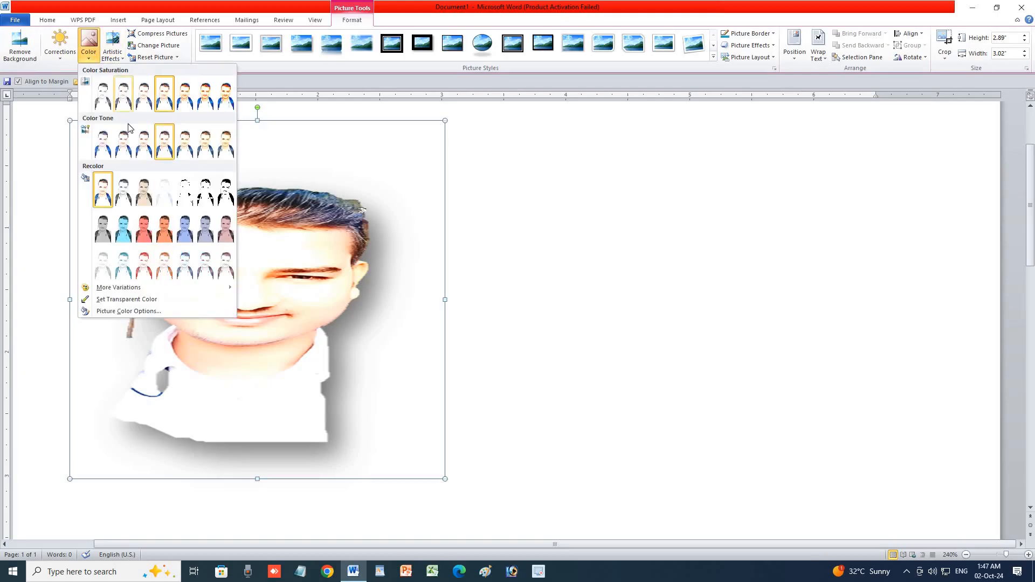
left_click(131, 231)
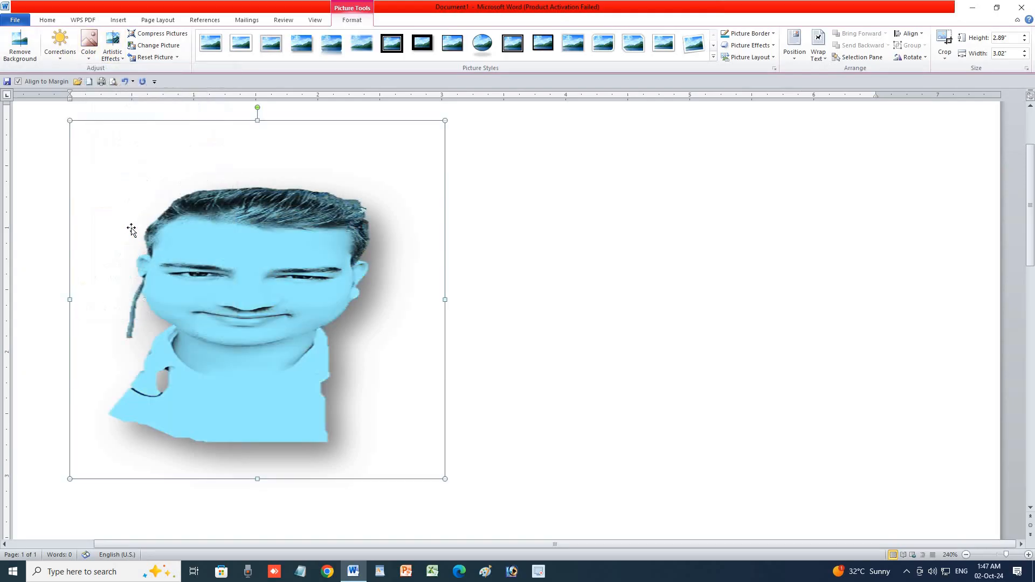
left_click(112, 56)
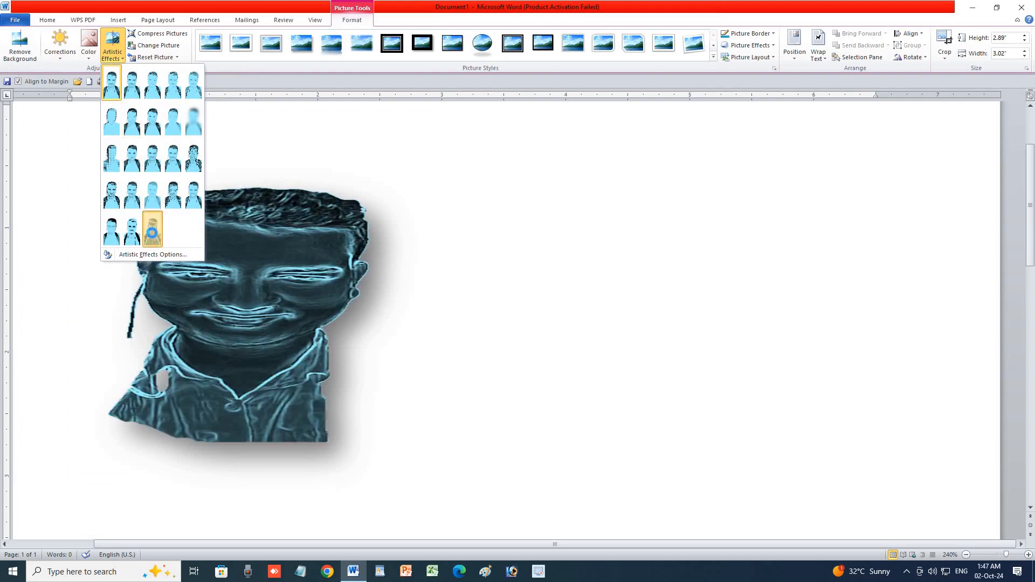
left_click(152, 232)
Step: Recolor the photo with the light bluish-purple variation and apply the Paint Brush artistic effect
left_click(88, 45)
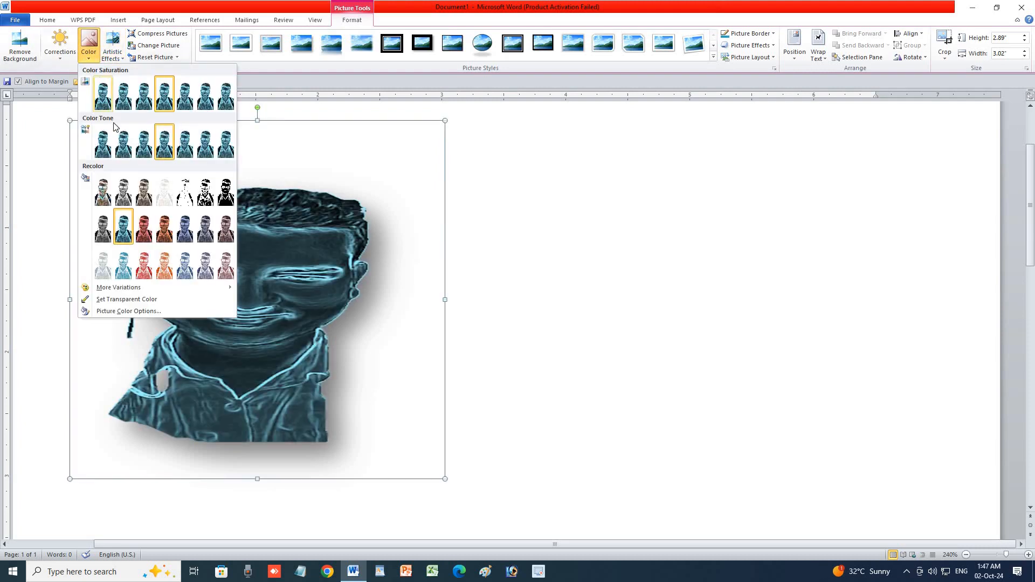
left_click(207, 264)
left_click(112, 45)
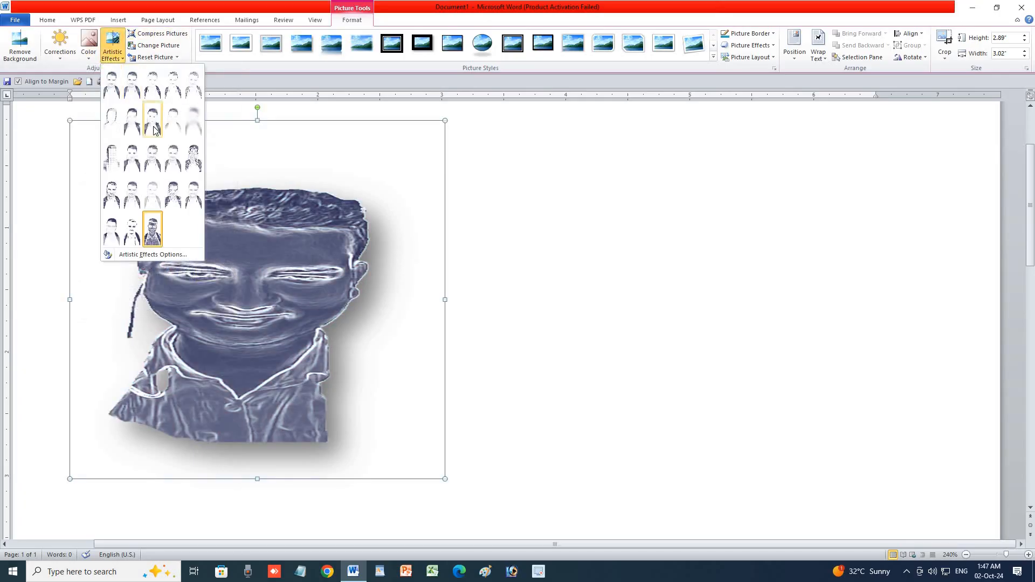
left_click(160, 103)
Step: Compress only this picture at the document resolution, deleting its cropped areas
left_click(158, 33)
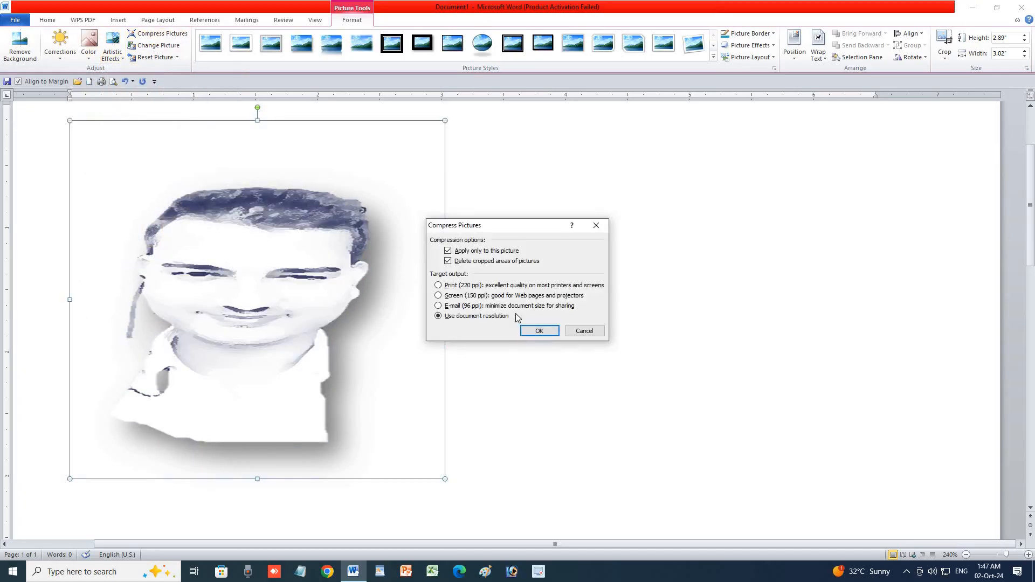
left_click(539, 331)
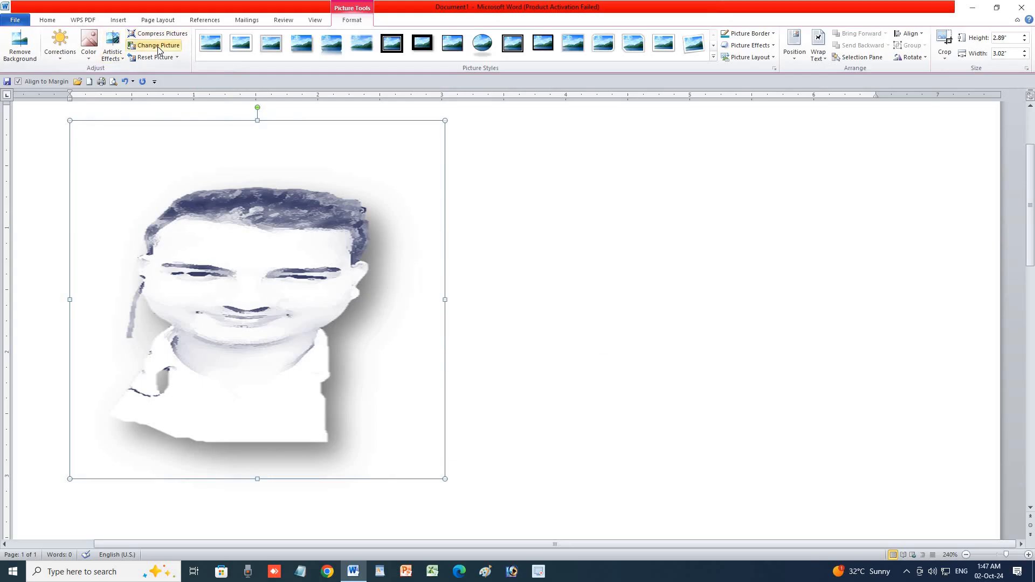
Step: Replace the photo with the picture WhatsApp Image 2024-10-01 at 9.18.50 AM and reset its picture formatting
double_click(282, 102)
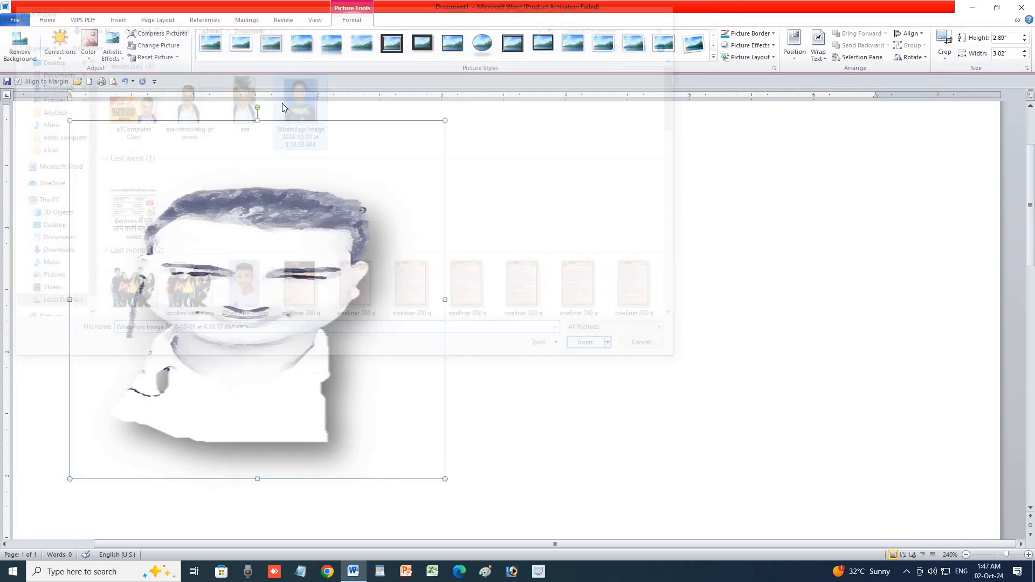
left_click(144, 48)
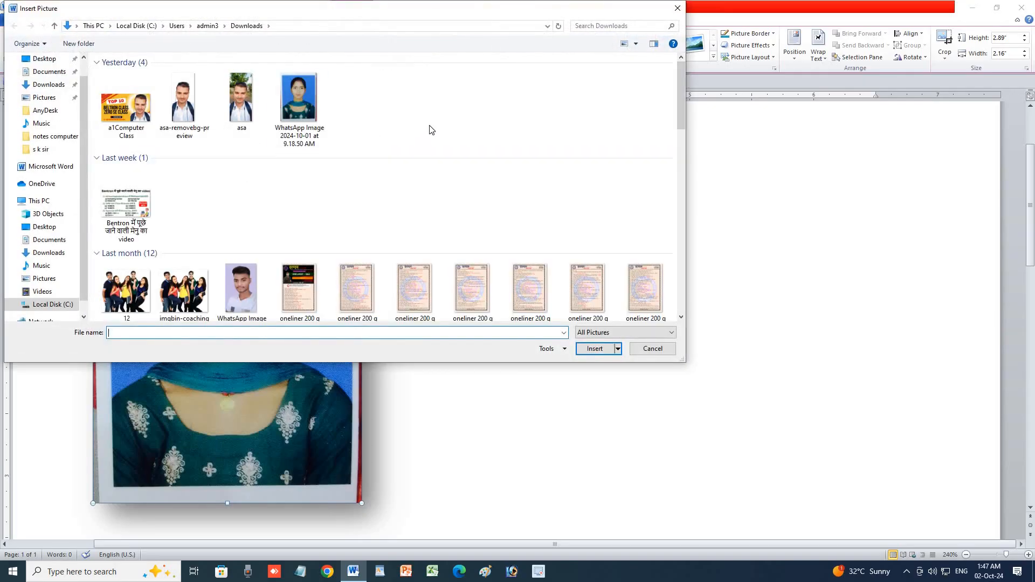
left_click(677, 8)
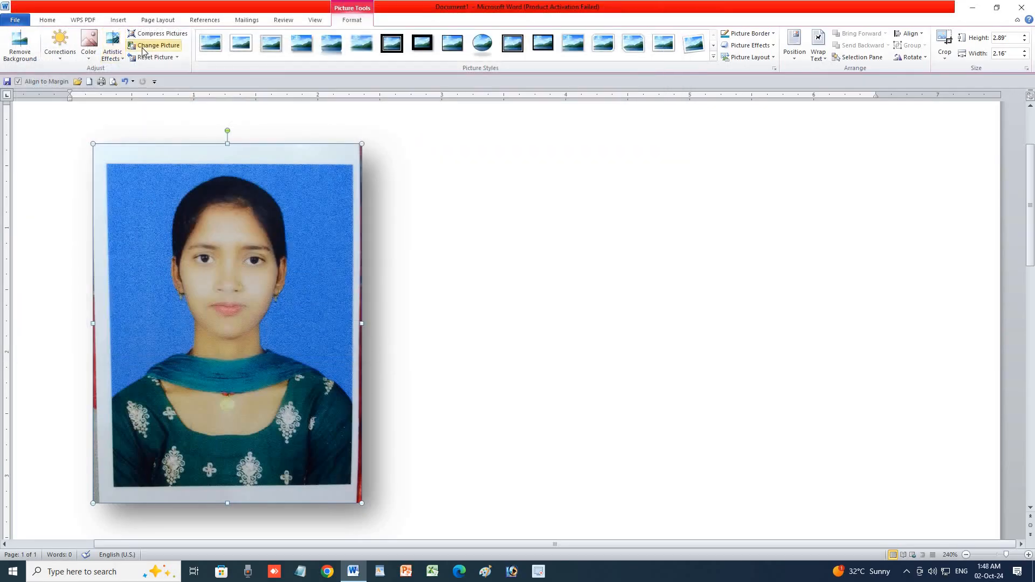
left_click(144, 57)
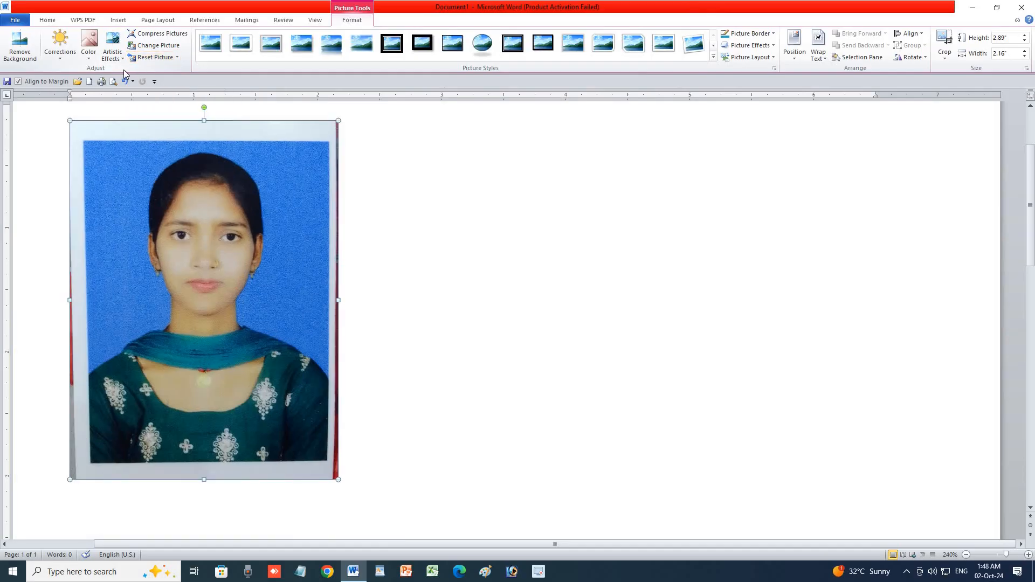
Step: Try a grayscale recolor with a darker brightness and contrast preset on the photo, then reset the picture
left_click(89, 52)
left_click(108, 93)
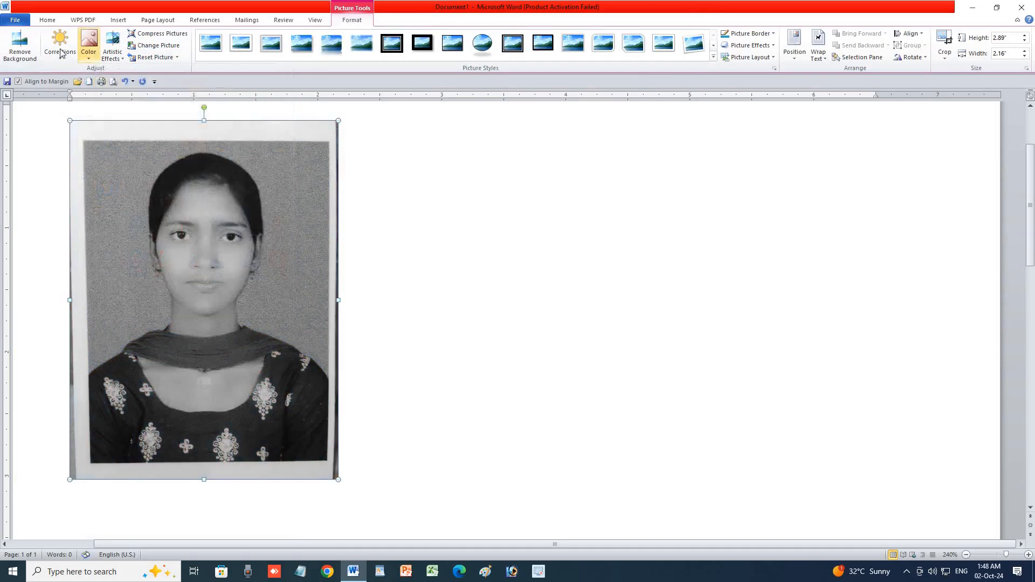
left_click(60, 47)
left_click(101, 141)
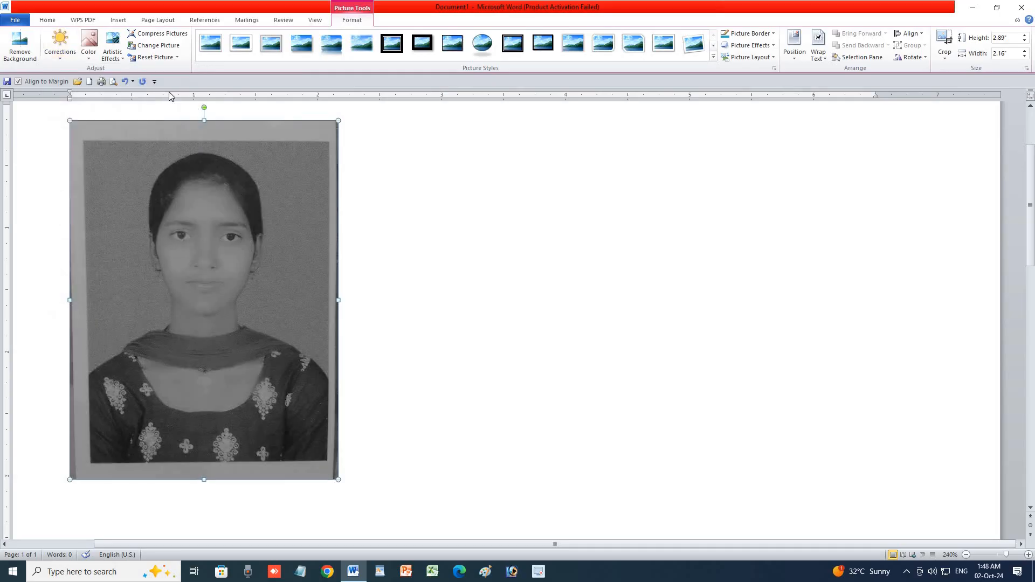
left_click(146, 57)
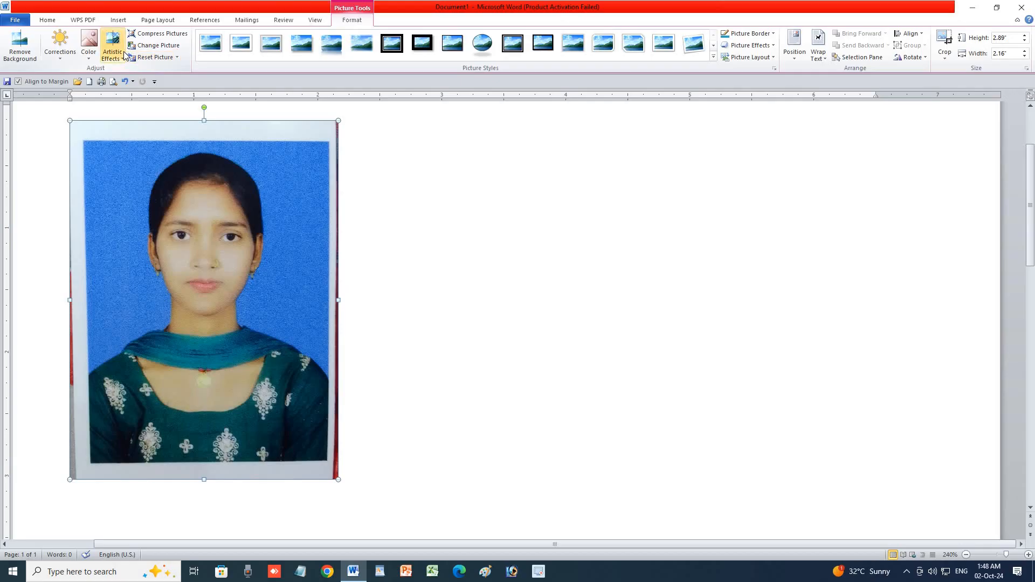
Step: Apply the last picture style, the beveled oval frame, to the photo and color its border red
left_click(241, 43)
left_click(274, 45)
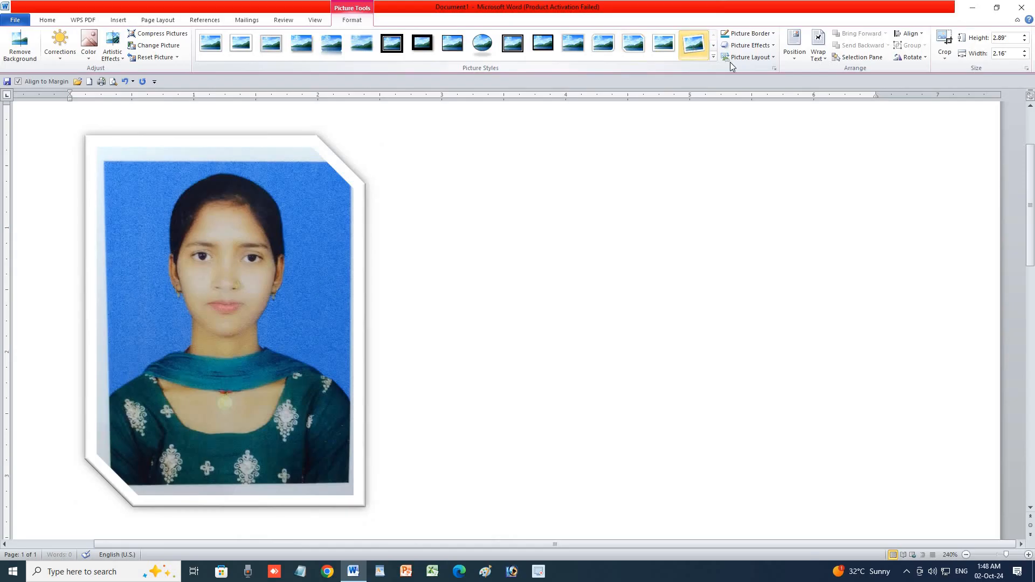
left_click(712, 56)
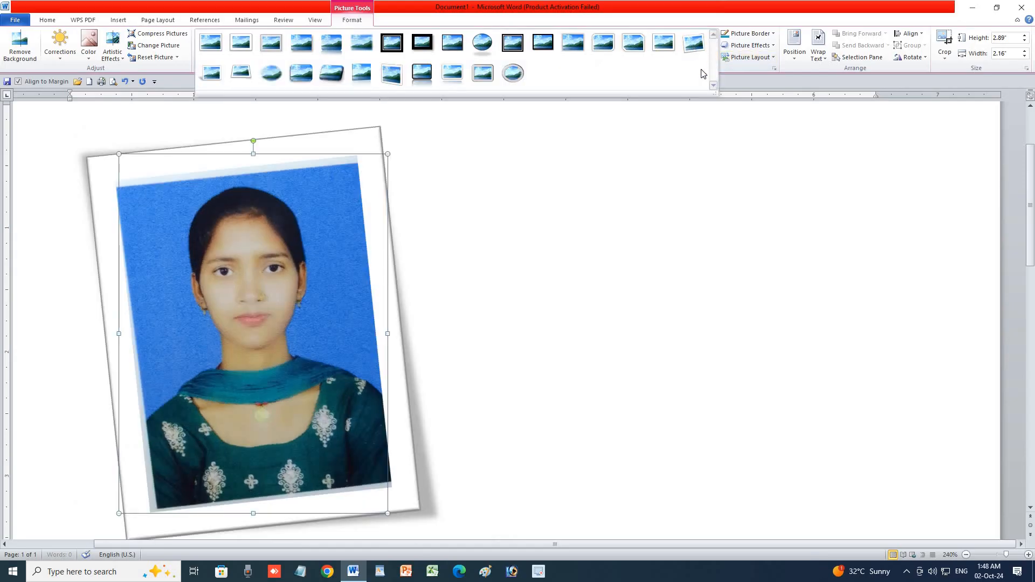
left_click(514, 71)
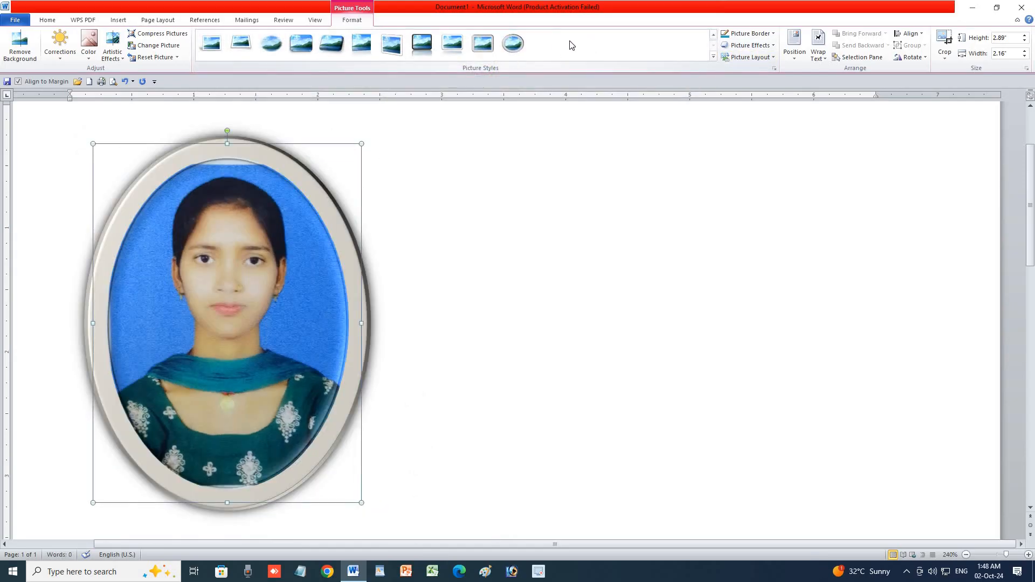
left_click(749, 33)
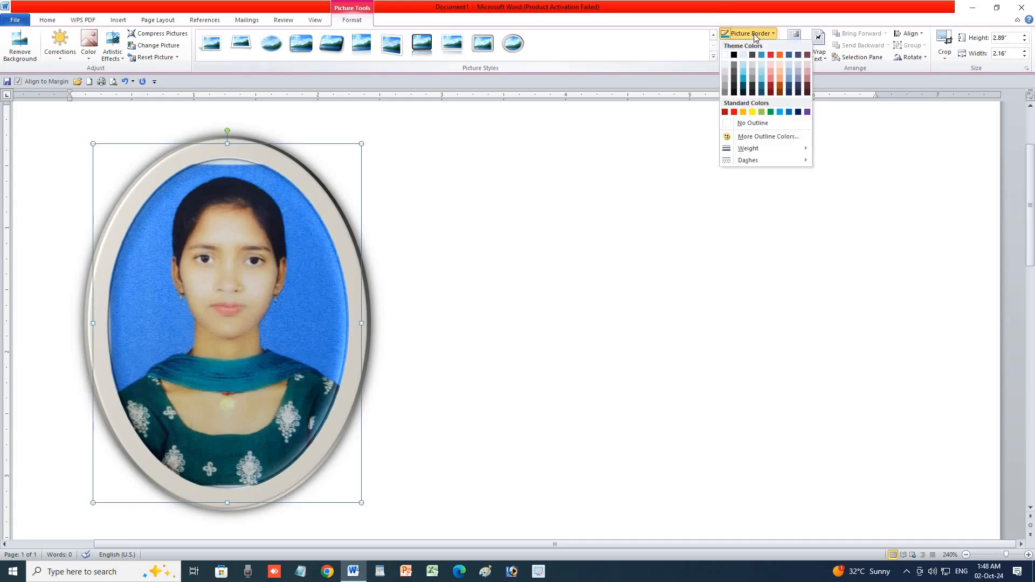
left_click(735, 112)
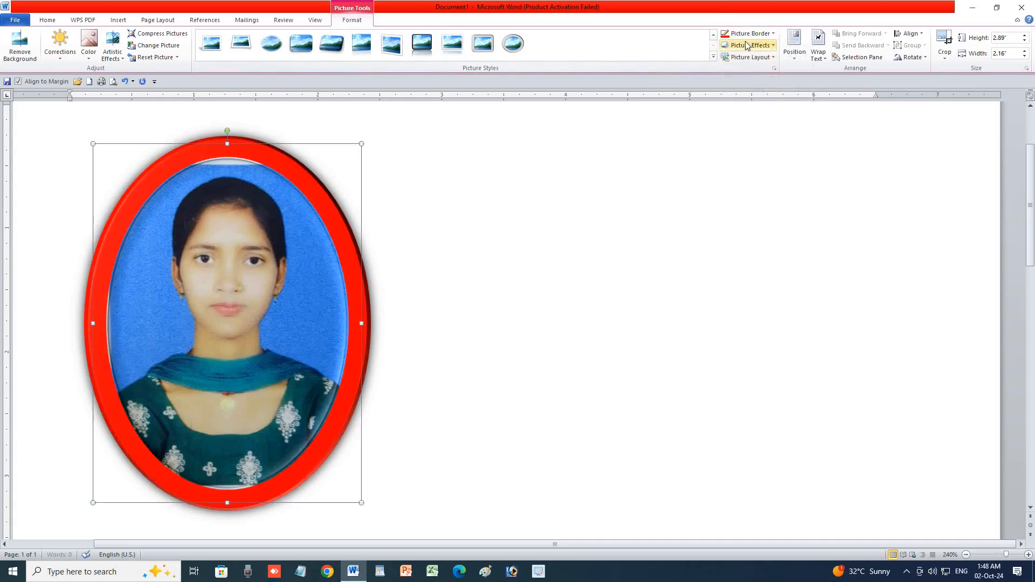
Step: Apply the third Parallel 3-D rotation preset to the framed photo and browse the available picture layouts
left_click(746, 47)
mouse_move(753, 65)
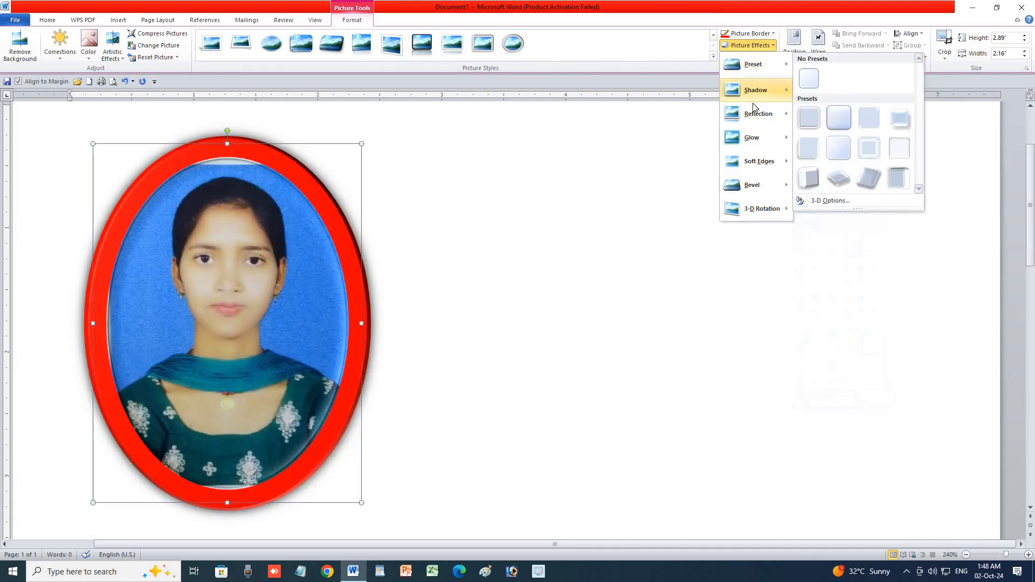
mouse_move(760, 113)
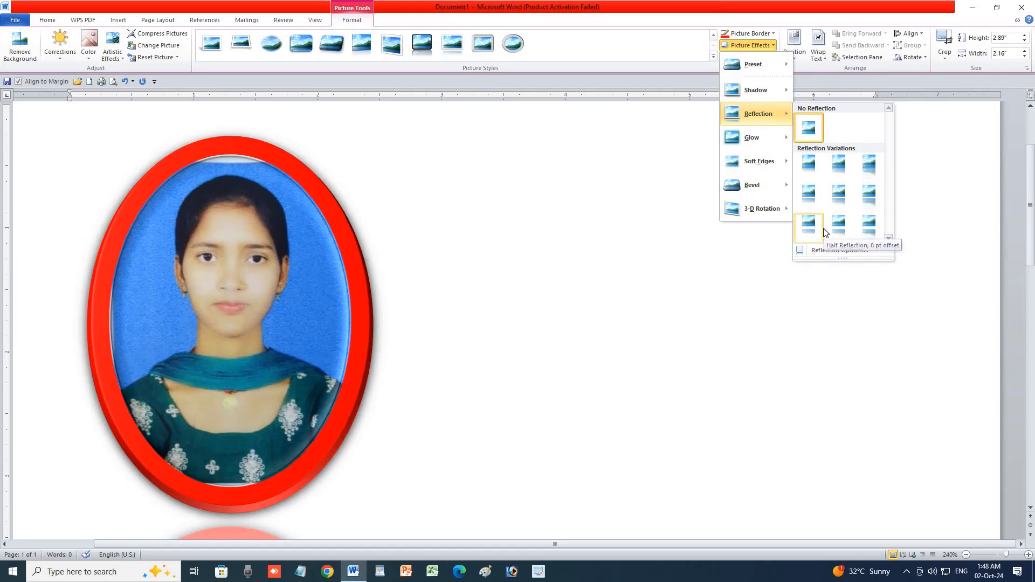
mouse_move(761, 208)
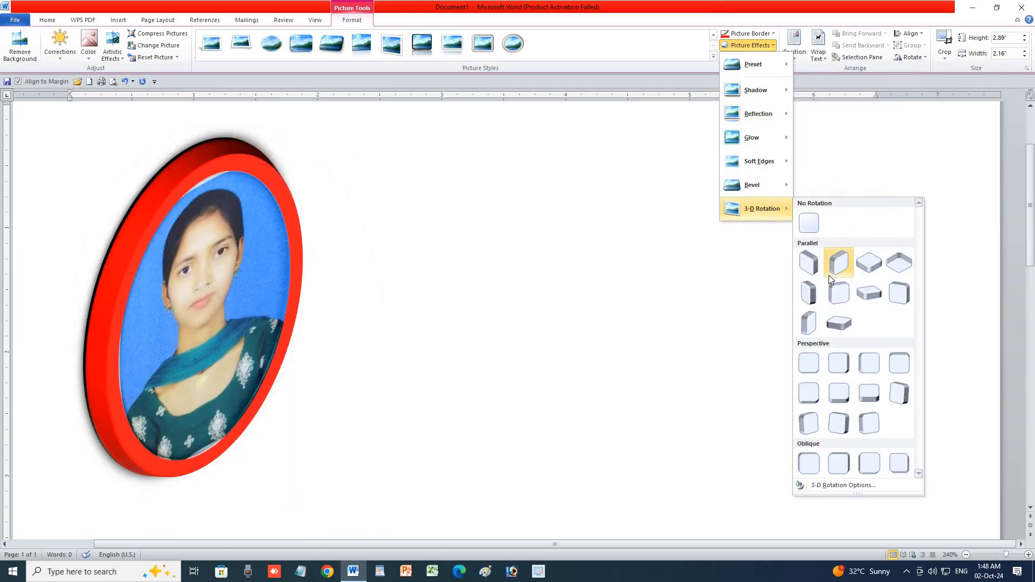
left_click(868, 263)
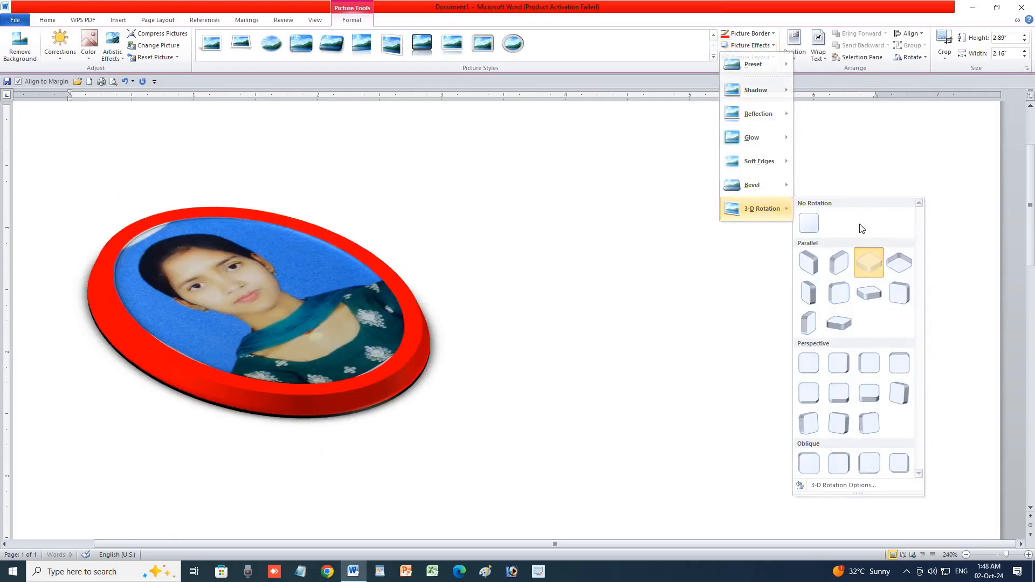
left_click(749, 45)
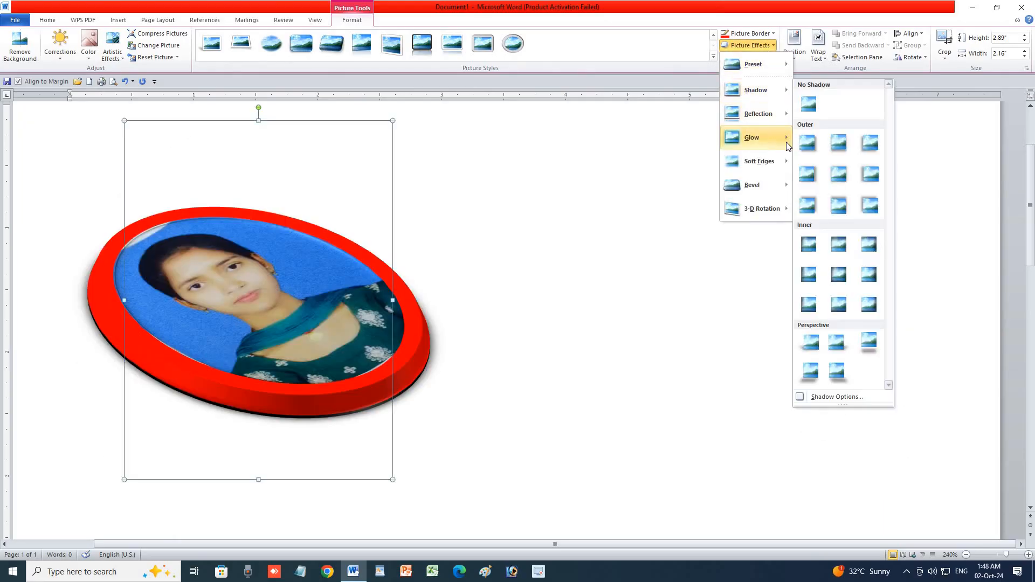
left_click(764, 62)
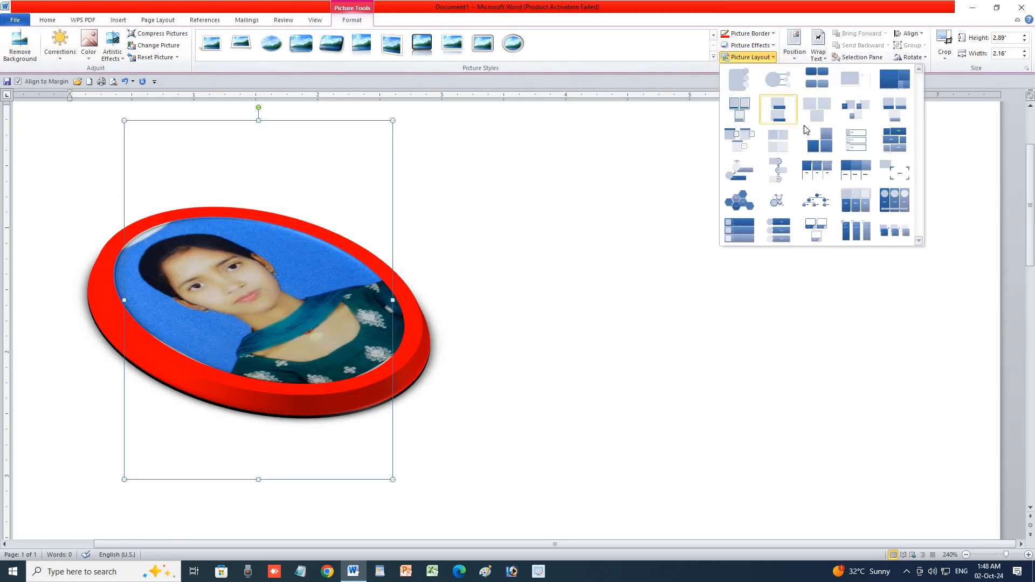
Step: Try positioning the photo in the middle center of the page with text wrapping, then return it in line with text
left_click(795, 57)
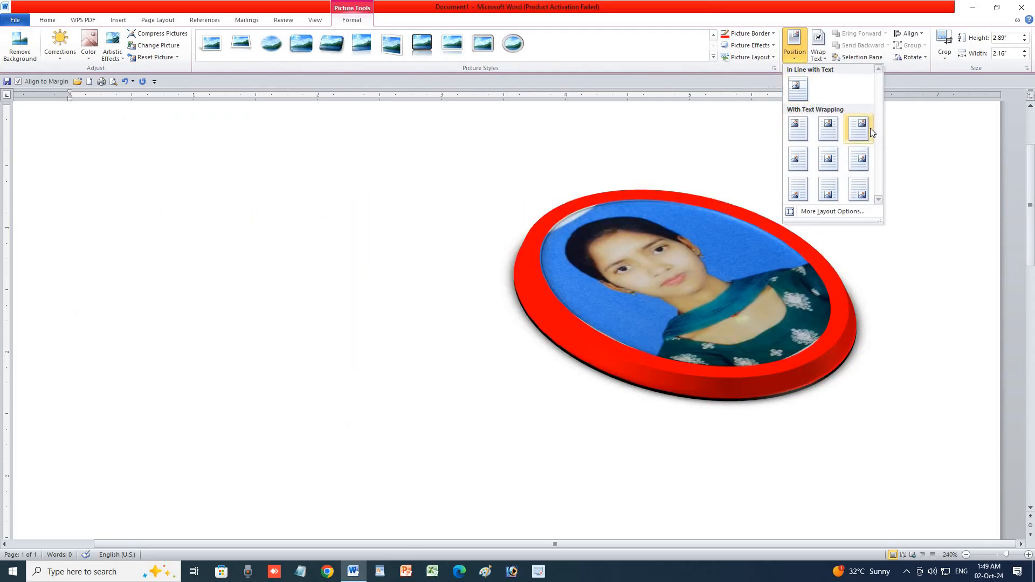
left_click(830, 162)
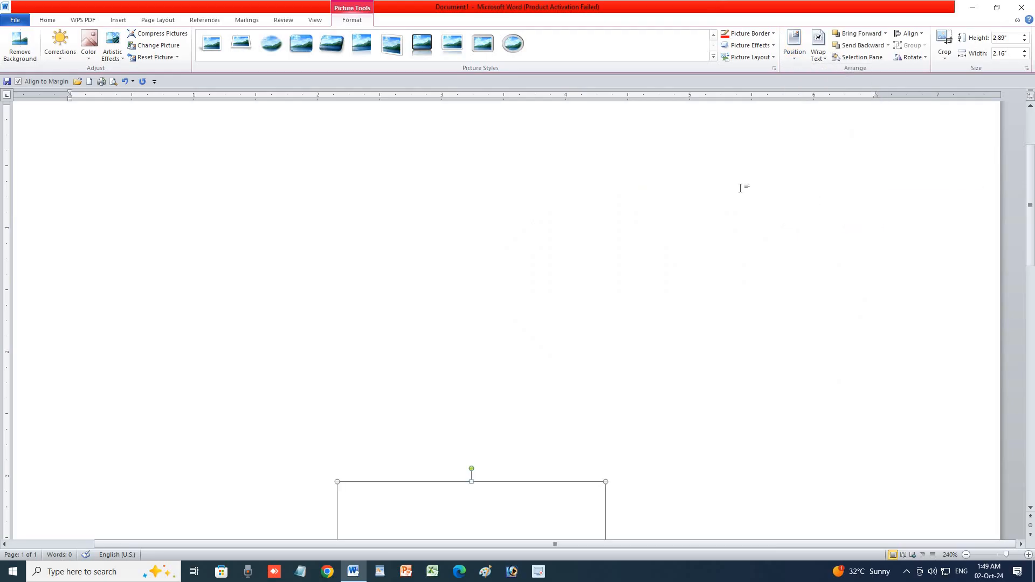
scroll(657, 316, "down", 6)
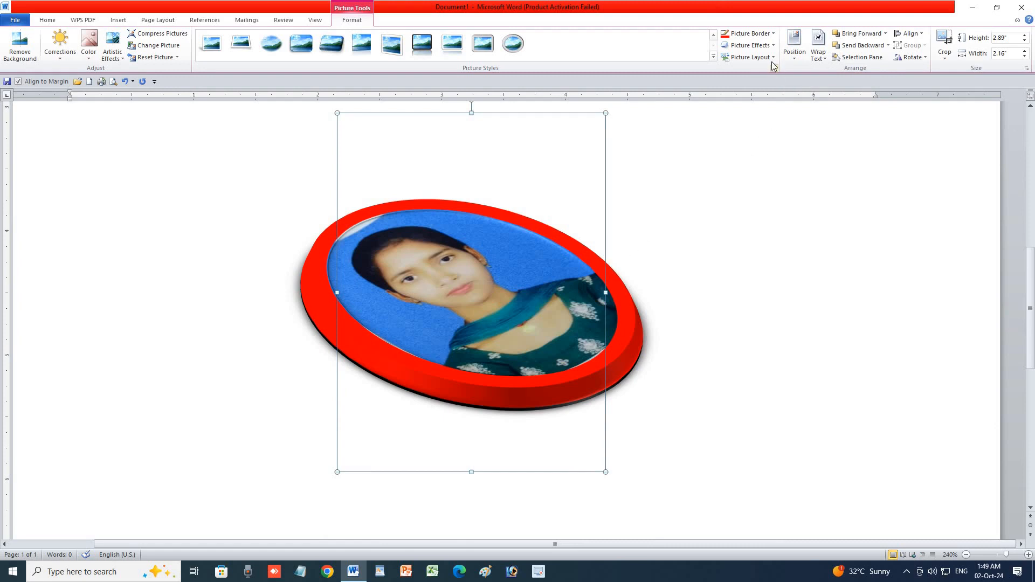
left_click(749, 57)
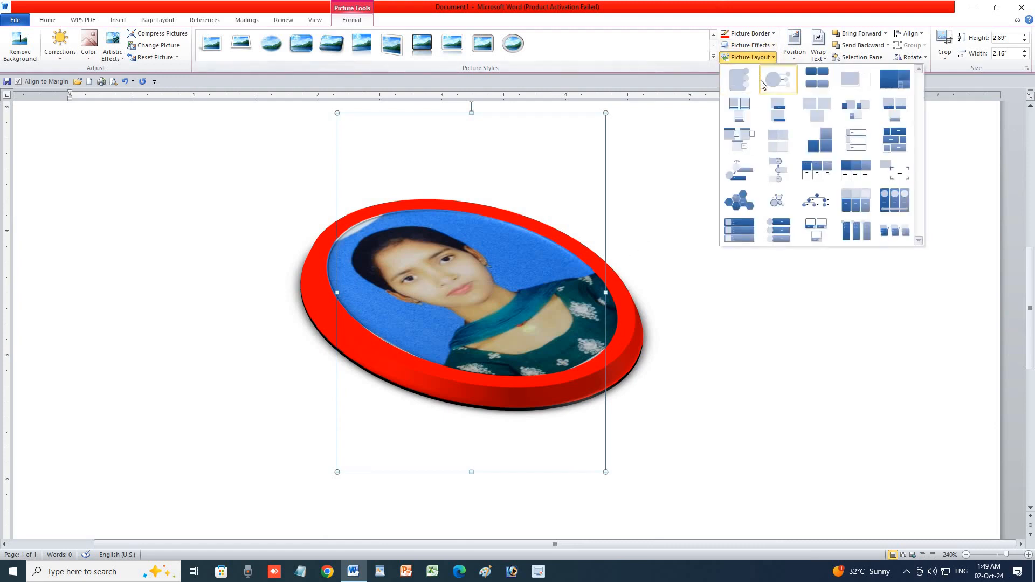
left_click(796, 51)
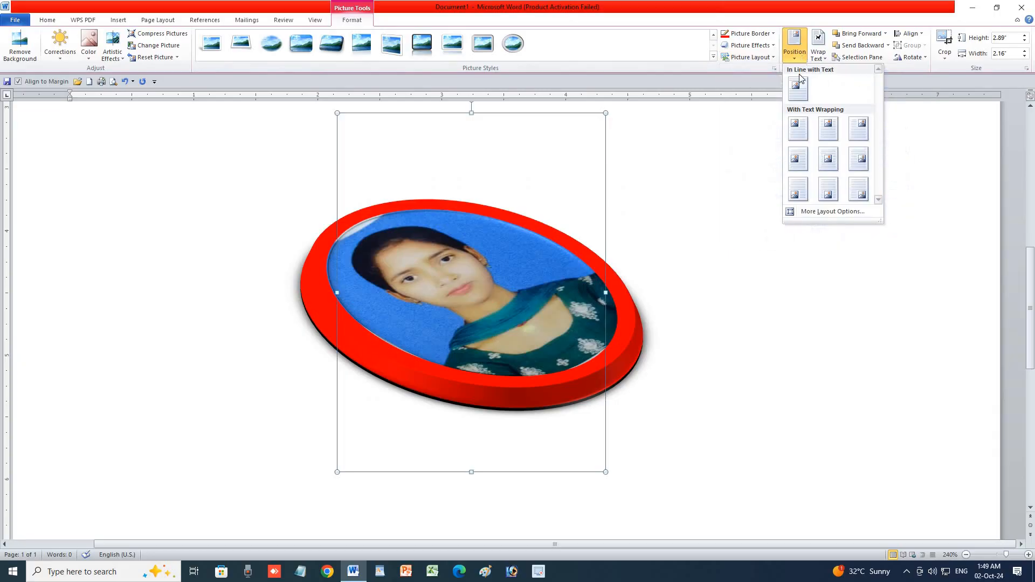
left_click(797, 83)
scroll(734, 227, "up", 3)
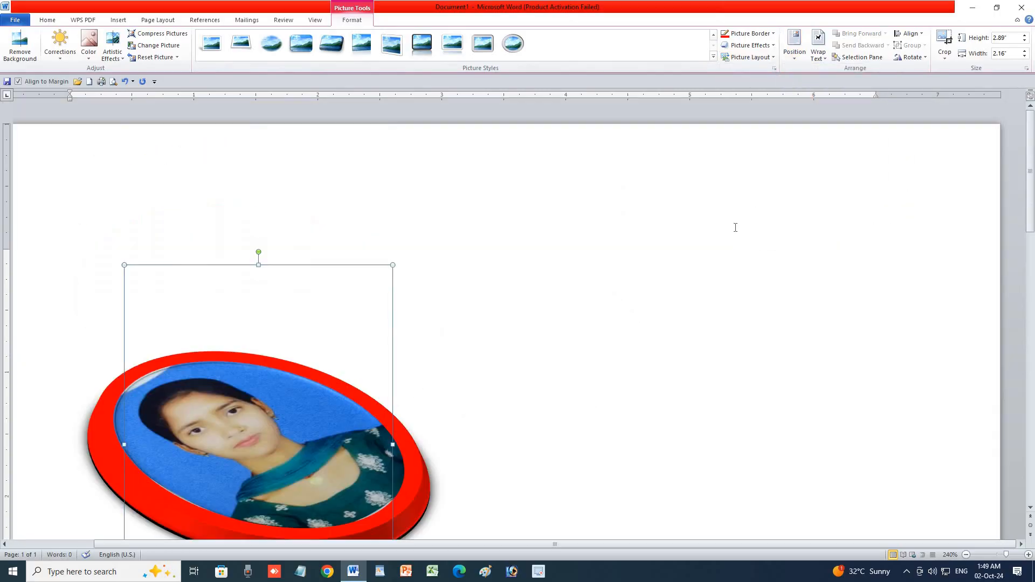
Step: Remove the photo's 3-D effects by applying No Presets
left_click(736, 56)
left_click(747, 45)
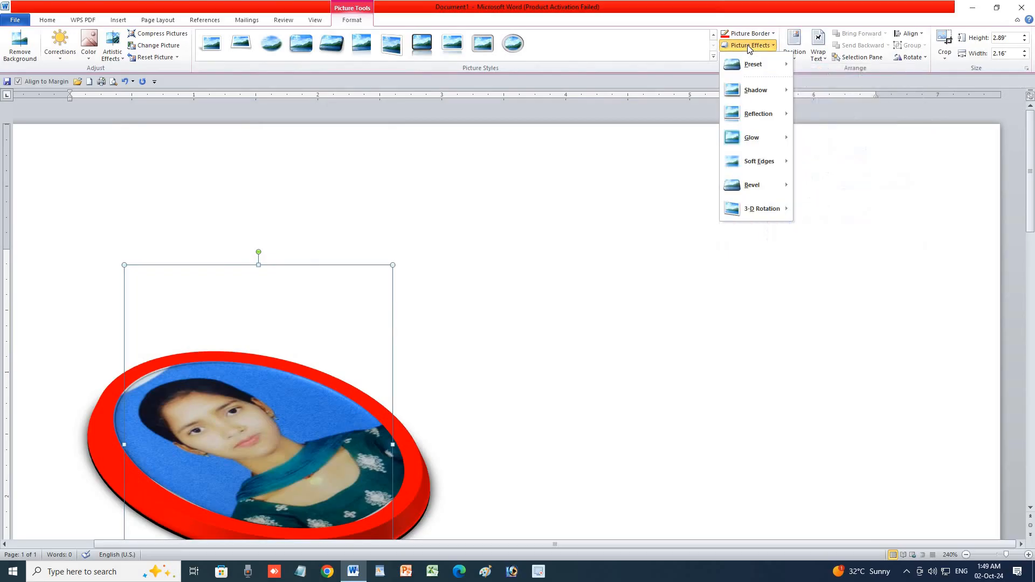
mouse_move(760, 65)
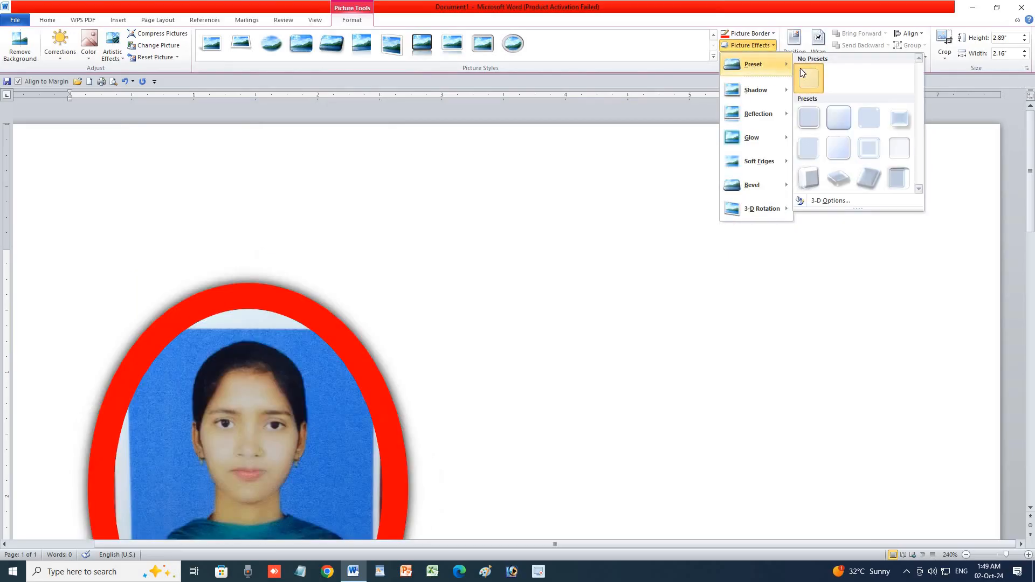
left_click(802, 72)
Step: Set the photo's text wrapping to In Front of Text and move it to the upper middle of the page
left_click(816, 58)
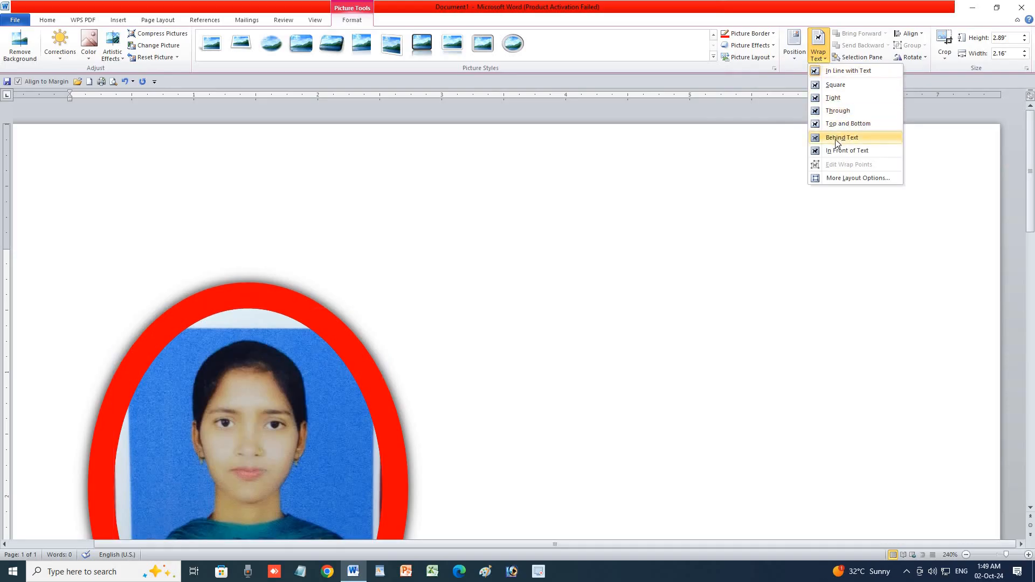
left_click(371, 391)
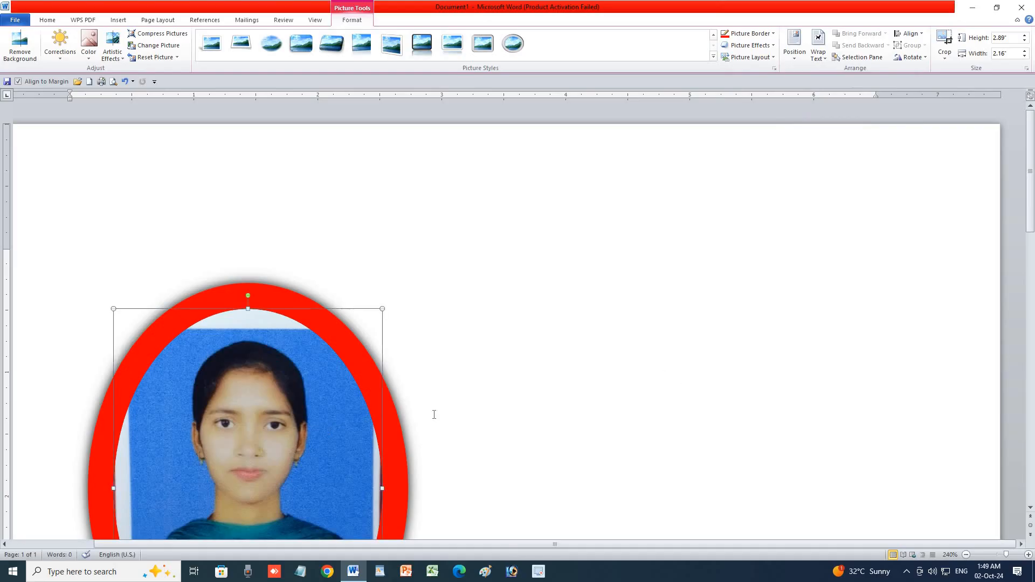
left_click(818, 50)
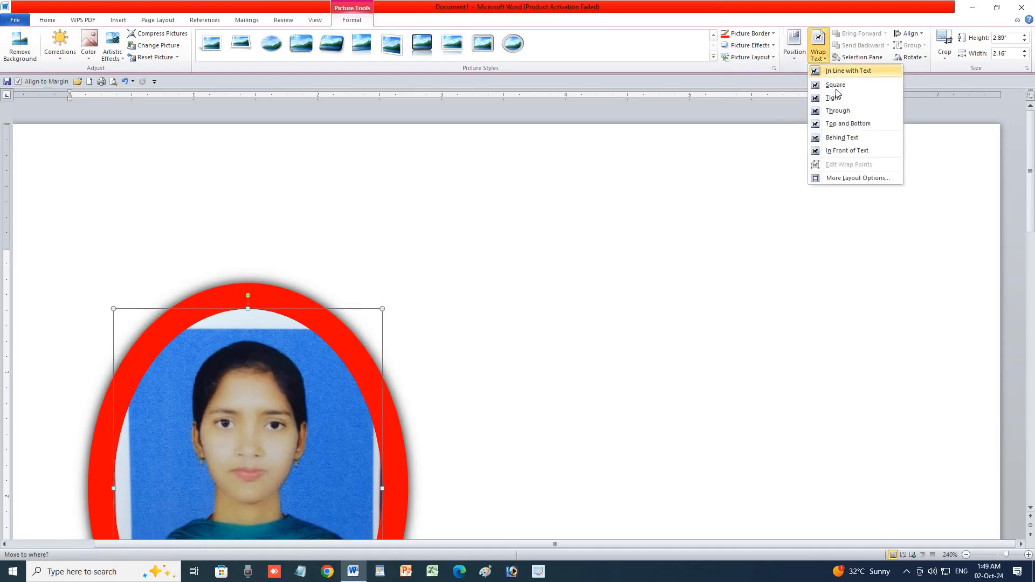
left_click(861, 156)
left_click_drag(334, 423, 551, 319)
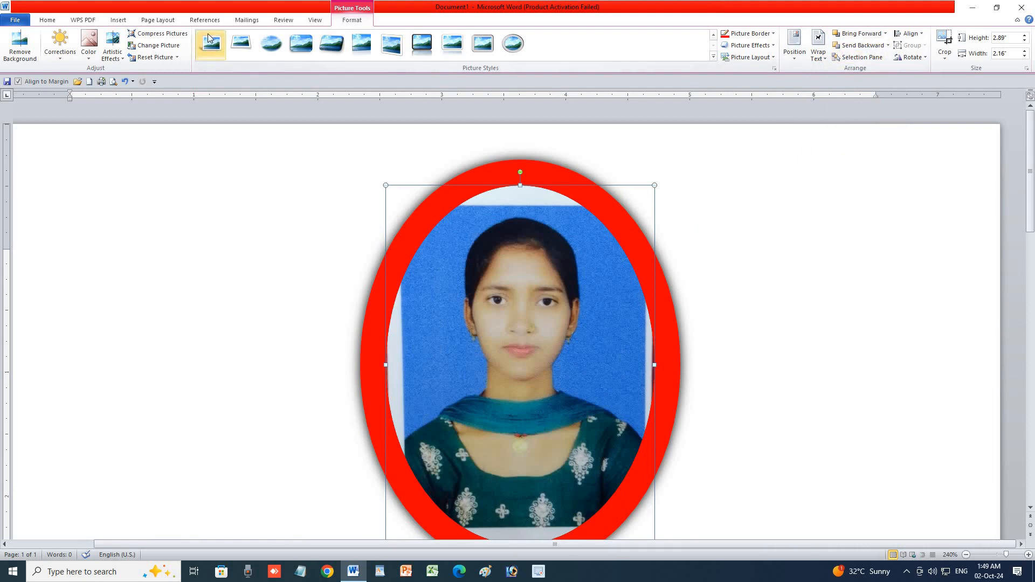
Step: Insert the picture asa from the Downloads folder into the document
left_click(108, 23)
left_click(112, 43)
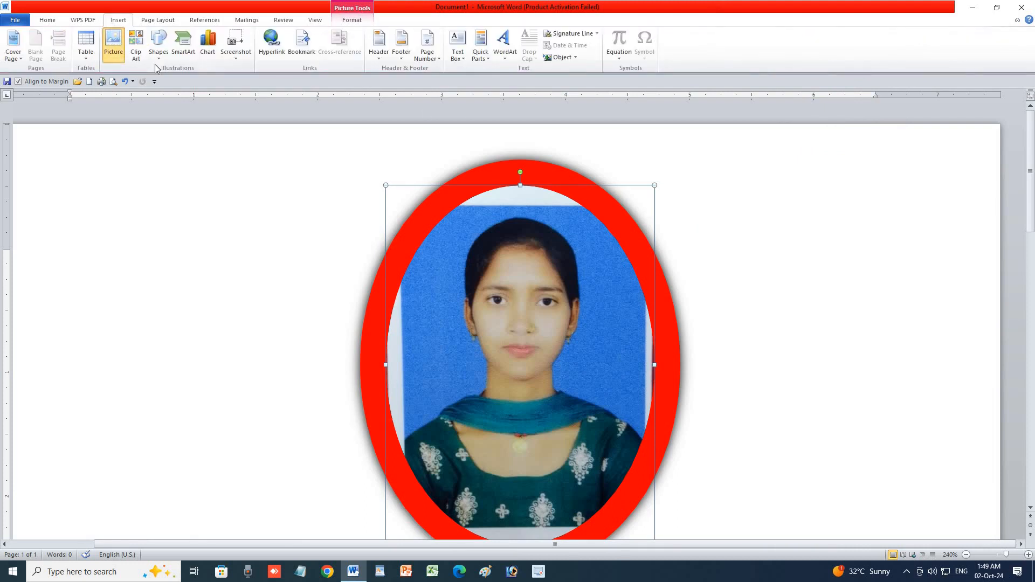
double_click(242, 115)
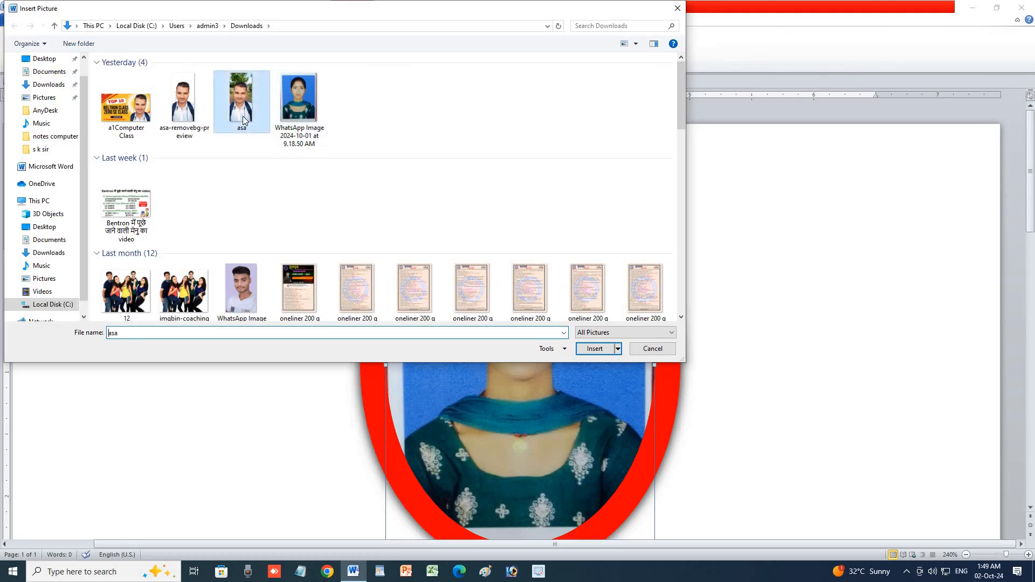
Step: Shrink the newly inserted picture to about 3.4" high and 1.57" wide
left_click_drag(70, 213, 487, 547)
scroll(416, 377, "down", 4)
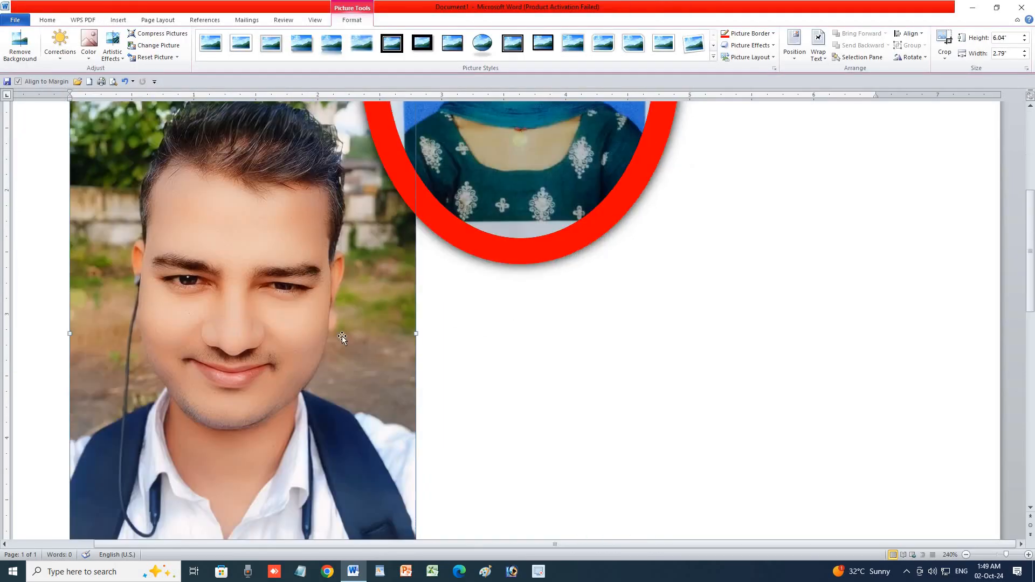
scroll(342, 335, "up", 5)
left_click_drag(69, 264, 299, 419)
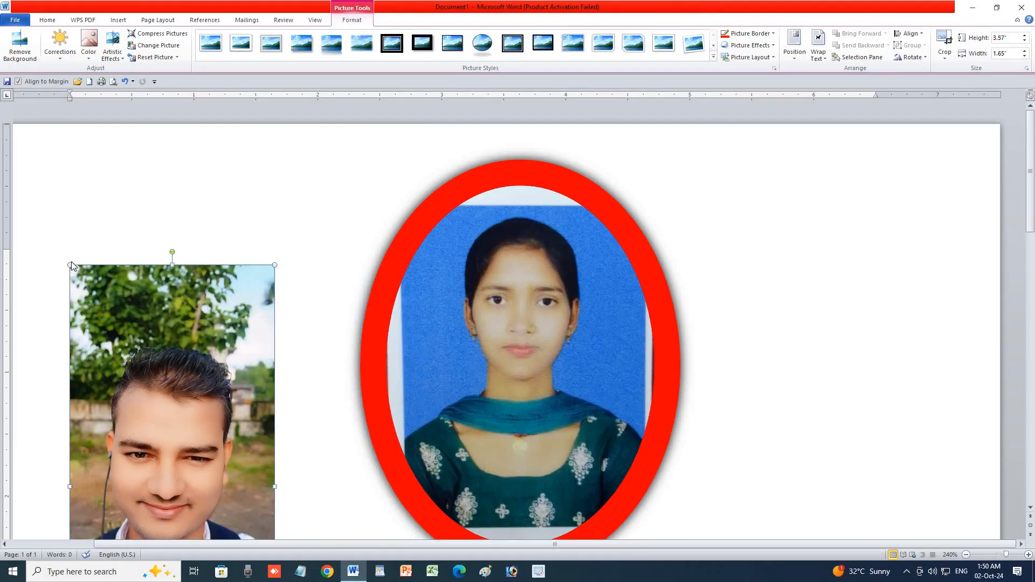
left_click_drag(71, 266, 82, 277)
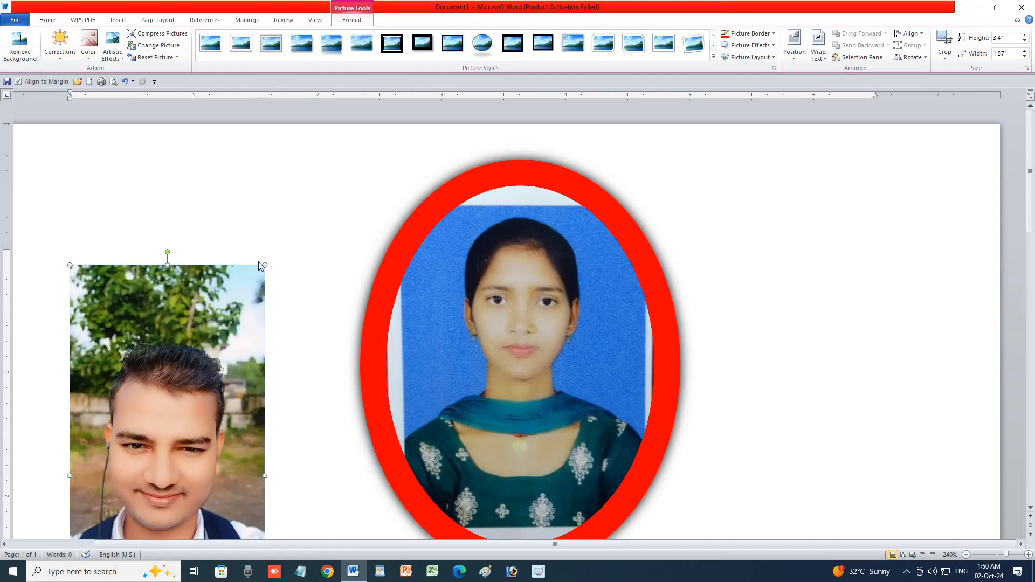
Step: Resize the newly inserted picture with distorted proportions to about 2.34" high and 2.3" wide
left_click_drag(264, 264, 157, 535)
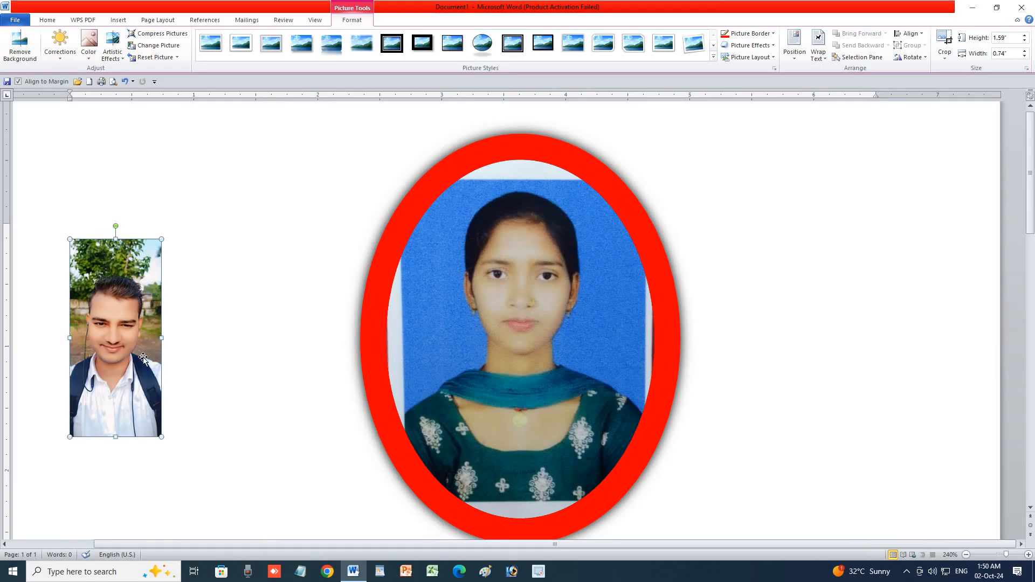
left_click_drag(167, 336, 355, 337)
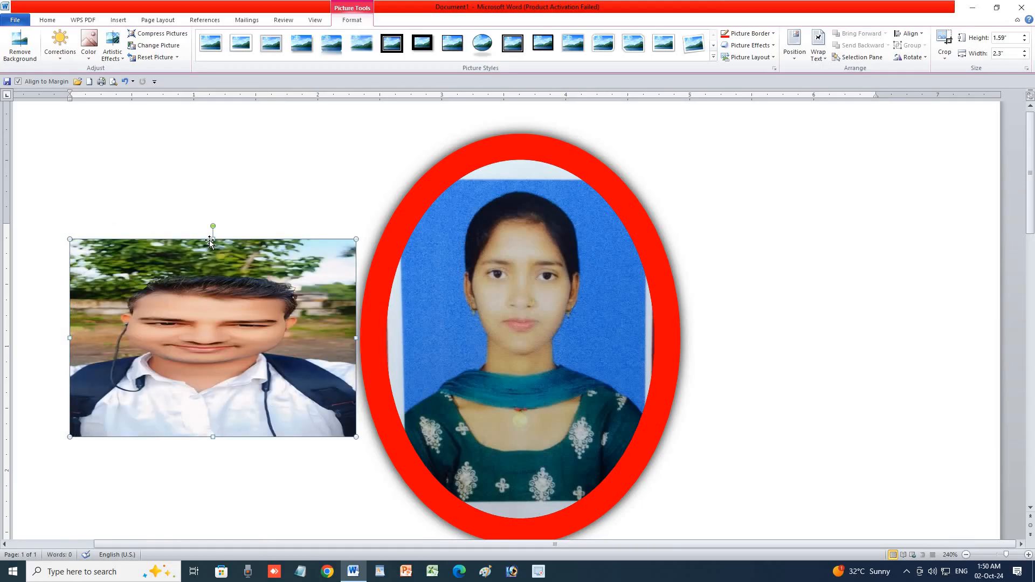
left_click_drag(213, 239, 224, 147)
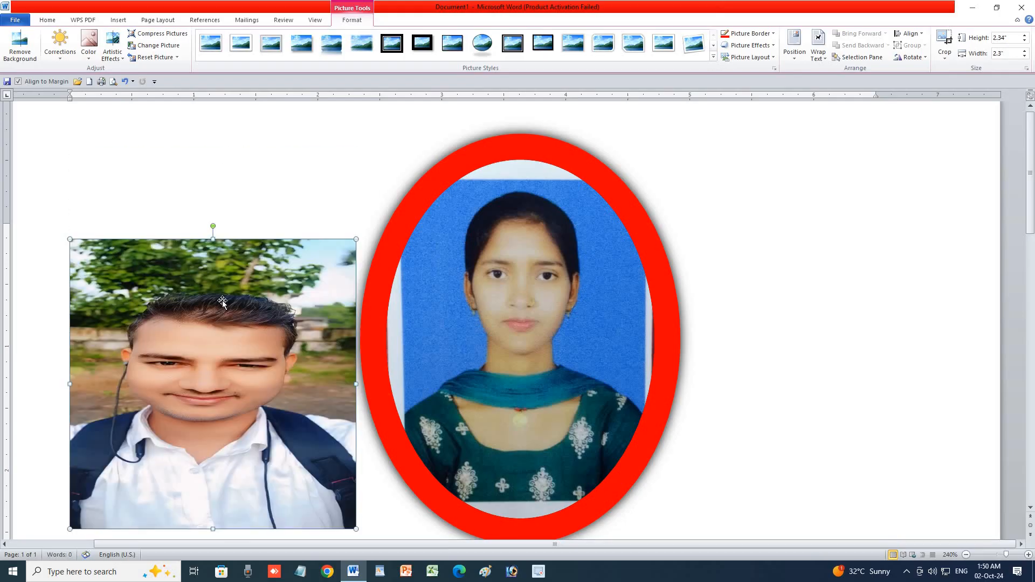
Step: Apply the metal-framed oval picture style to the new photo, colour its border red, and show the border weight options
left_click(476, 45)
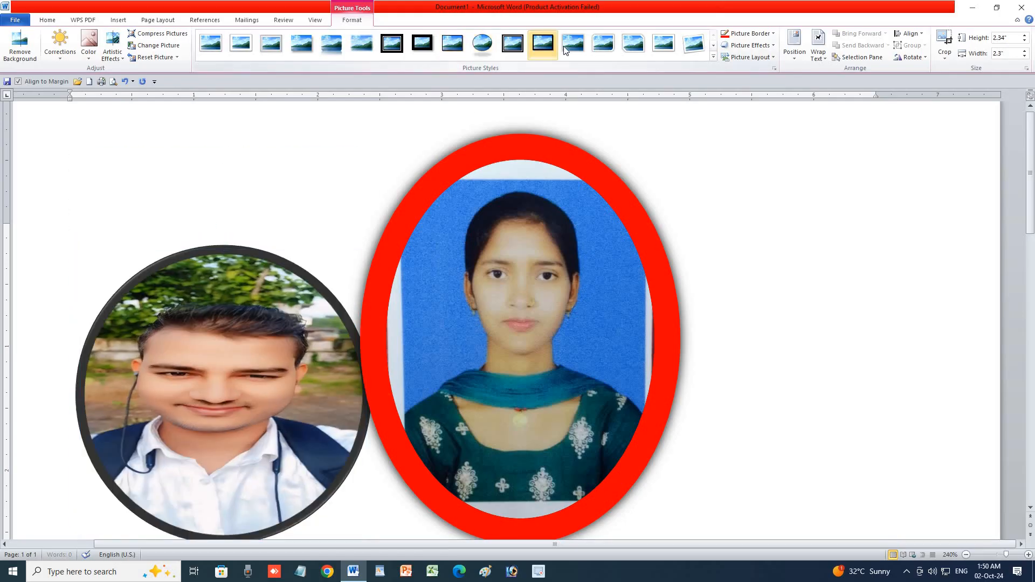
left_click(713, 57)
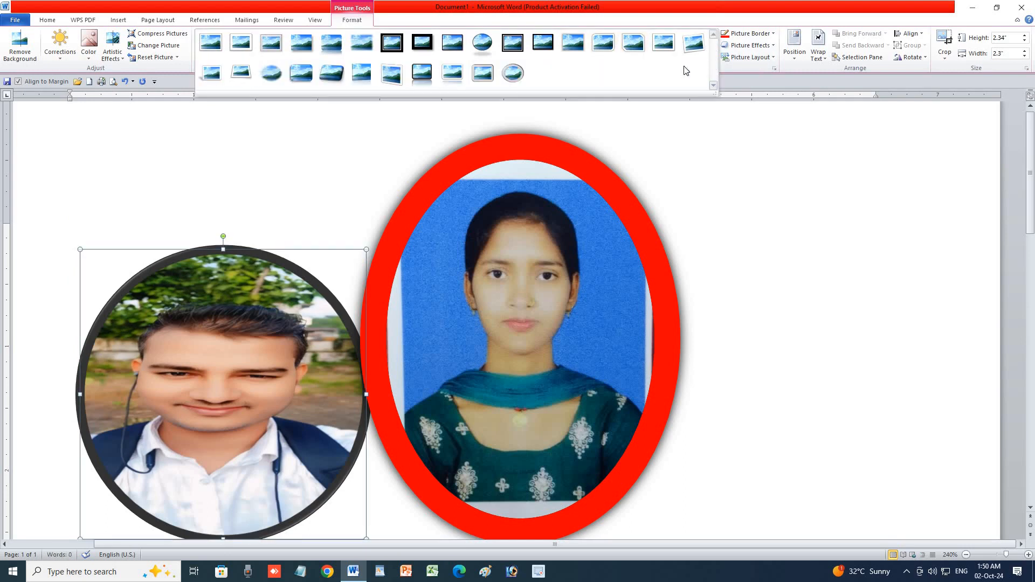
left_click(512, 72)
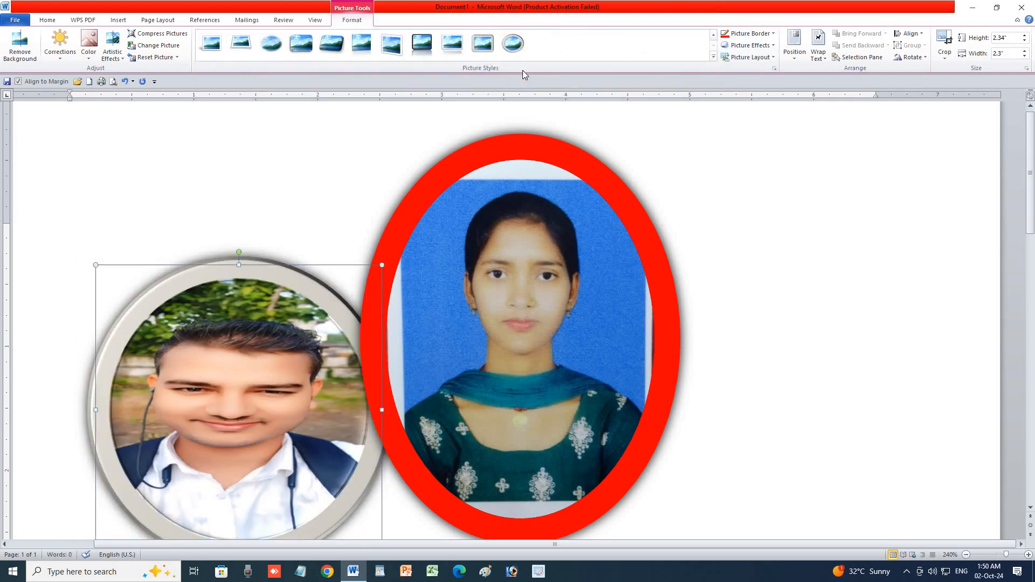
left_click(726, 34)
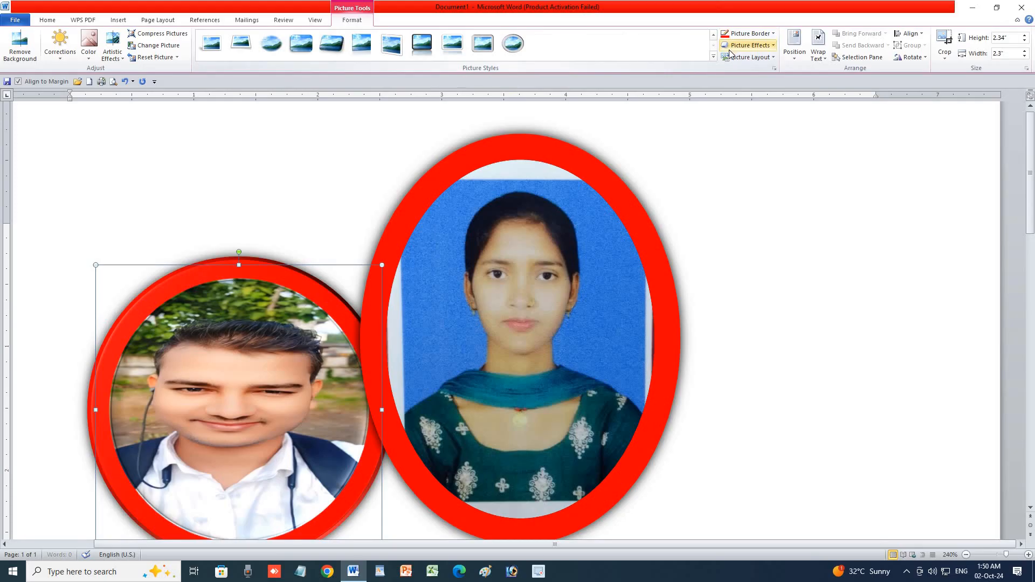
left_click(740, 36)
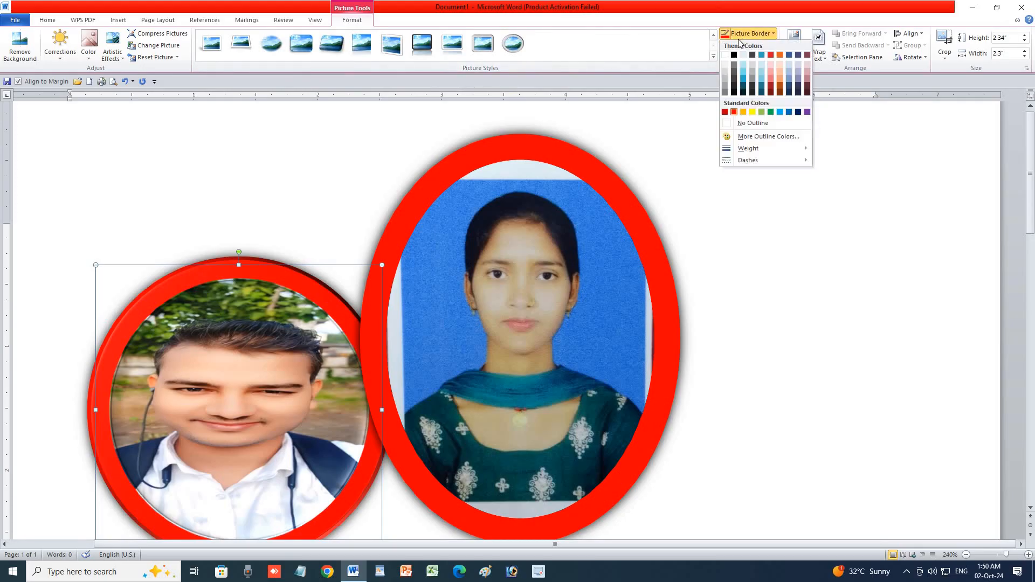
mouse_move(749, 148)
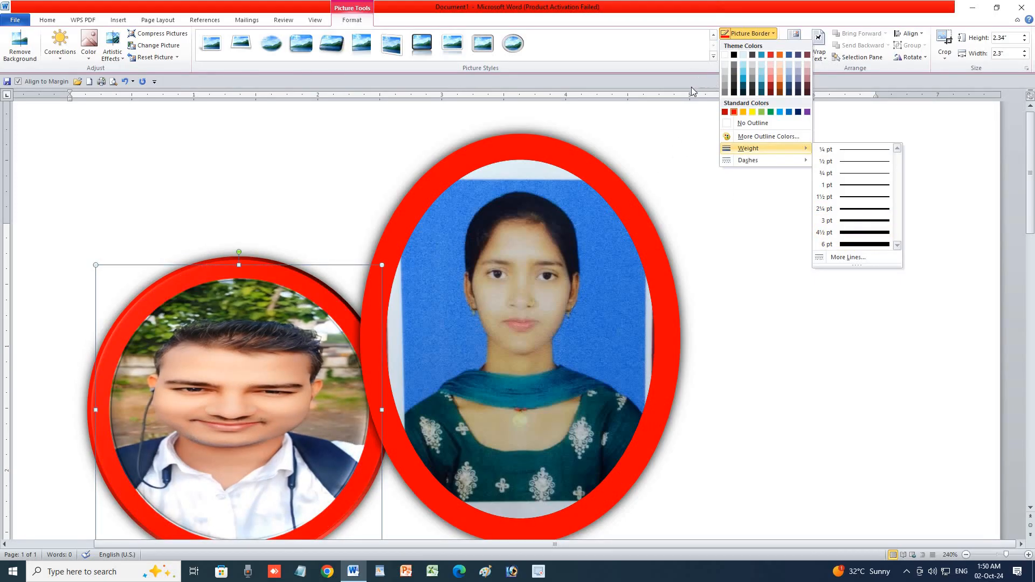
Step: Narrow the oval photo to about 2.29" high and 1.78" wide
left_click(382, 263)
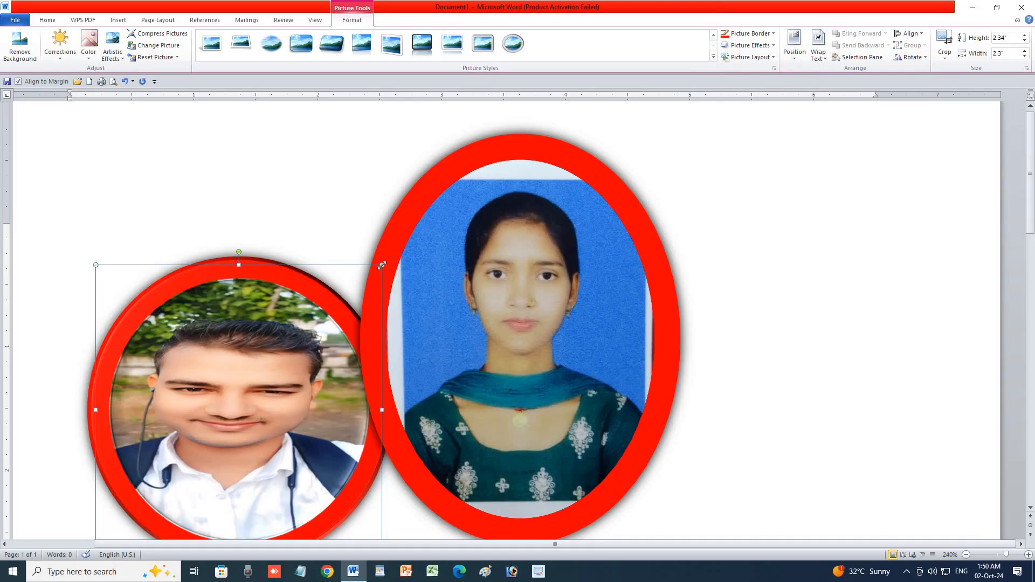
left_click_drag(275, 270, 276, 269)
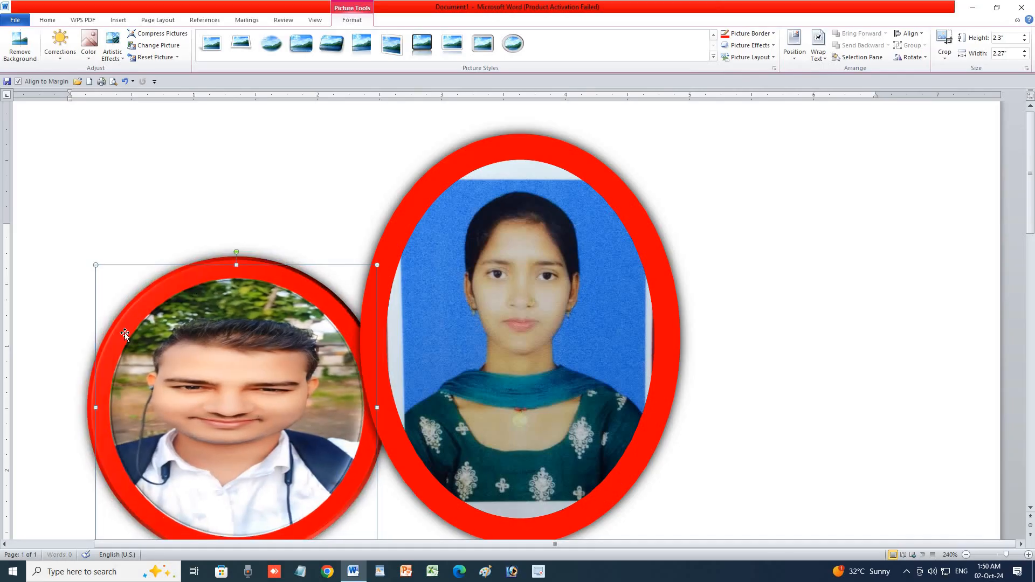
left_click_drag(372, 407, 316, 407)
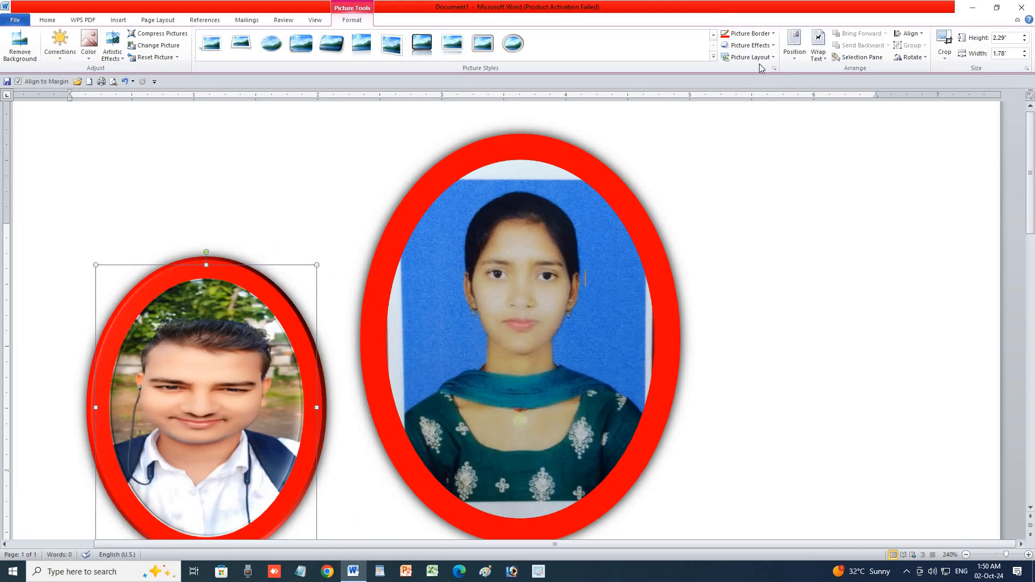
Step: Set the new oval photo's text wrapping to In Front of Text and move it up beside the first photo
left_click(817, 51)
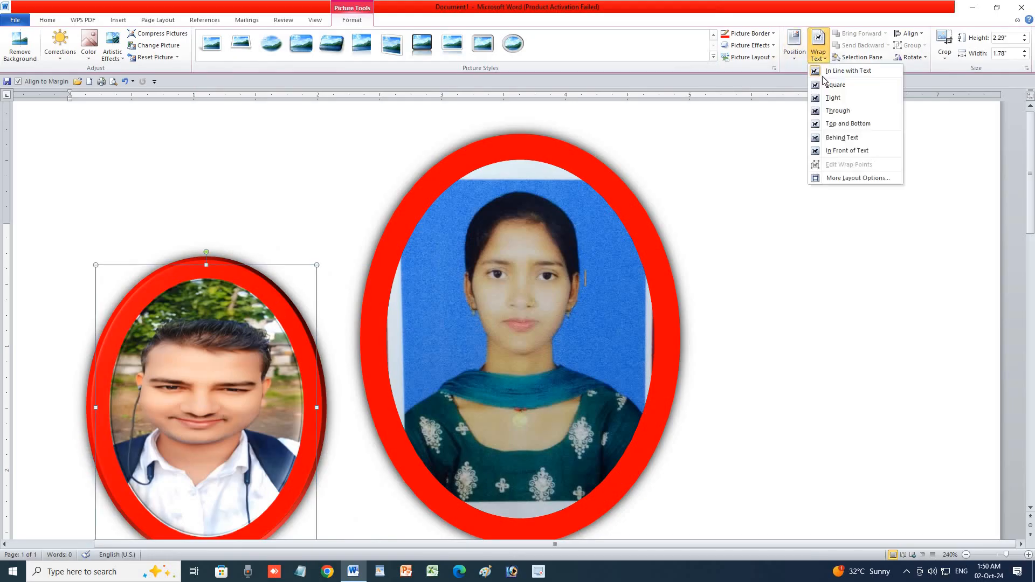
left_click(841, 150)
left_click_drag(265, 381, 272, 314)
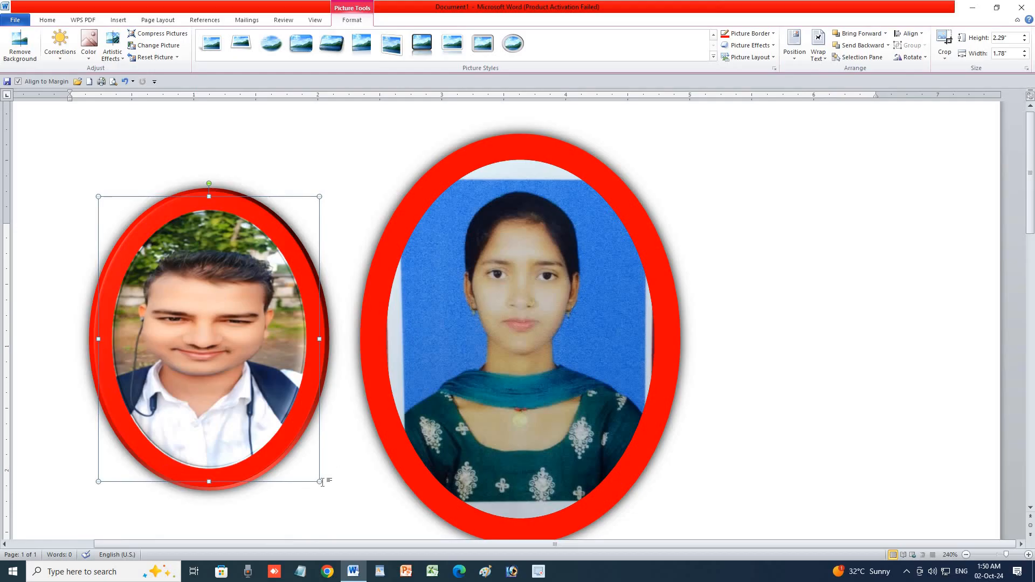
Step: Enlarge the new oval photo to about 3.22" high and 2.95" wide so it overlaps the first photo
left_click_drag(320, 481, 353, 524)
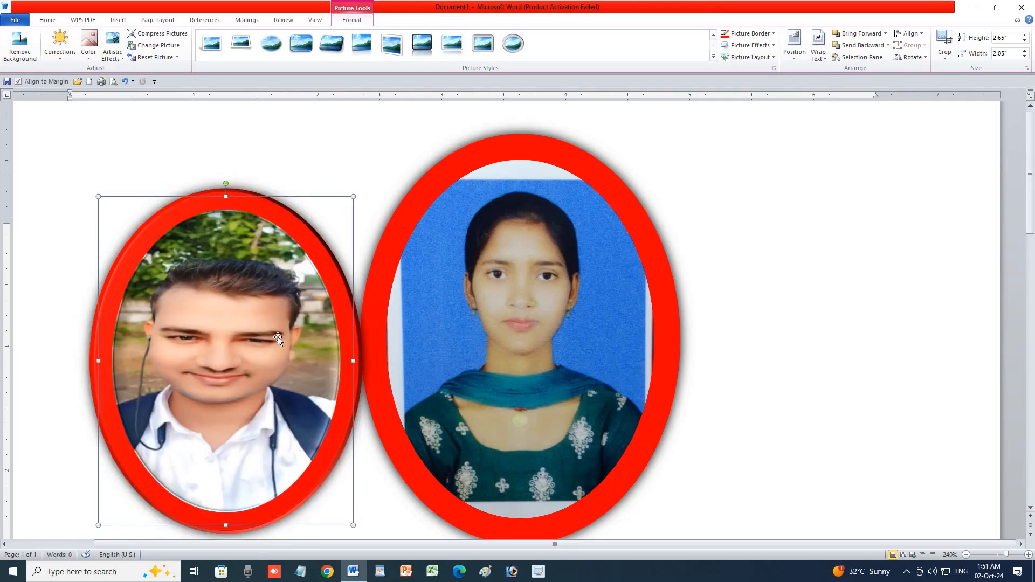
left_click_drag(98, 196, 43, 125)
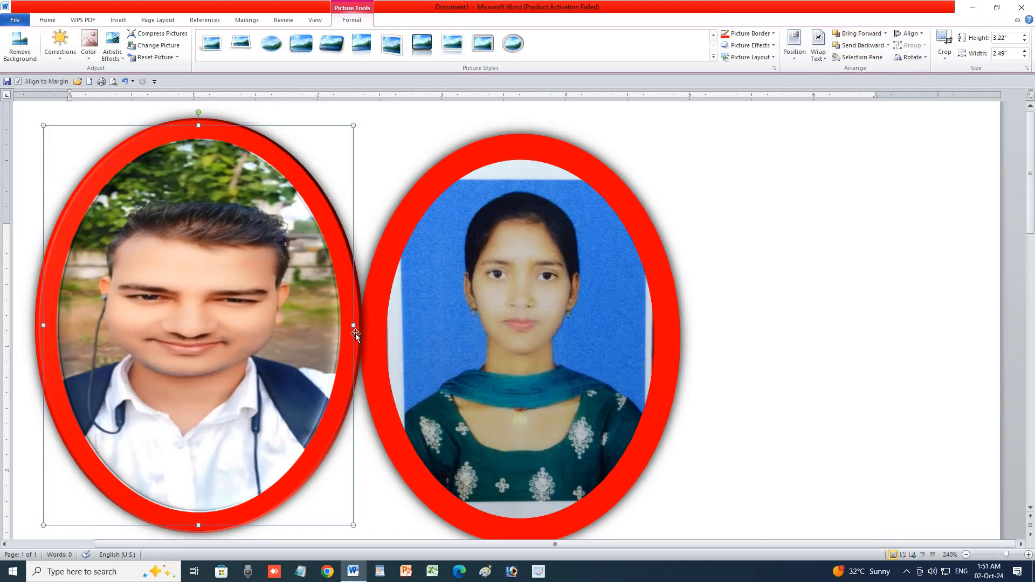
left_click_drag(354, 332, 407, 331)
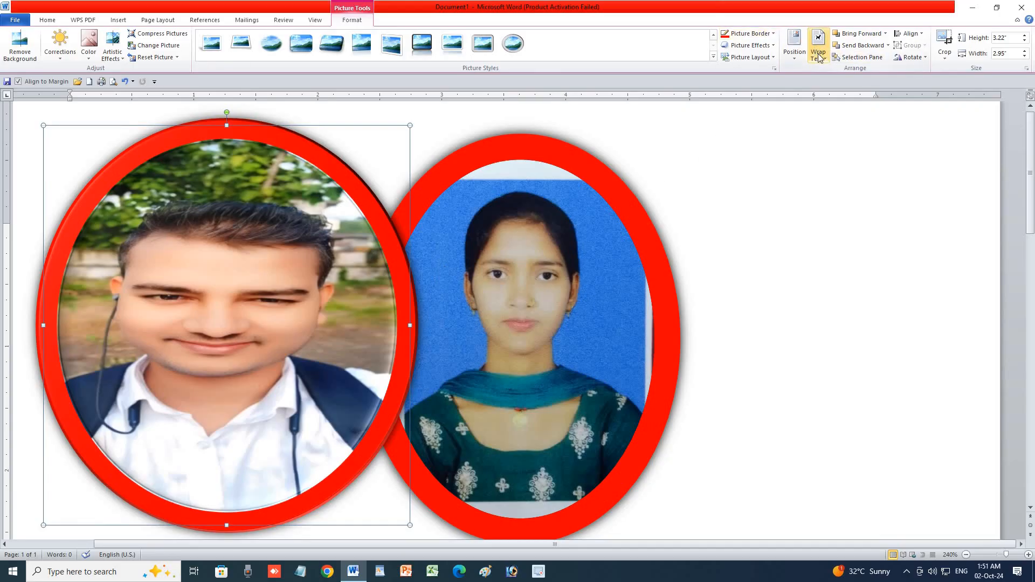
Step: Alternate the new photo's stacking order with Send Backward and Bring Forward, leaving it behind the first photo
left_click(858, 47)
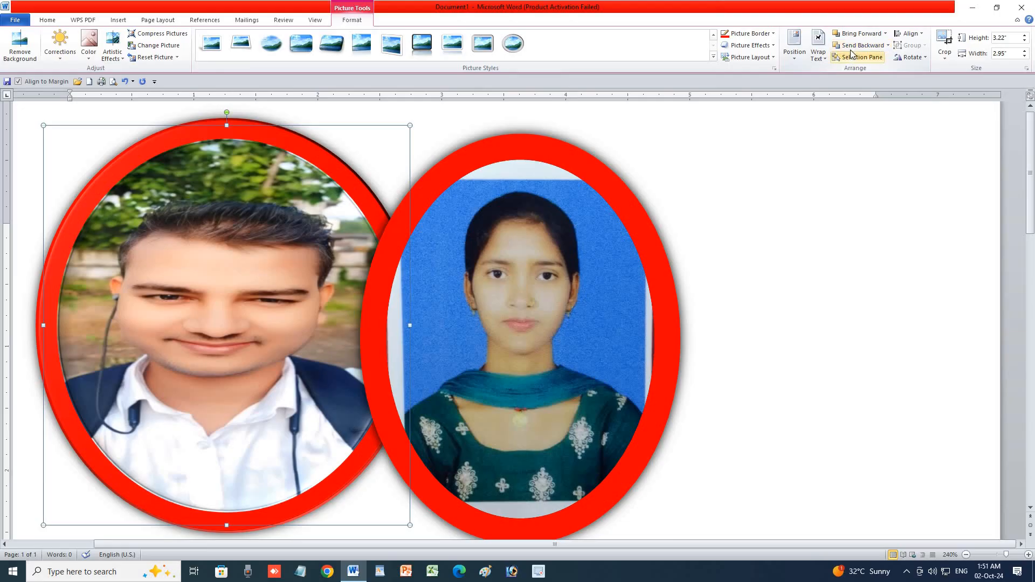
left_click(856, 34)
left_click(857, 46)
left_click(856, 33)
left_click(854, 46)
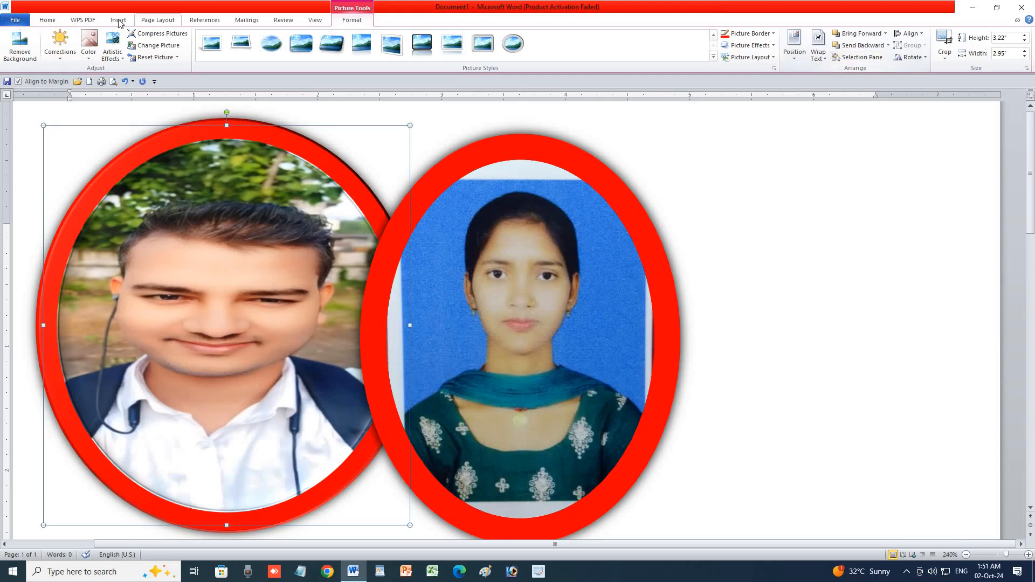
left_click(62, 20)
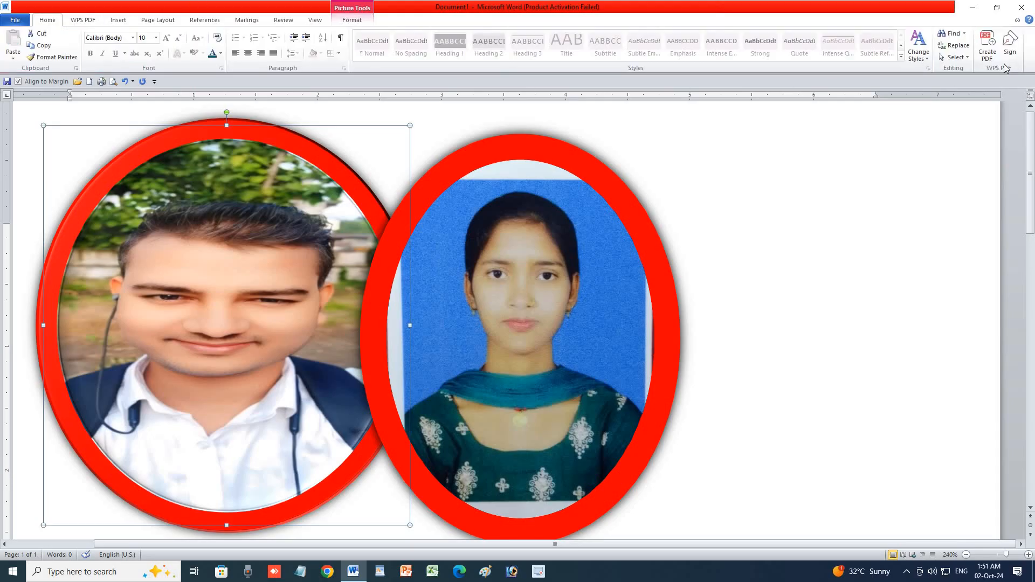
left_click(954, 59)
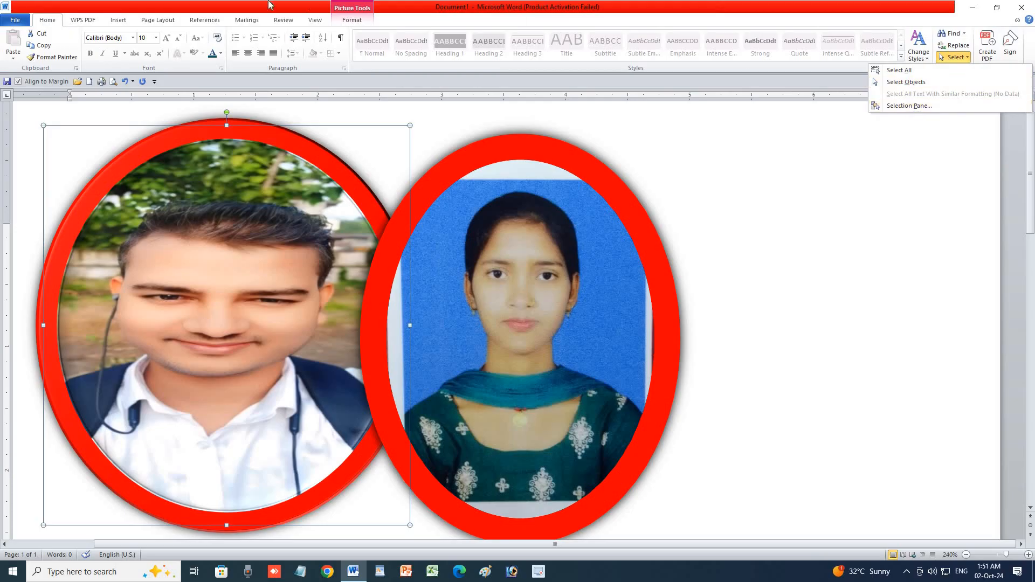
left_click(116, 22)
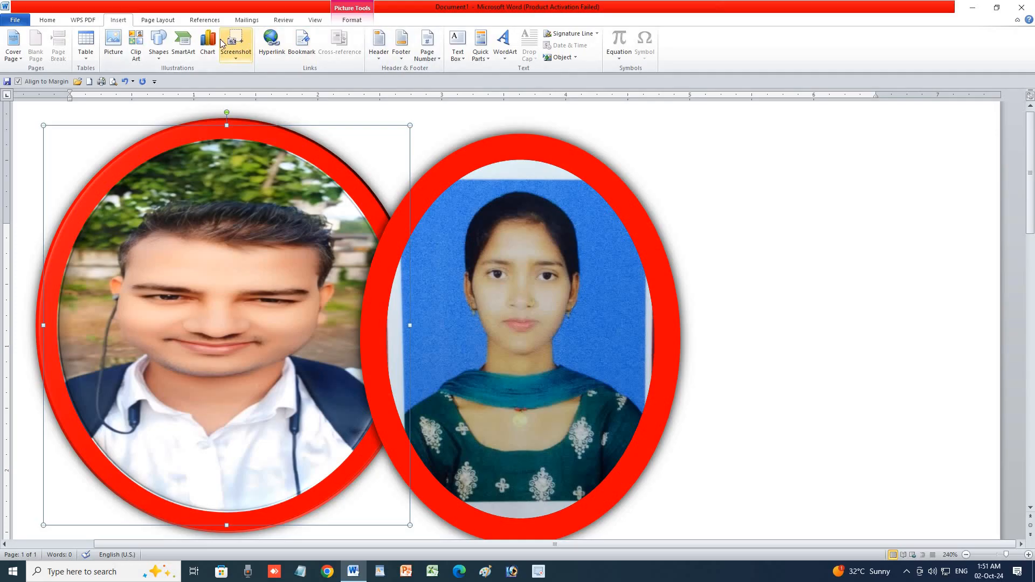
left_click(357, 21)
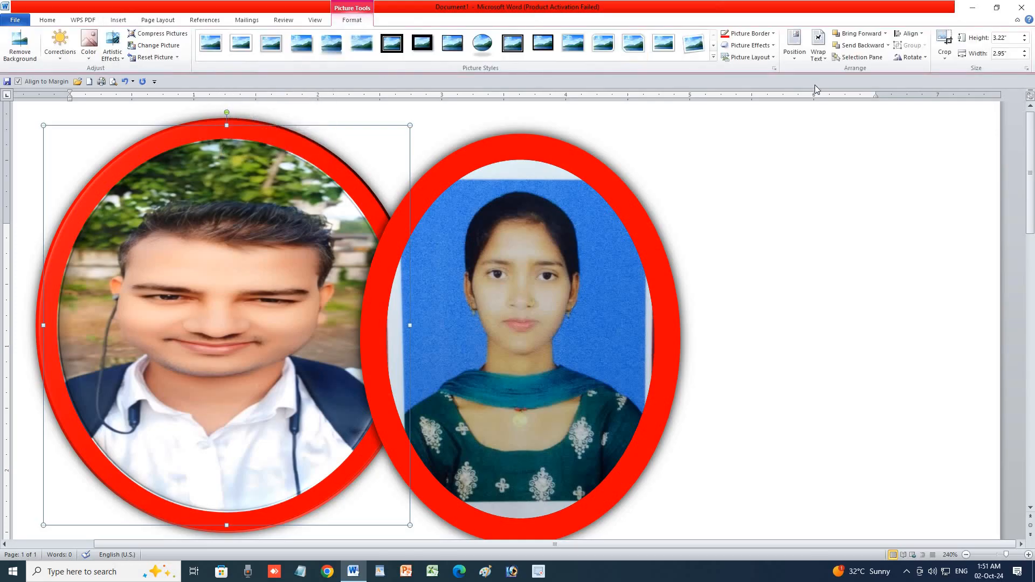
Step: Show the Selection and Visibility list and select Picture 1 and Picture 2 in turn from it
left_click(871, 57)
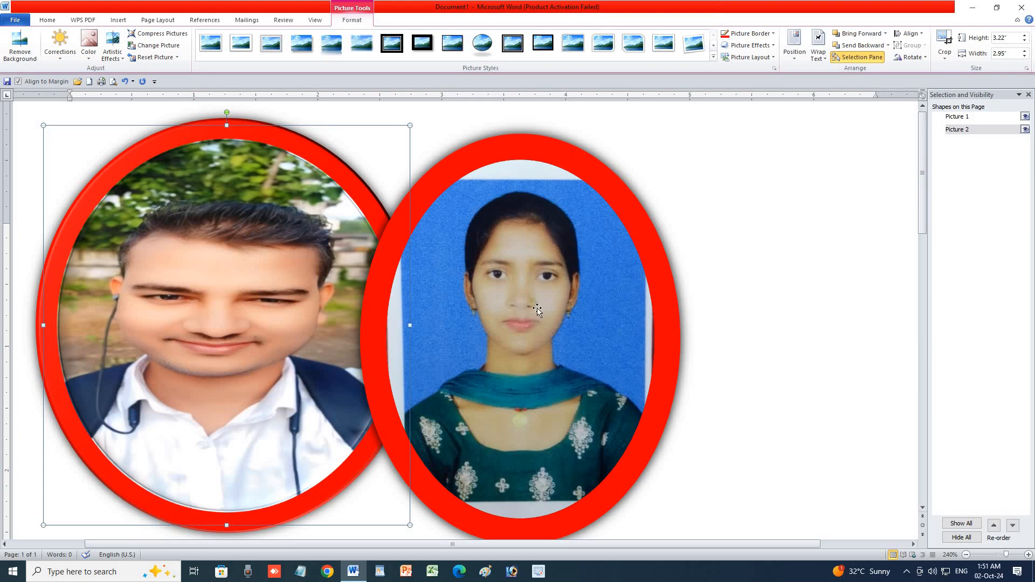
left_click(956, 117)
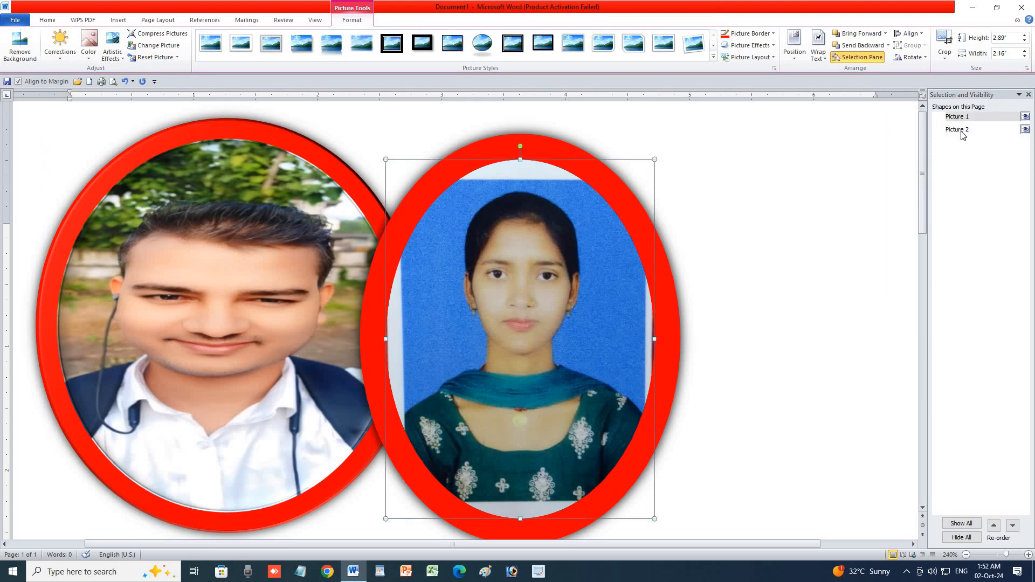
left_click(962, 132)
left_click(955, 117)
Step: Toggle the visibility of Picture 1 and Picture 2 individually, and hide and reshow both with Hide All and Show All
left_click(1025, 117)
left_click(1024, 130)
left_click(1024, 117)
left_click(1024, 130)
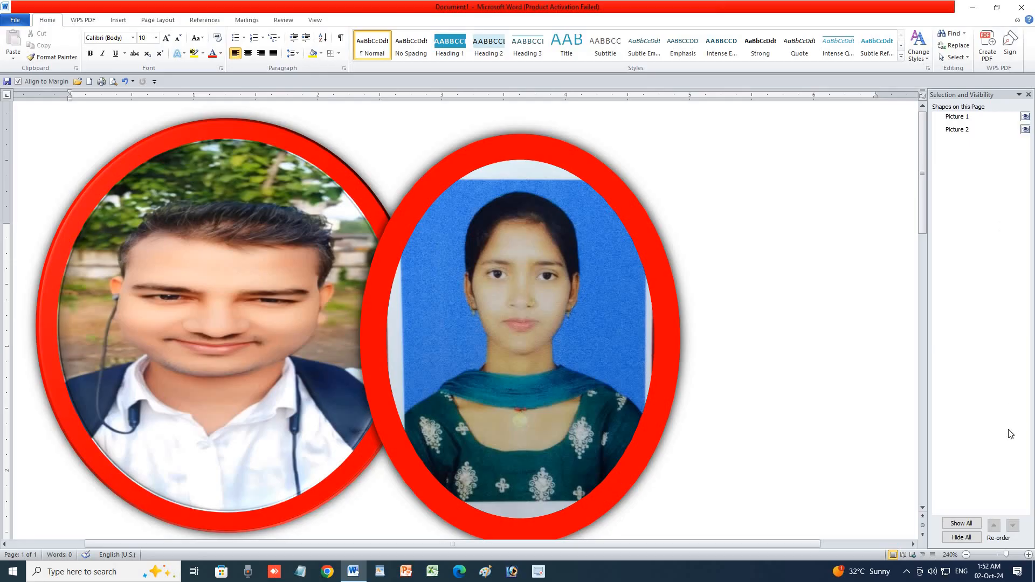
left_click(965, 538)
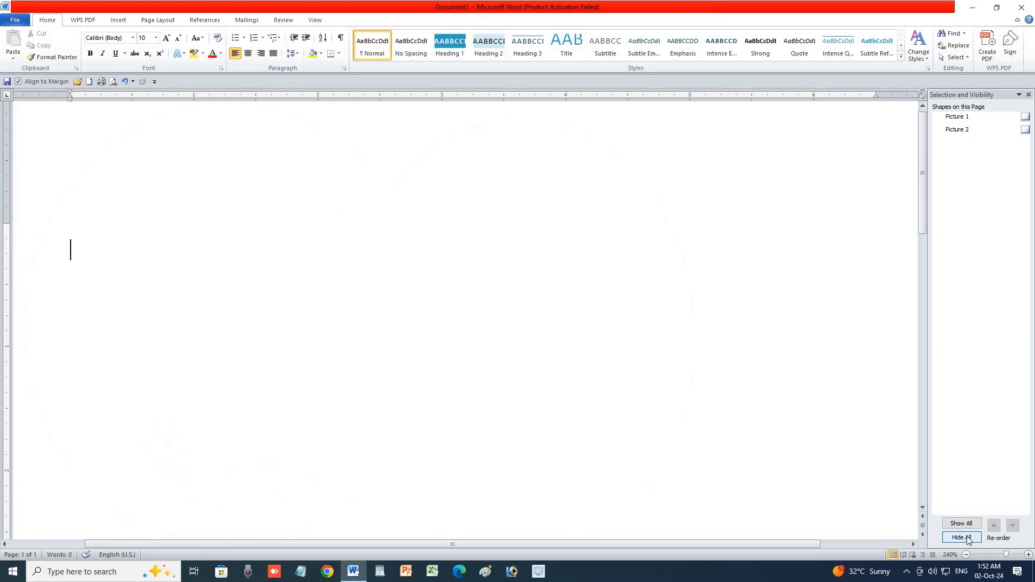
left_click(972, 525)
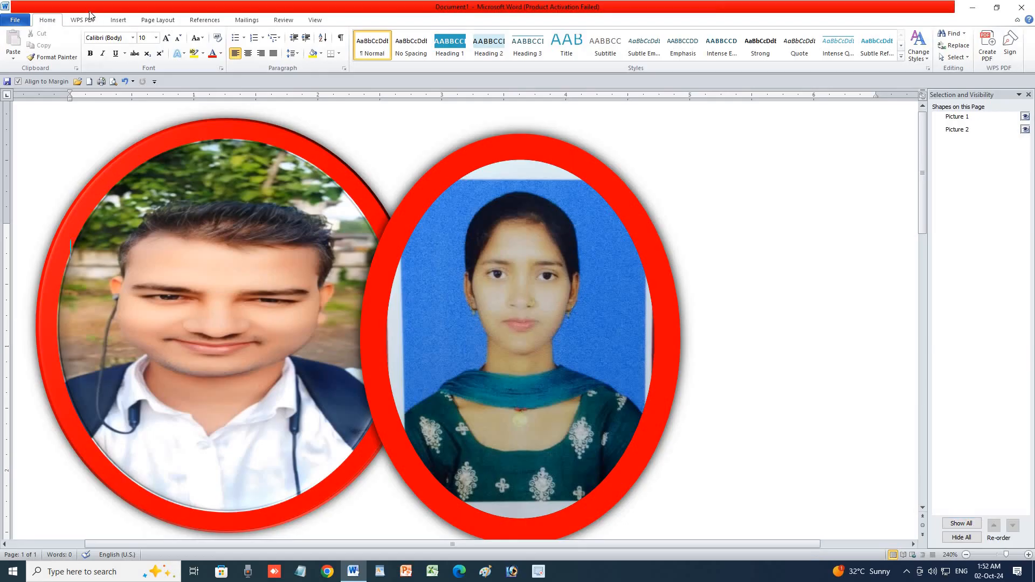
Step: Delete both pictures from the page and close the Selection and Visibility list
left_click(116, 21)
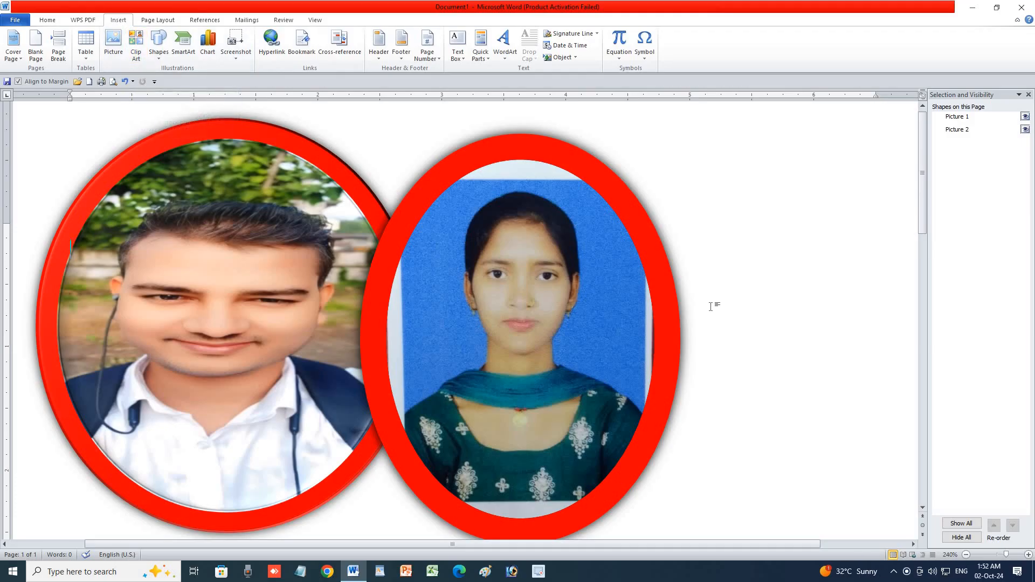
key("ctrl+a")
key("Delete")
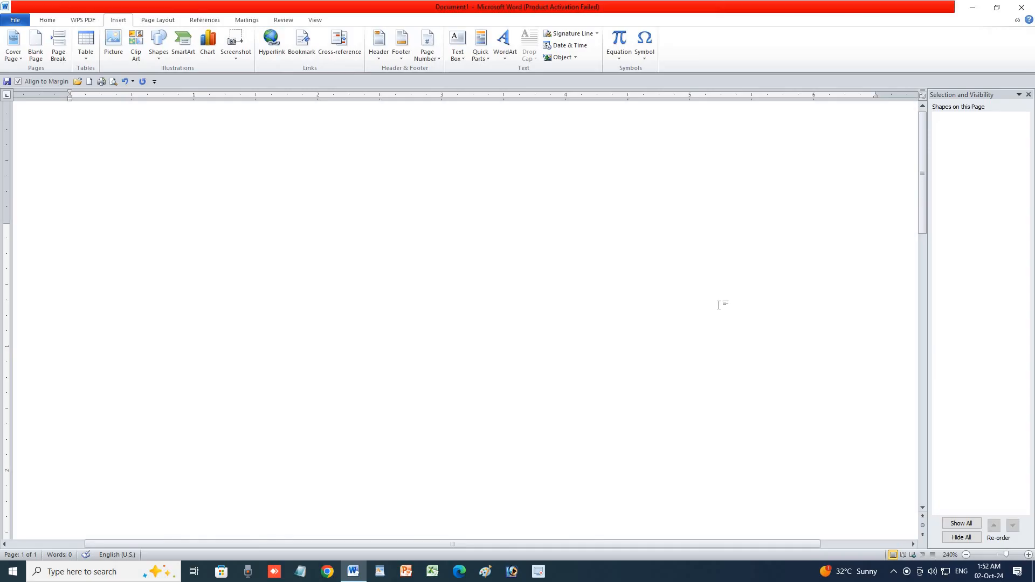
left_click(1027, 94)
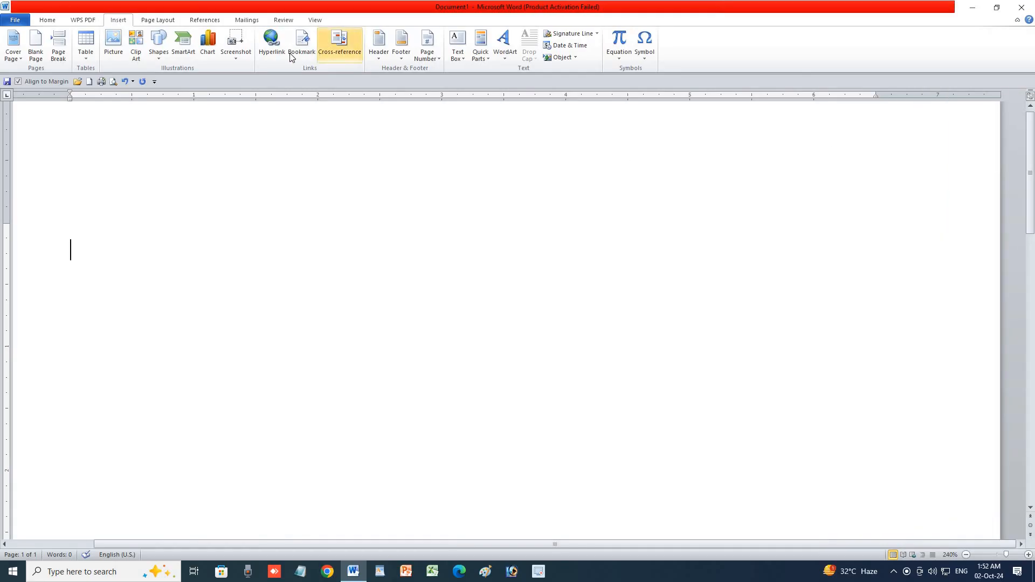
Step: Search the clip art for CAT and insert the illustration of a vet with a girl holding a cat
left_click(134, 53)
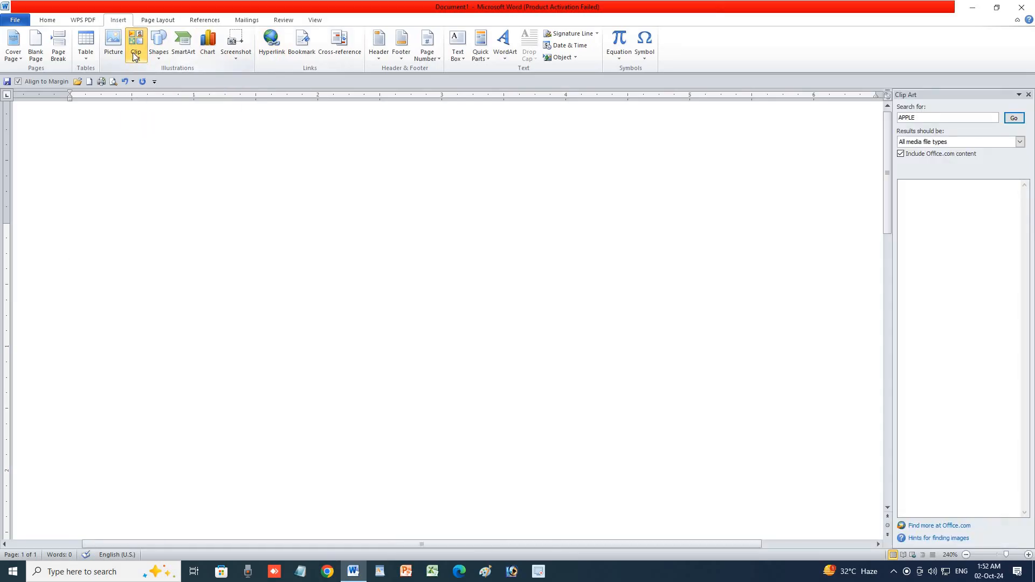
left_click(948, 120)
type("CAT")
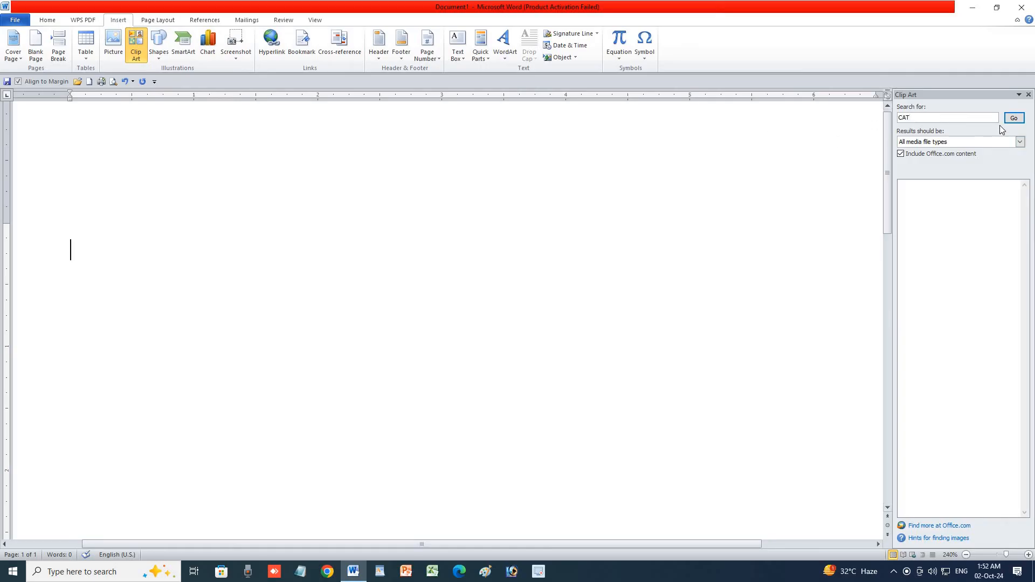
left_click(1014, 119)
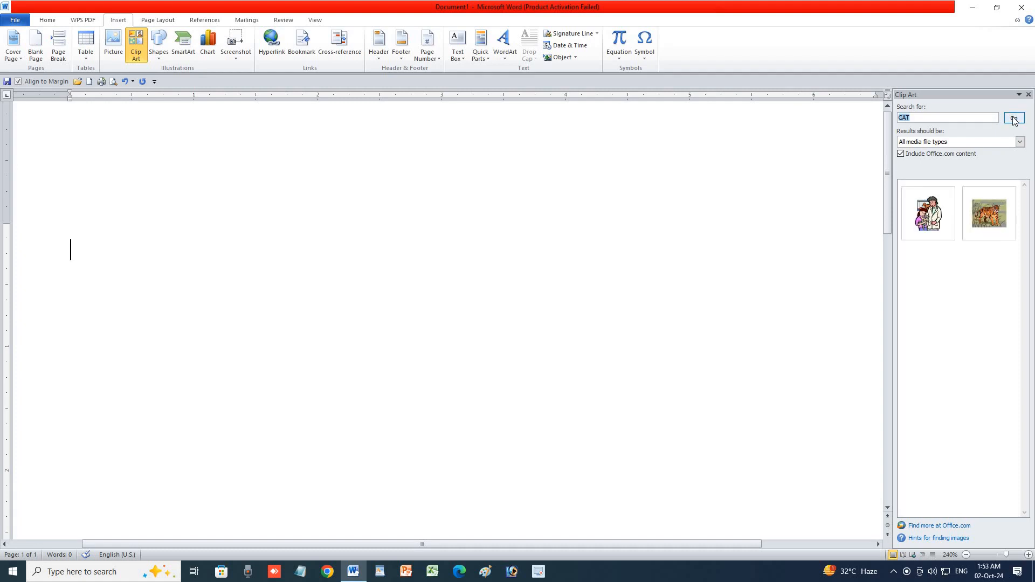
left_click(943, 205)
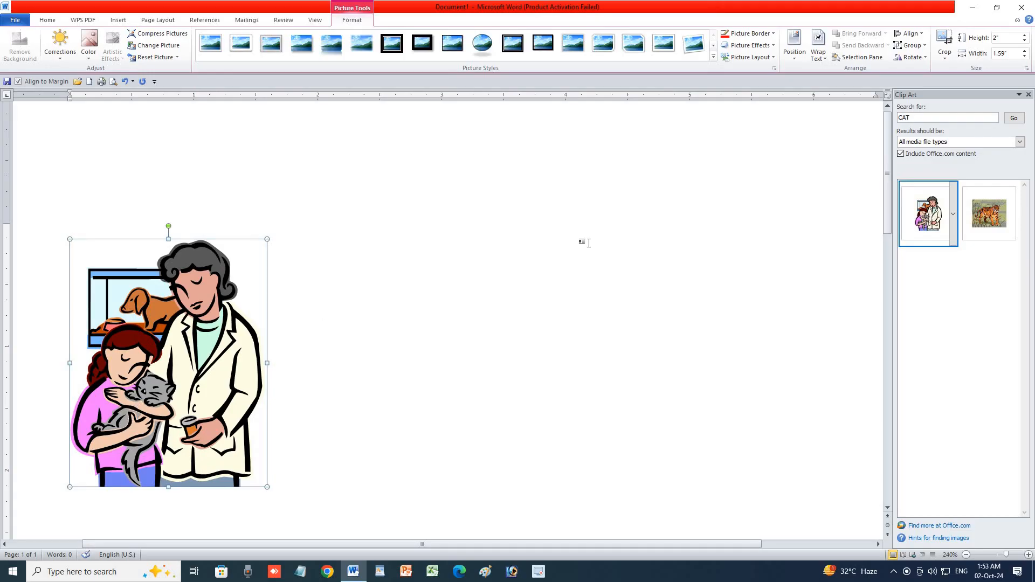
Step: Search the clip art for MANGO across all media file types
left_click(918, 119)
key("BackSpace")
key("BackSpace")
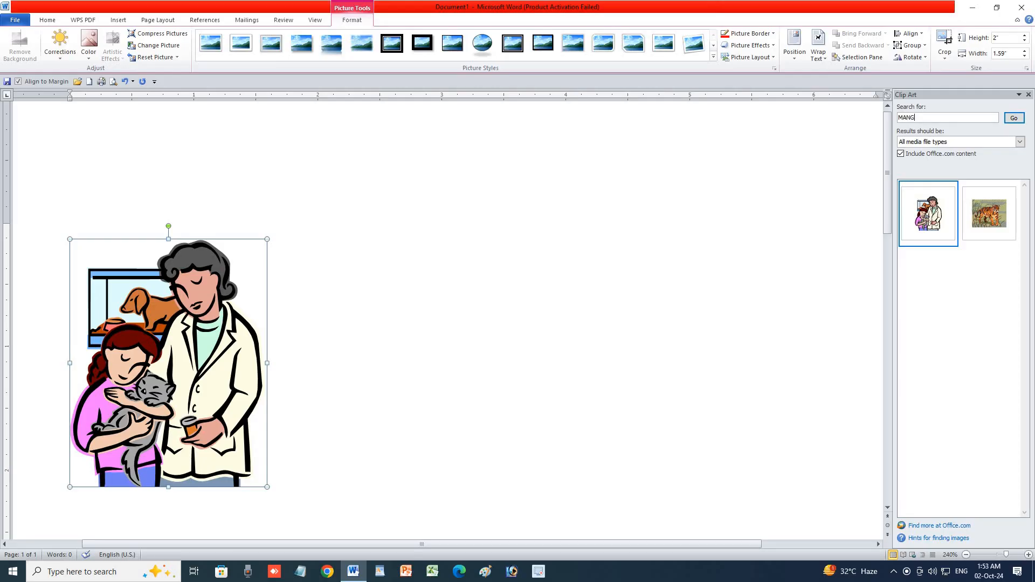
key("Return")
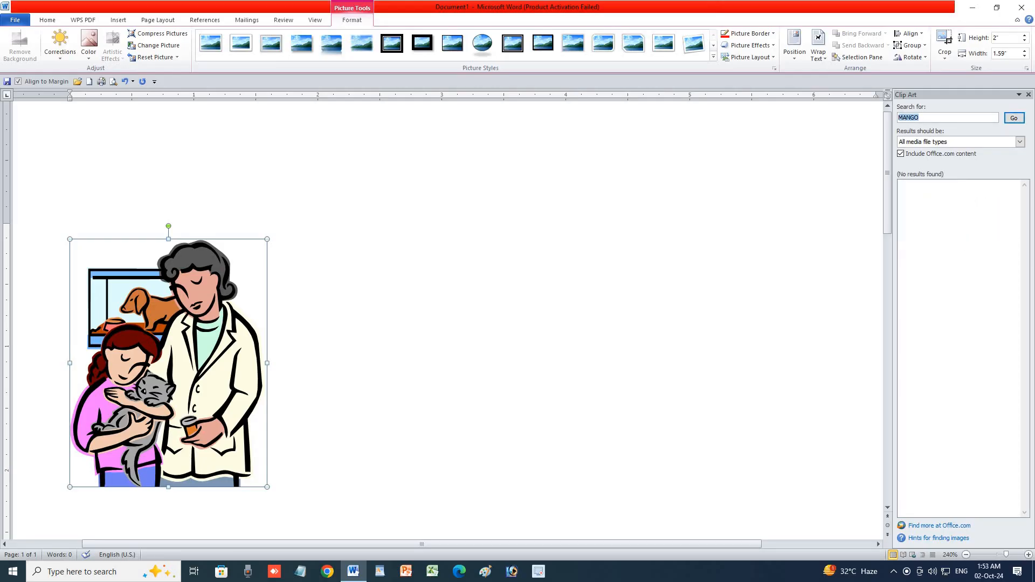
left_click(979, 142)
left_click(979, 143)
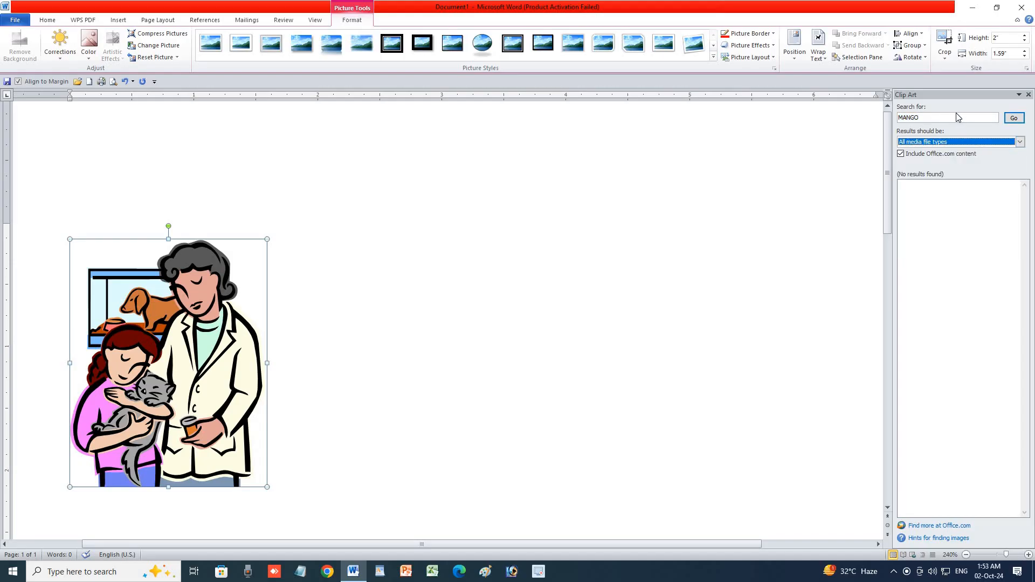
Step: Search the clip art for MAN and insert the eye examination and seated man in a brown suit illustrations
double_click(927, 118)
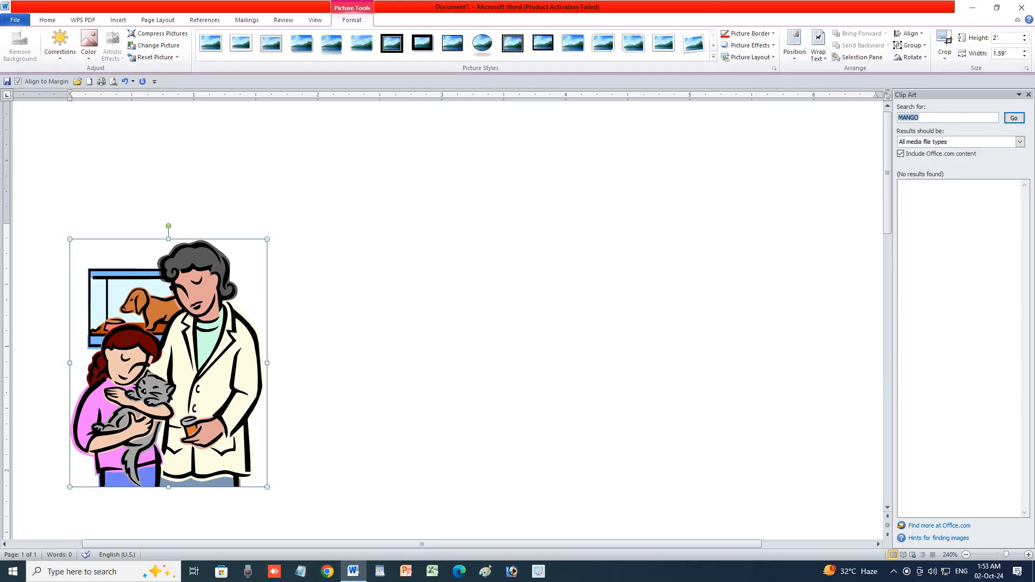
type("M")
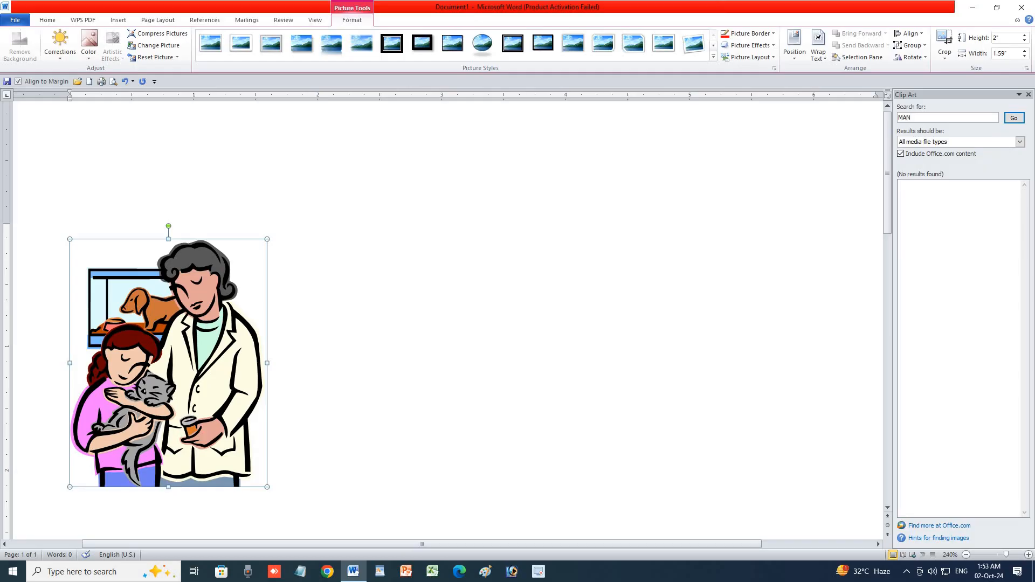
key("Return")
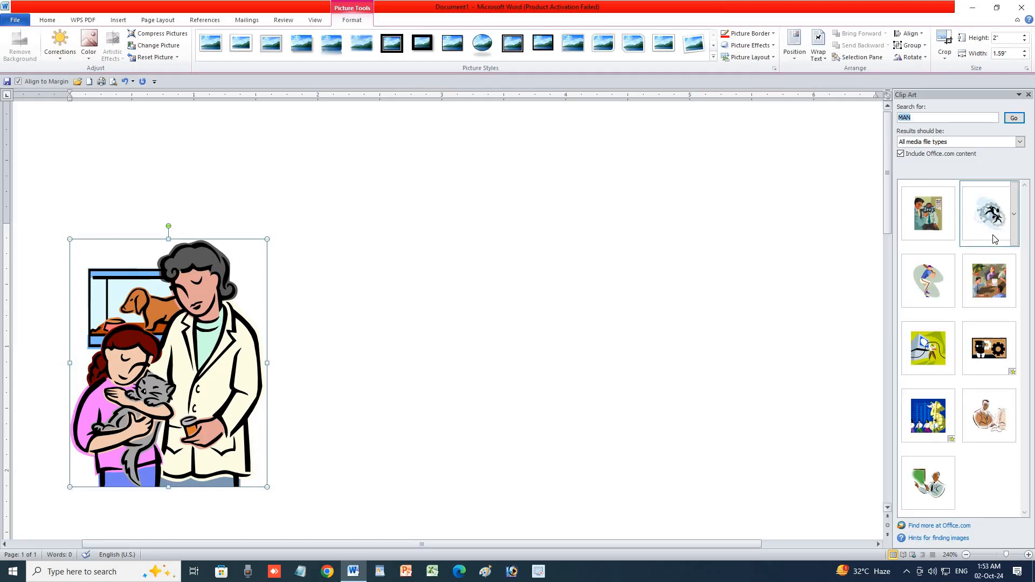
left_click(925, 221)
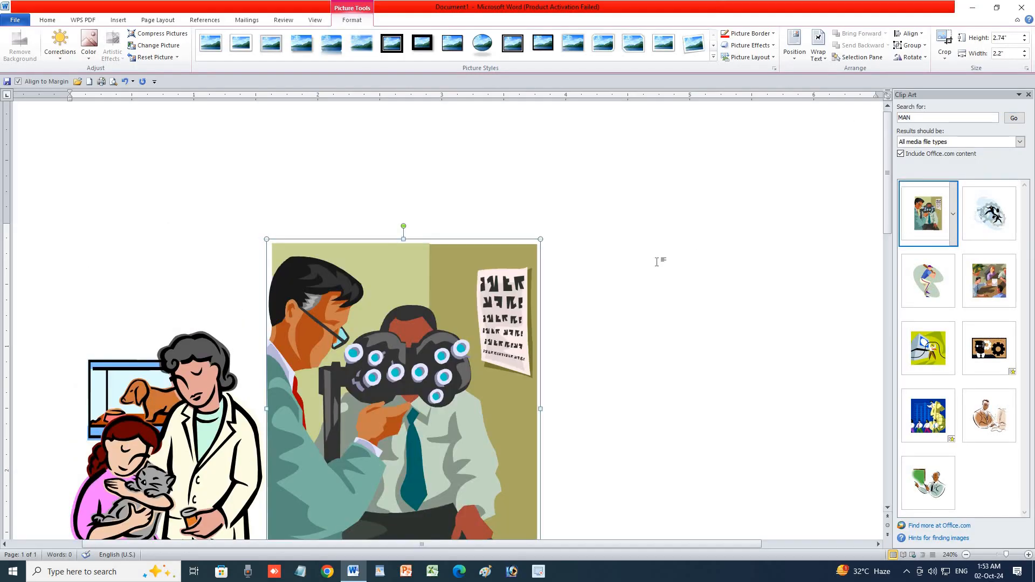
left_click(988, 415)
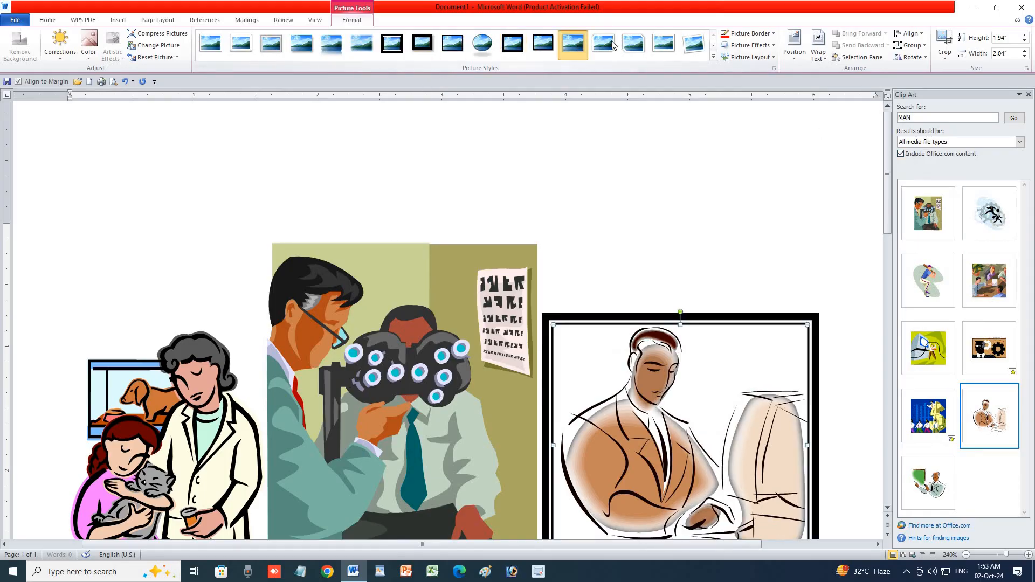
Step: Delete the seated man illustration, followed by all remaining clip art on the page
key("Delete")
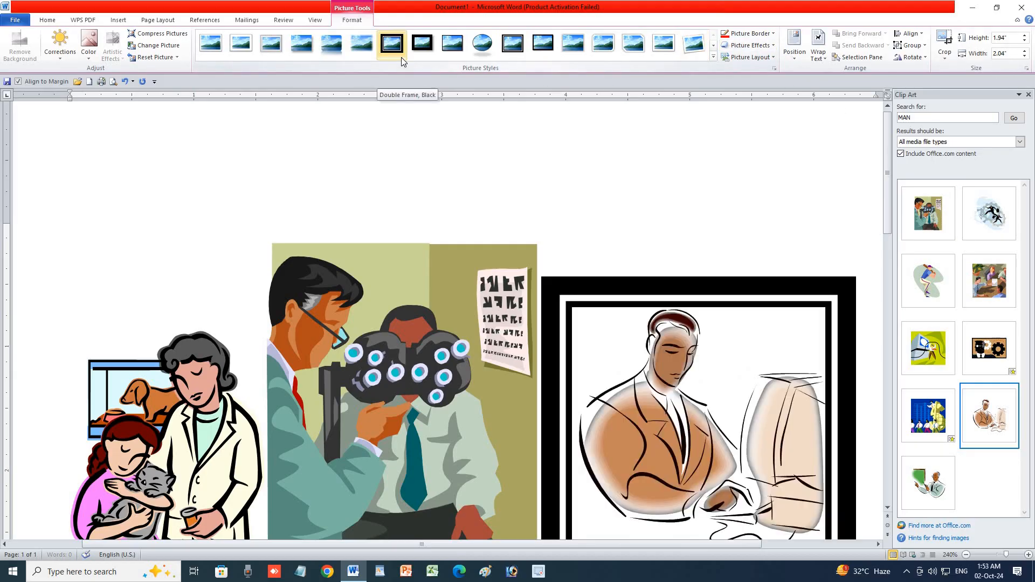
key("ctrl+a")
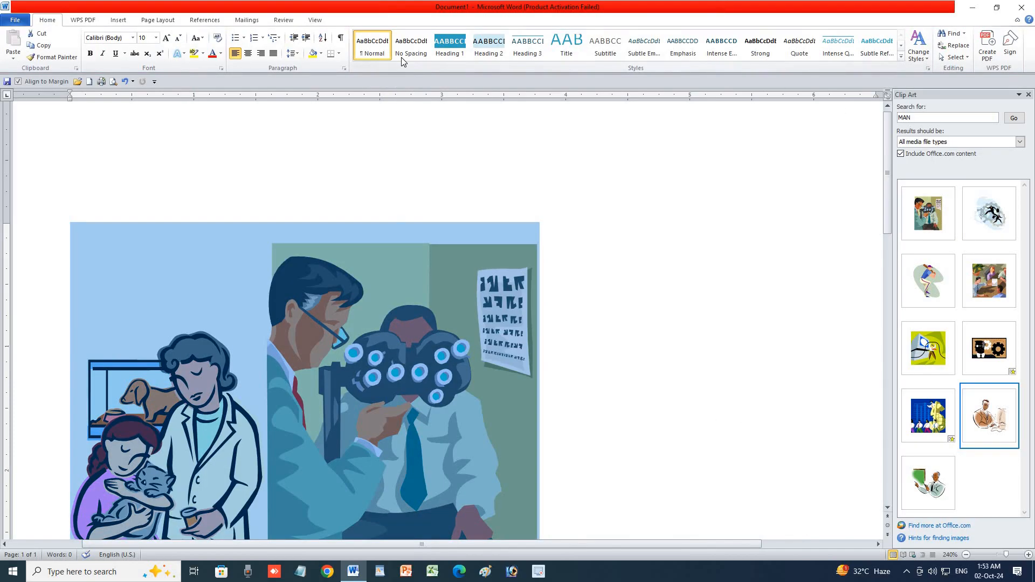
key("Delete")
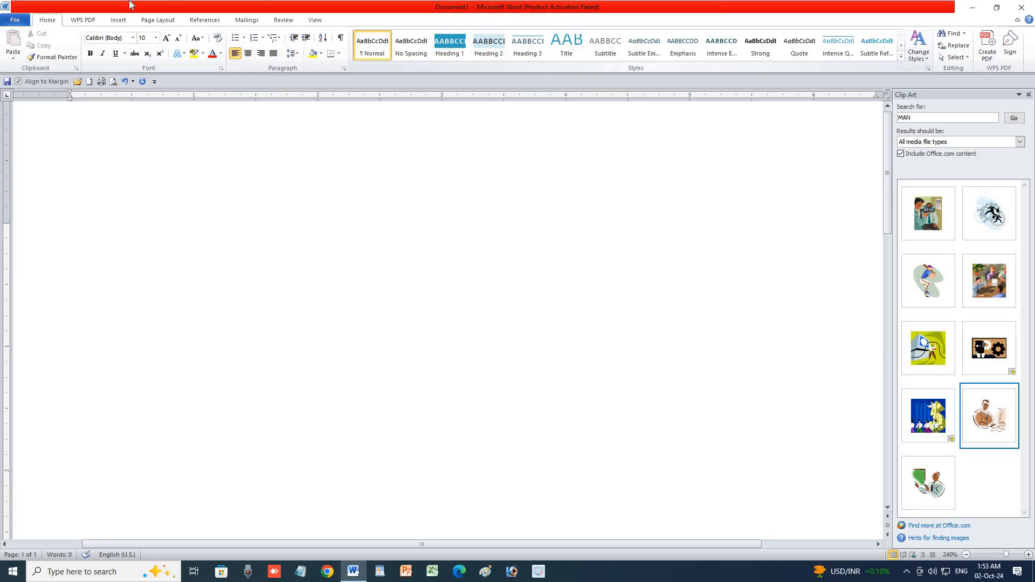
Step: Draw a heart shape about 2.44" high and 2.8" wide and apply the dark red shape style
left_click(118, 19)
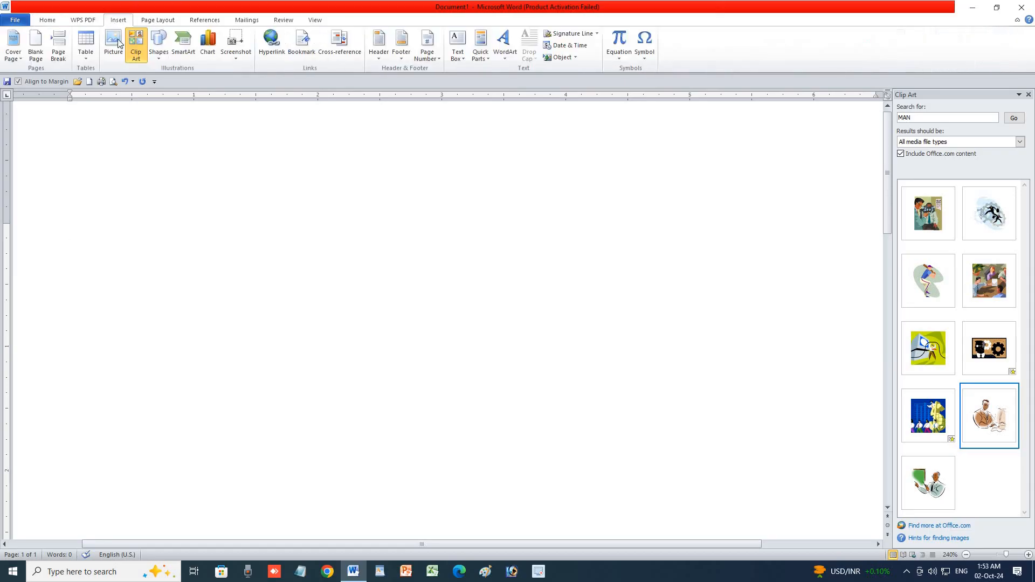
left_click(159, 54)
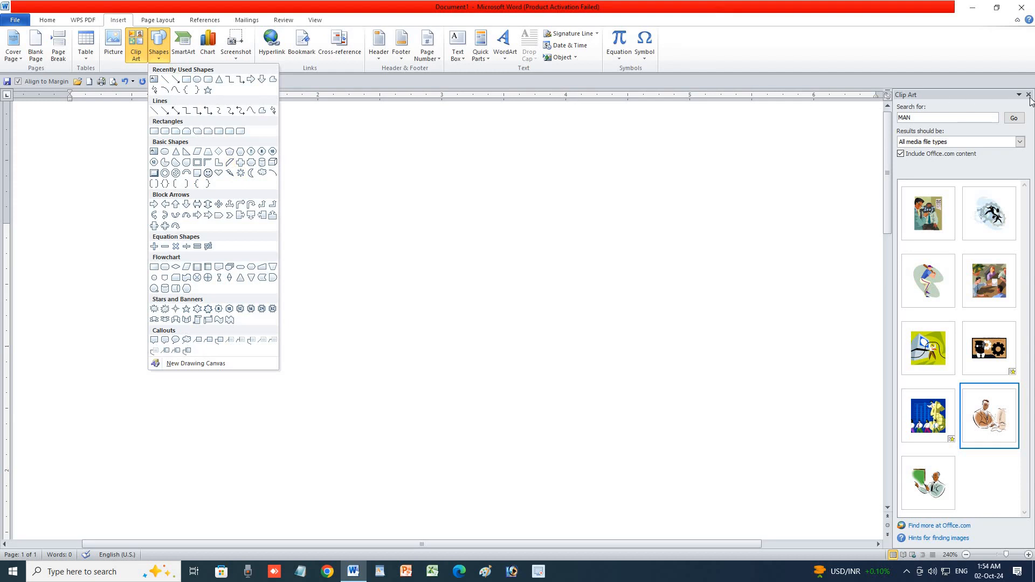
left_click(154, 57)
left_click(153, 57)
mouse_move(94, 178)
left_mouse_down()
mouse_move(298, 379)
mouse_move(442, 479)
left_mouse_up()
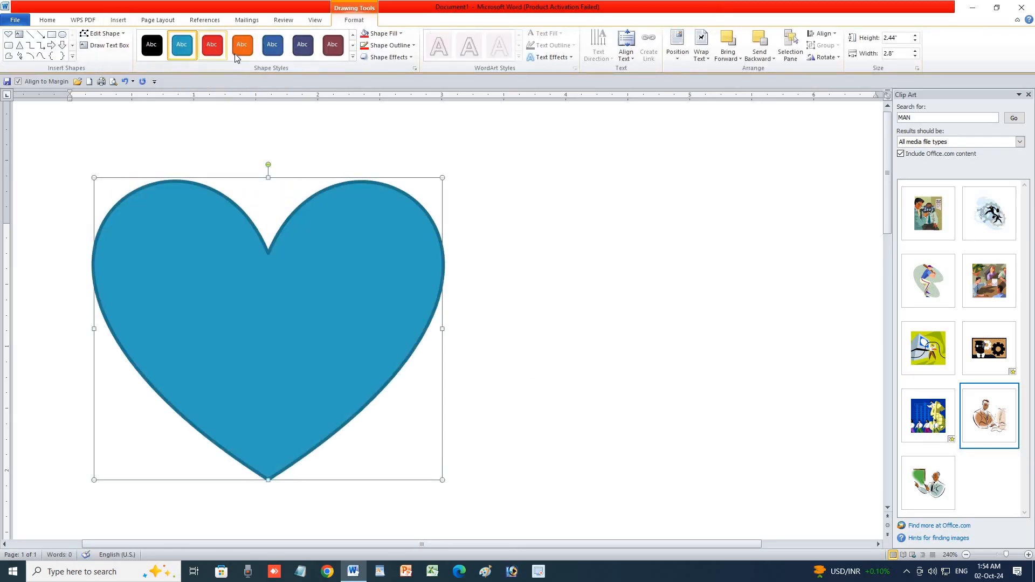
left_click(302, 45)
left_click(343, 49)
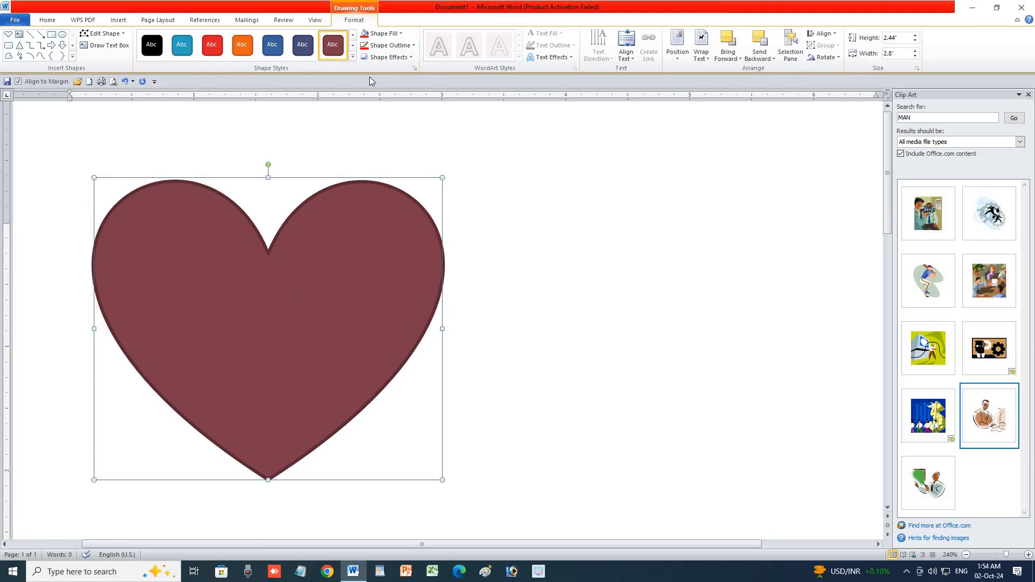
Step: Fill the heart with the picture "asa" from the Downloads folder
left_click(384, 34)
left_click(410, 138)
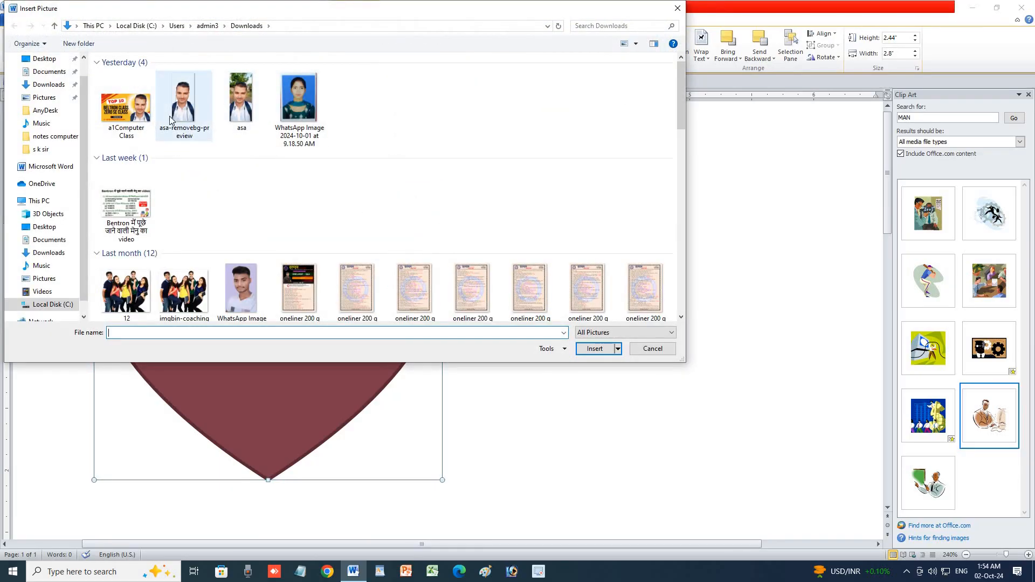
left_click(240, 113)
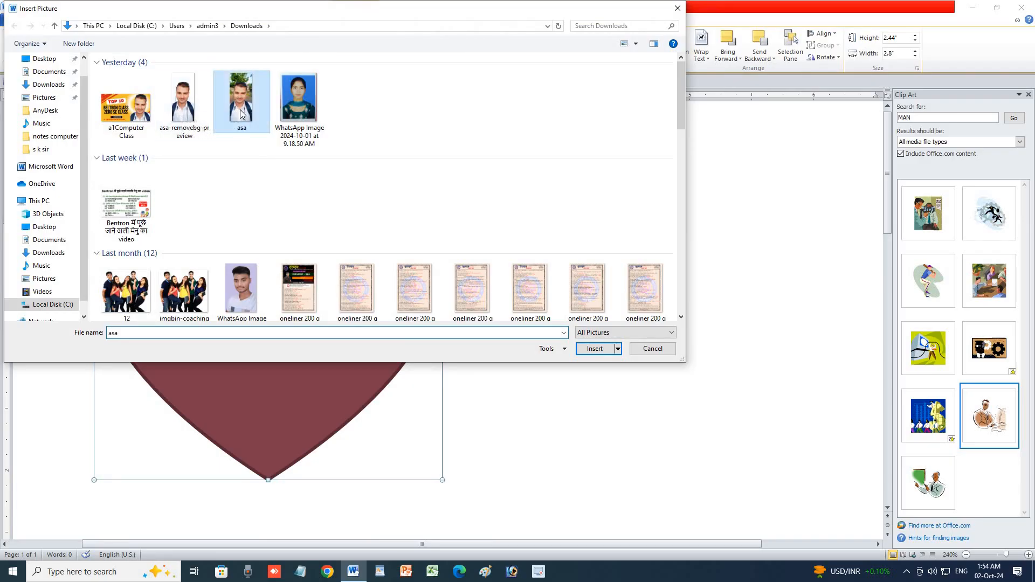
double_click(240, 113)
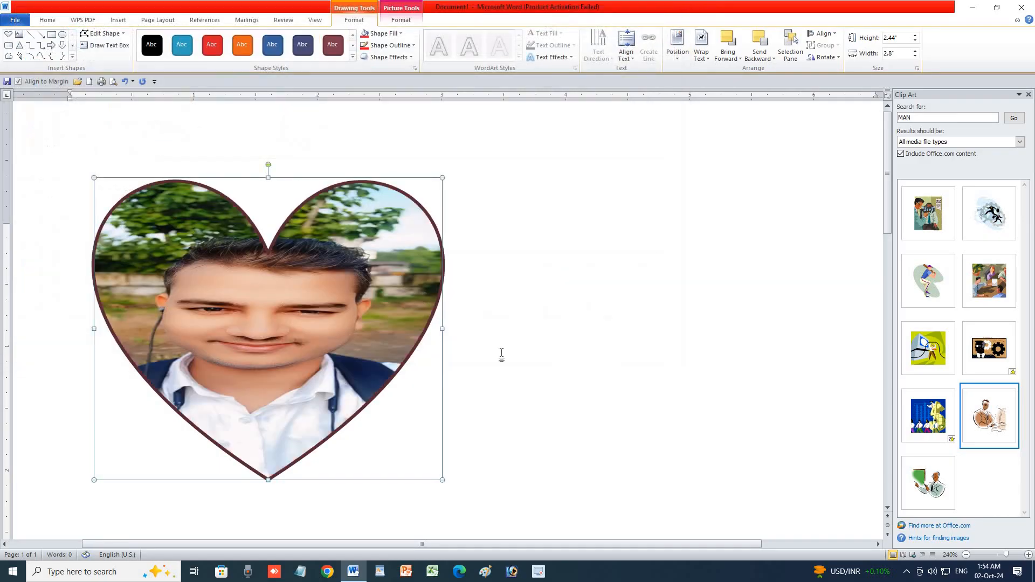
Step: Try "WhatsApp Image 2024-10-01 at 9.18.50 AM" as the heart's picture fill and undo that change
left_click(383, 33)
left_click(414, 143)
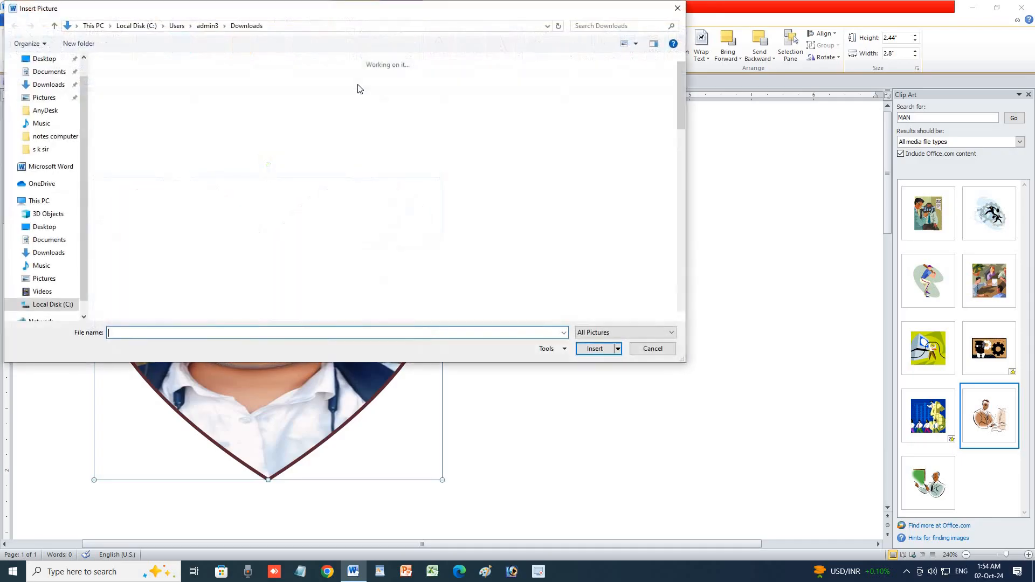
double_click(299, 99)
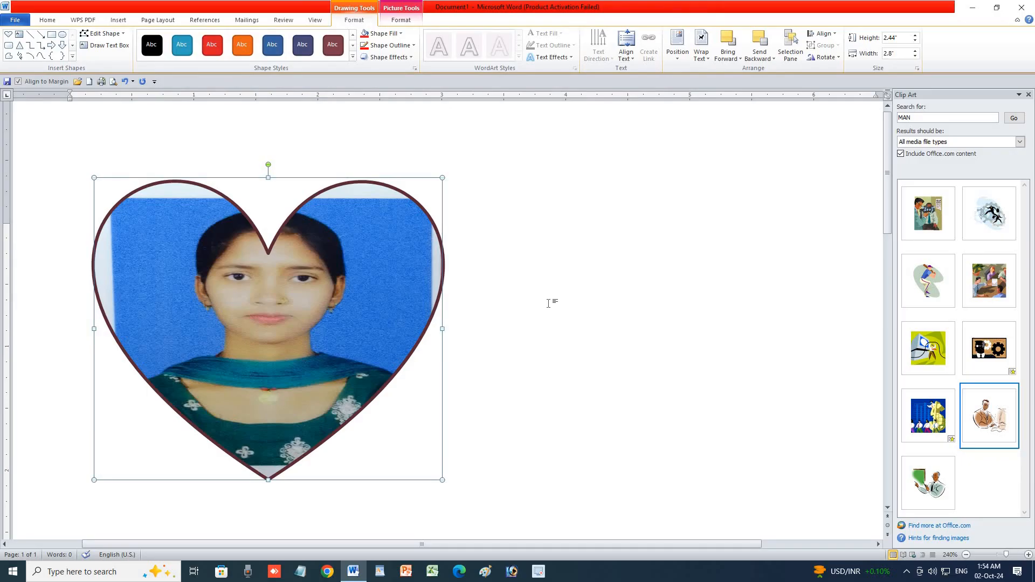
key("ctrl+z")
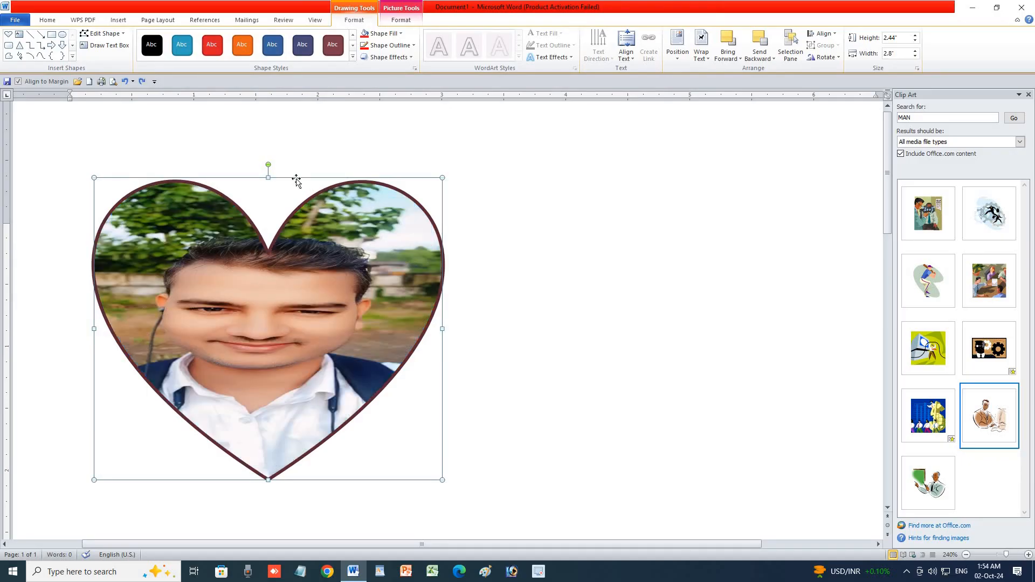
Step: Draw a left brace about 1.88" high and 1.33" wide beside the heart's right edge
left_click(126, 19)
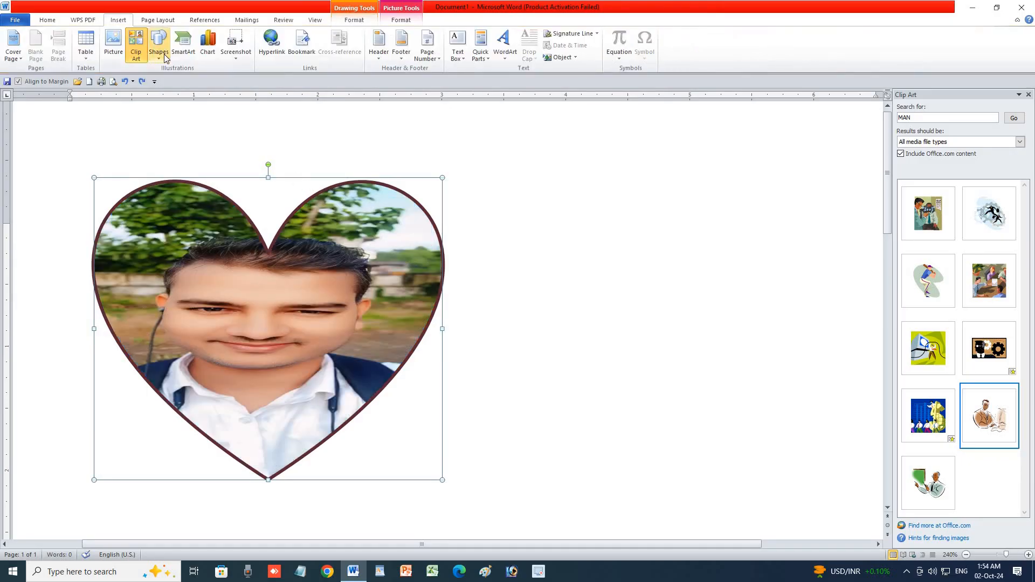
left_click(159, 46)
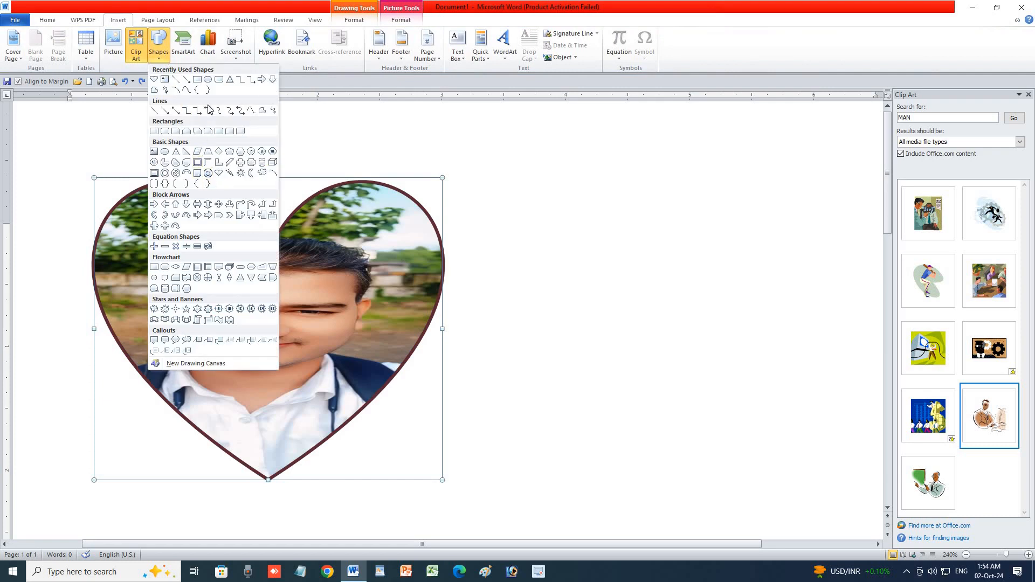
left_click(196, 88)
left_click_drag(586, 205, 421, 438)
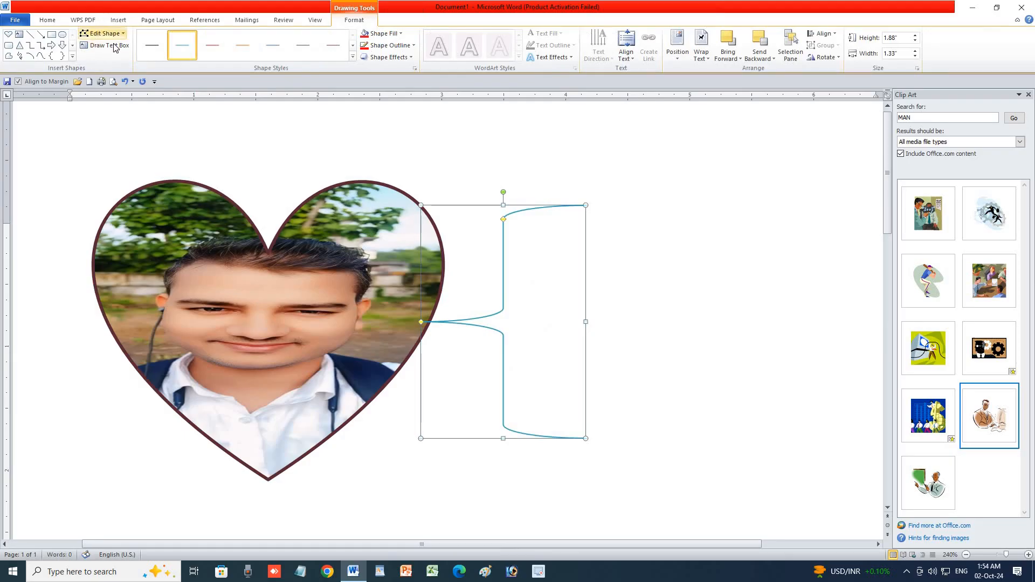
Step: Draw a smiley face about 2.01" high and 1.81" wide to the right of the brace and apply the dark red shape style
left_click(119, 22)
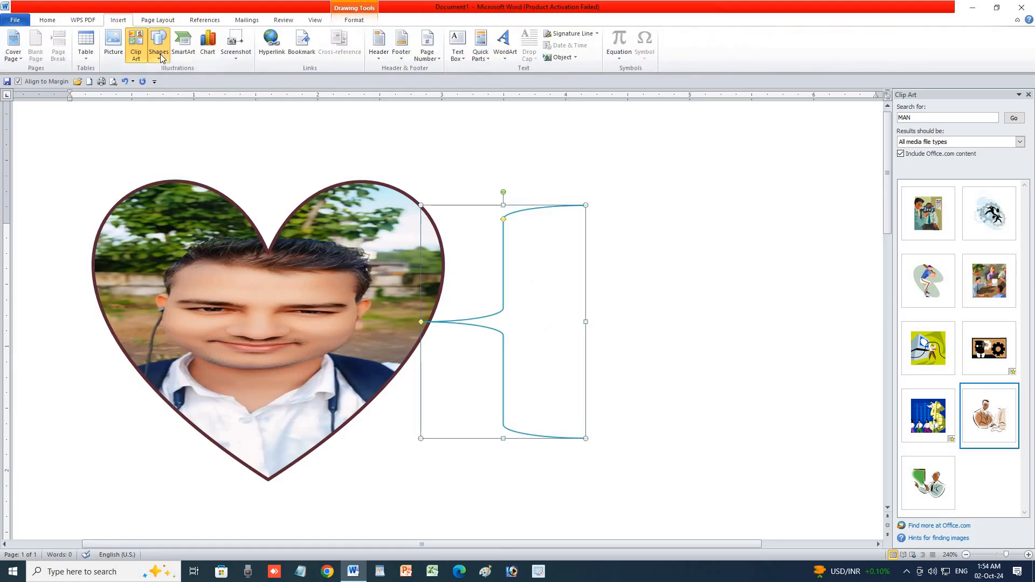
left_click(157, 45)
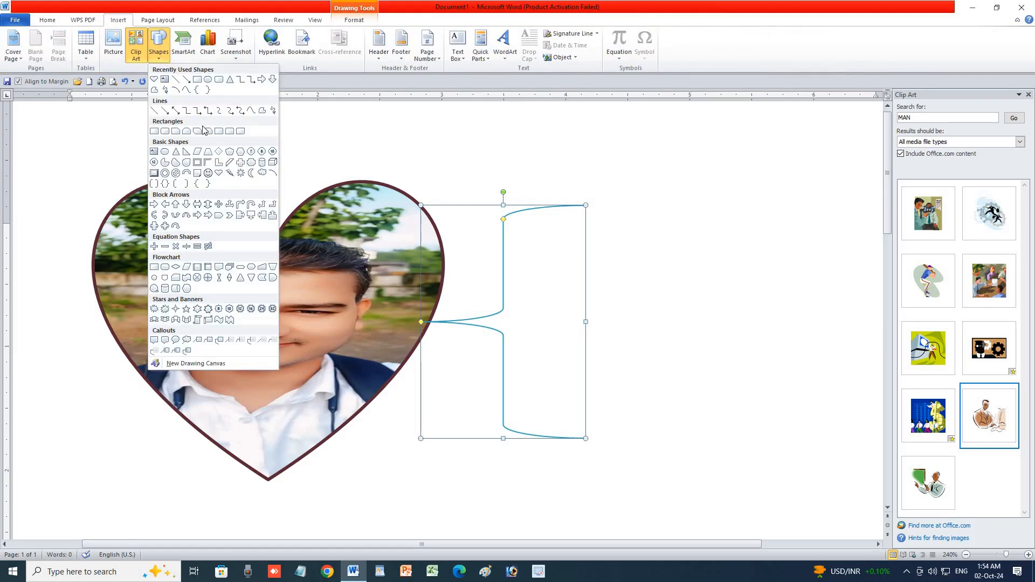
left_click(208, 172)
left_click_drag(625, 221, 852, 472)
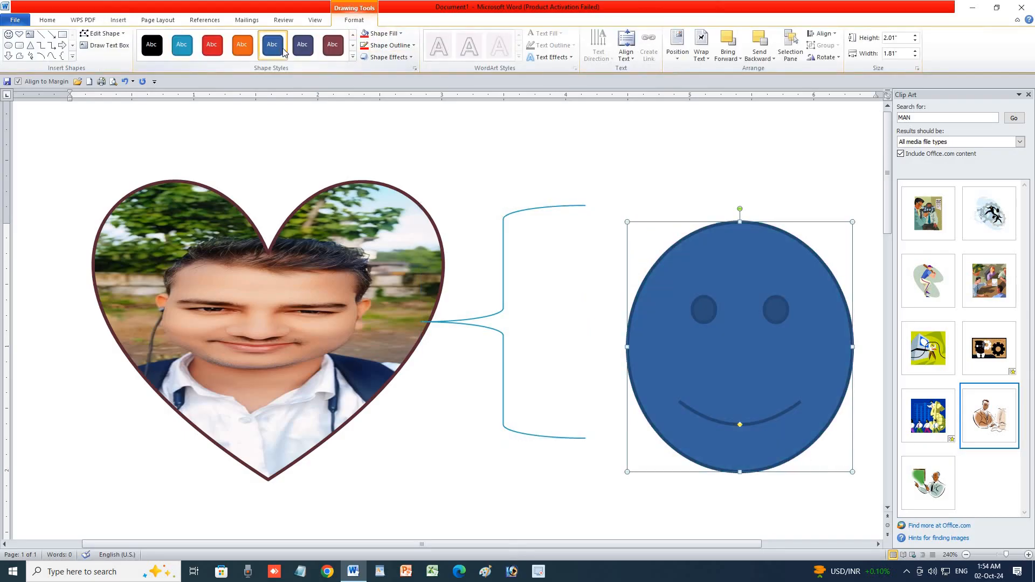
left_click(332, 46)
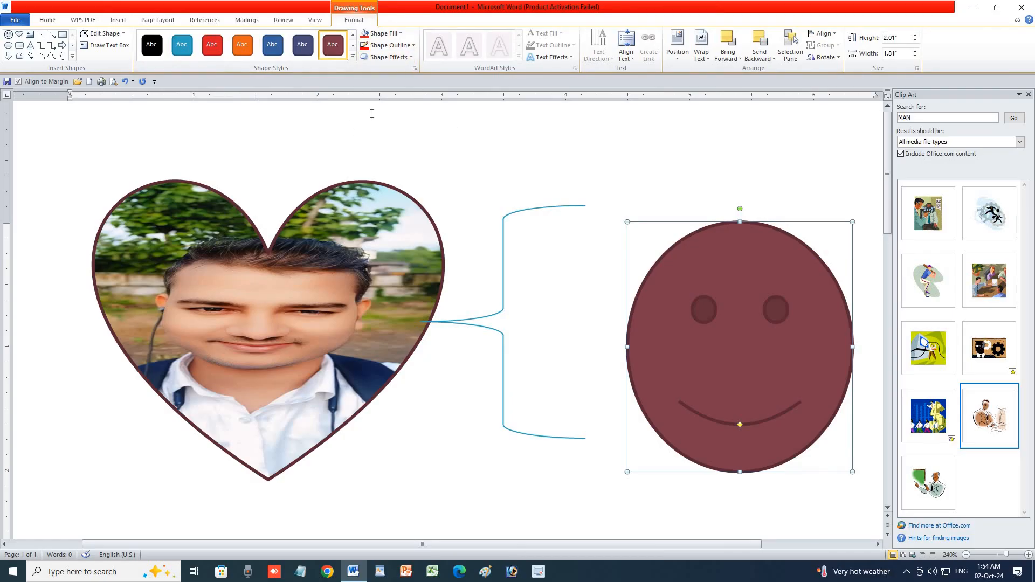
Step: Delete all the shapes from the page and close the clip art search
key("ctrl+a")
key("Delete")
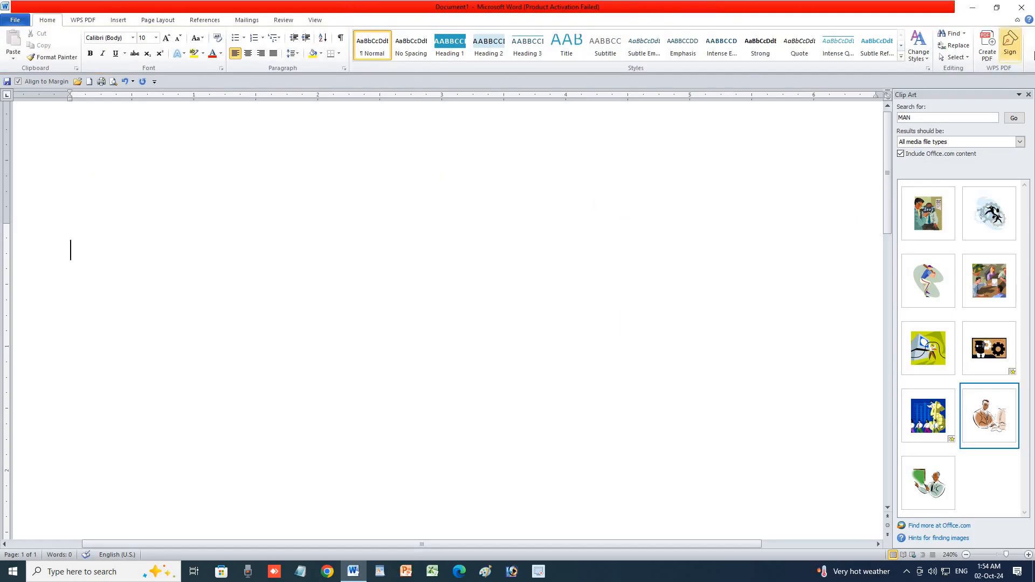
left_click(1028, 94)
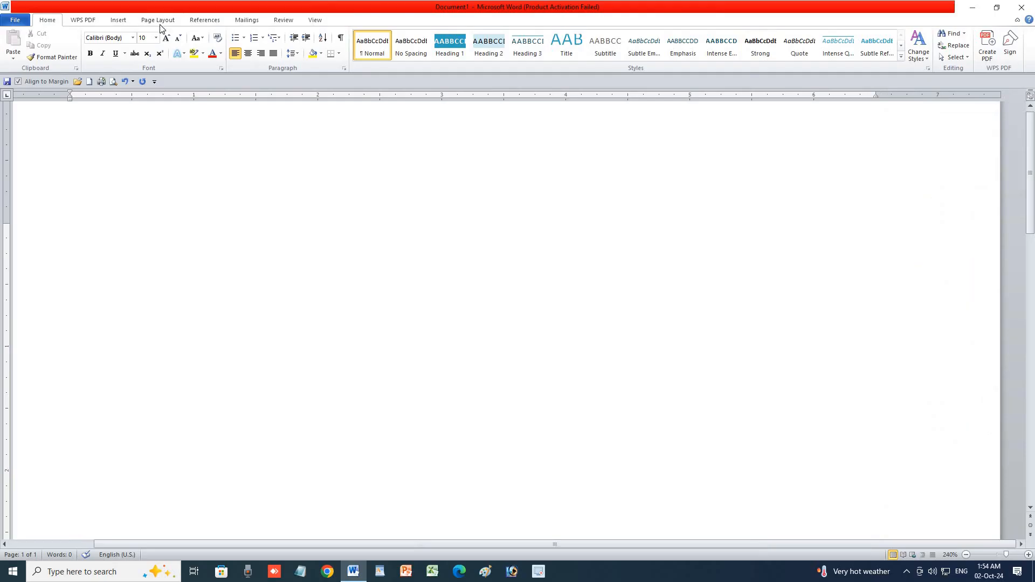
Step: Insert an Increasing Arrows Process SmartArt graphic from the Process category and place the cursor in its first arrow's text
left_click(118, 20)
left_click(180, 54)
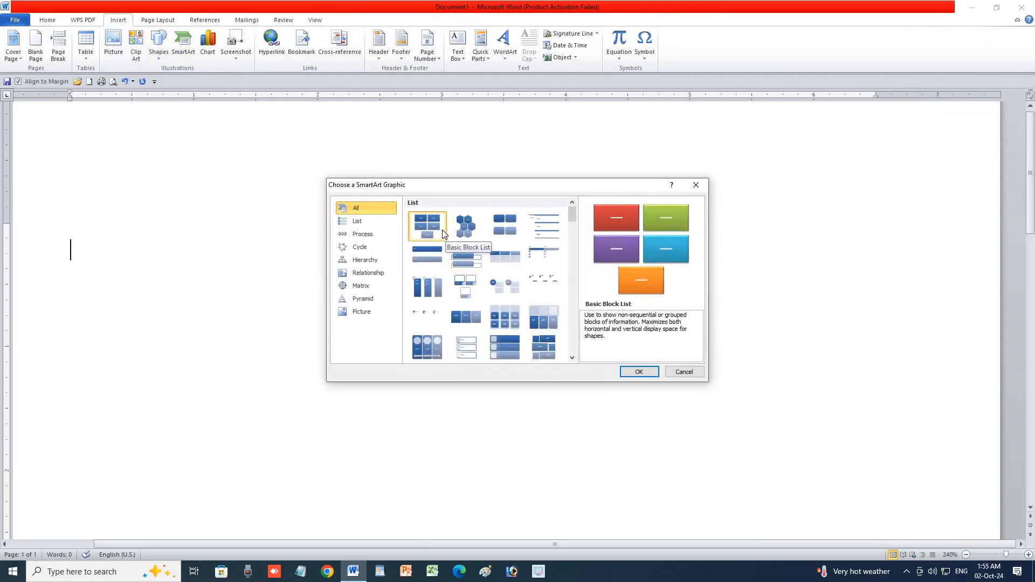
left_click(493, 308)
left_click(468, 289)
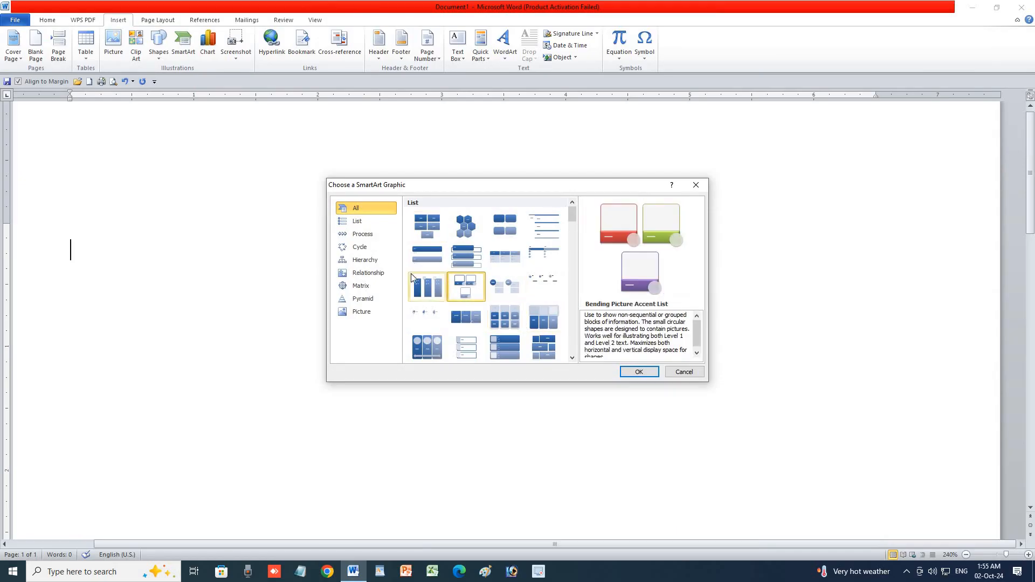
left_click(372, 273)
left_click(359, 249)
left_click(376, 273)
left_click(363, 234)
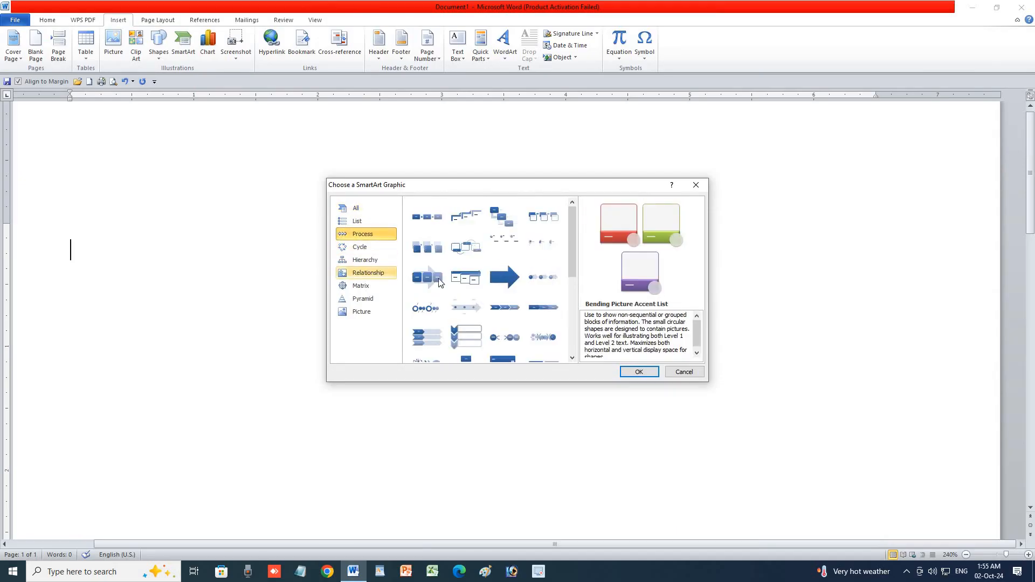
left_click(466, 277)
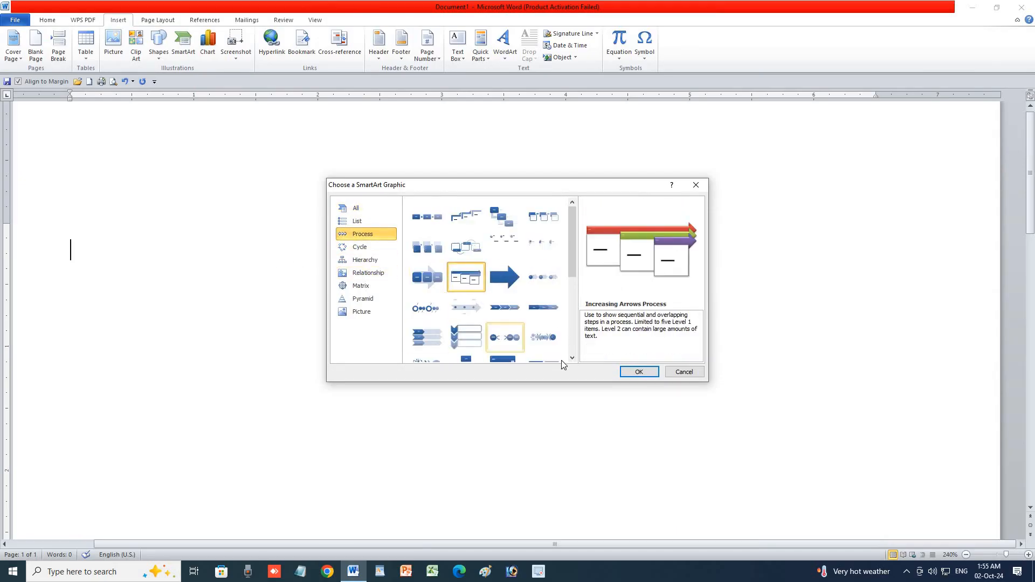
left_click(638, 371)
left_click(132, 298)
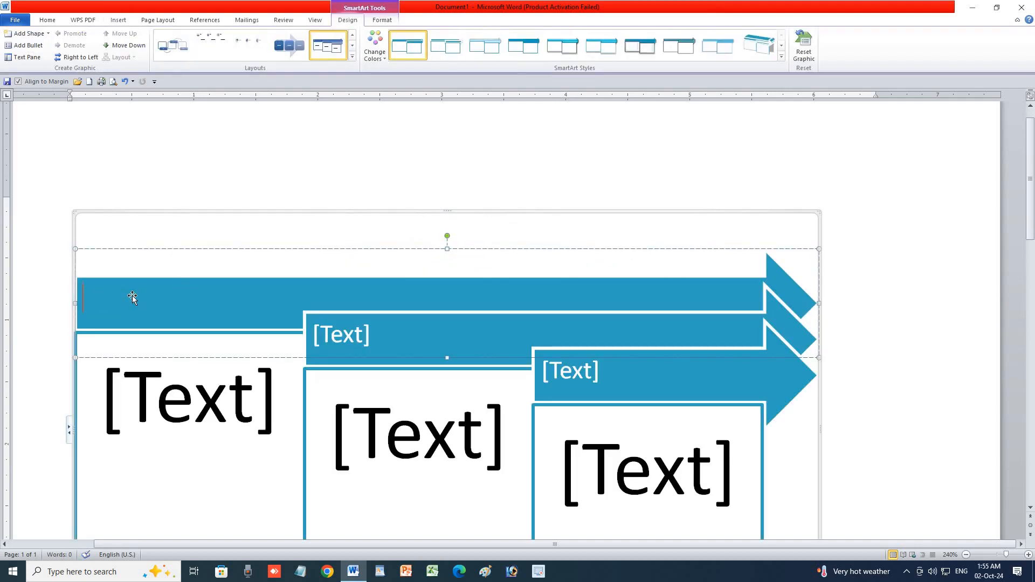
Step: Label the first arrow with a person's first name and the second arrow MATH
type("RAJESH ")
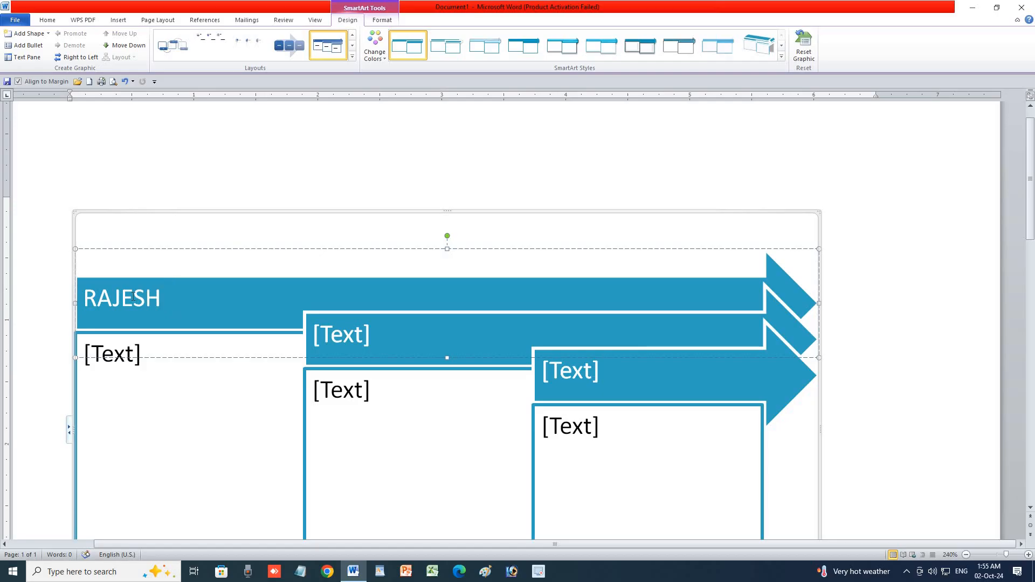
type("KUMAR")
left_click(350, 340)
type("MAH")
key("BackSpace")
type("TH")
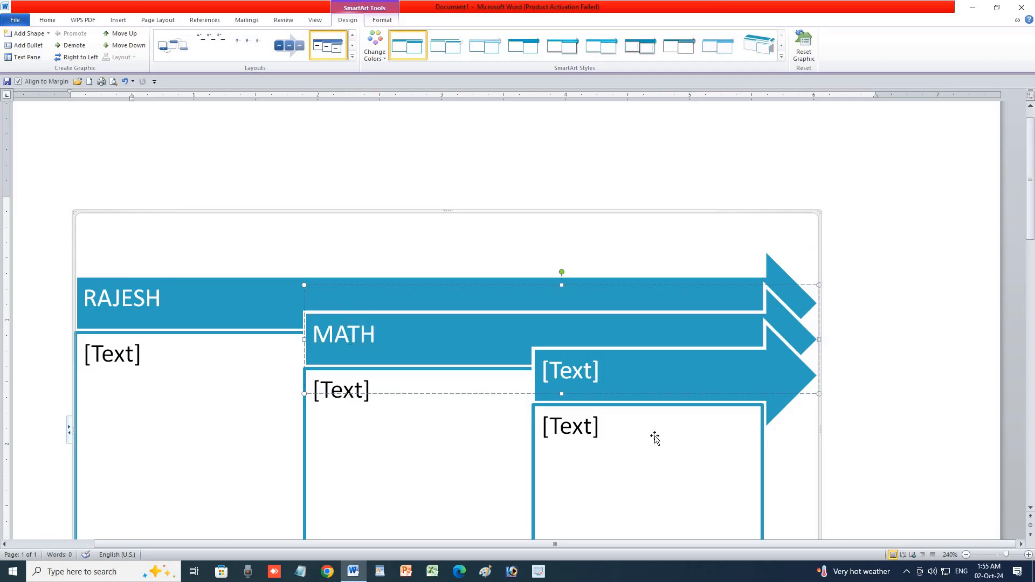
Step: Enter ENGLISH in the box under the first arrow and a person's first name in the box under the second arrow
left_click(134, 358)
type("ENGLISH")
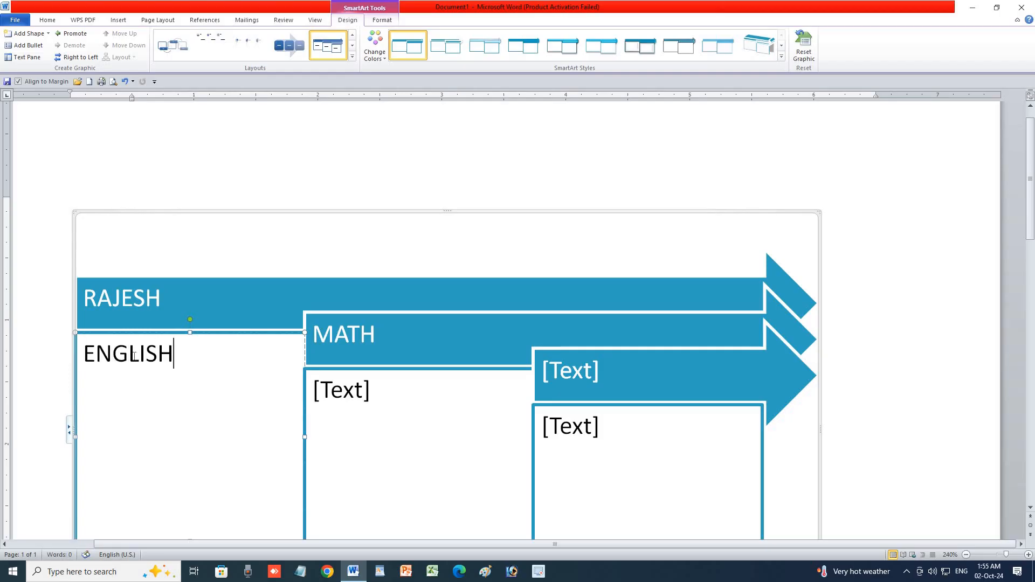
left_click(355, 406)
type("MOHAN")
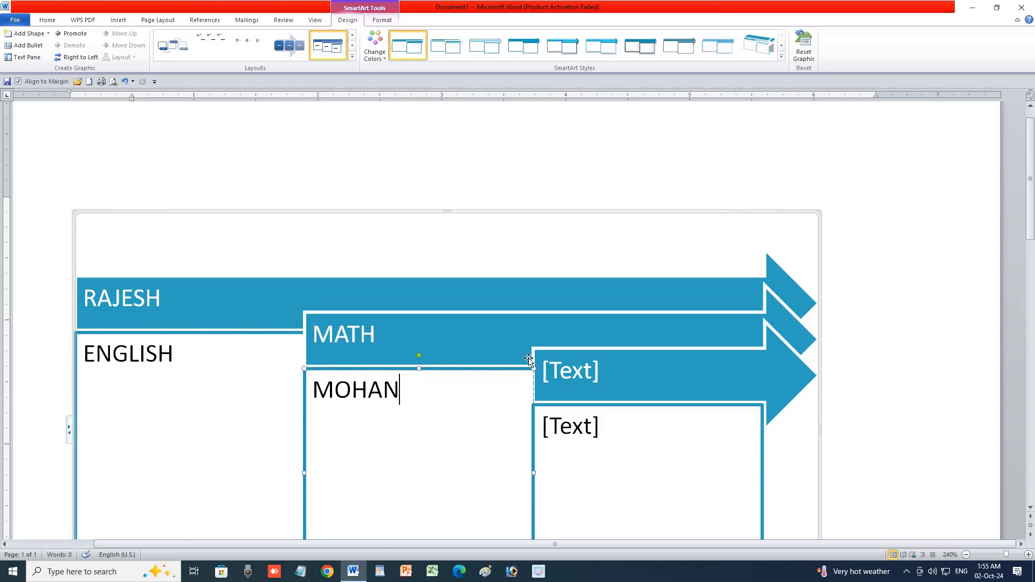
Step: Label the third arrow with a person's first name and enter HINDI in the box beneath it
left_click(554, 366)
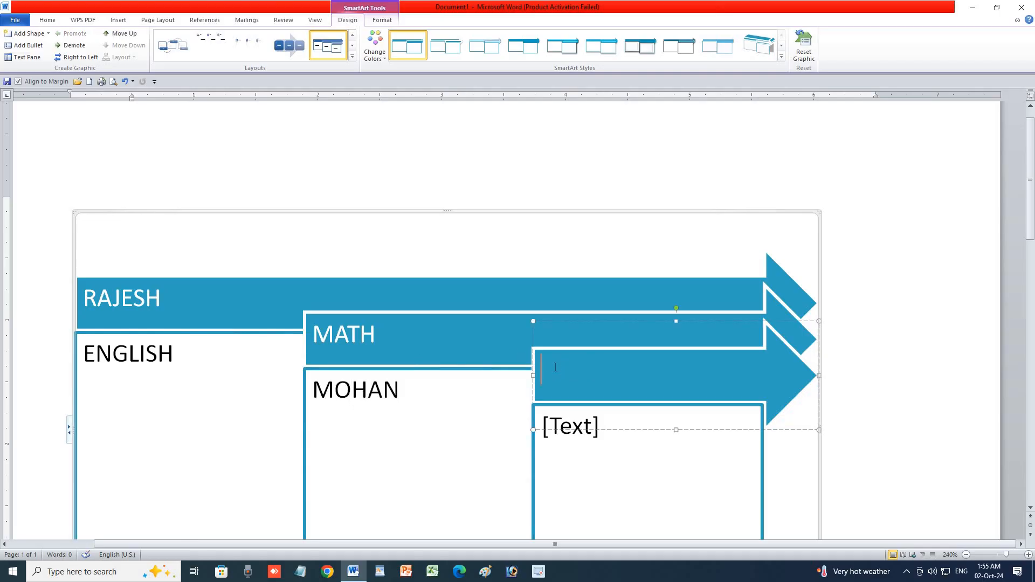
type("SOHAN")
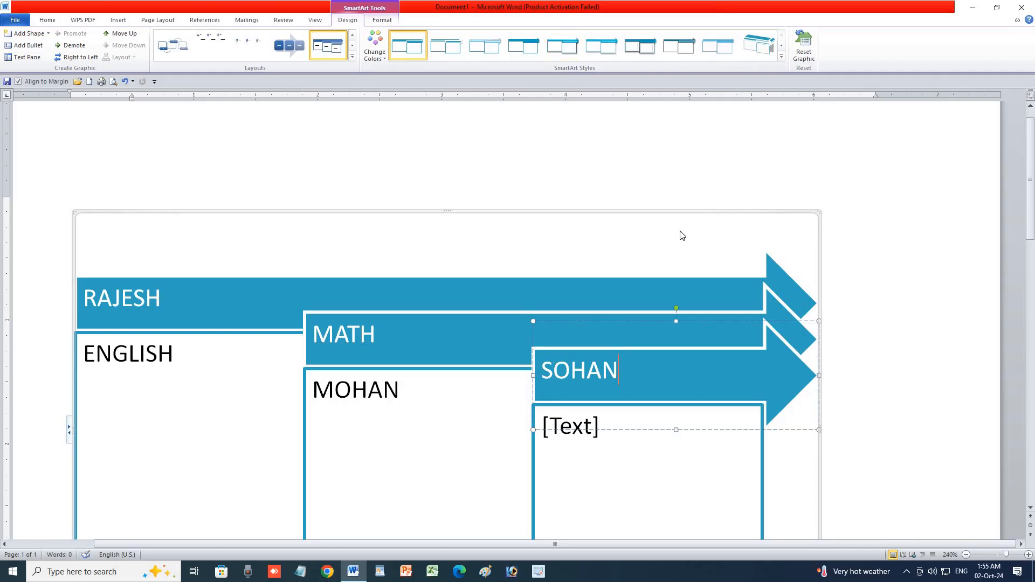
left_click(567, 428)
left_click_drag(567, 429, 564, 419)
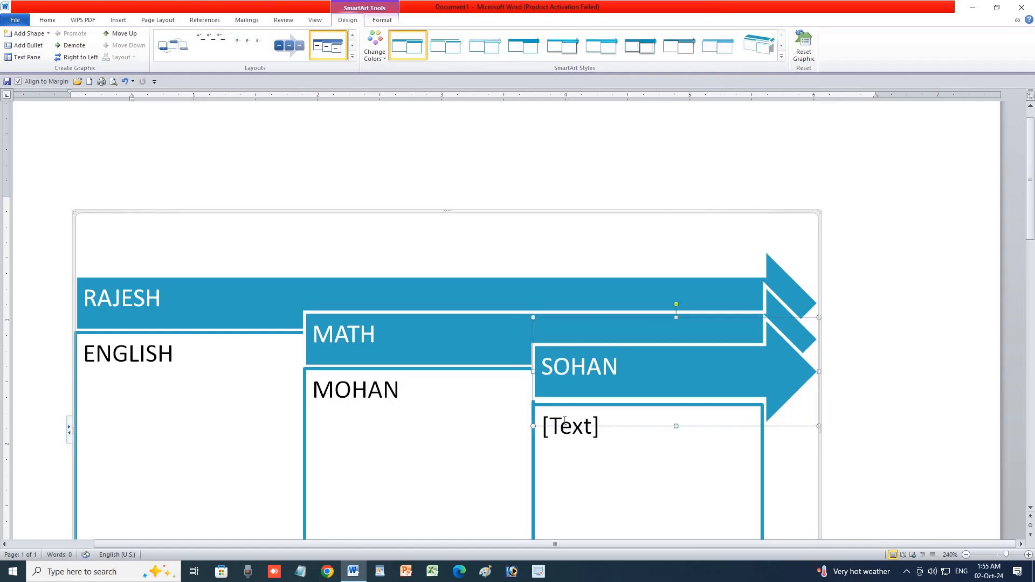
type("HIN")
key("BackSpace")
key("BackSpace")
key("BackSpace")
left_click(578, 425)
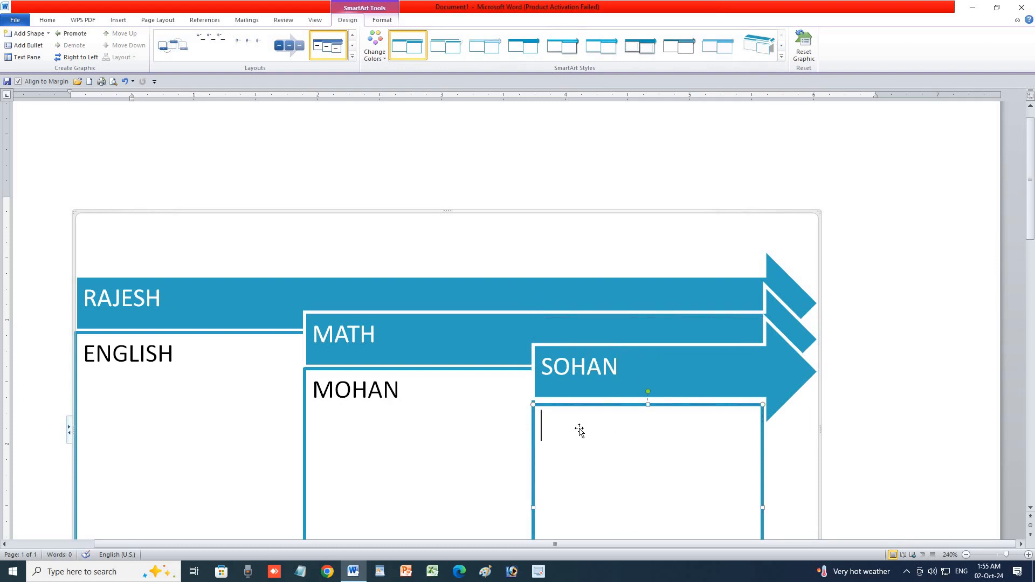
type("NDI")
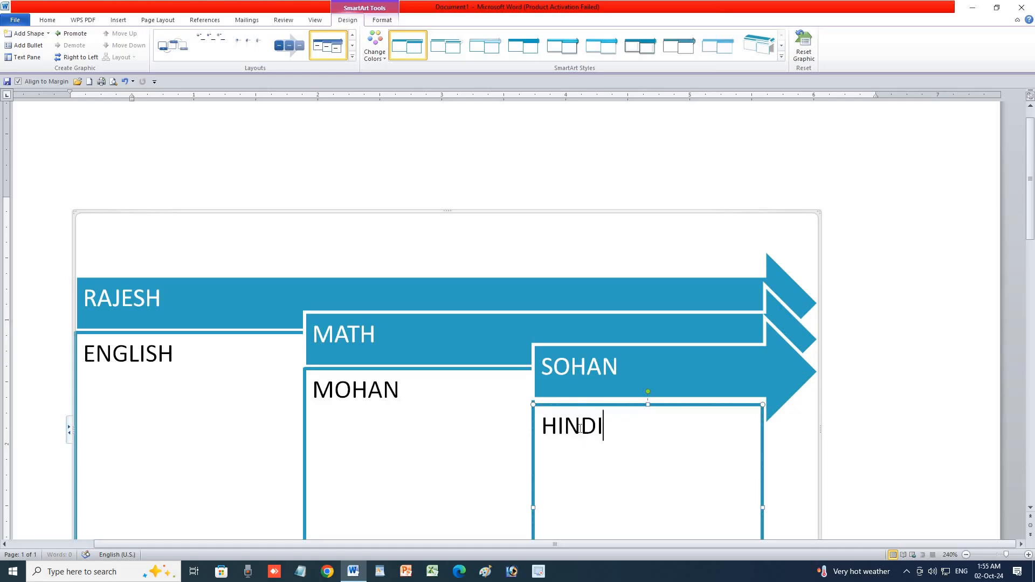
Step: Apply the last 3-D SmartArt style, the tilted scene with thick bevelled blocks, to the whole graphic
scroll(580, 412, "down", 3)
scroll(580, 412, "up", 2)
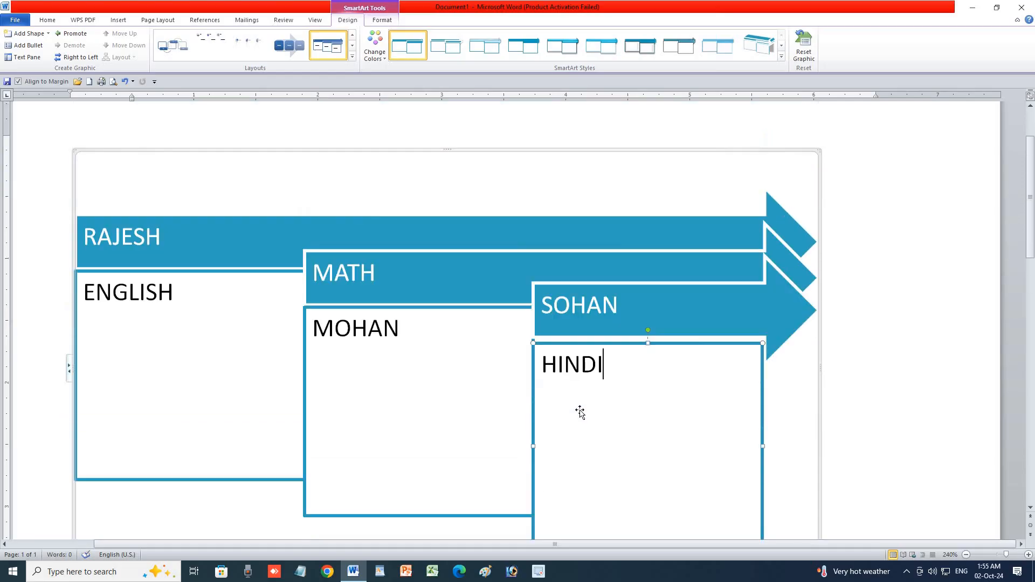
left_click(514, 210)
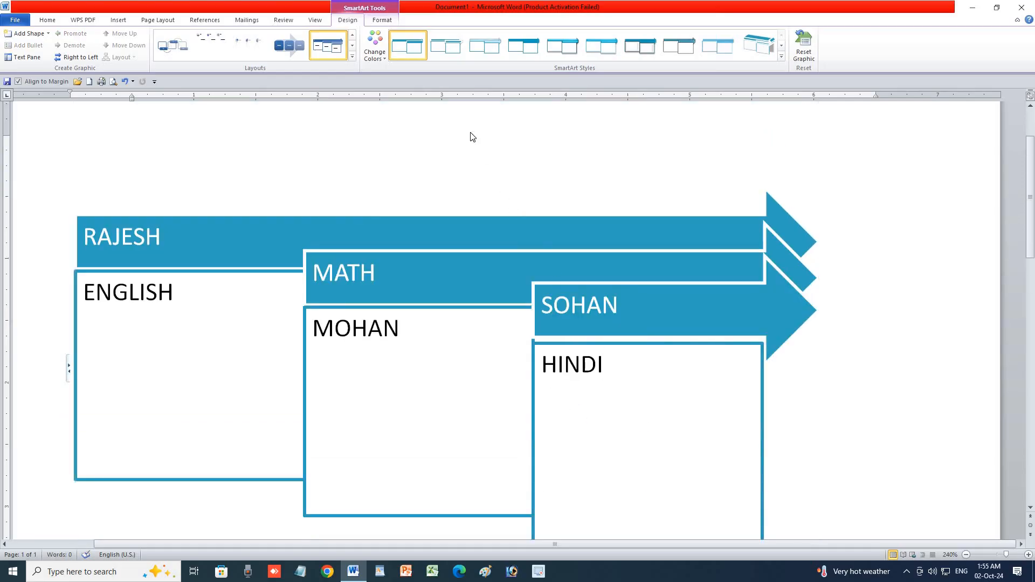
left_click(485, 46)
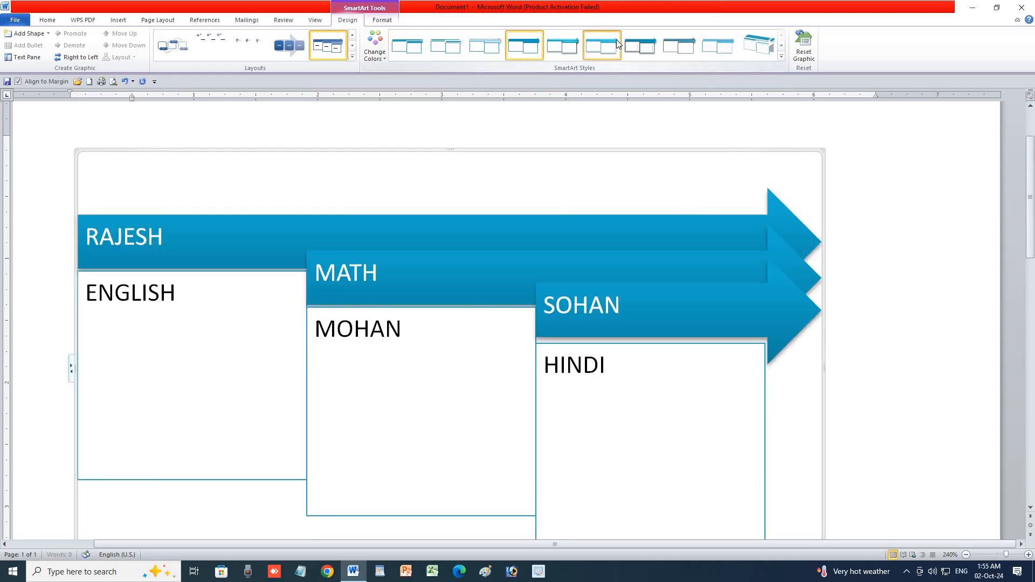
left_click(755, 53)
left_click(781, 56)
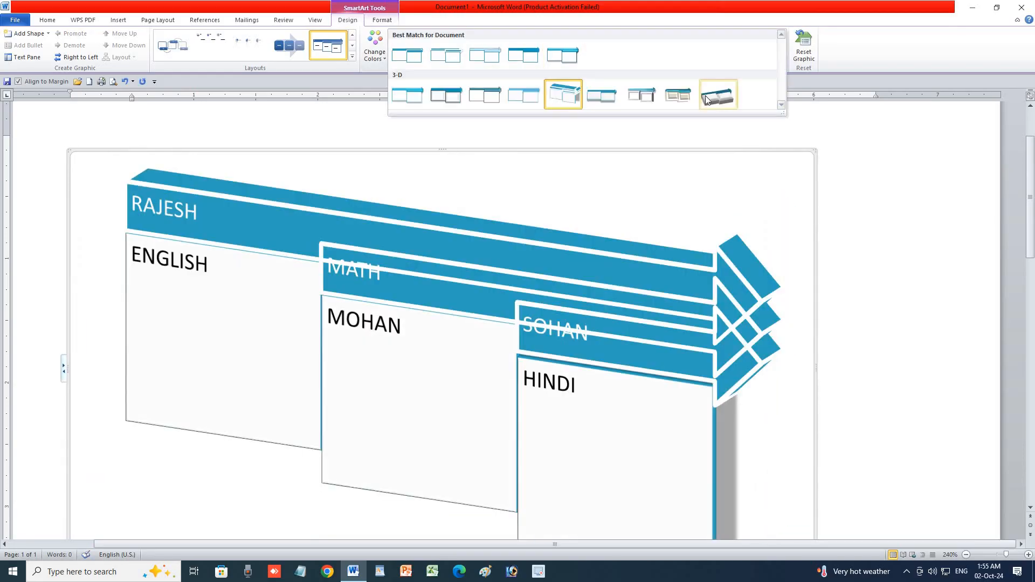
left_click(699, 95)
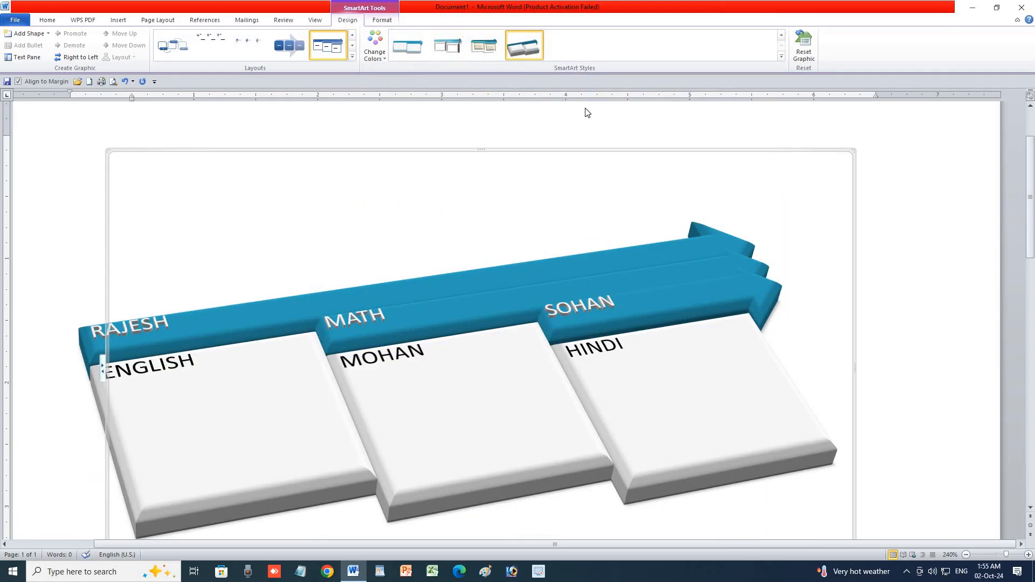
Step: Recolor the graphic with the third Accent 3 variation and reverse its layout to run right to left
left_click(375, 48)
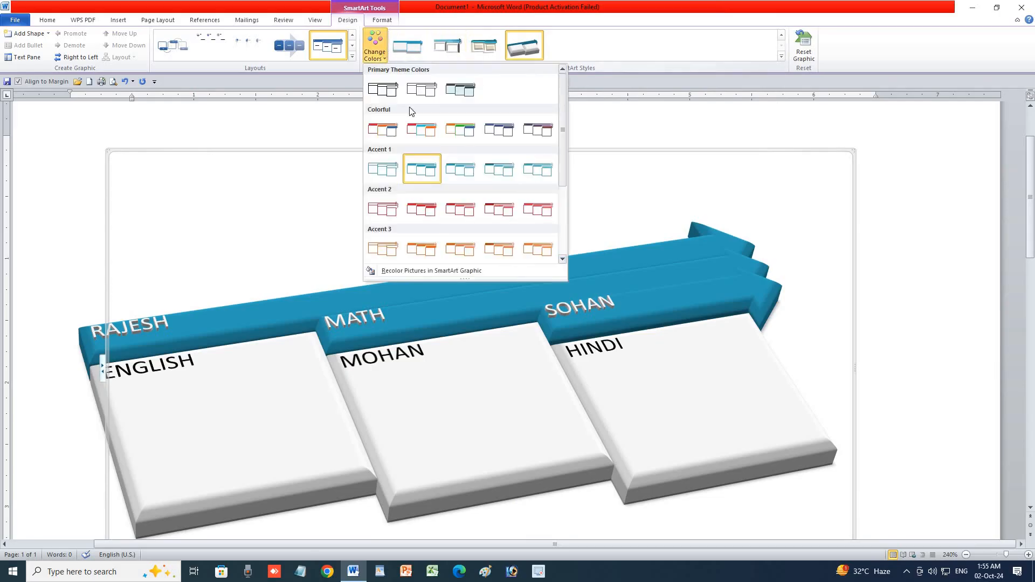
left_click(457, 250)
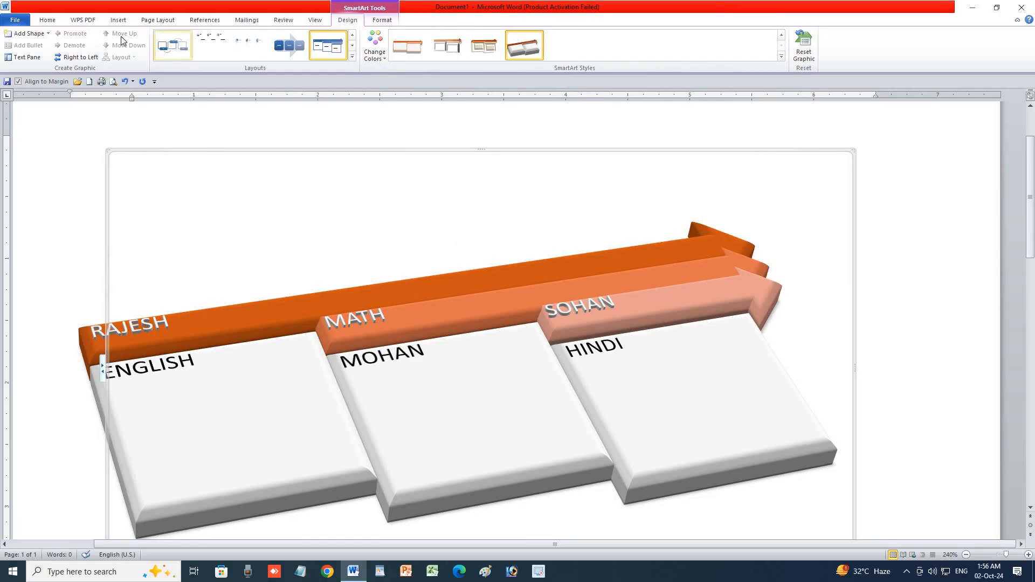
left_click(75, 57)
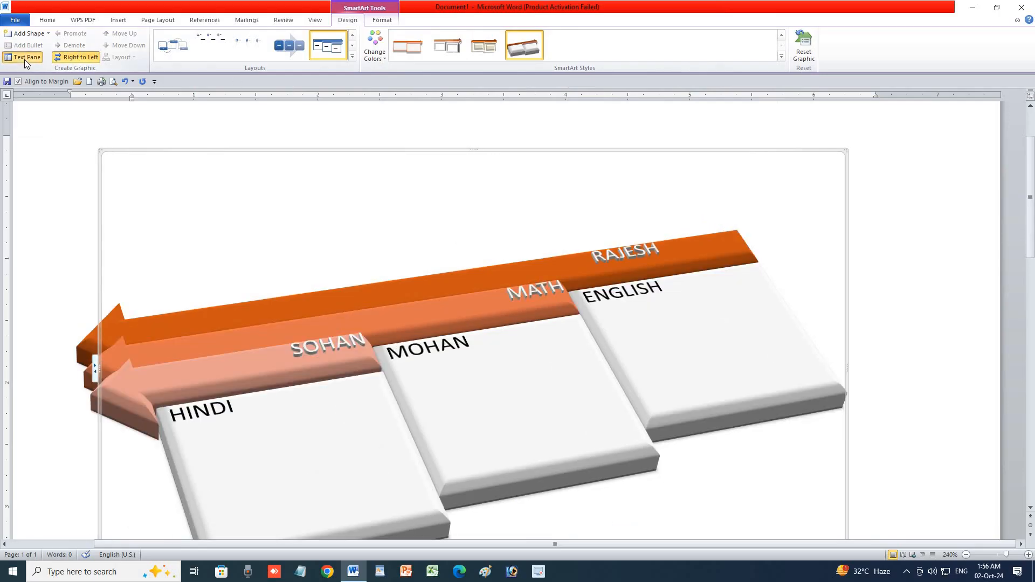
Step: Show the SmartArt graphic's text outline and select the sub-entry under MATH
left_click(24, 59)
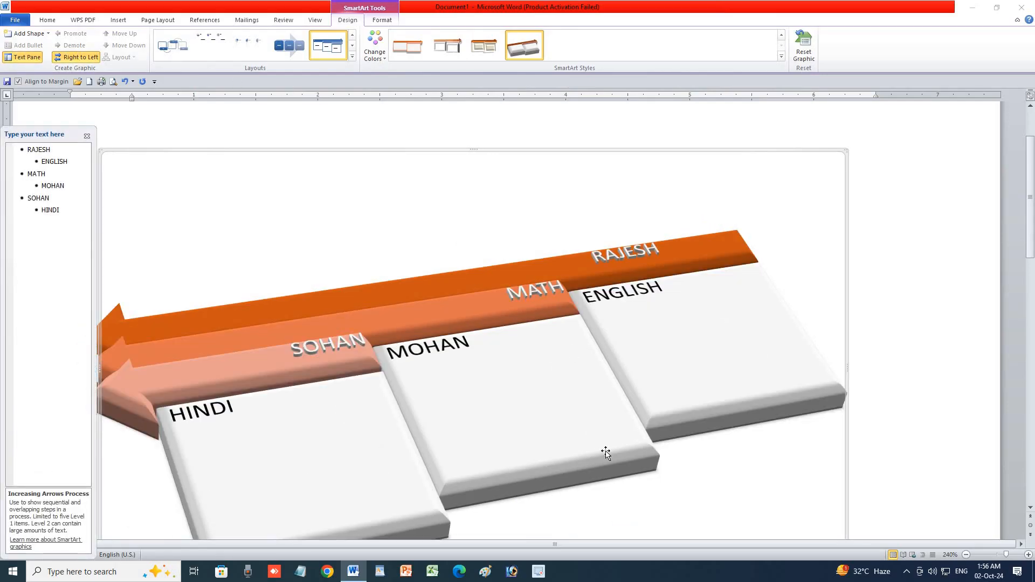
left_click(59, 186)
double_click(44, 186)
left_click(10, 187)
left_click(11, 187)
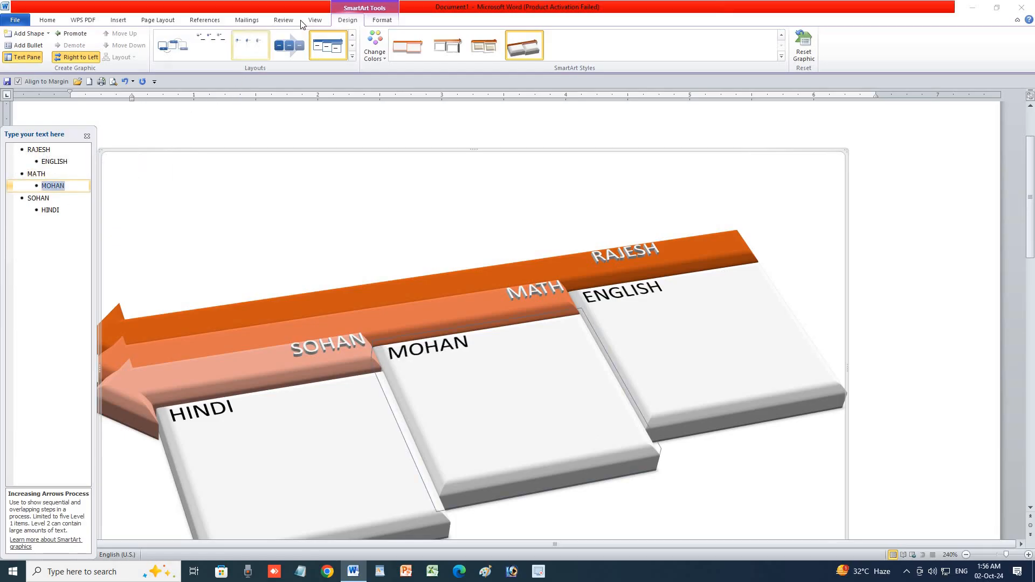
left_click(383, 20)
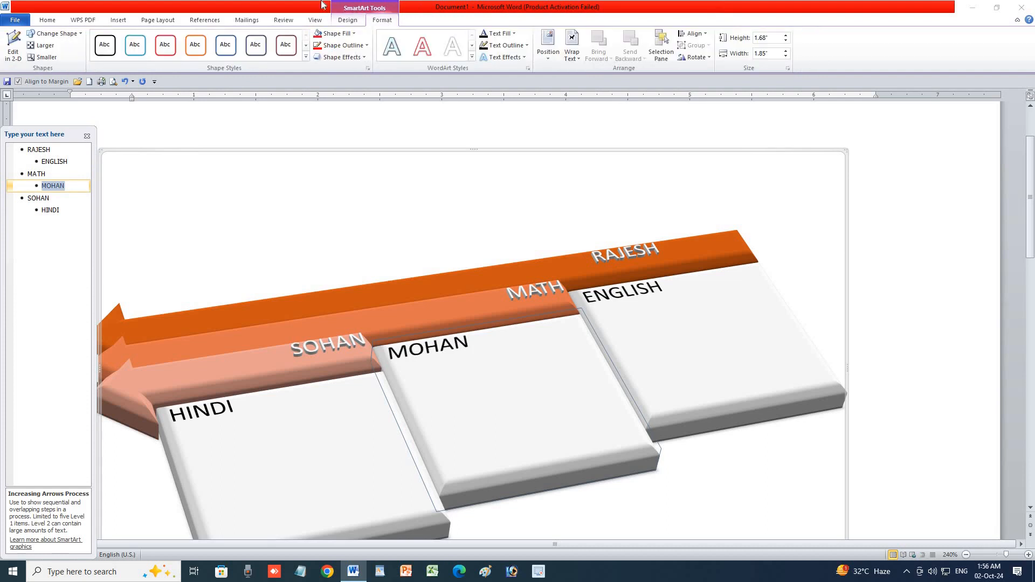
Step: Delete all text entries of the SmartArt graphic so that its arrows and boxes are removed
left_click(116, 20)
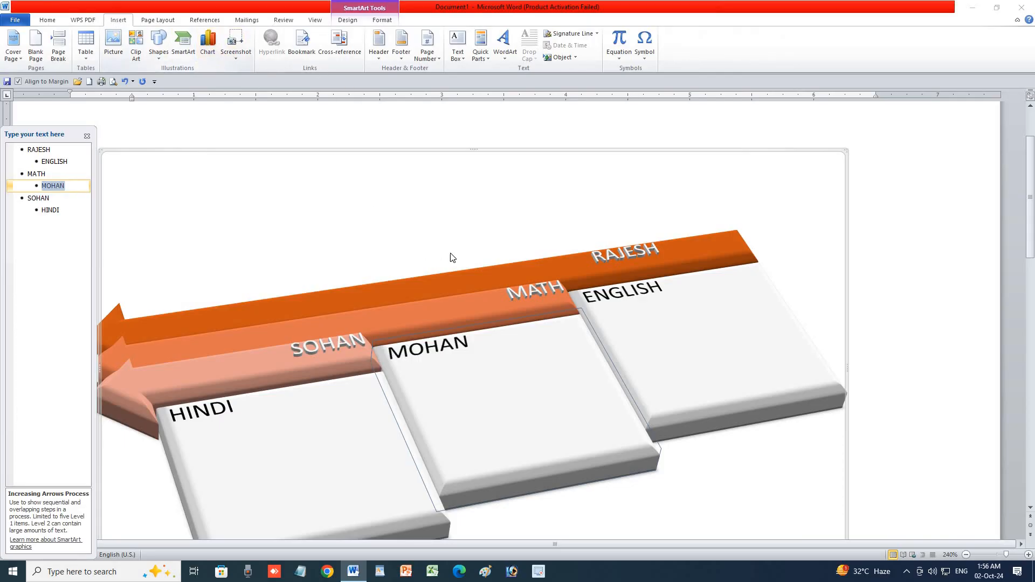
key("ctrl+a")
key("Delete")
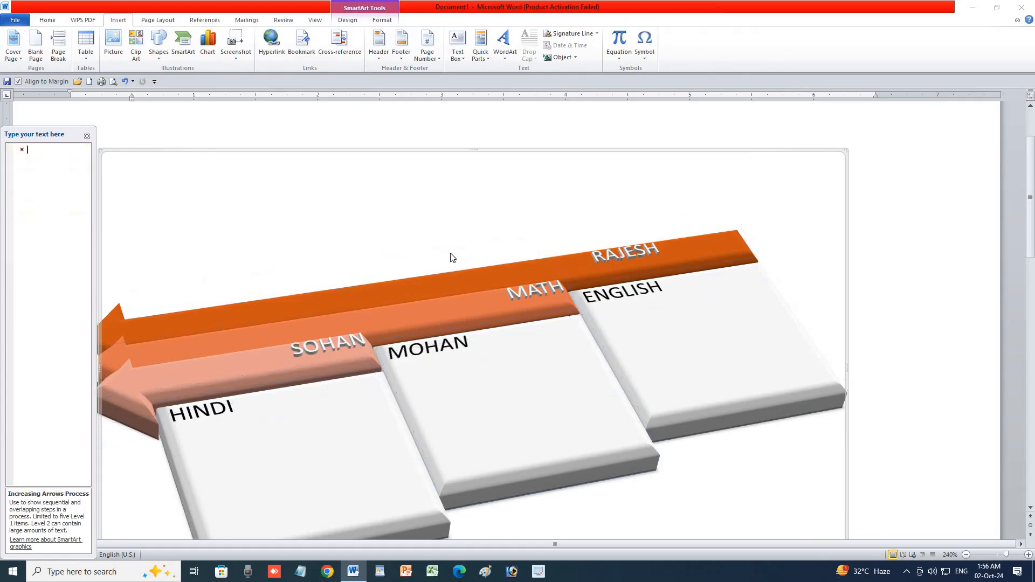
Step: Try to insert a stacked column chart, then dismiss the messages and the chart selection
left_click(207, 42)
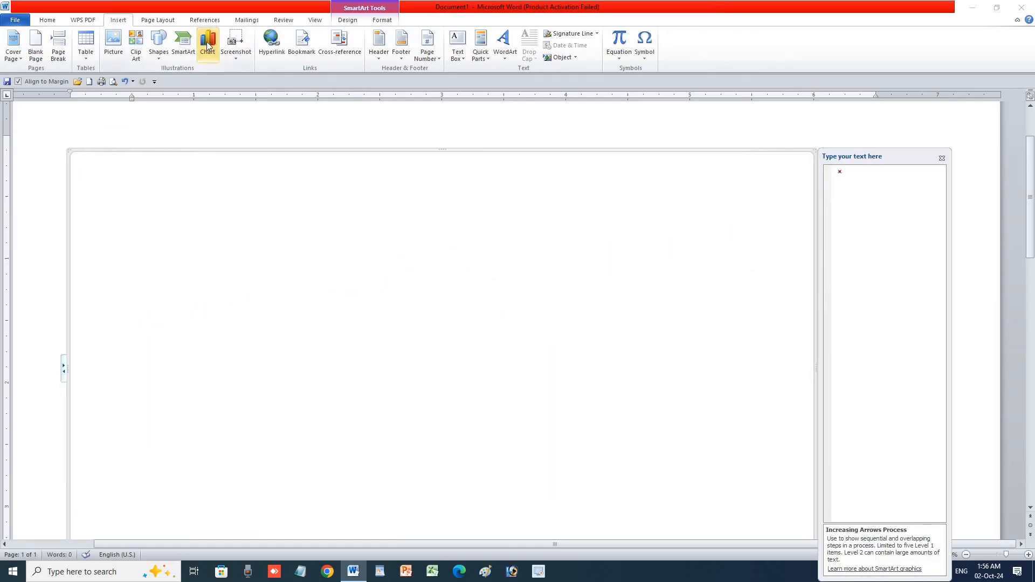
left_click(373, 99)
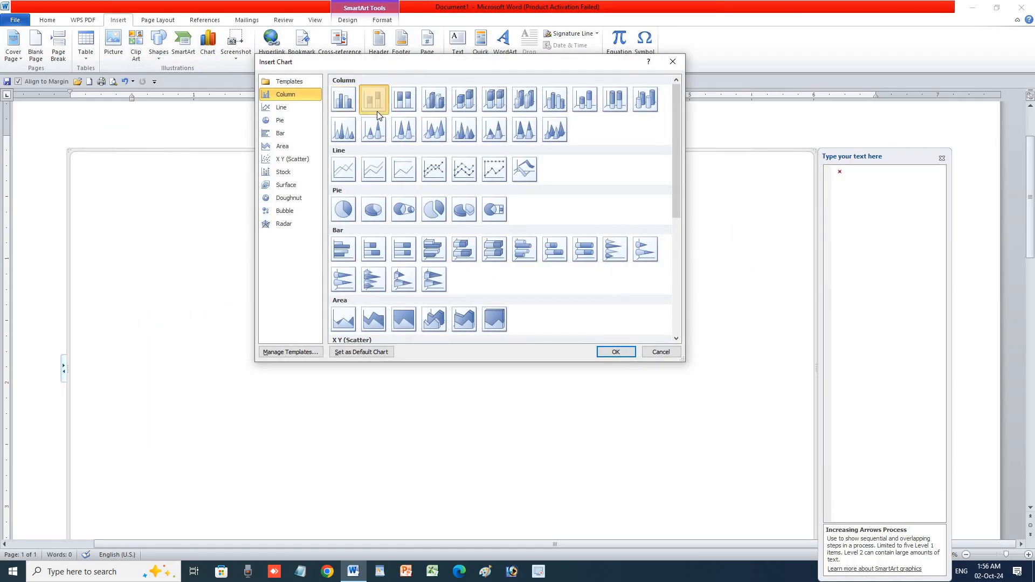
left_click(618, 348)
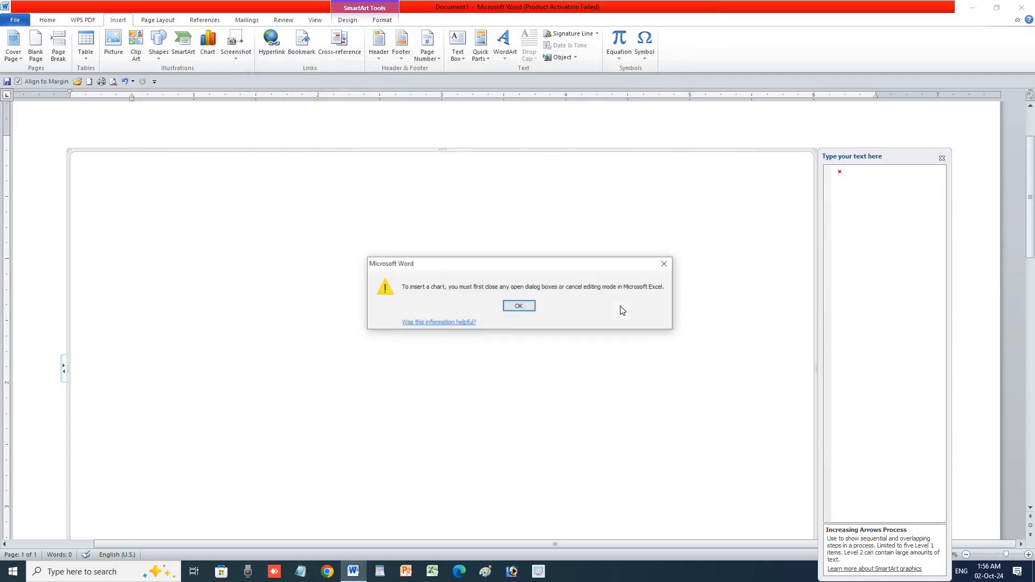
left_click(521, 306)
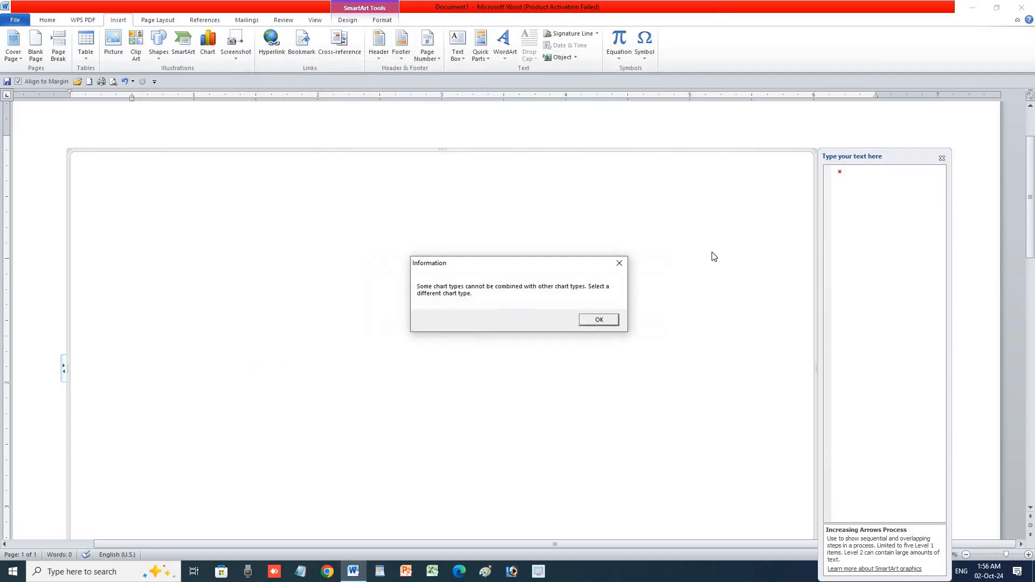
left_click(600, 319)
left_click(672, 61)
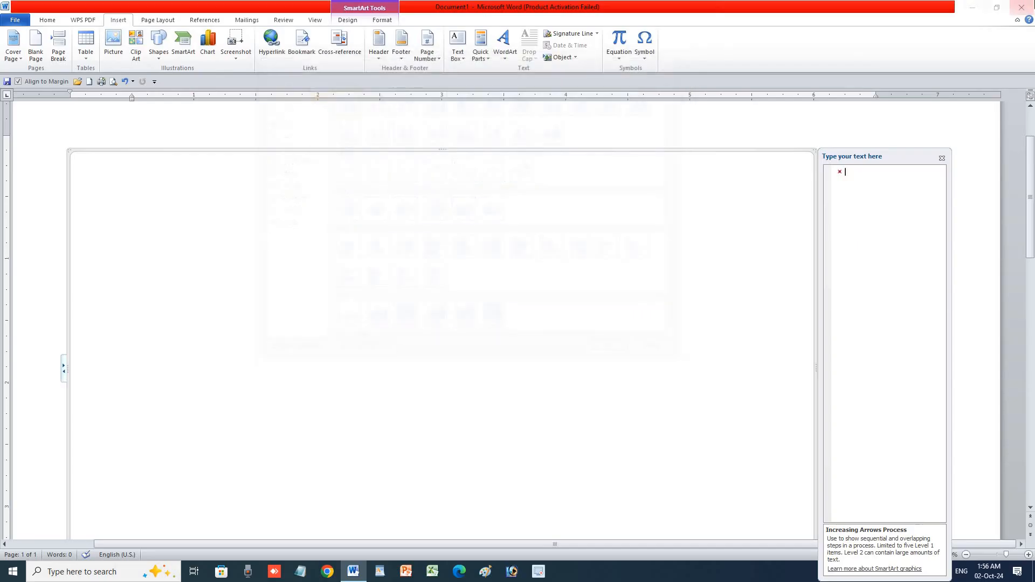
Step: Close the Word document and open Microsoft Excel
left_click(1021, 7)
left_click(504, 306)
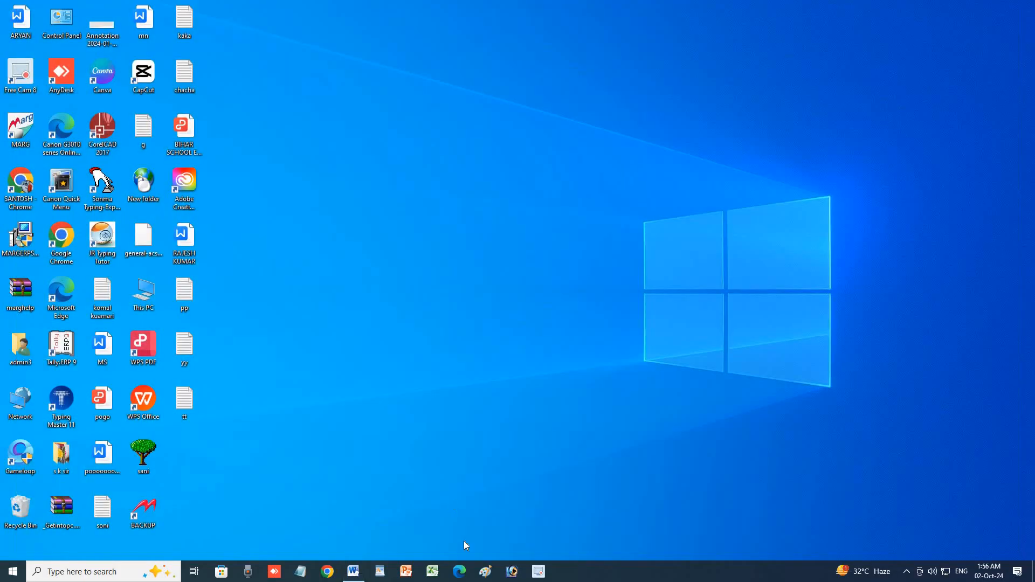
left_click(432, 572)
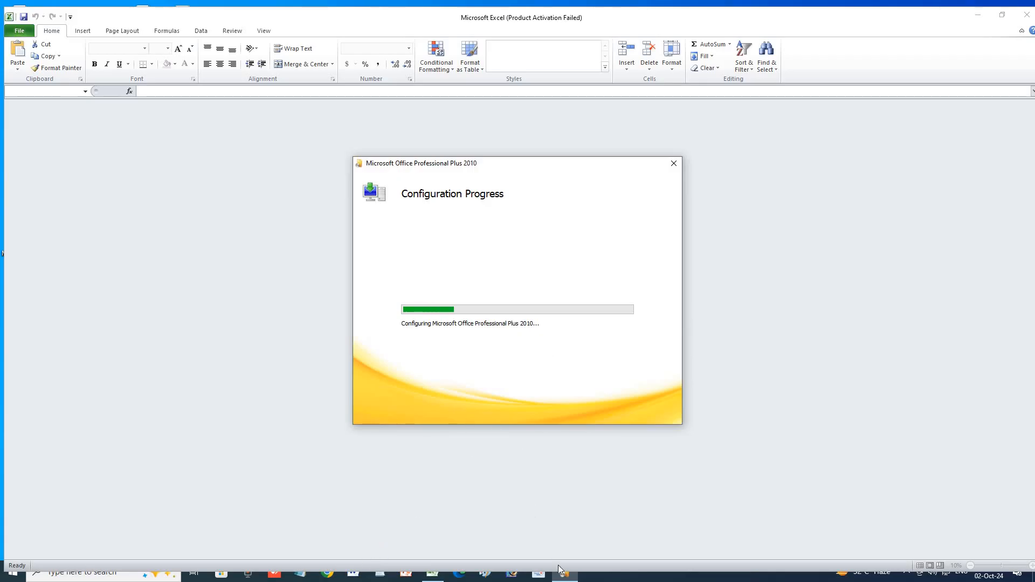
Step: Cancel the Microsoft Office Professional Plus 2010 configuration and try to switch to another window
mouse_move(570, 577)
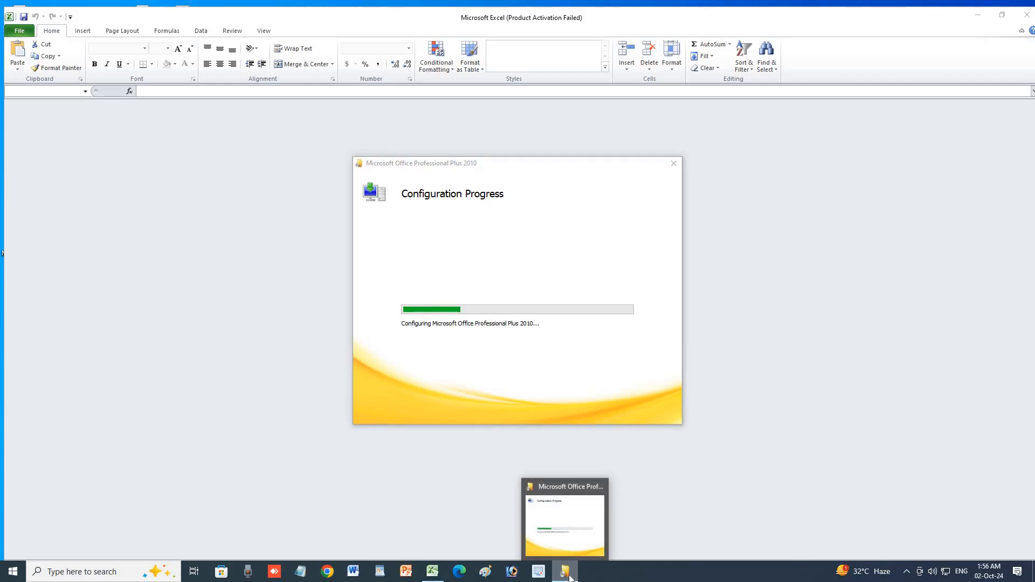
left_click(579, 531)
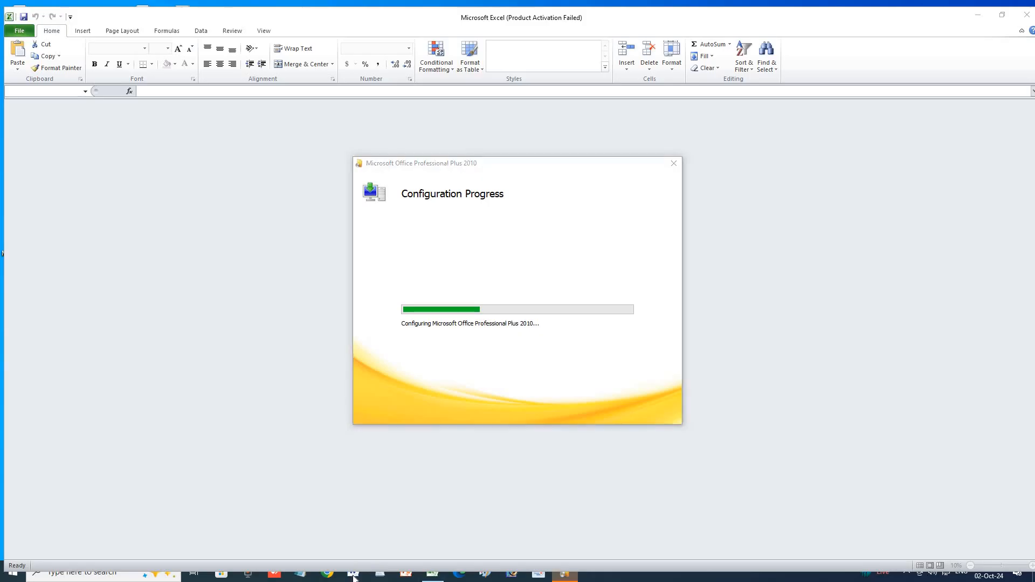
left_click(674, 163)
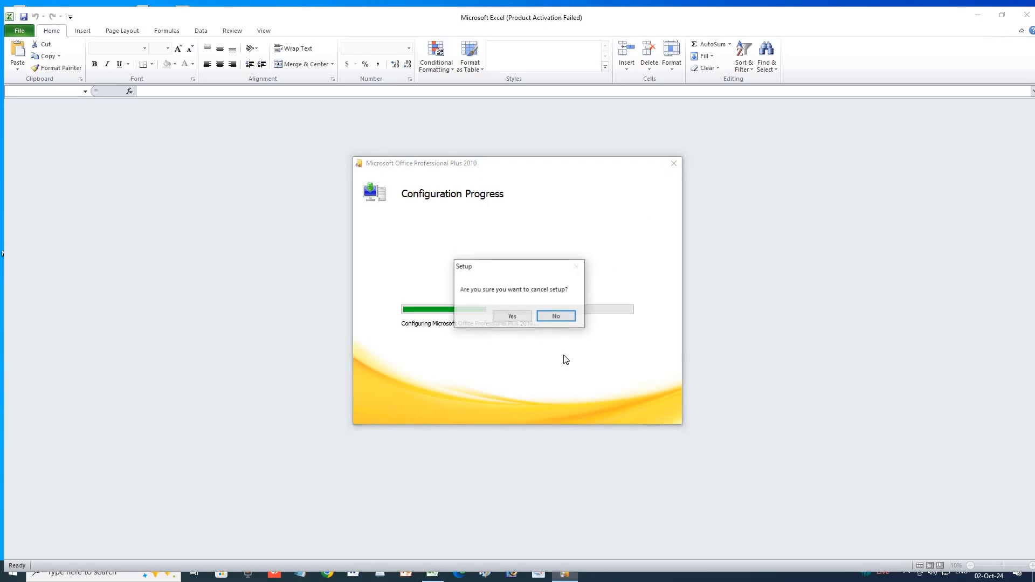
key("Return")
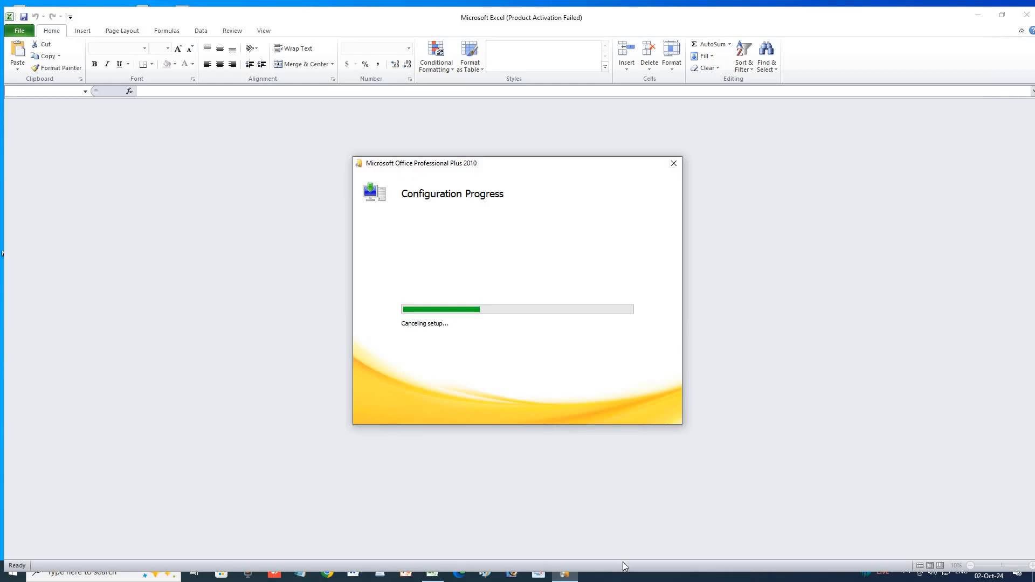
left_click(567, 575)
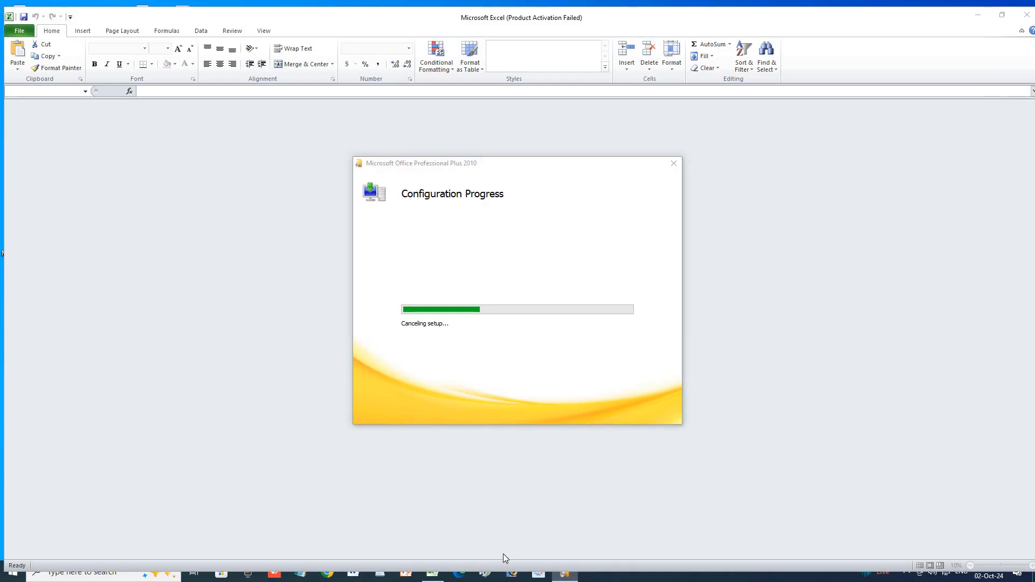
key("super+Tab")
key("super+Tab")
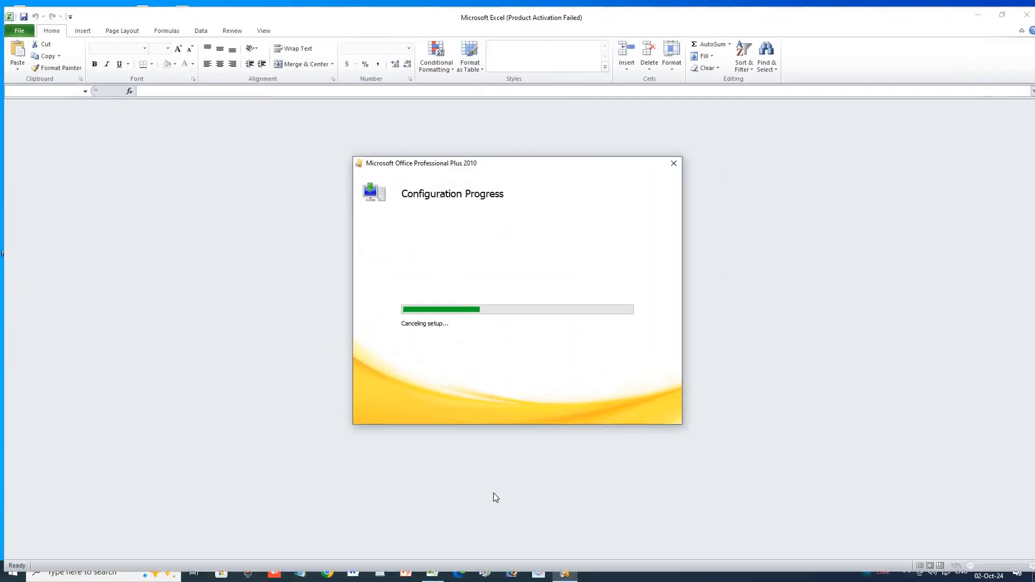
Step: Switch from the Excel desktop to the second virtual desktop, Desktop 2
key("super+Tab")
left_click(205, 164)
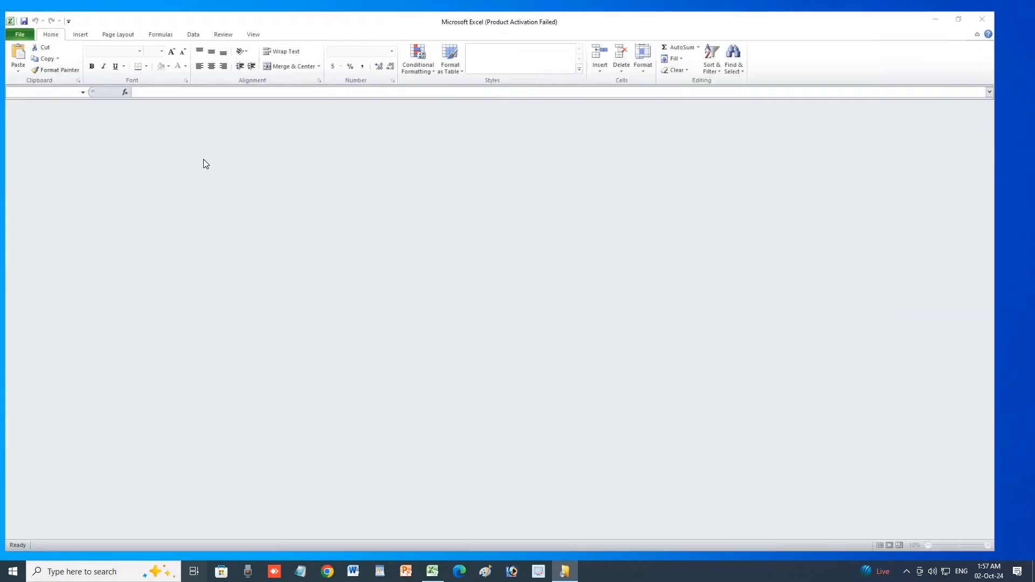
key("super+Tab")
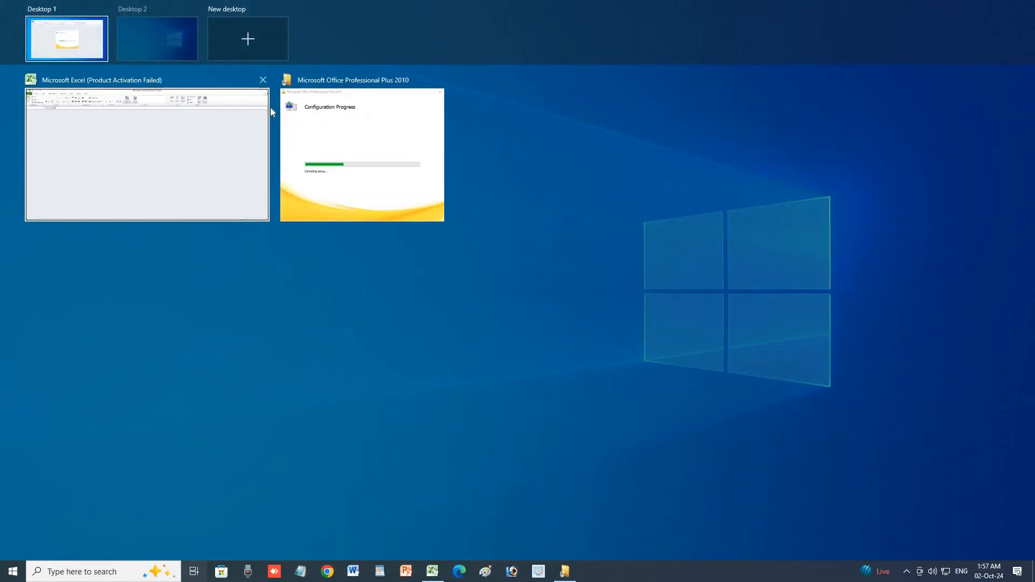
left_click(133, 37)
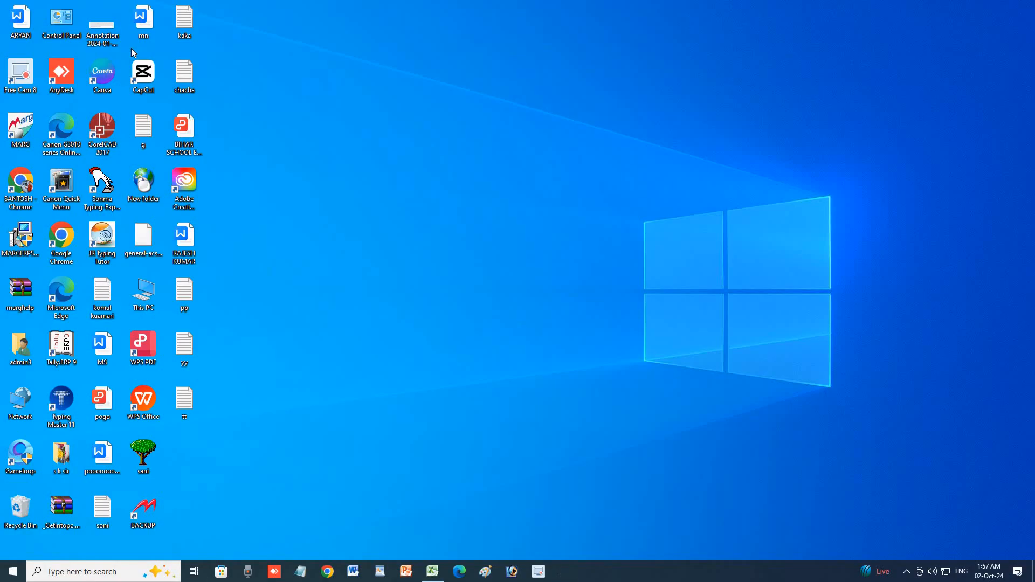
Step: Open Word with a blank document and close the Microsoft Office Activation Wizard
right_click(491, 163)
left_click(509, 190)
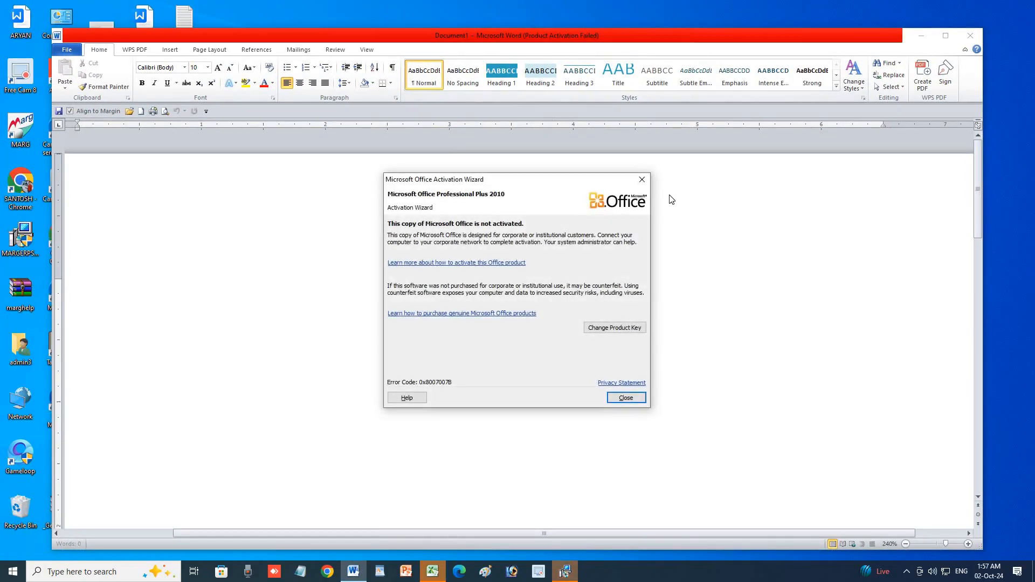
left_click(642, 180)
Step: Try to insert a stacked column chart into the blank document and dismiss both messages
left_click(170, 49)
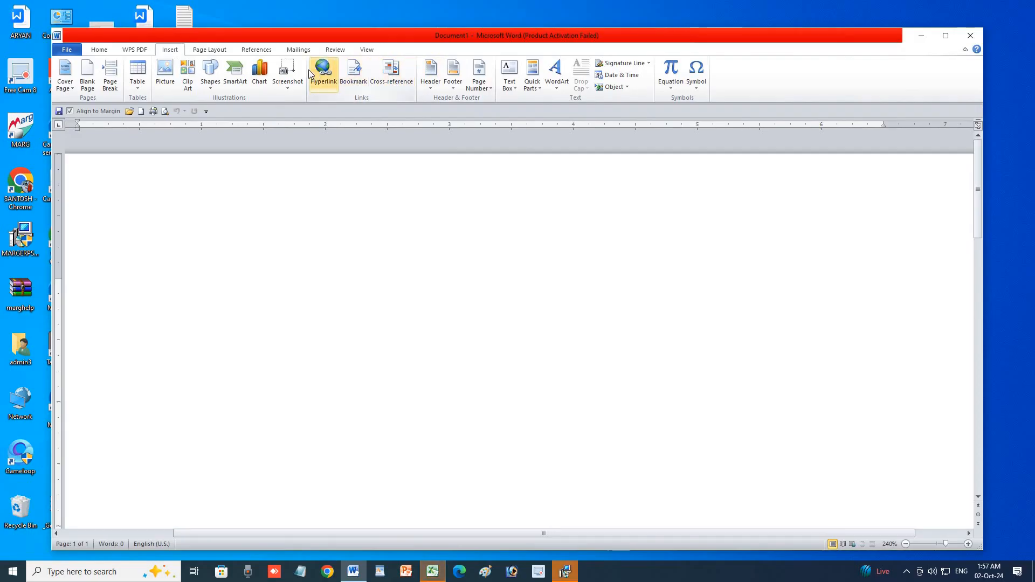
left_click(257, 75)
left_click(373, 98)
left_click(610, 351)
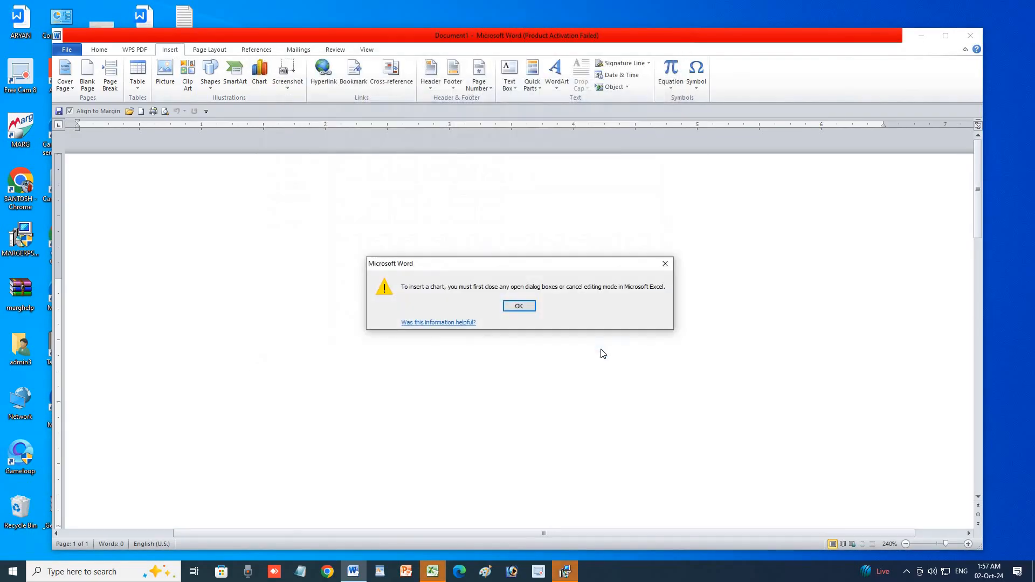
left_click(528, 304)
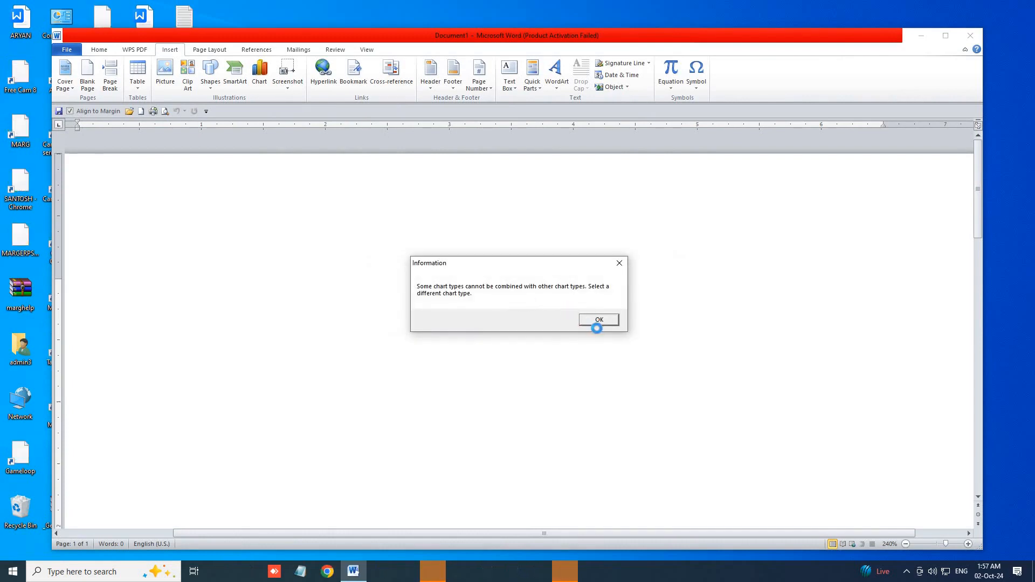
left_click(593, 323)
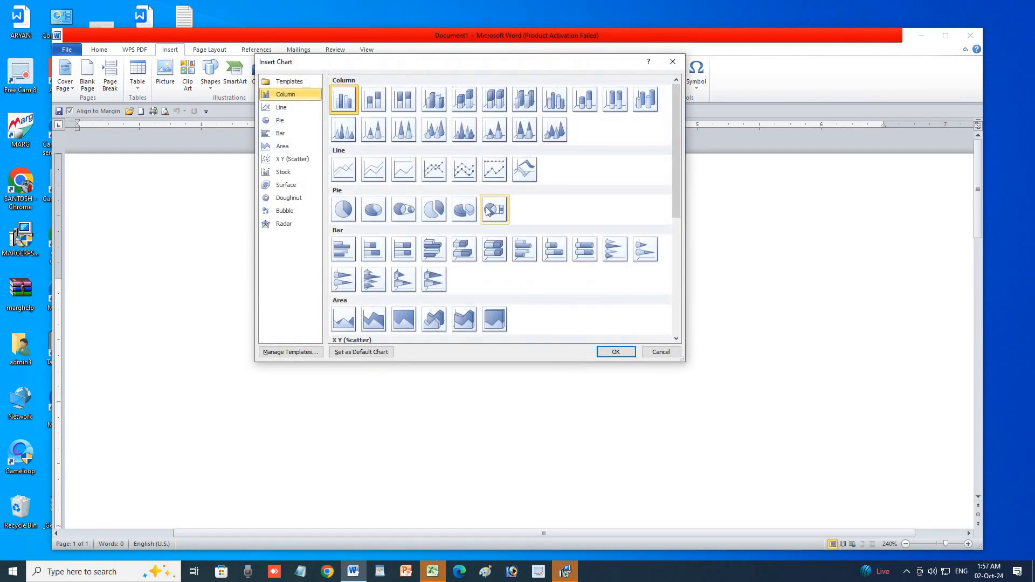
Step: Try again to insert the stacked column chart, dismissing the messages once more
left_click(373, 98)
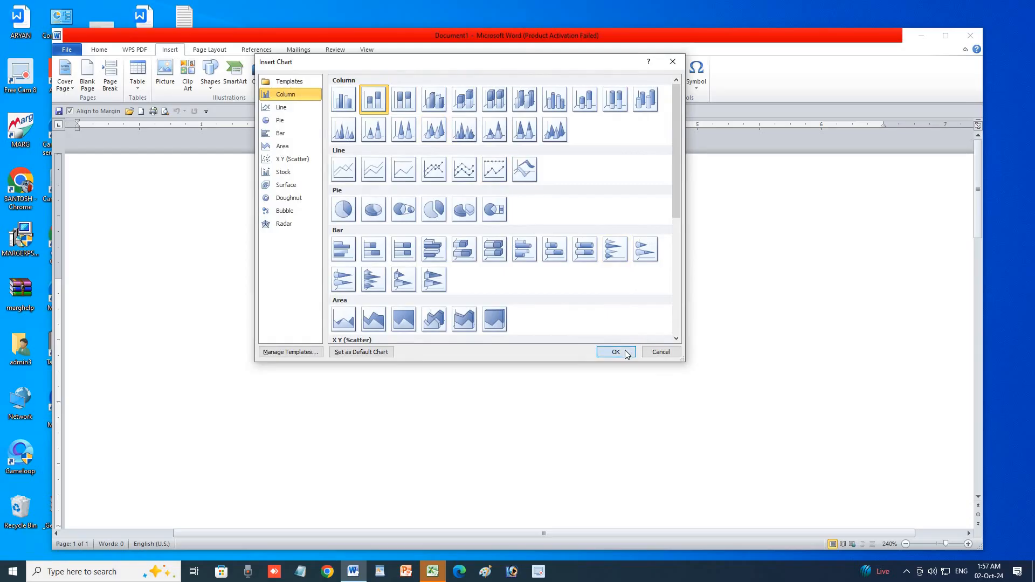
left_click(625, 351)
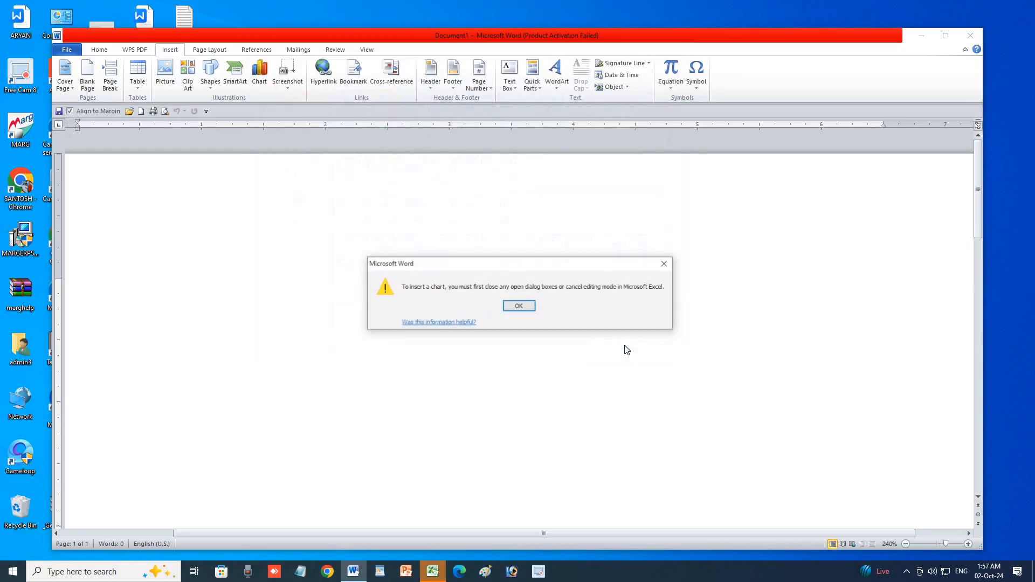
left_click(522, 304)
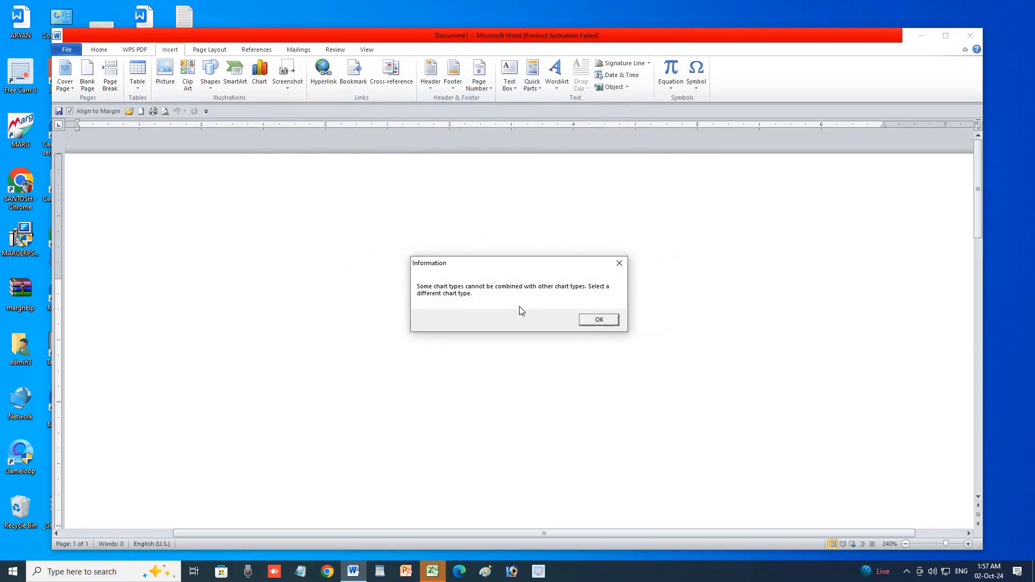
left_click(600, 320)
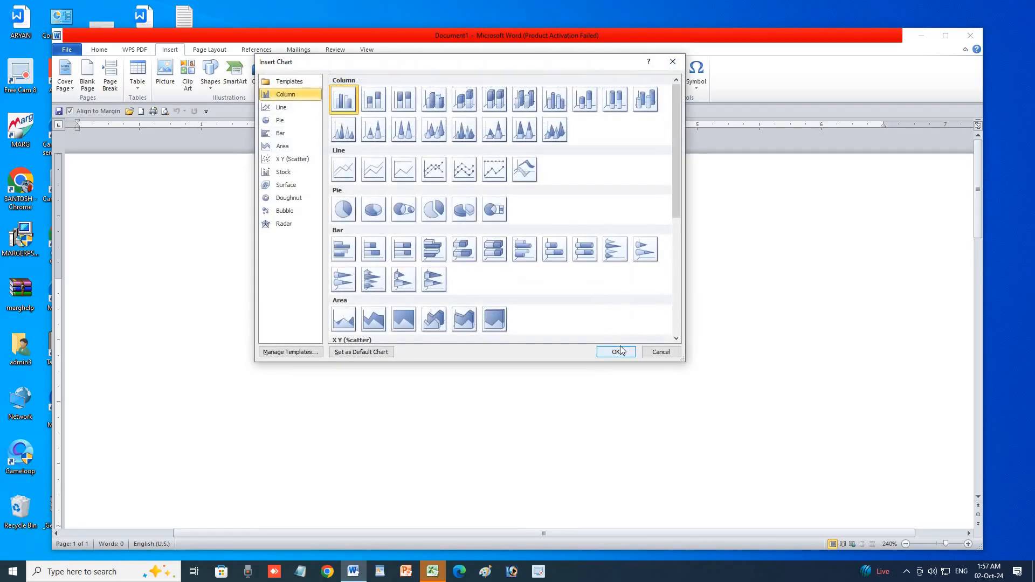